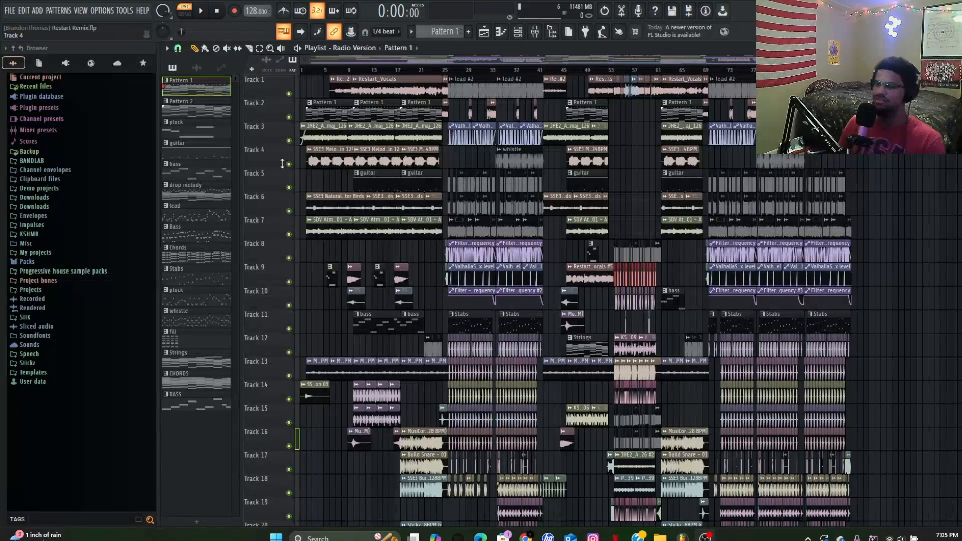
Step: Play the opening of the arrangement from the start in Song mode, and stop playback after the first sections
{"action": "key", "text": "l"}
{"action": "left_click", "coordinate": [200, 11]}
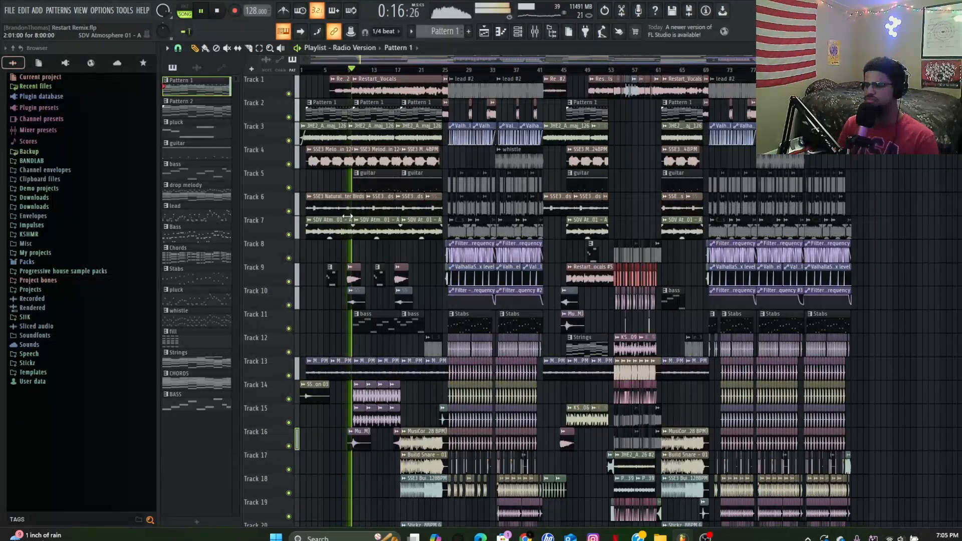
{"action": "key", "text": "space"}
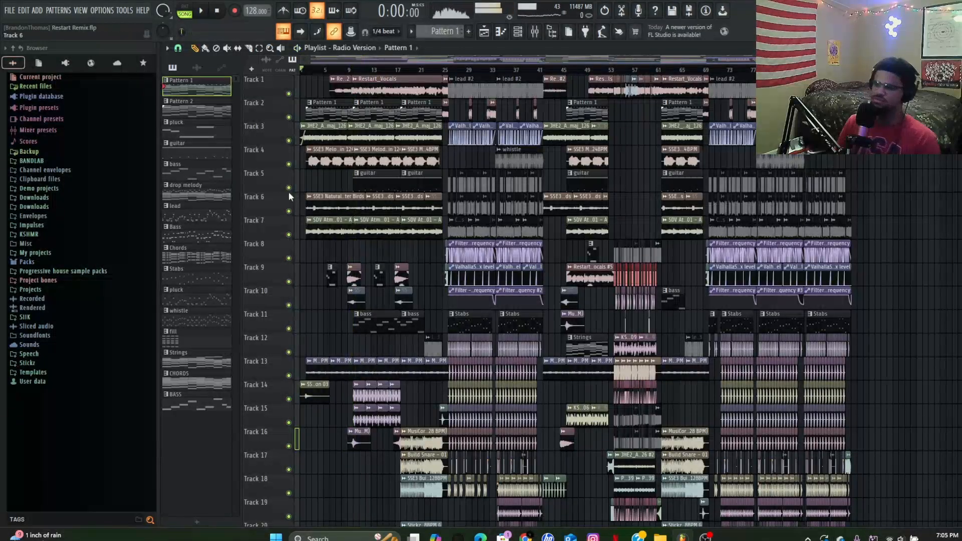
Step: Examine the intro clips in the playlist and inspect the sample settings of the JHE2_Ambiance_Piano_02_Dmaj_128 audio clip
{"action": "scroll", "coordinate": [335, 198], "scroll_direction": "up", "scroll_amount": 5, "text": "ctrl"}
{"action": "scroll", "coordinate": [335, 197], "scroll_direction": "up", "scroll_amount": 3, "text": "ctrl"}
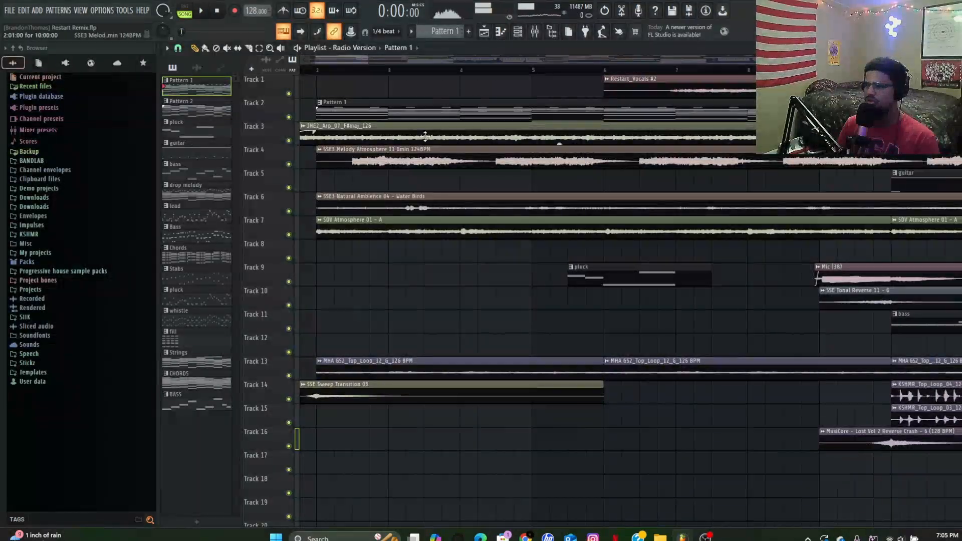
{"action": "scroll", "coordinate": [373, 179], "scroll_direction": "down", "scroll_amount": 4, "text": "ctrl"}
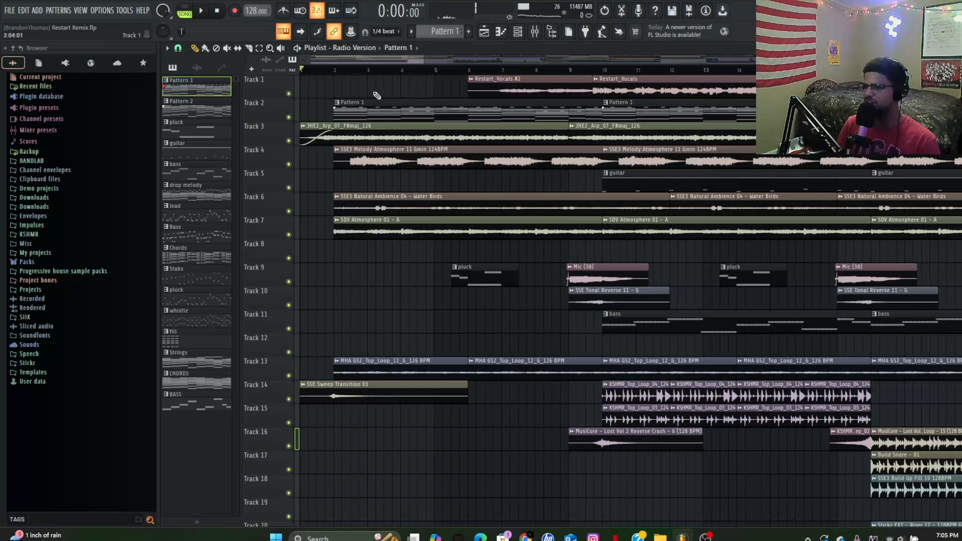
{"action": "left_click", "coordinate": [196, 67]}
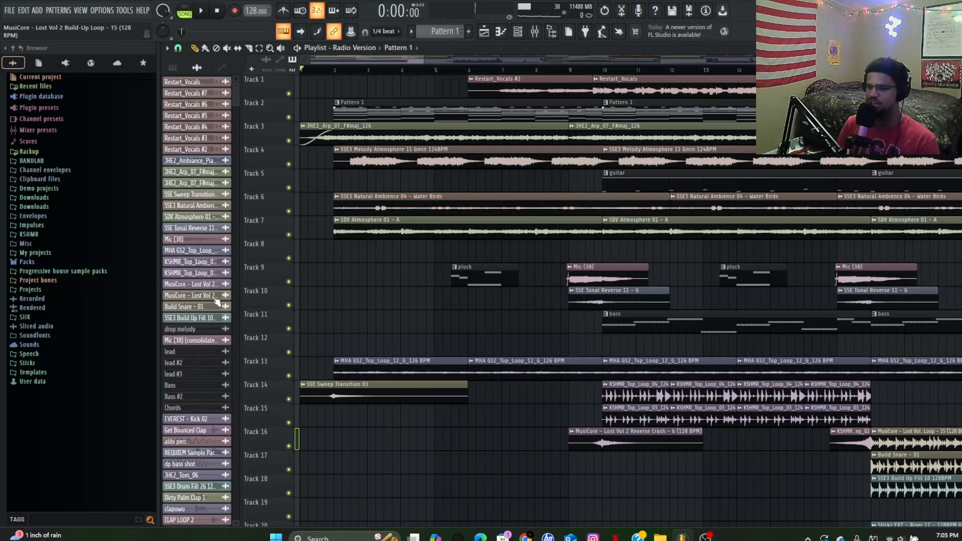
{"action": "left_click", "coordinate": [190, 166]}
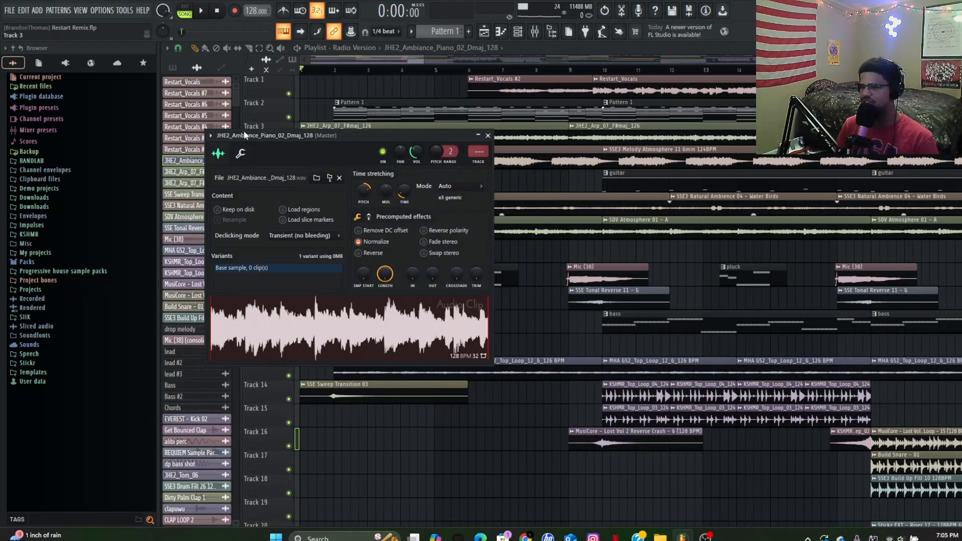
{"action": "left_click_drag", "start_coordinate": [244, 114], "coordinate": [396, 114]}
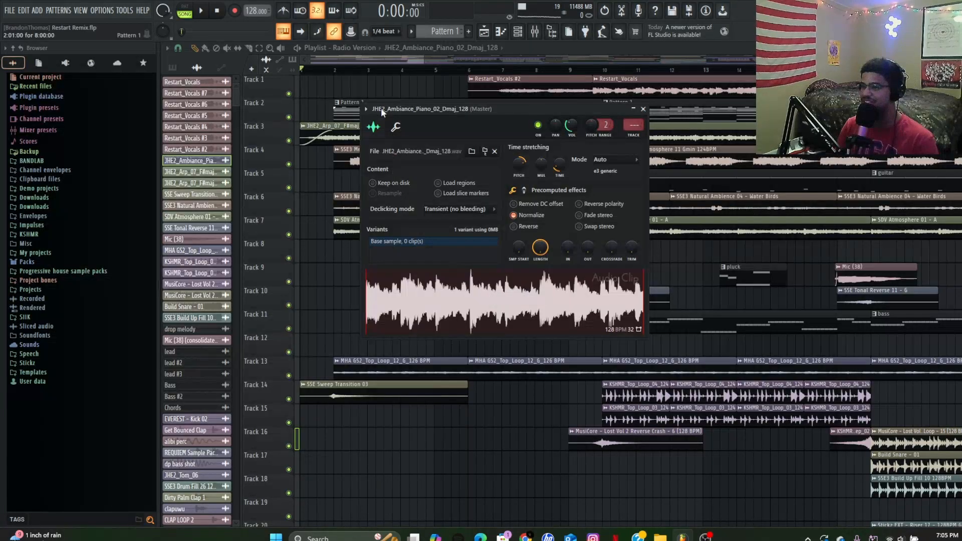
{"action": "left_click_drag", "start_coordinate": [411, 110], "coordinate": [406, 83]}
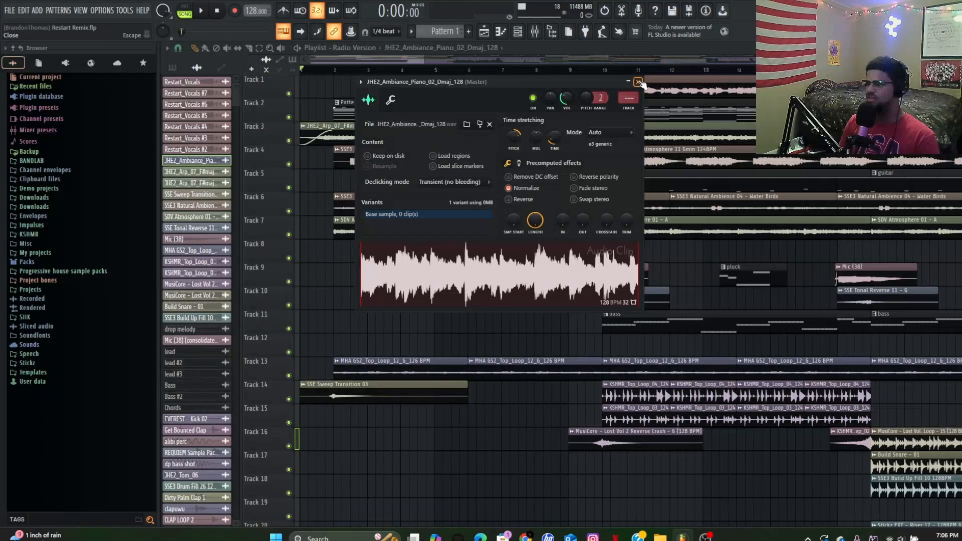
{"action": "left_click", "coordinate": [746, 23]}
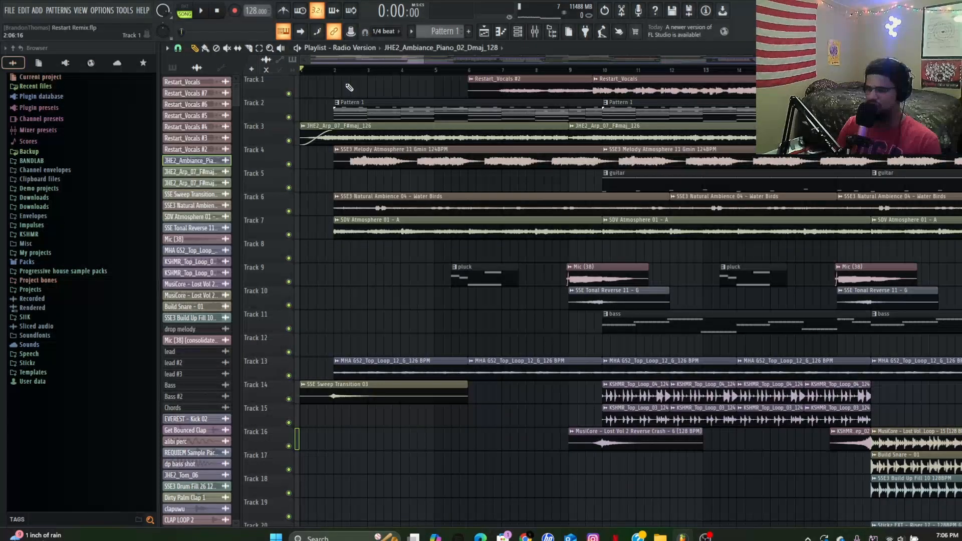
Step: Open Pattern 1's LABS chord notes in the piano roll and check which instrument channels the pattern uses
{"action": "double_click", "coordinate": [434, 109]}
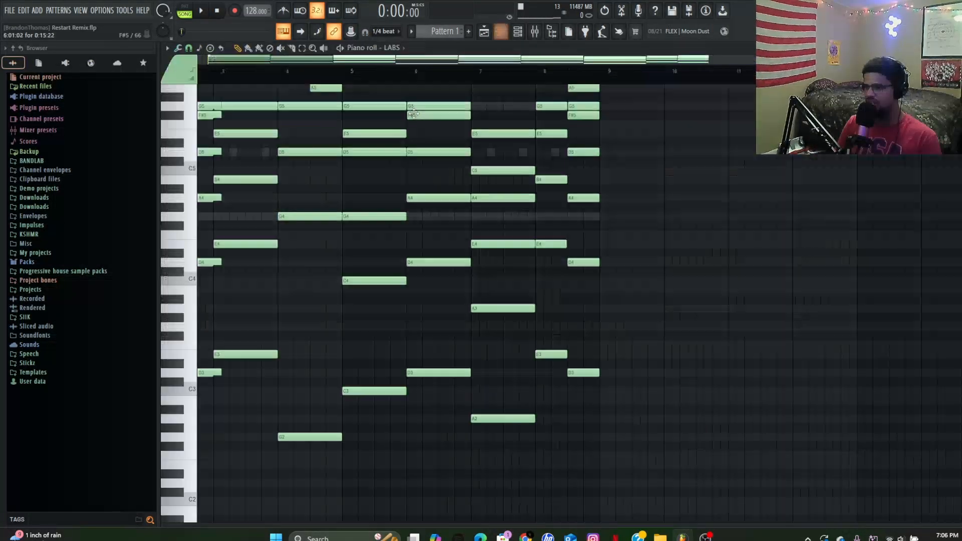
{"action": "scroll", "coordinate": [831, 207], "scroll_direction": "down", "scroll_amount": 4}
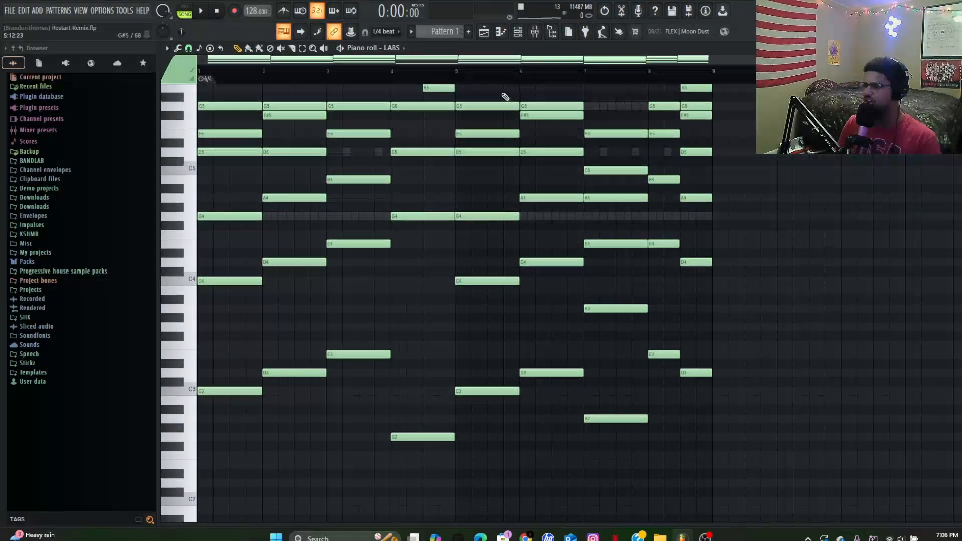
{"action": "scroll", "coordinate": [563, 113], "scroll_direction": "up", "scroll_amount": 1}
{"action": "scroll", "coordinate": [462, 274], "scroll_direction": "up", "scroll_amount": 2}
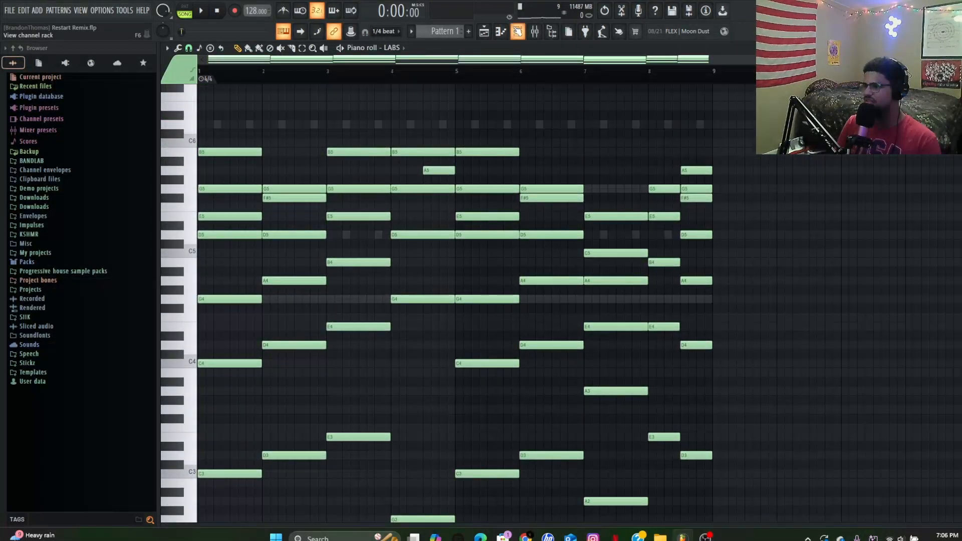
{"action": "left_click", "coordinate": [518, 32]}
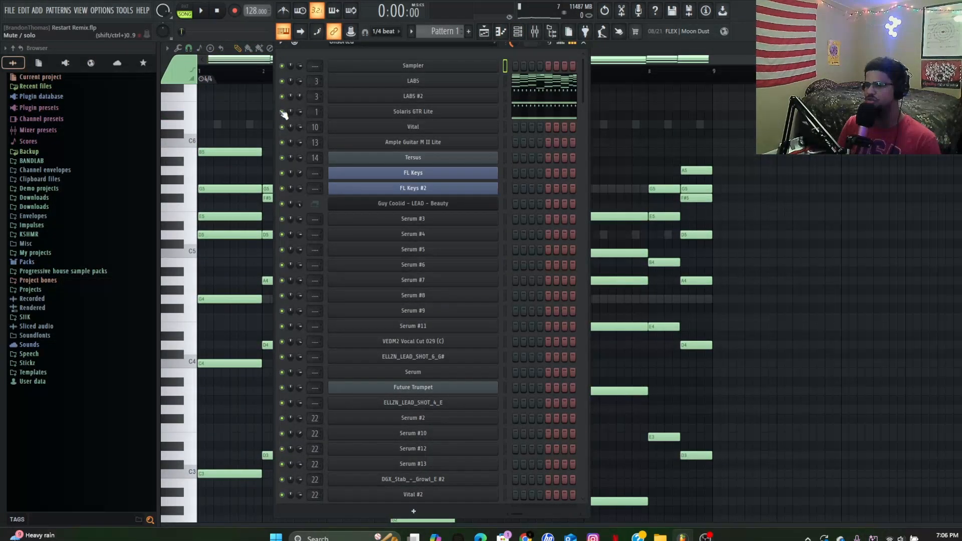
{"action": "left_click", "coordinate": [584, 45]}
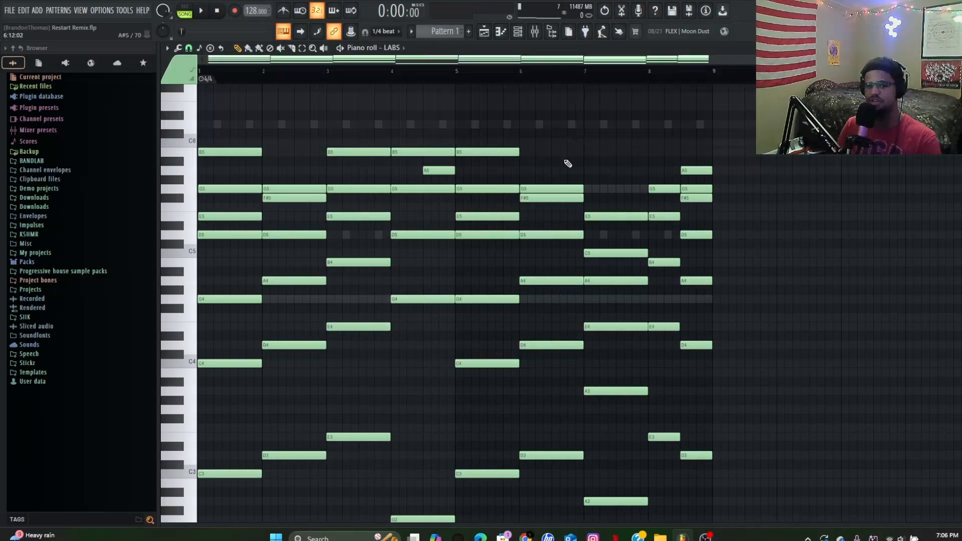
Step: Play Pattern 1 through in Pattern mode while following the chord notes in the piano roll
{"action": "scroll", "coordinate": [567, 163], "scroll_direction": "down", "scroll_amount": 2}
{"action": "key", "text": "space"}
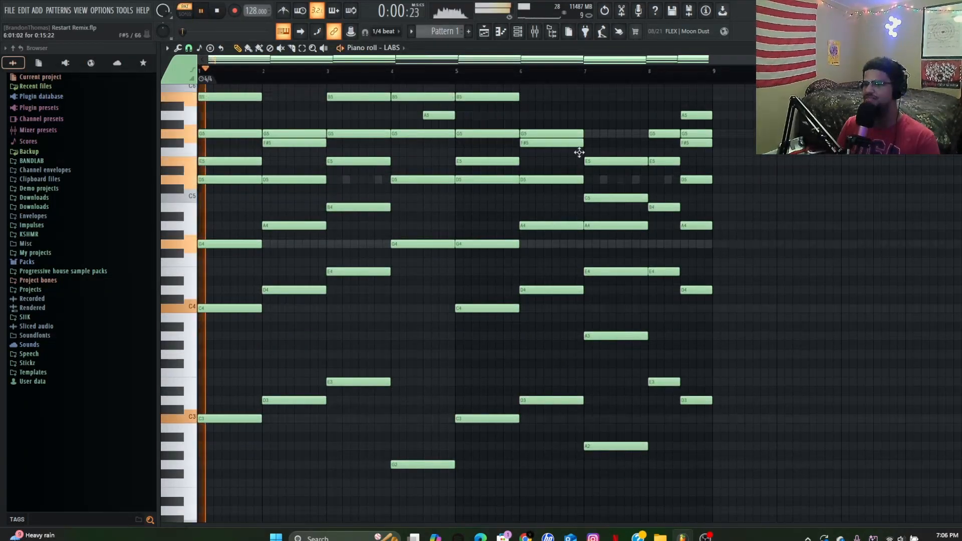
{"action": "scroll", "coordinate": [806, 199], "scroll_direction": "up", "scroll_amount": 2}
{"action": "scroll", "coordinate": [794, 197], "scroll_direction": "down", "scroll_amount": 1}
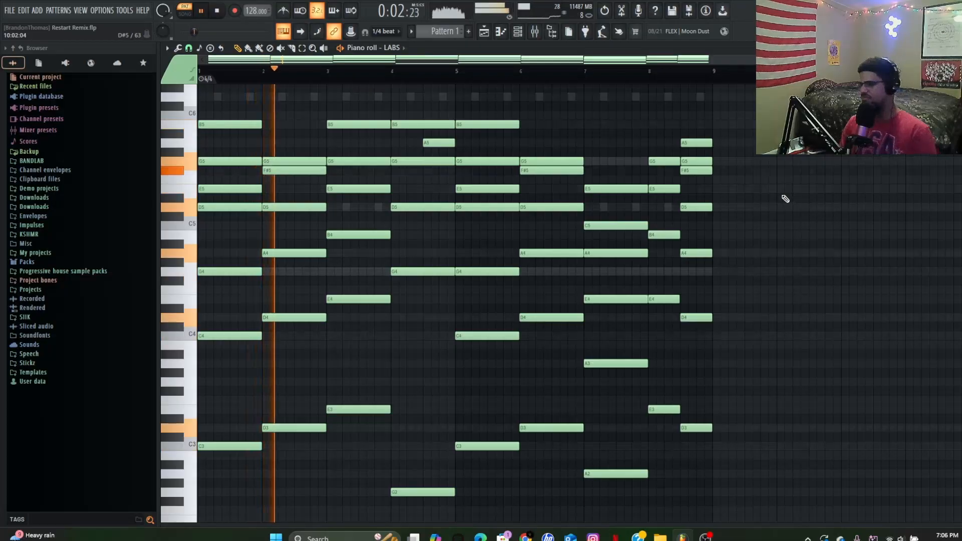
{"action": "scroll", "coordinate": [476, 199], "scroll_direction": "up", "scroll_amount": 1}
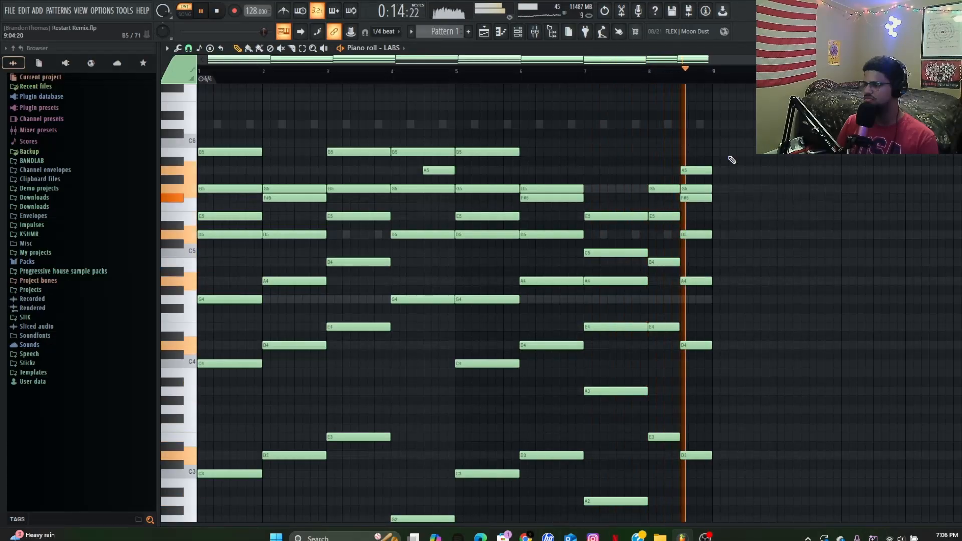
{"action": "key", "text": "space"}
Step: Mute LABS #2 and Solaris GTR Lite, inspect the LABS piano instrument, and play its chords alone
{"action": "key", "text": "F6"}
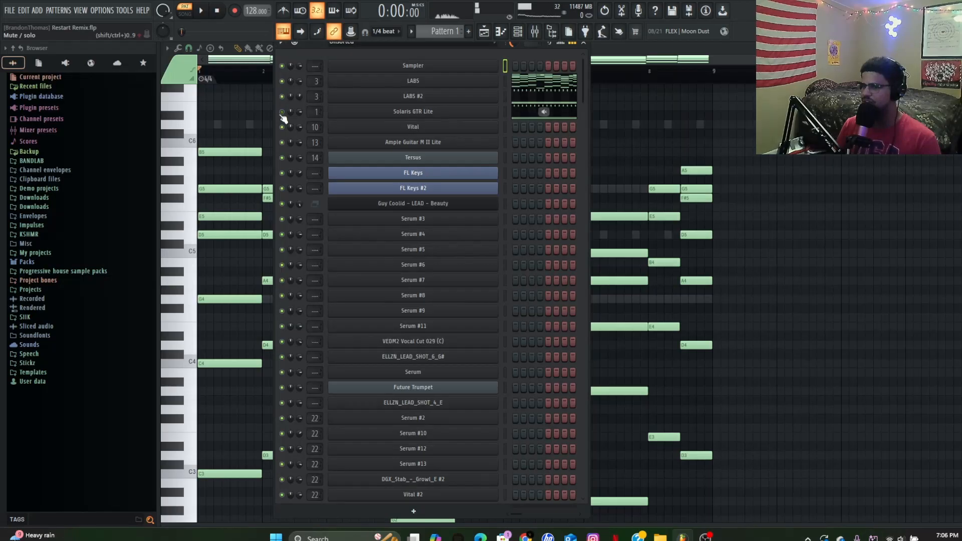
{"action": "left_click", "coordinate": [391, 80]}
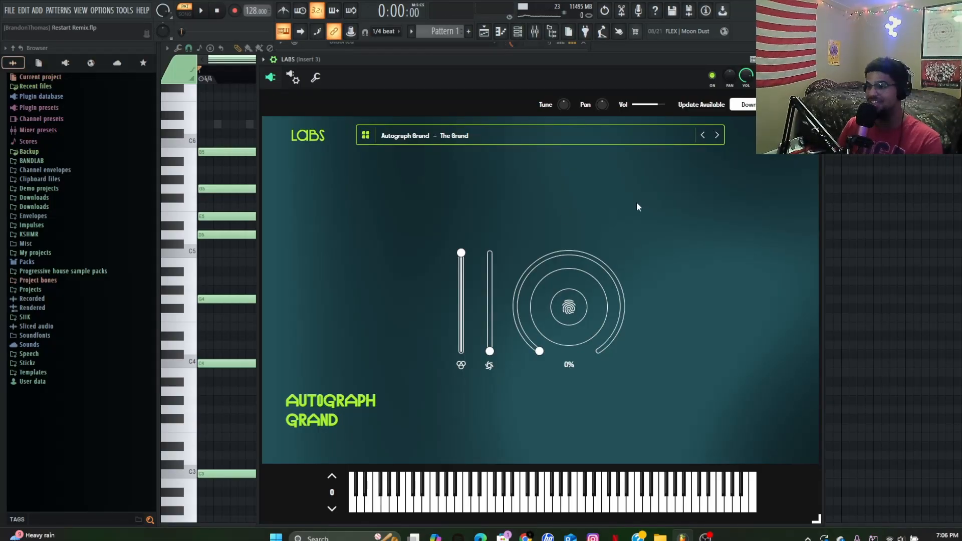
{"action": "left_click", "coordinate": [814, 59]}
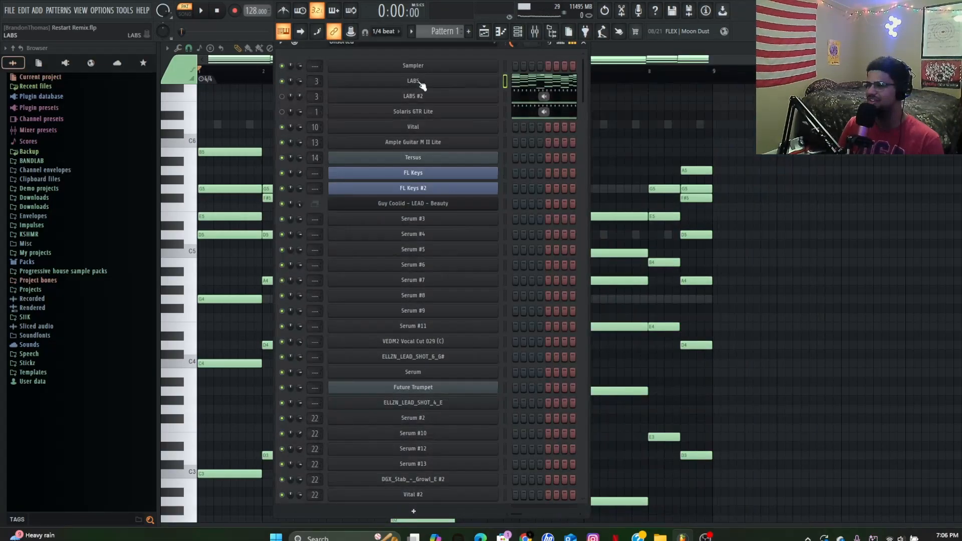
{"action": "key", "text": "space"}
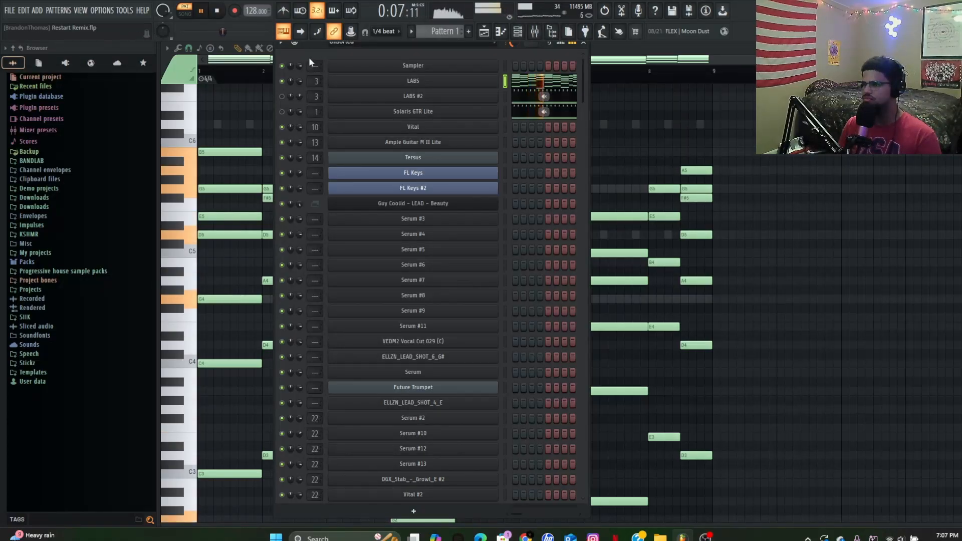
{"action": "left_click_drag", "start_coordinate": [313, 44], "coordinate": [312, 55]}
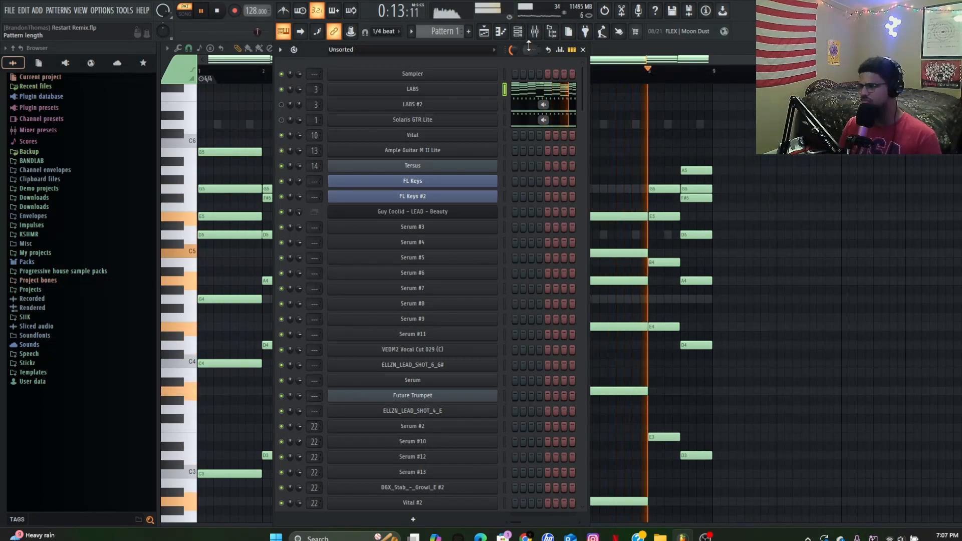
{"action": "key", "text": "space"}
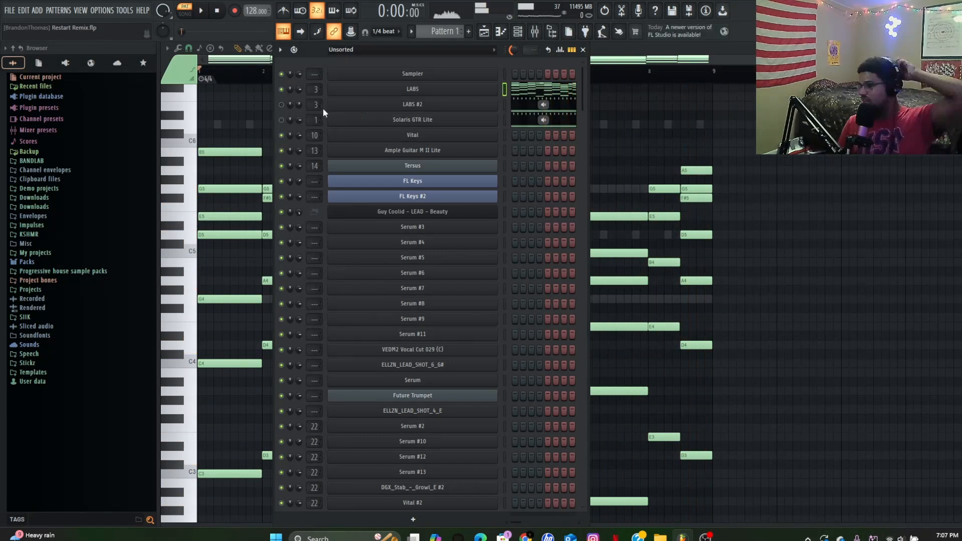
Step: Unmute LABS #2 and mute LABS, inspect the LABS #2 instrument, and play that layer alone
{"action": "left_click", "coordinate": [281, 104]}
{"action": "left_click", "coordinate": [281, 89]}
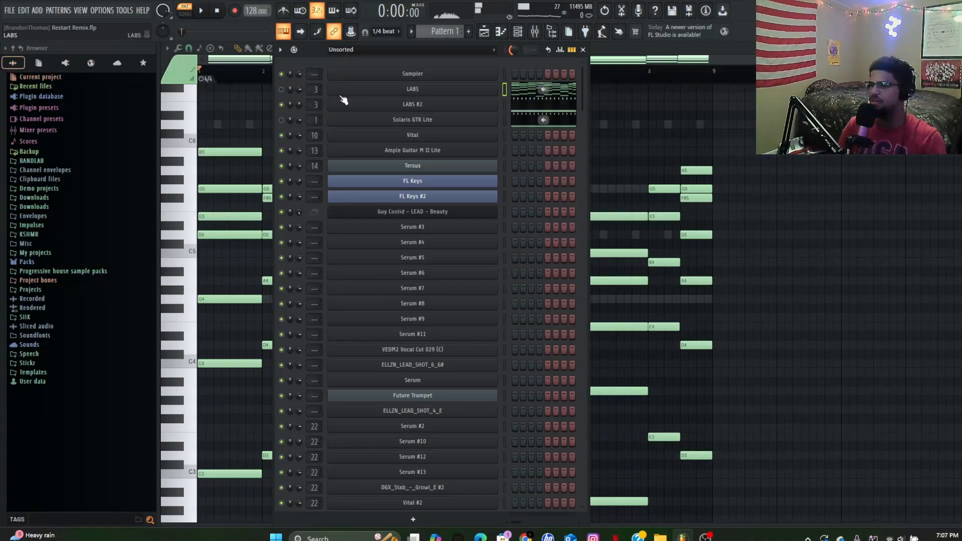
{"action": "left_click", "coordinate": [363, 106]}
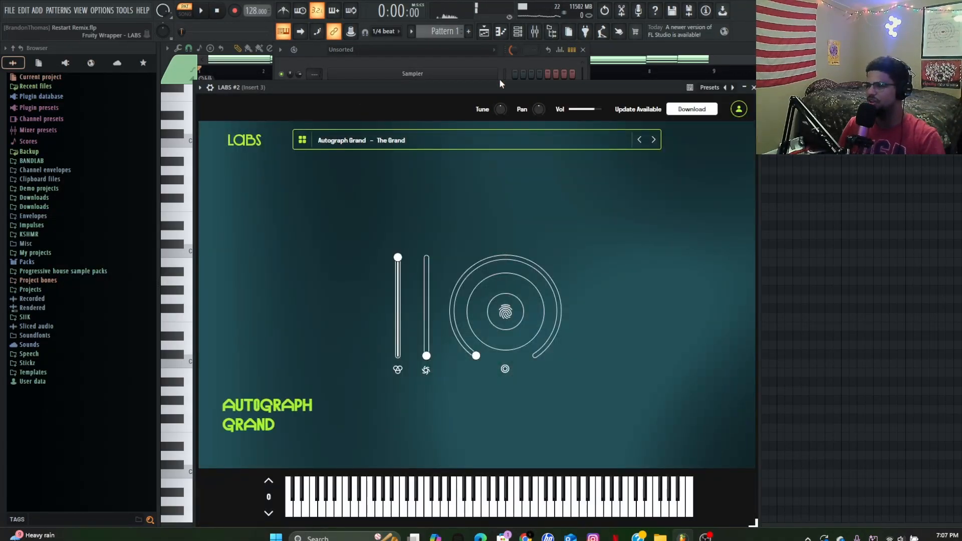
{"action": "left_click", "coordinate": [752, 88]}
{"action": "key", "text": "space"}
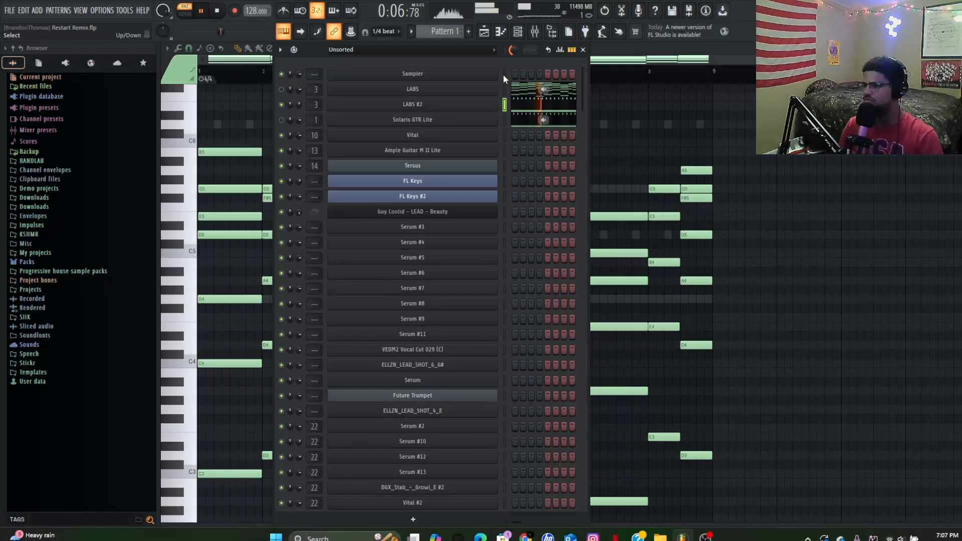
{"action": "key", "text": "space"}
Step: Unmute Solaris GTR Lite and mute LABS #2, inspect the guitar instrument's Cloud Drifter preset, and play that layer alone
{"action": "left_click", "coordinate": [281, 119]}
{"action": "left_click", "coordinate": [281, 104]}
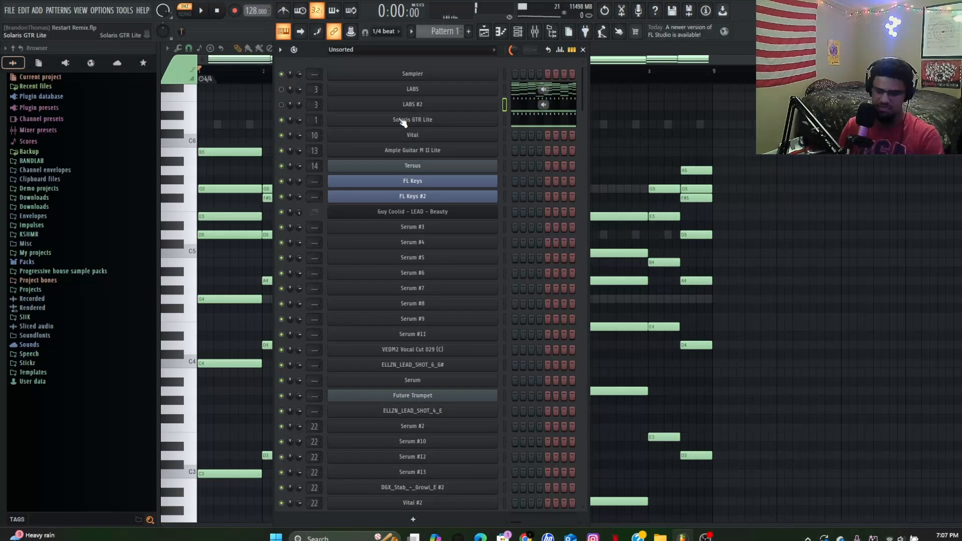
{"action": "left_click", "coordinate": [449, 122]}
{"action": "left_click_drag", "start_coordinate": [515, 99], "coordinate": [483, 85]}
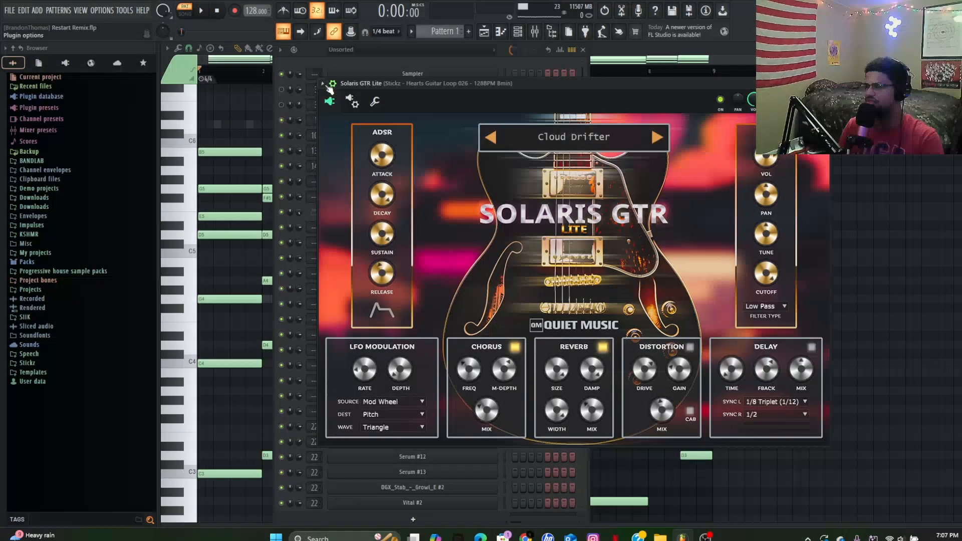
{"action": "left_click_drag", "start_coordinate": [425, 84], "coordinate": [422, 74]}
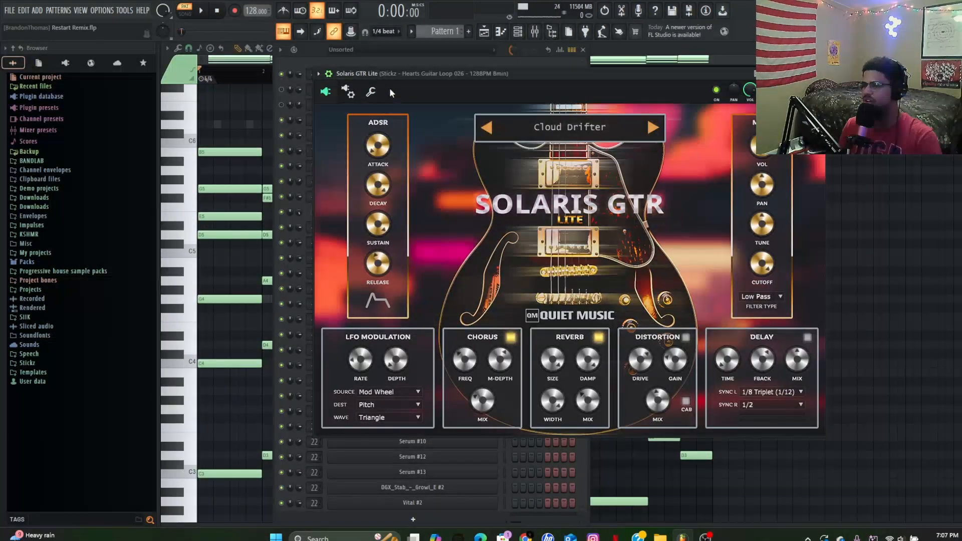
{"action": "left_click_drag", "start_coordinate": [374, 73], "coordinate": [358, 85]}
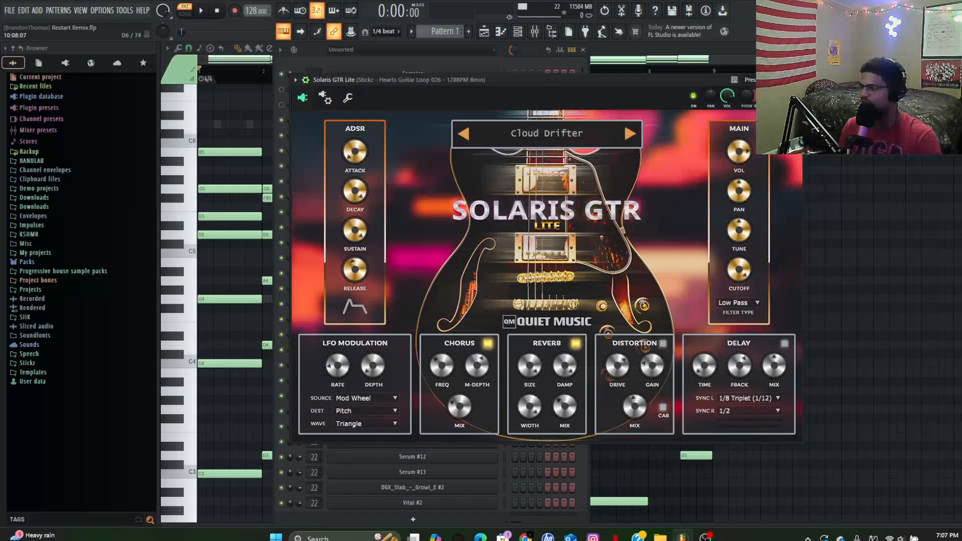
{"action": "key", "text": "space"}
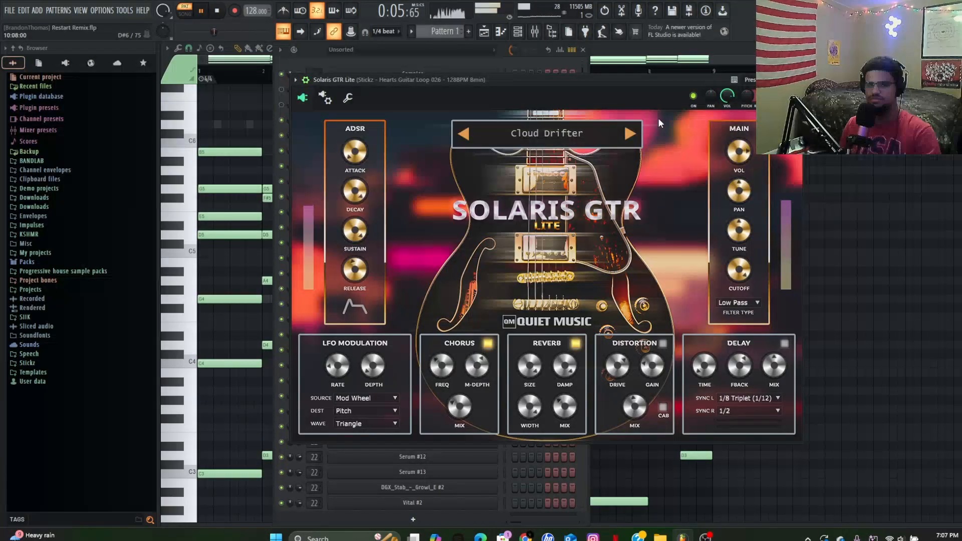
{"action": "left_click", "coordinate": [796, 80]}
{"action": "key", "text": "space"}
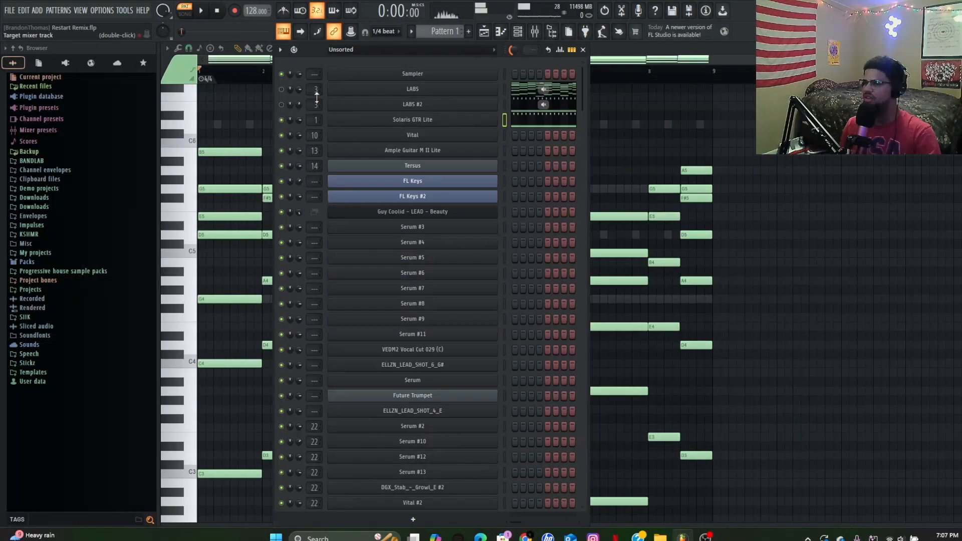
Step: Unmute LABS and LABS #2 and play all three layers of Pattern 1 together
{"action": "left_click", "coordinate": [281, 104]}
{"action": "left_click", "coordinate": [281, 90]}
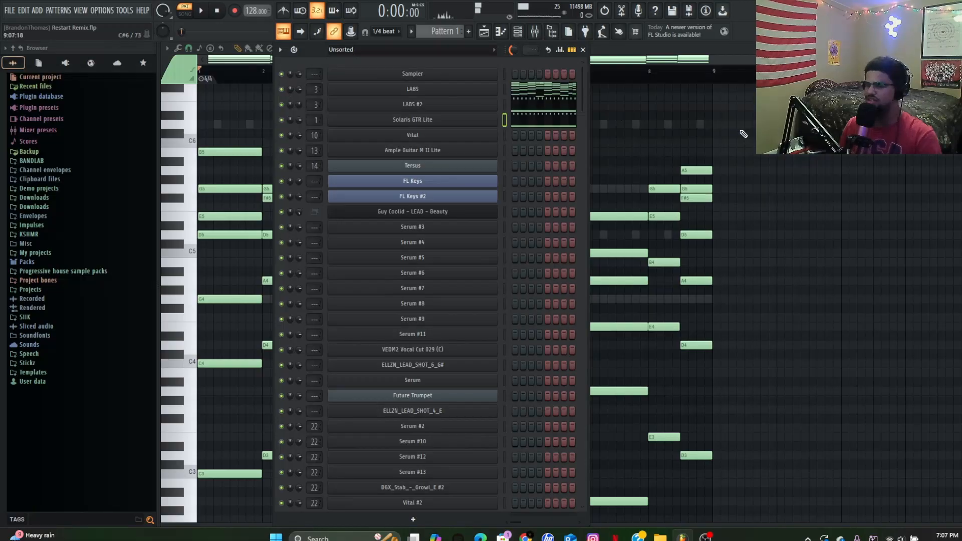
{"action": "key", "text": "space"}
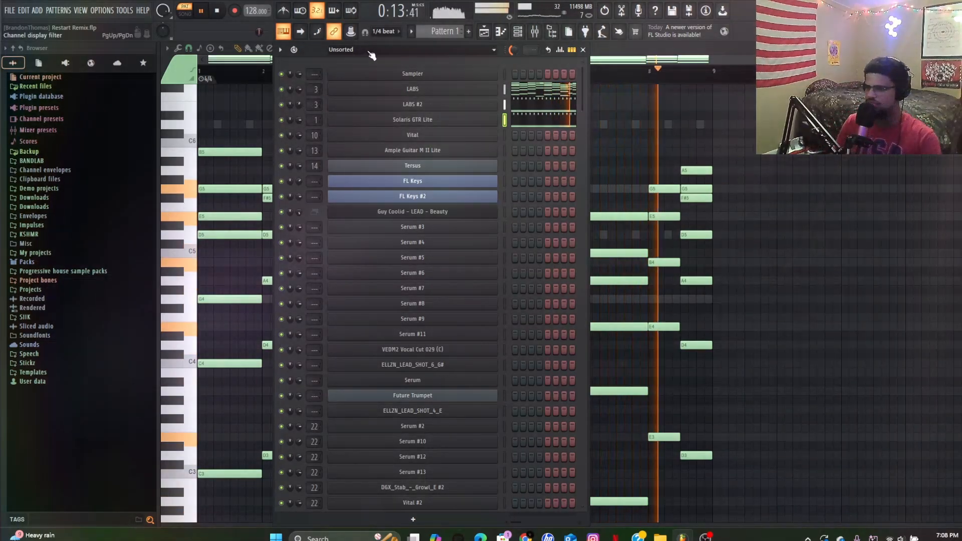
{"action": "key", "text": "space"}
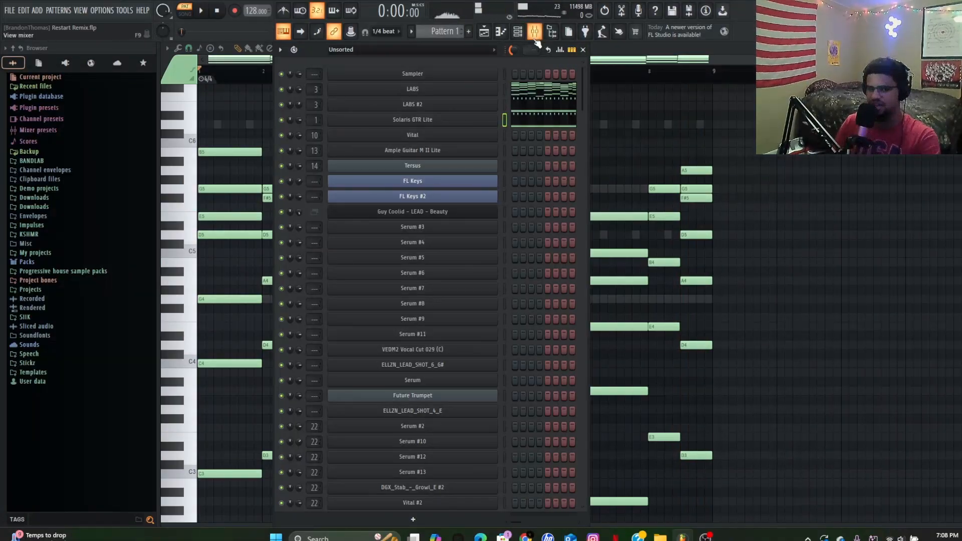
Step: Select the LABS mixer channel, Insert 3, and inspect its Soundgoodizer and Fruity Parametric EQ 2 effects
{"action": "left_click", "coordinate": [581, 50]}
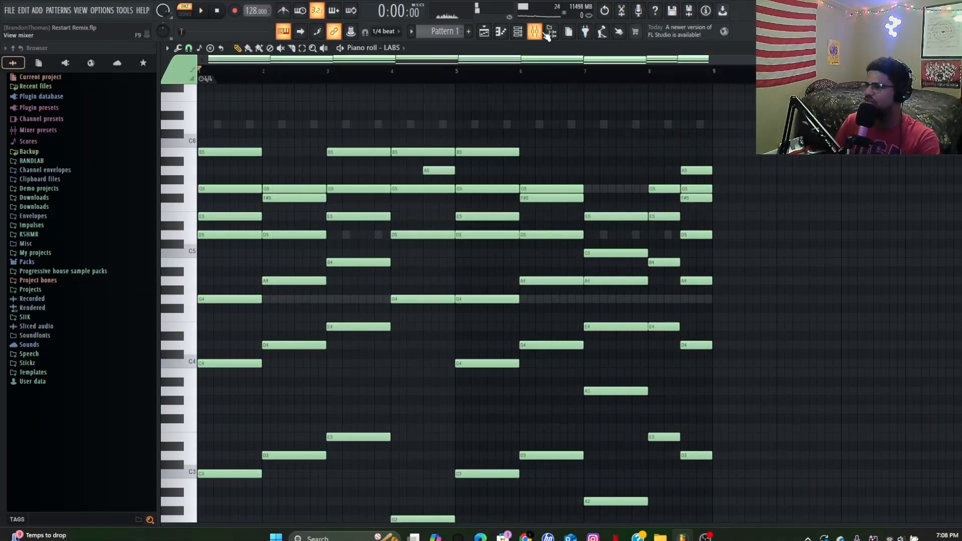
{"action": "key", "text": "F9"}
{"action": "left_click", "coordinate": [270, 151]}
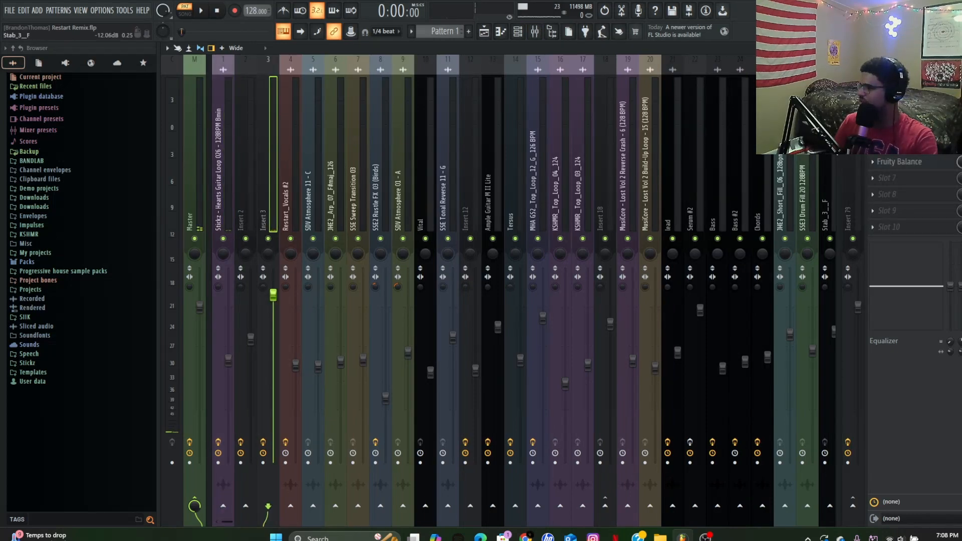
{"action": "left_click", "coordinate": [900, 129]}
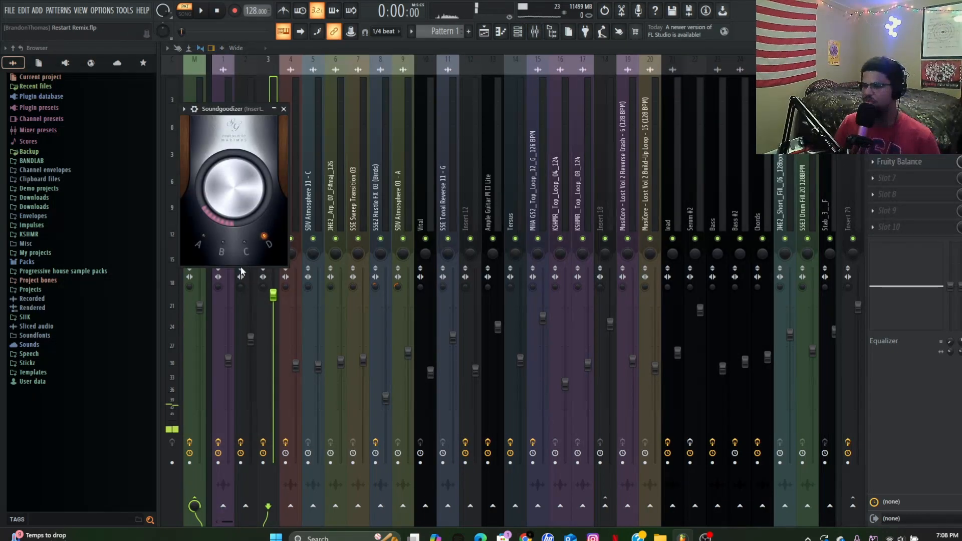
{"action": "left_click", "coordinate": [284, 110]}
{"action": "mouse_move", "coordinate": [585, 188]}
{"action": "left_mouse_down"}
{"action": "mouse_move", "coordinate": [580, 198]}
{"action": "mouse_move", "coordinate": [578, 175]}
{"action": "mouse_move", "coordinate": [581, 186]}
{"action": "left_mouse_up"}
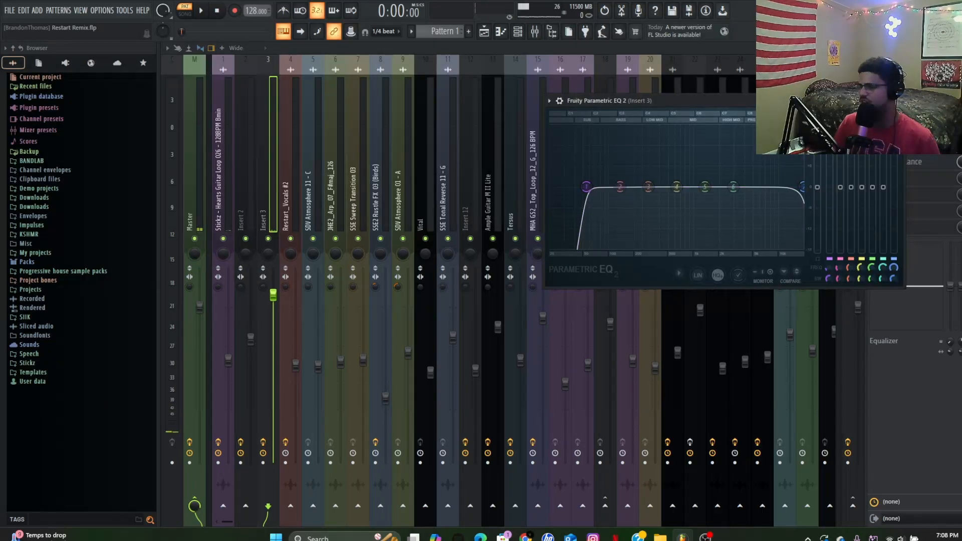
Step: Inspect the ValhallaSupermassive reverb on Insert 3 and look through its preset categories without loading one
{"action": "left_click", "coordinate": [922, 145]}
{"action": "left_click_drag", "start_coordinate": [490, 99], "coordinate": [389, 111]}
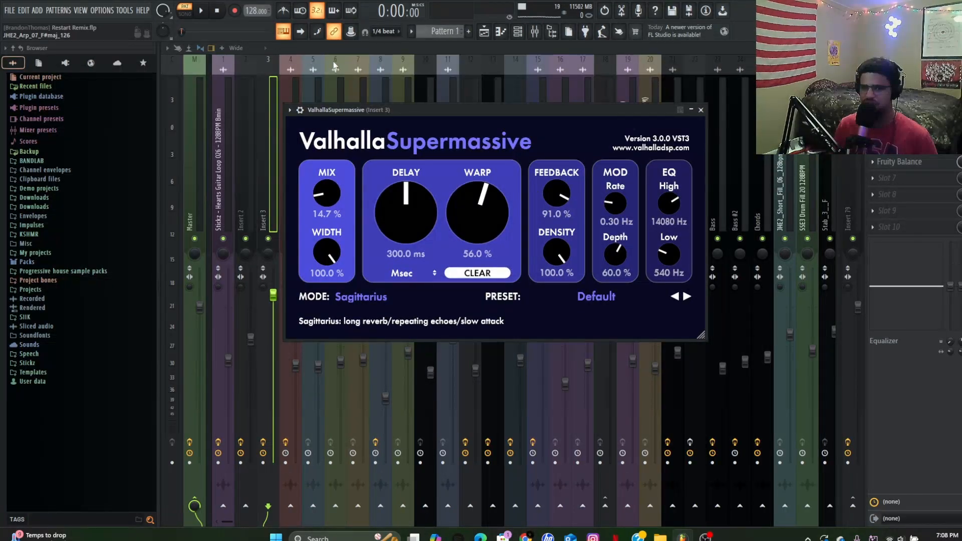
{"action": "left_click", "coordinate": [591, 296]}
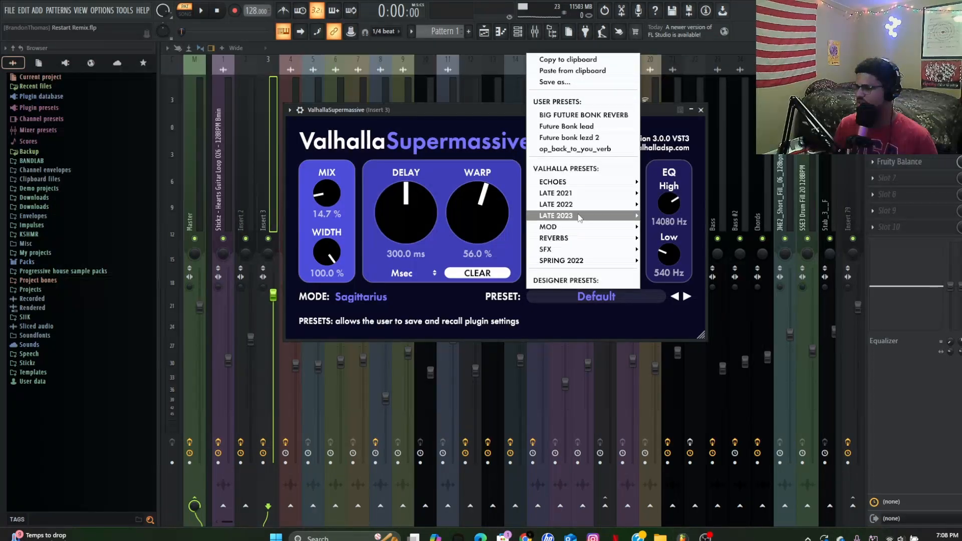
{"action": "mouse_move", "coordinate": [601, 238]}
{"action": "mouse_move", "coordinate": [668, 260]}
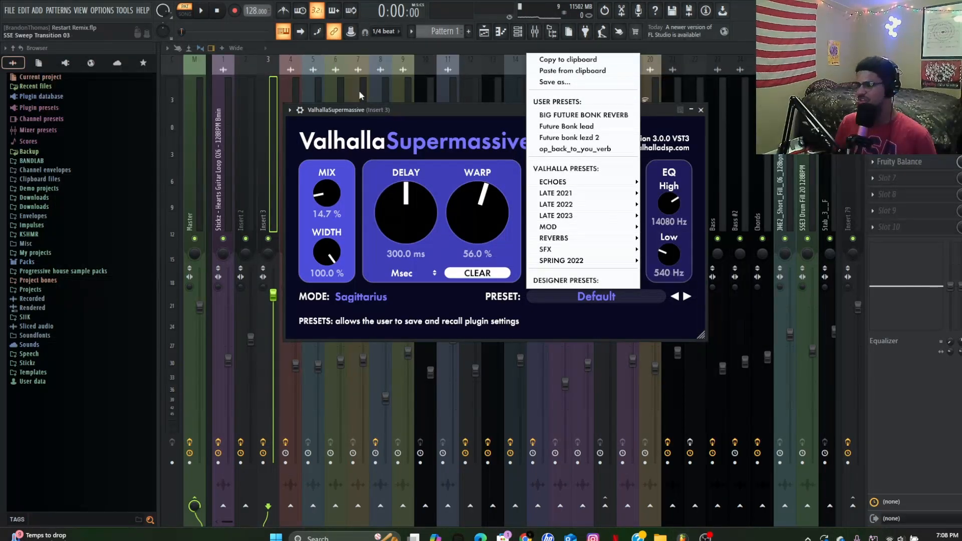
{"action": "left_click", "coordinate": [396, 115]}
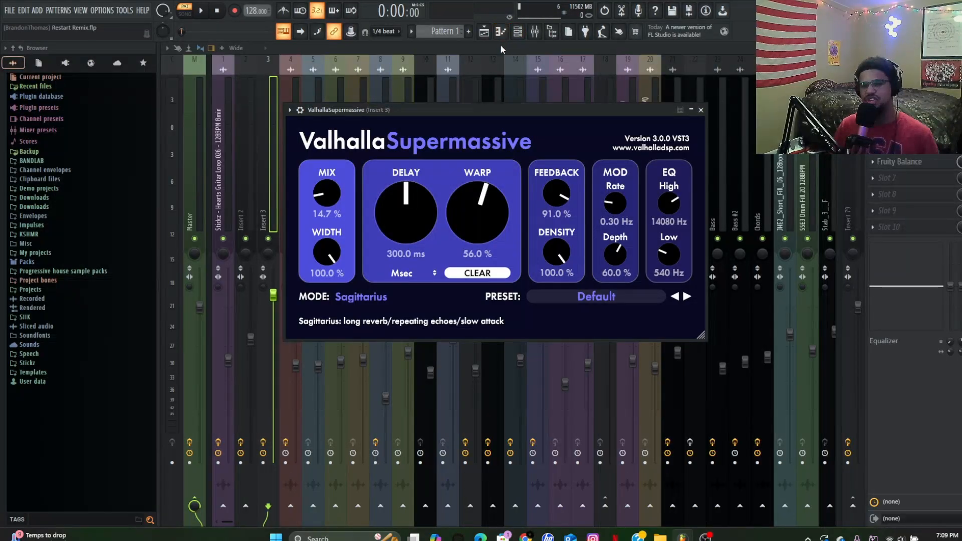
Step: Solo Track 3 in the playlist and play the JHE2_Arp_07_F#maj_126 loop alone from the start
{"action": "left_click", "coordinate": [484, 32]}
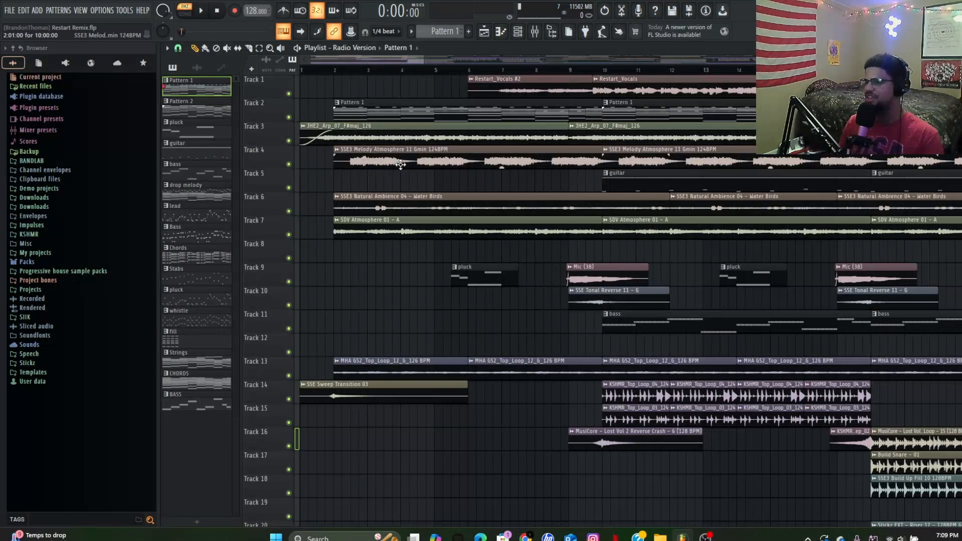
{"action": "scroll", "coordinate": [400, 165], "scroll_direction": "up", "scroll_amount": 2}
{"action": "right_click", "coordinate": [289, 141]}
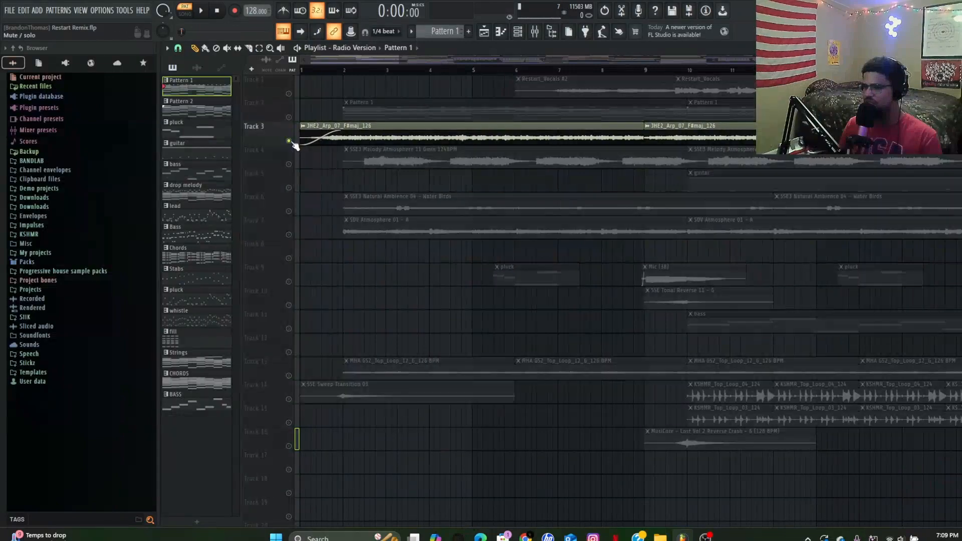
{"action": "scroll", "coordinate": [355, 203], "scroll_direction": "up", "scroll_amount": 3}
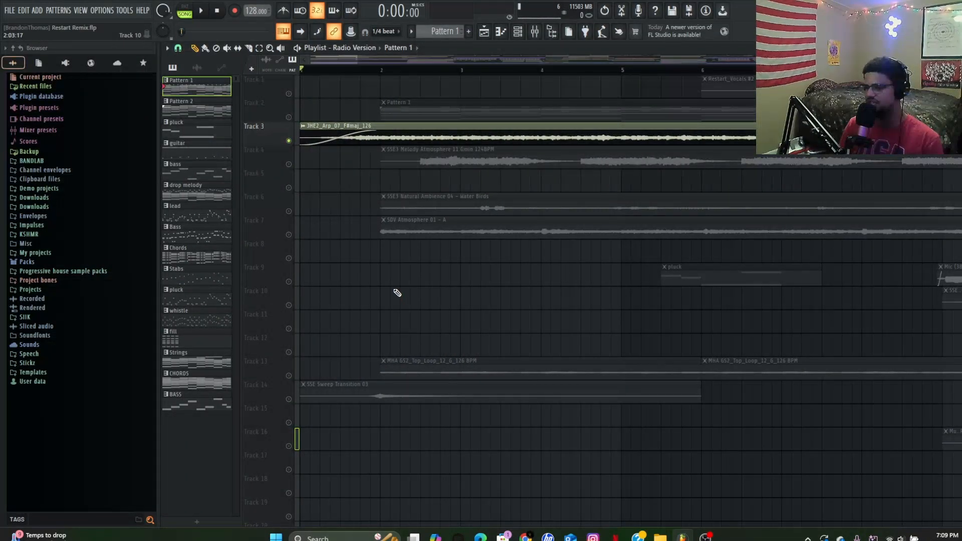
{"action": "key", "text": "space"}
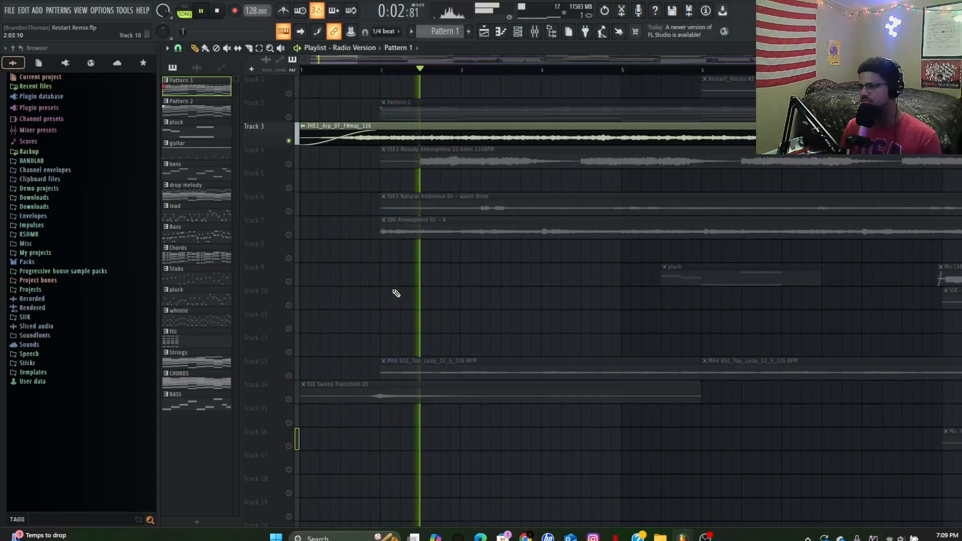
{"action": "scroll", "coordinate": [395, 293], "scroll_direction": "down", "scroll_amount": 2}
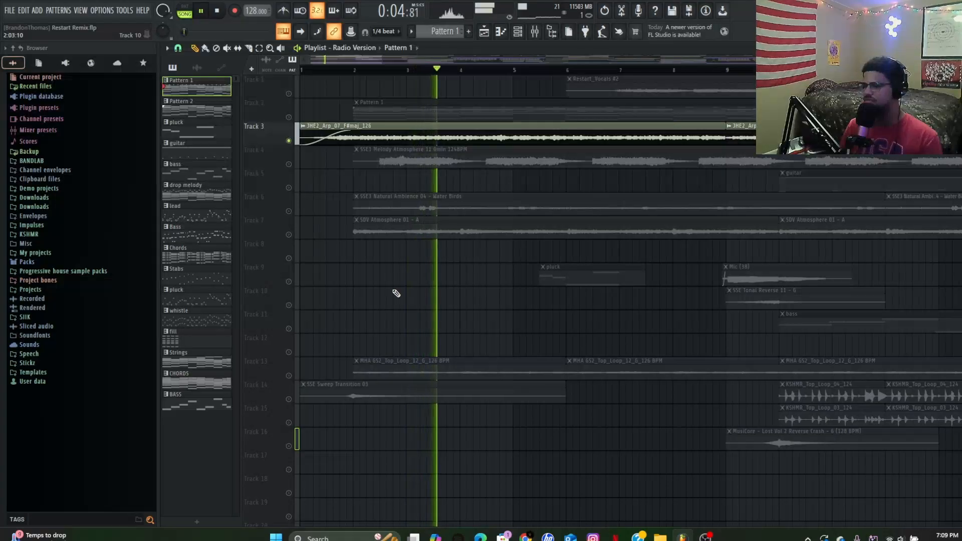
{"action": "key", "text": "space"}
Step: Solo Track 4 and play the SSE3 Melody Atmosphere 11 Gmin clip alone from bar 2
{"action": "right_click", "coordinate": [288, 165]}
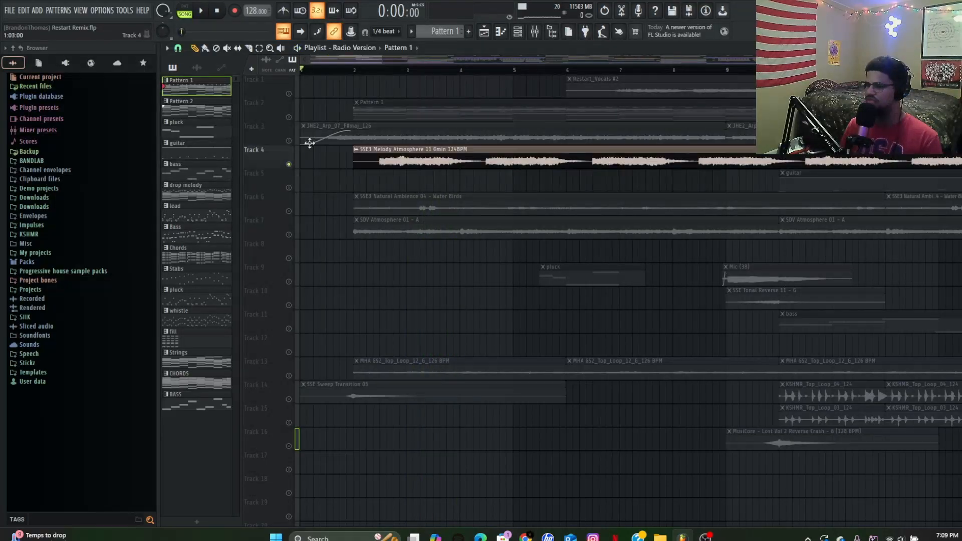
{"action": "left_click", "coordinate": [355, 70]}
{"action": "key", "text": "space"}
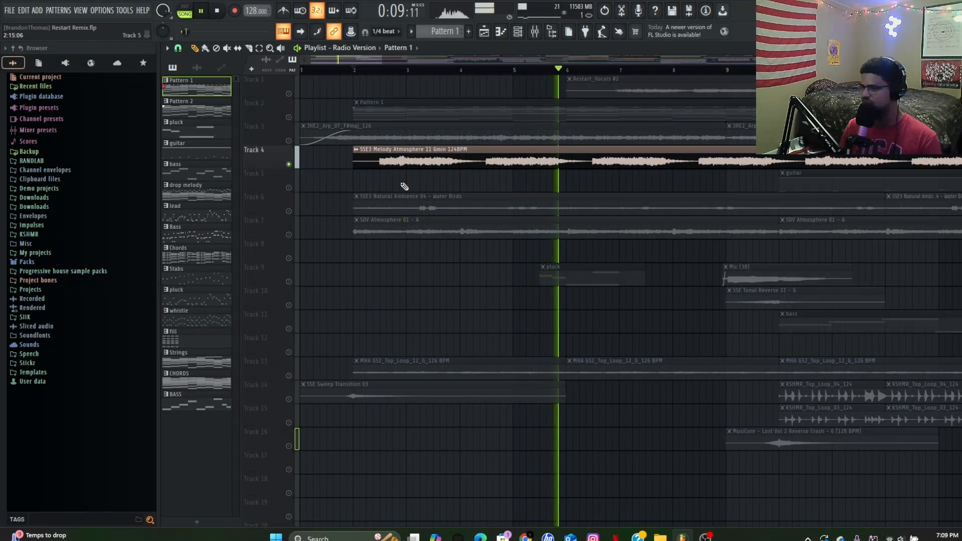
{"action": "key", "text": "space"}
Step: Inspect the Fruity Reeverb 2 and Fruity Balance effects on the SSE3 Melody Atmosphere 11 Gmin mixer channel
{"action": "double_click", "coordinate": [472, 160]}
{"action": "left_click", "coordinate": [534, 30]}
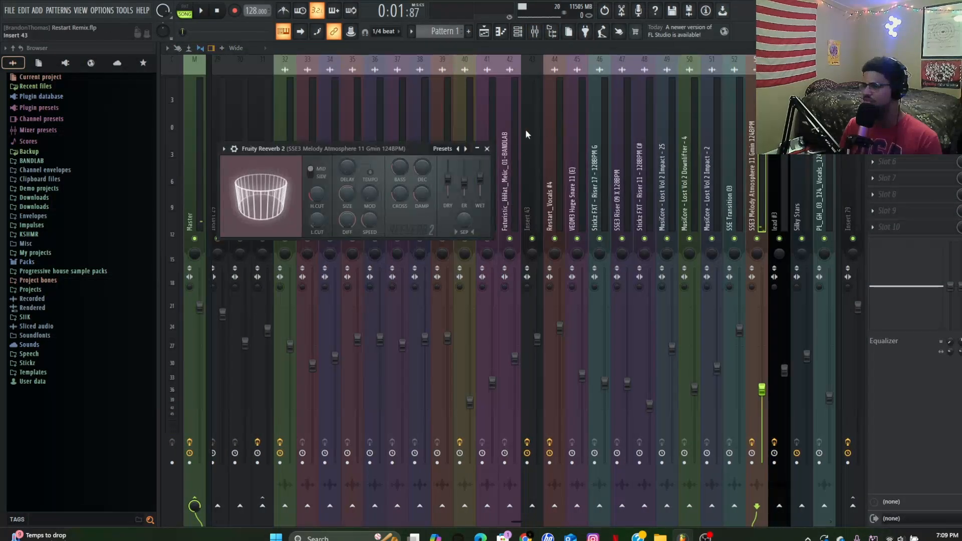
{"action": "left_click", "coordinate": [487, 149]}
{"action": "left_click", "coordinate": [902, 96]}
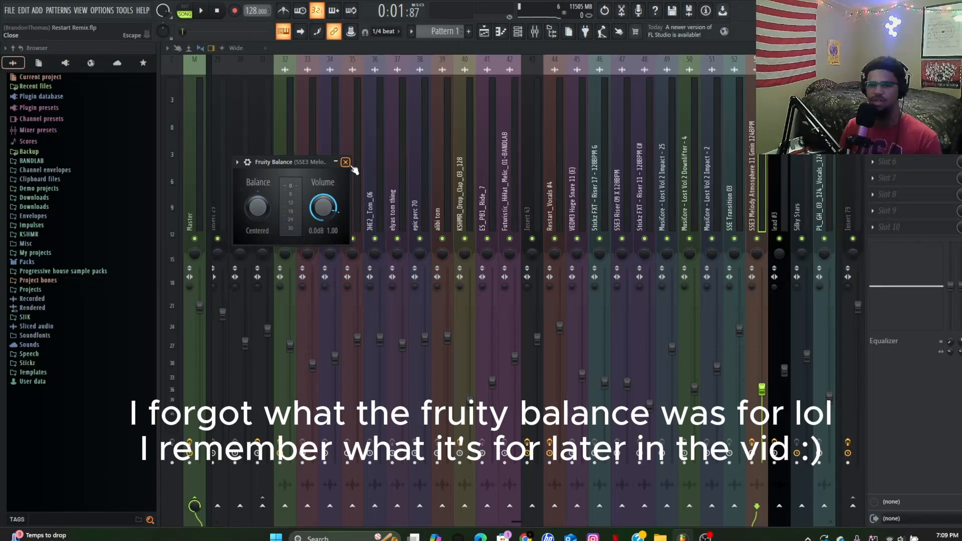
{"action": "left_click", "coordinate": [346, 162]}
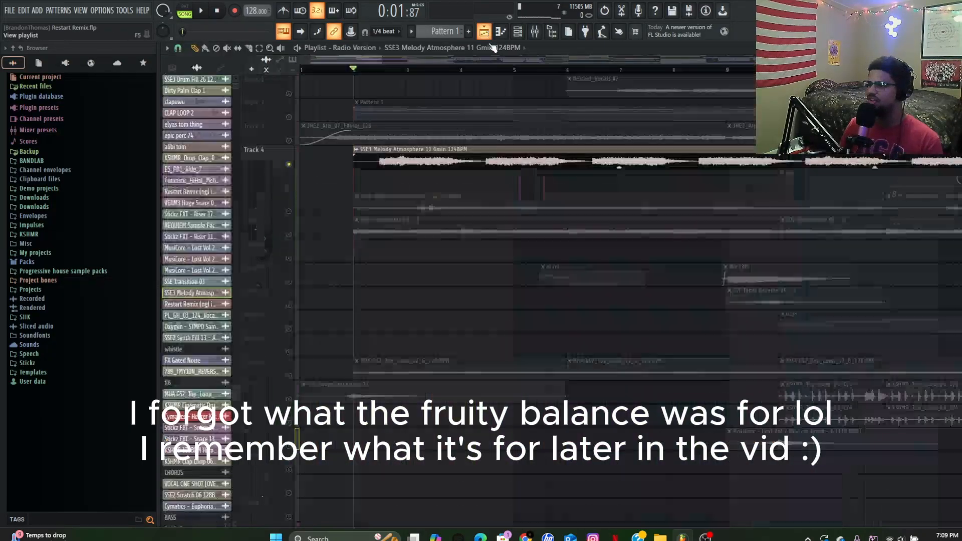
Step: Solo Track 6 in the playlist, play the SSE3 Natural Ambience 04 - Water Birds clip alone, and check the mixer
{"action": "key", "text": "F9"}
{"action": "scroll", "coordinate": [671, 356], "scroll_direction": "up", "scroll_amount": 5}
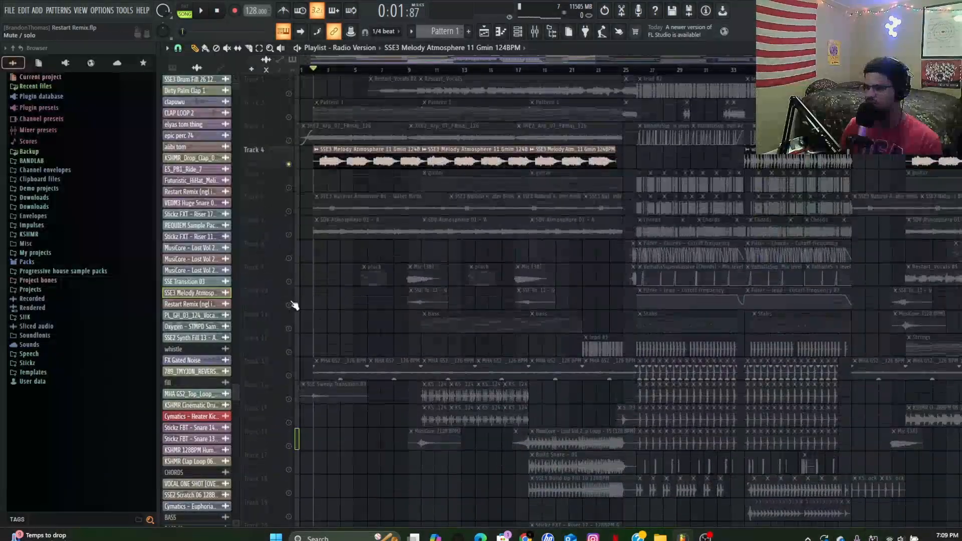
{"action": "scroll", "coordinate": [292, 298], "scroll_direction": "up", "scroll_amount": 5}
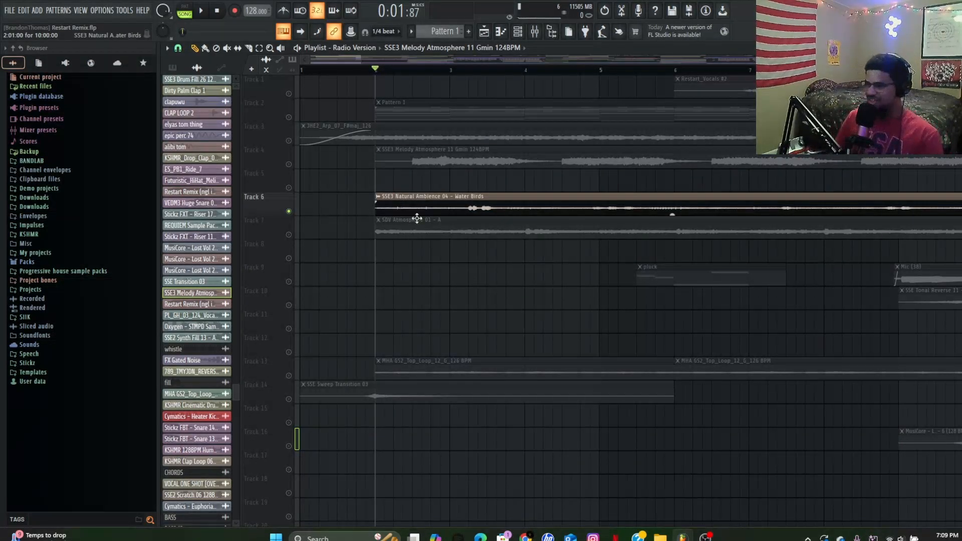
{"action": "scroll", "coordinate": [403, 221], "scroll_direction": "down", "scroll_amount": 3}
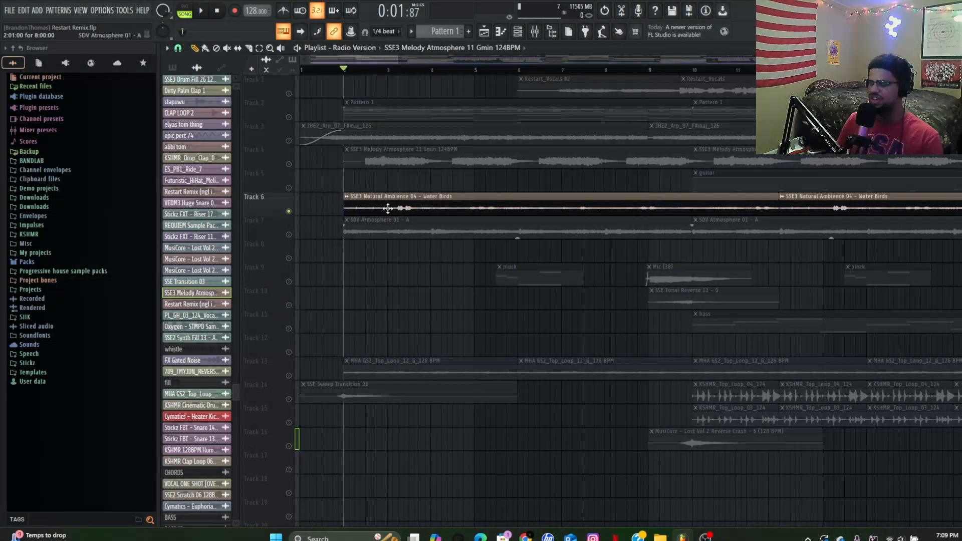
{"action": "scroll", "coordinate": [354, 140], "scroll_direction": "up", "scroll_amount": 4}
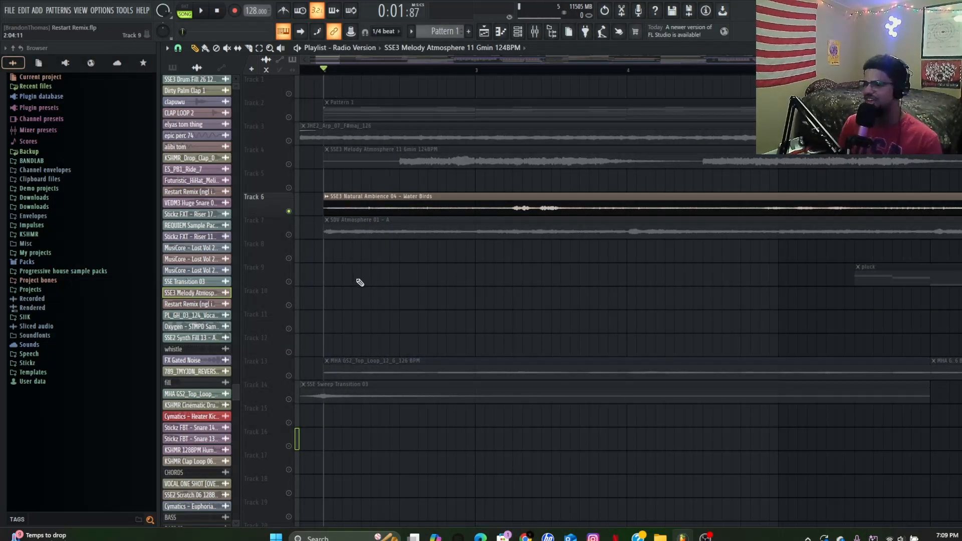
{"action": "scroll", "coordinate": [397, 265], "scroll_direction": "down", "scroll_amount": 3}
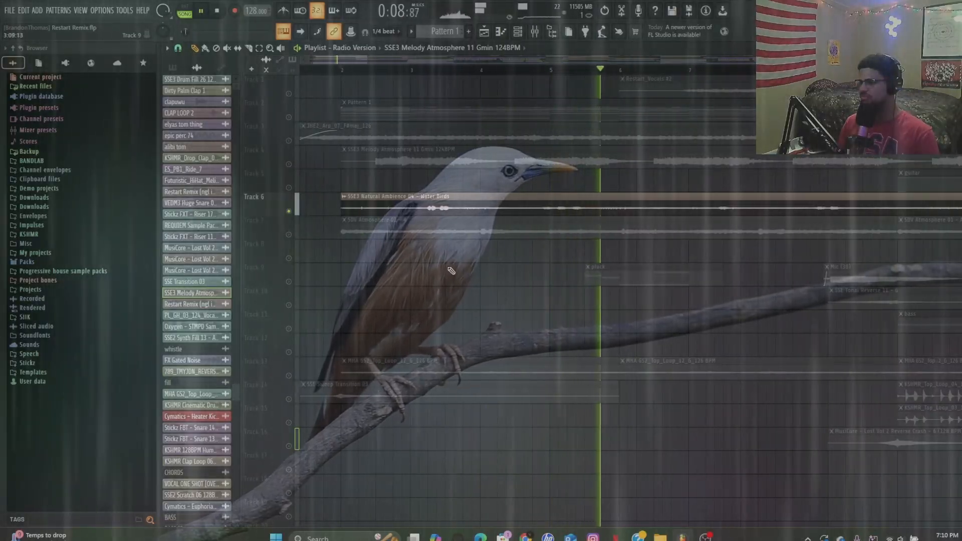
{"action": "key", "text": "space"}
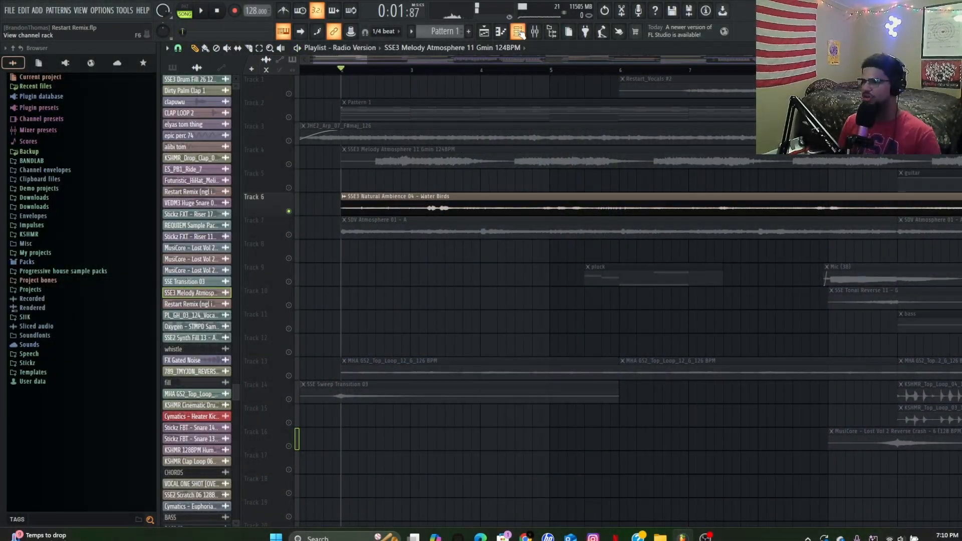
{"action": "left_click", "coordinate": [534, 33]}
{"action": "scroll", "coordinate": [539, 159], "scroll_direction": "up", "scroll_amount": 10}
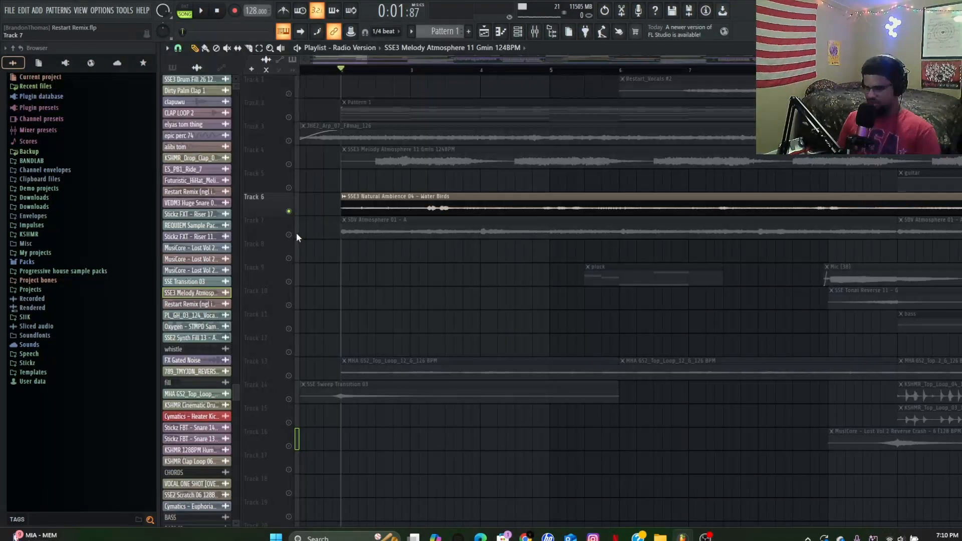
Step: Solo Track 7 and play the SDV Atmosphere 01 - A clip alone from bar 2
{"action": "right_click", "coordinate": [290, 235]}
{"action": "scroll", "coordinate": [348, 245], "scroll_direction": "down", "scroll_amount": 2}
{"action": "scroll", "coordinate": [348, 249], "scroll_direction": "up", "scroll_amount": 3}
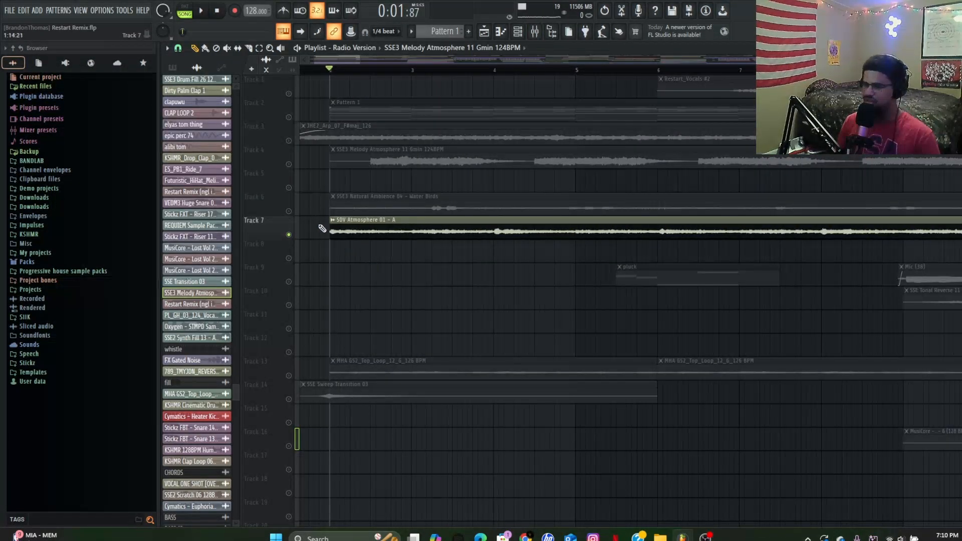
{"action": "key", "text": "space"}
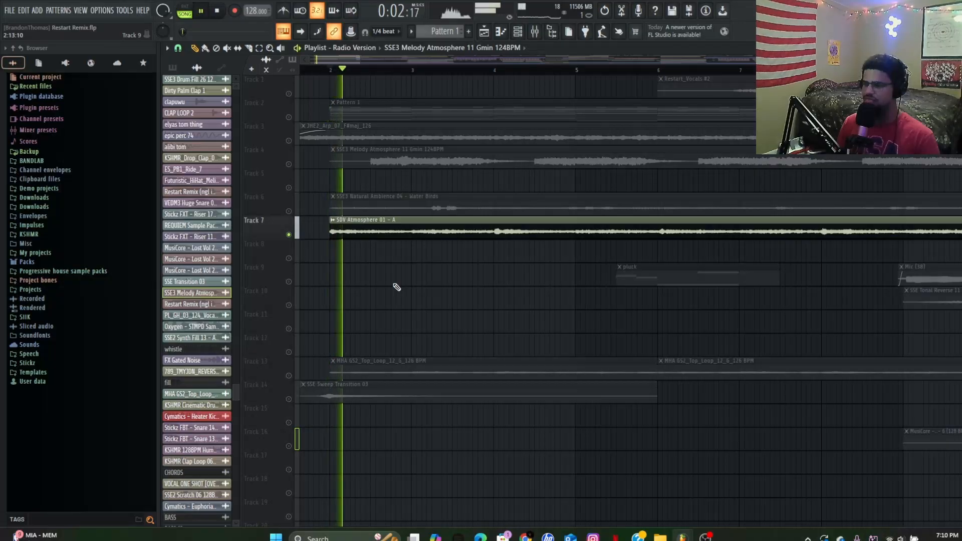
{"action": "scroll", "coordinate": [396, 287], "scroll_direction": "down", "scroll_amount": 2}
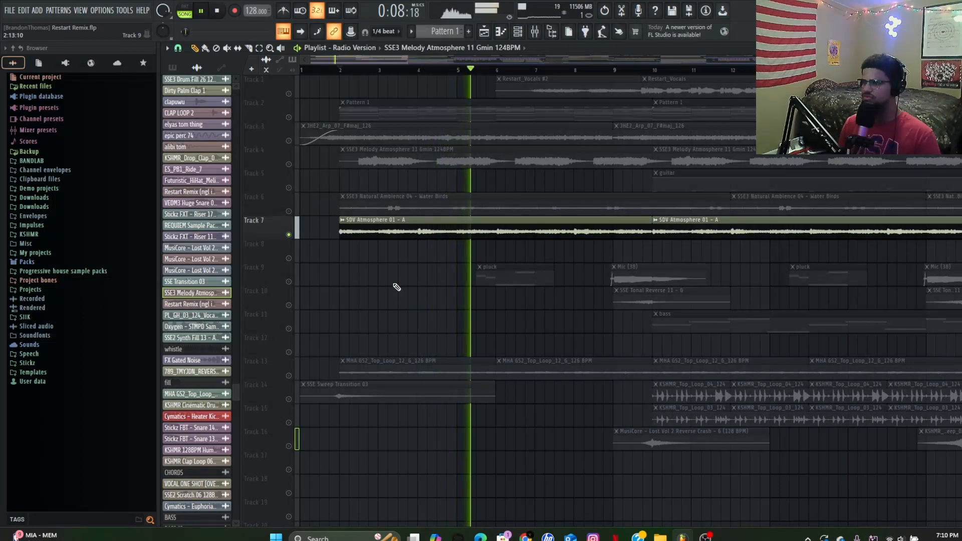
{"action": "key", "text": "space"}
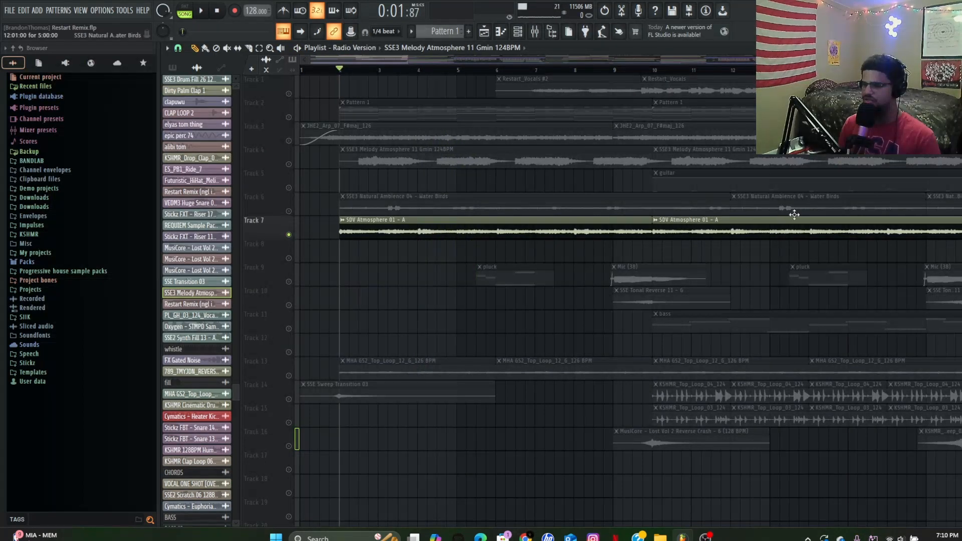
Step: Solo Track 13 and play the MHA GS2_Top_Loop_12_G_126 BPM loop alone from bar 2
{"action": "scroll", "coordinate": [313, 369], "scroll_direction": "down", "scroll_amount": 3}
{"action": "scroll", "coordinate": [305, 303], "scroll_direction": "up", "scroll_amount": 2}
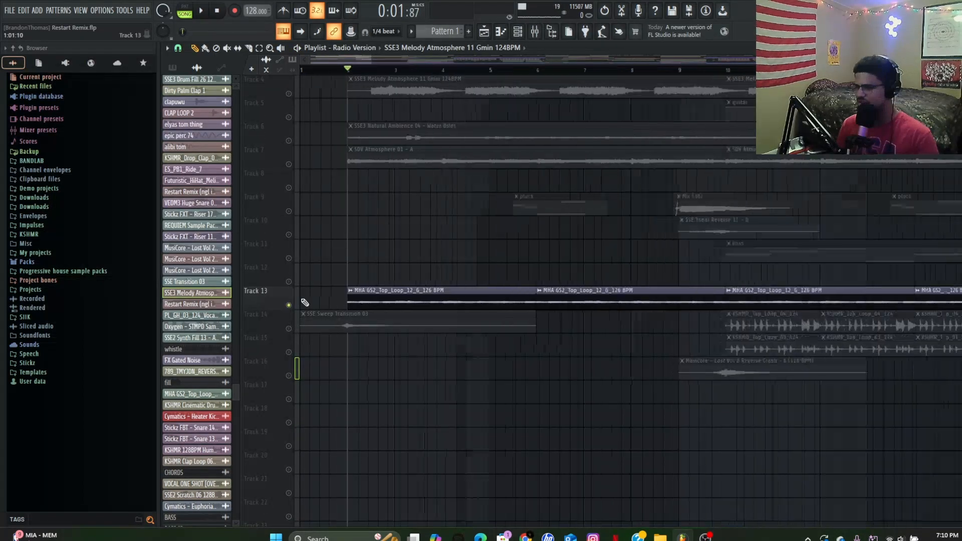
{"action": "key", "text": "space"}
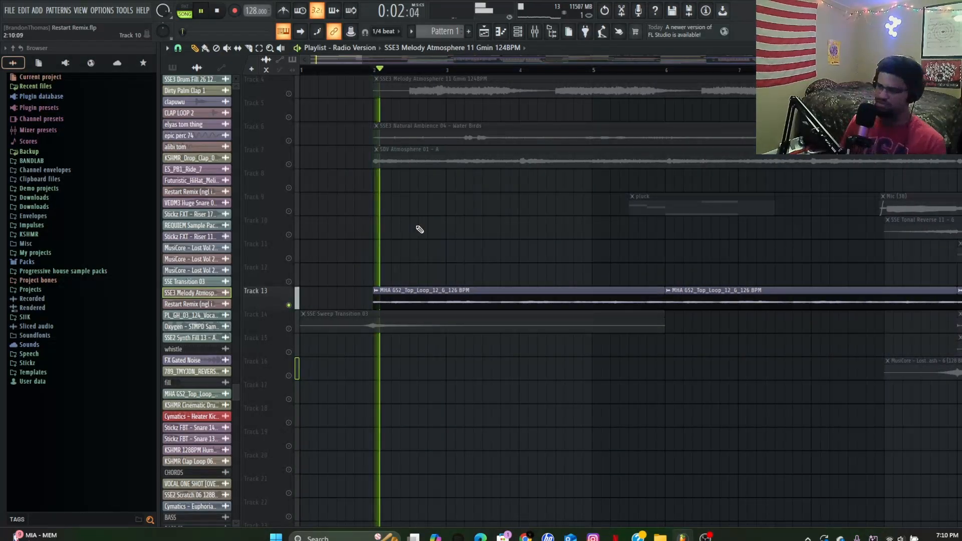
{"action": "scroll", "coordinate": [418, 230], "scroll_direction": "down", "scroll_amount": 3}
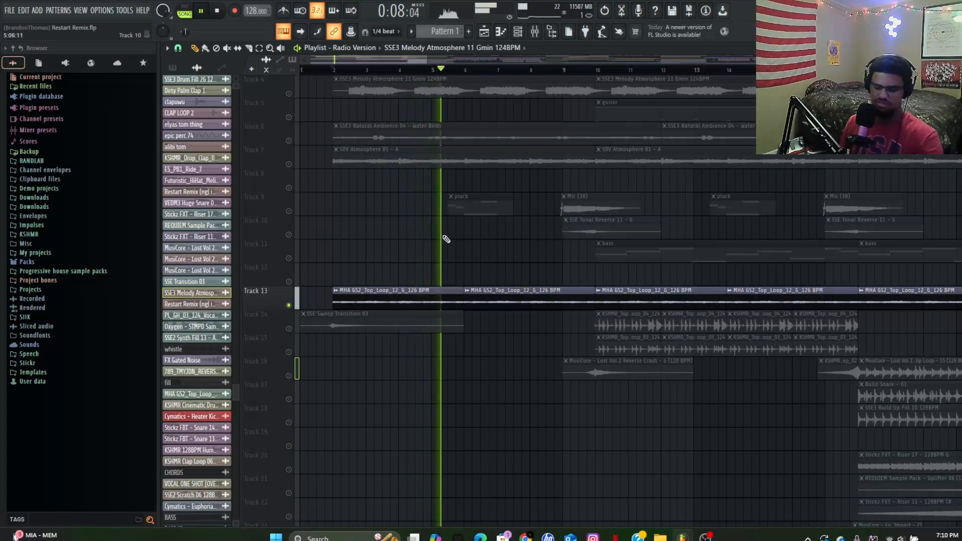
{"action": "key", "text": "space"}
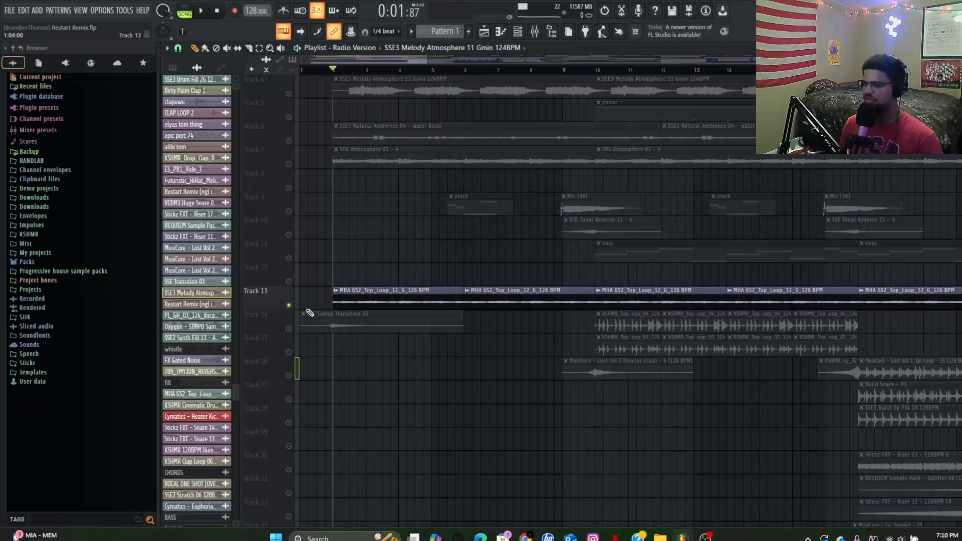
Step: Play the soloed pluck clip on Track 9 and show the unsorted instruments in the channel rack
{"action": "scroll", "coordinate": [496, 198], "scroll_direction": "up", "scroll_amount": 3}
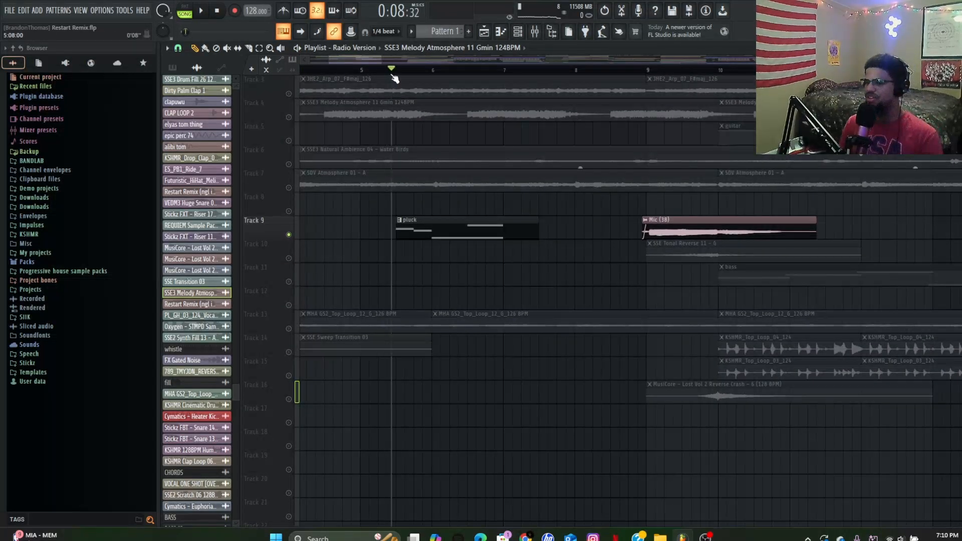
{"action": "left_click", "coordinate": [526, 31]}
{"action": "key", "text": "space"}
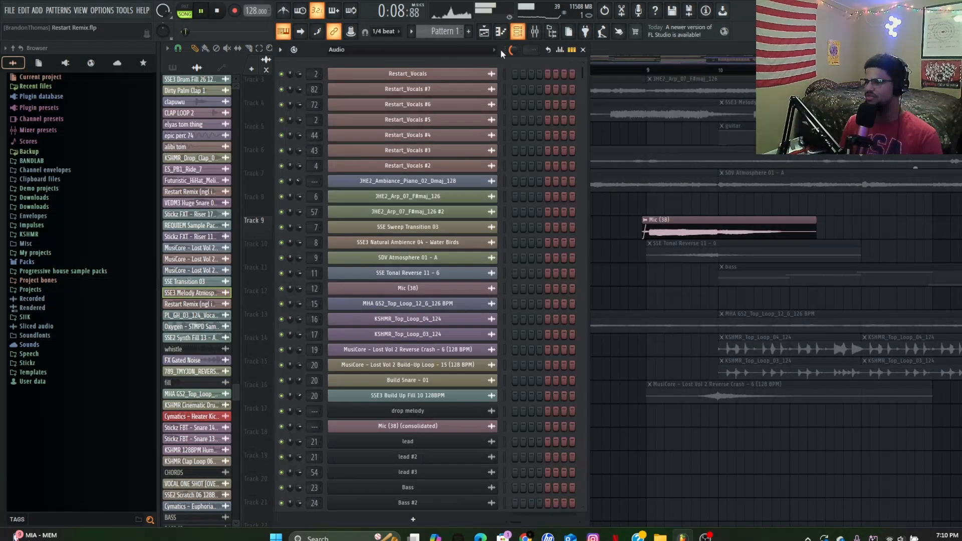
{"action": "scroll", "coordinate": [442, 59], "scroll_direction": "down", "scroll_amount": 1}
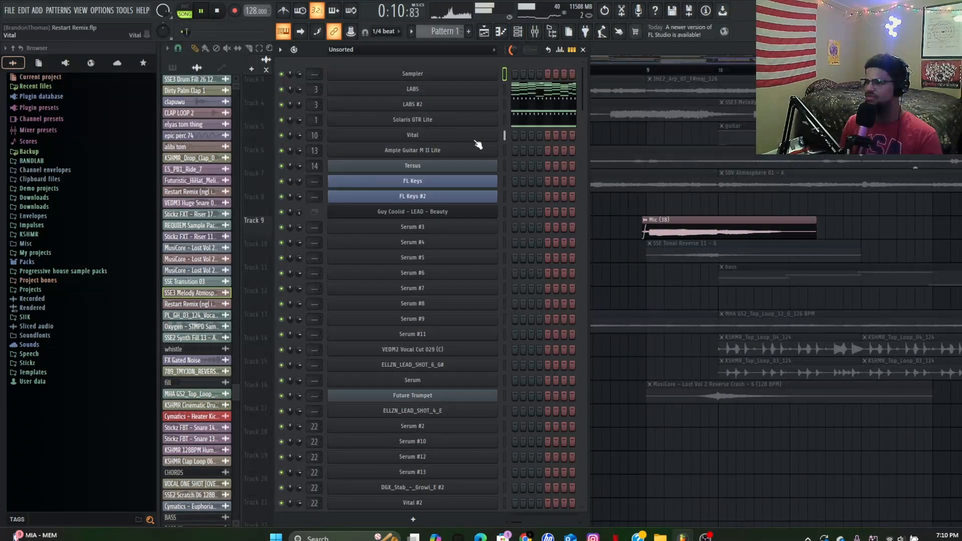
Step: Inspect the effects of the Pluck_Friendly preset in Vital, audition a note, and view Vital's mixer channel
{"action": "left_click", "coordinate": [476, 140]}
{"action": "key", "text": "space"}
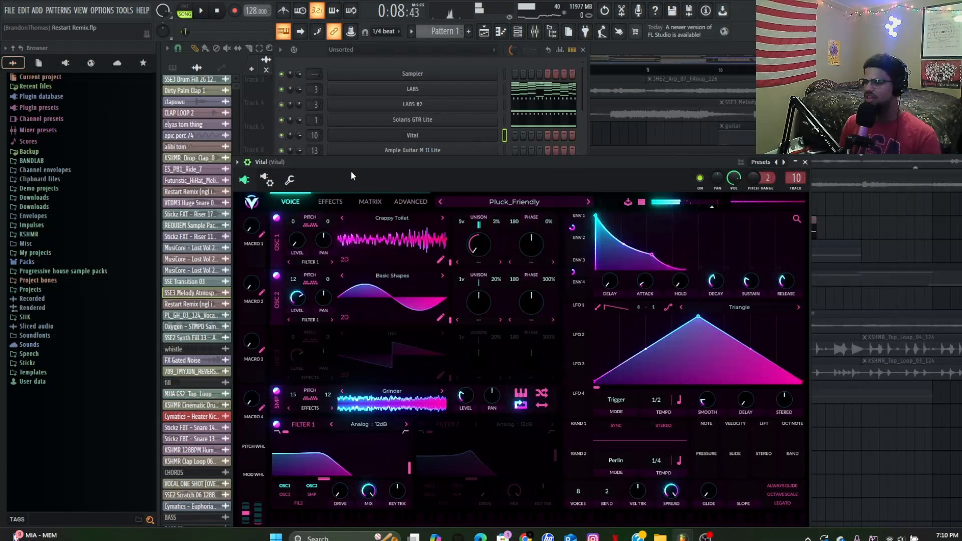
{"action": "left_click_drag", "start_coordinate": [352, 175], "coordinate": [375, 119]}
{"action": "left_click", "coordinate": [356, 151]}
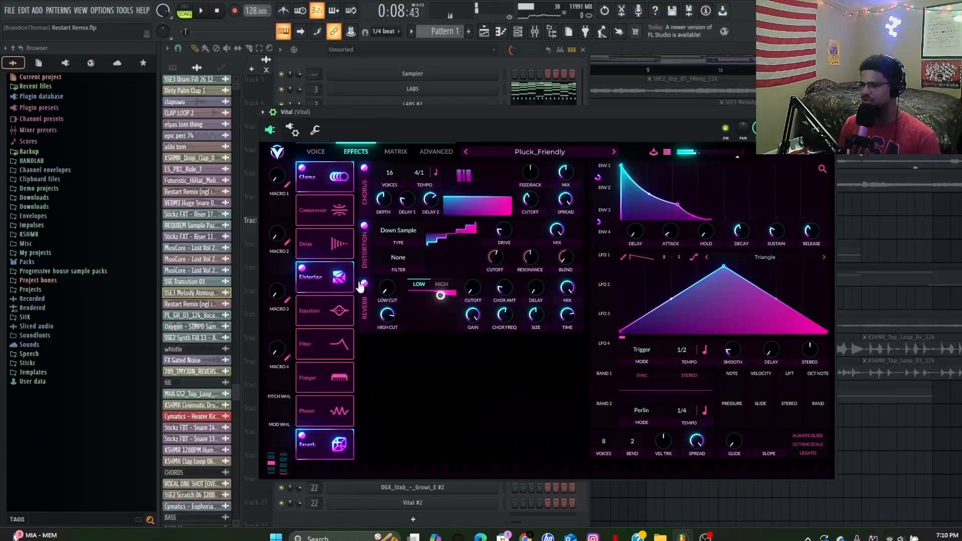
{"action": "key", "text": "c"}
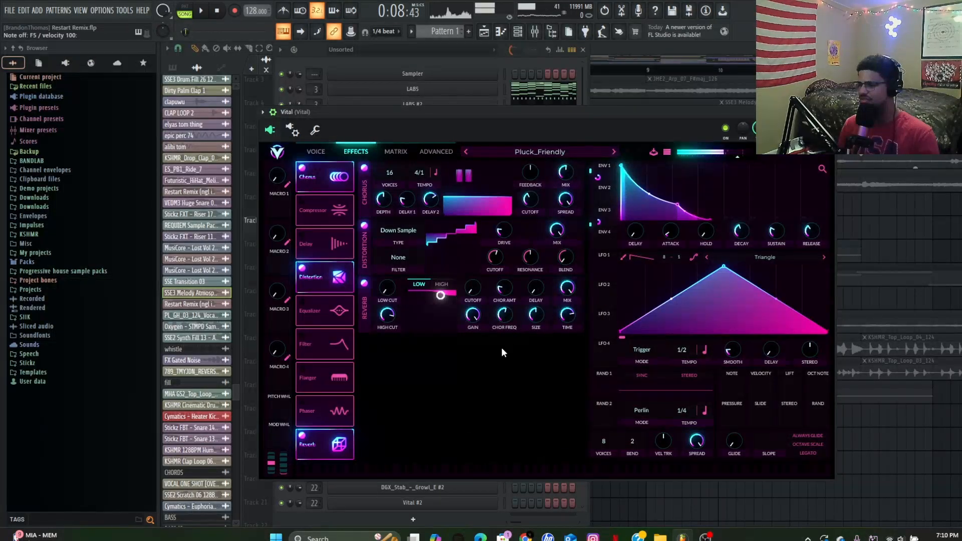
{"action": "key", "text": "Escape"}
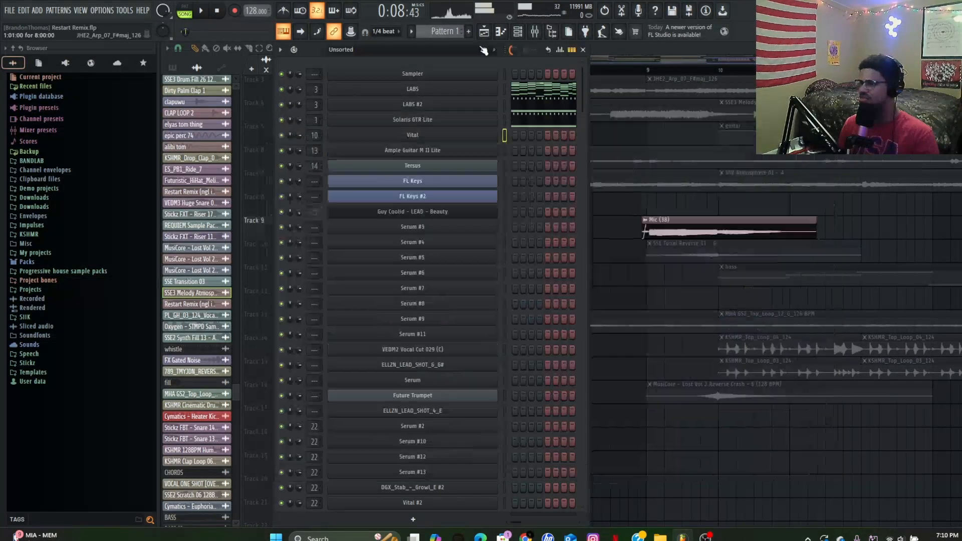
{"action": "left_click", "coordinate": [535, 32]}
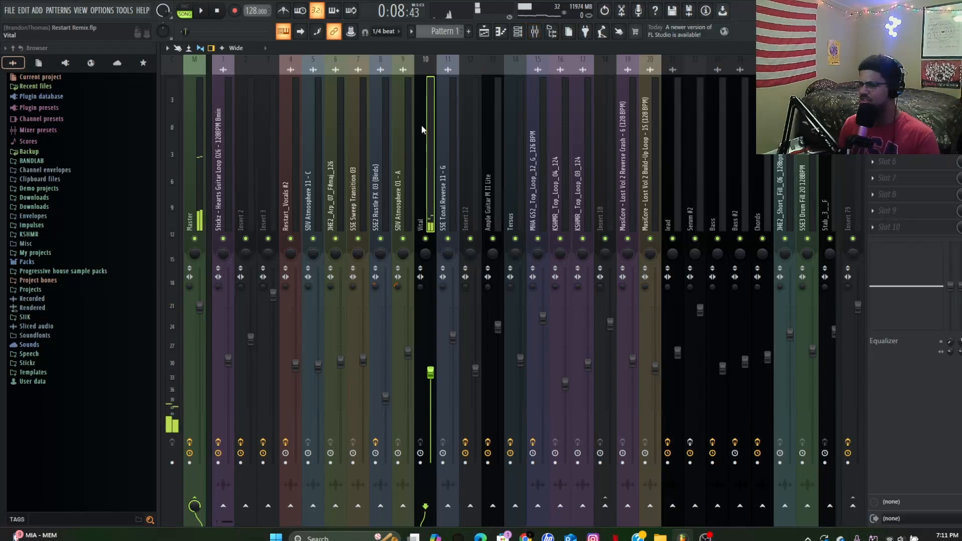
Step: Solo Track 14 in the playlist and play the SSE Sweep Transition 03 clip alone from bar 1
{"action": "left_click", "coordinate": [484, 32]}
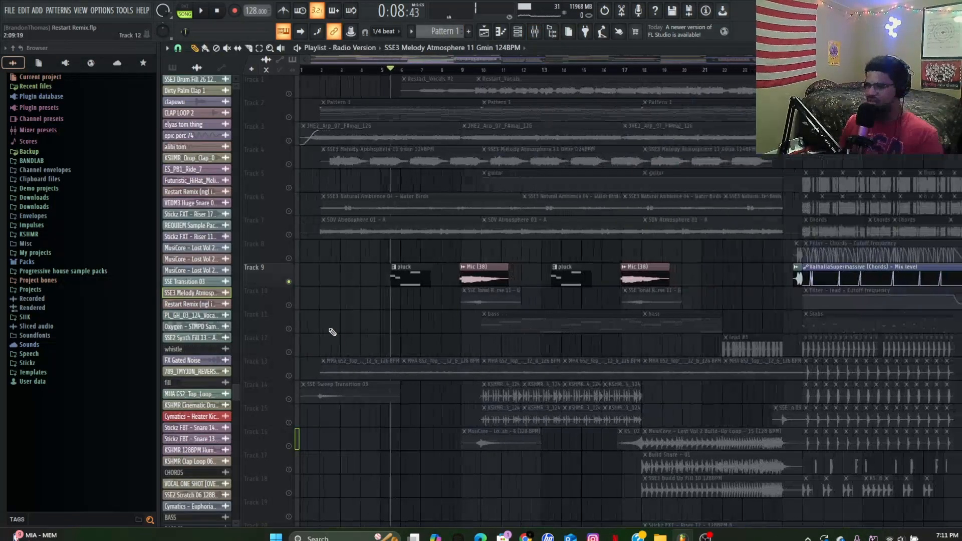
{"action": "scroll", "coordinate": [274, 299], "scroll_direction": "up", "scroll_amount": 4}
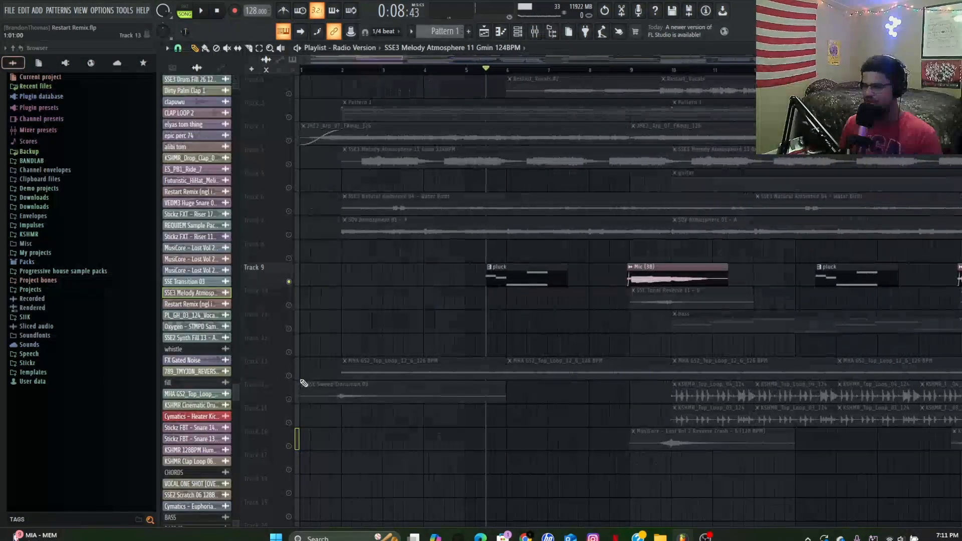
{"action": "key", "text": "space"}
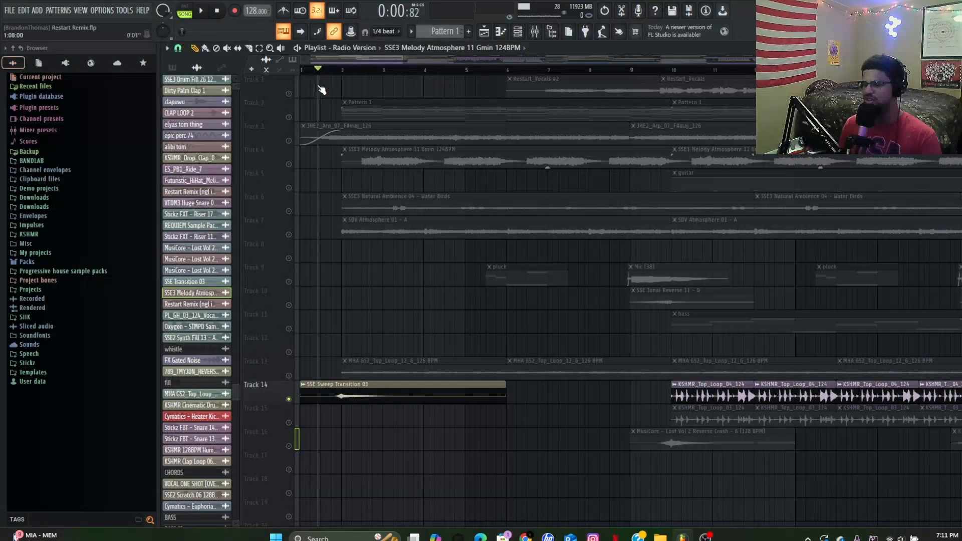
{"action": "scroll", "coordinate": [323, 249], "scroll_direction": "up", "scroll_amount": 2}
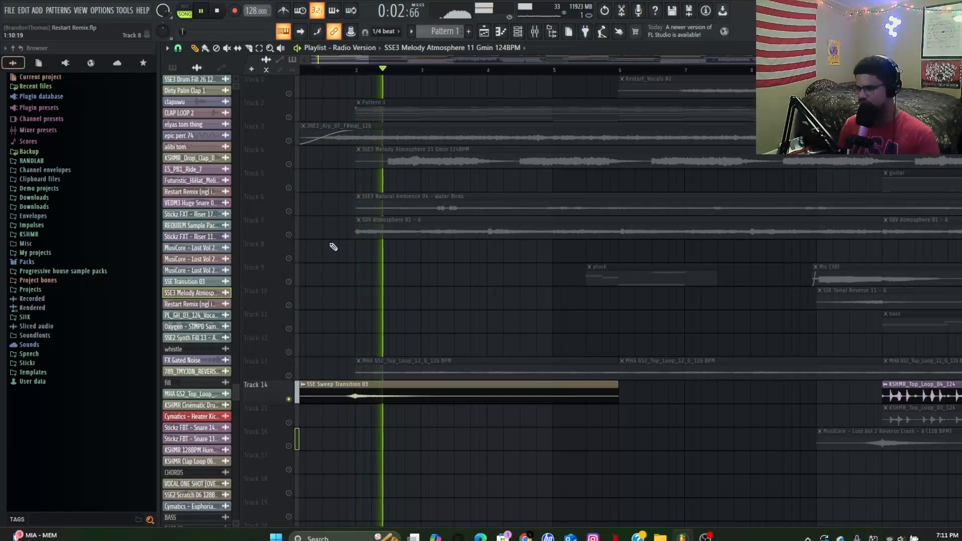
{"action": "scroll", "coordinate": [333, 241], "scroll_direction": "down", "scroll_amount": 2}
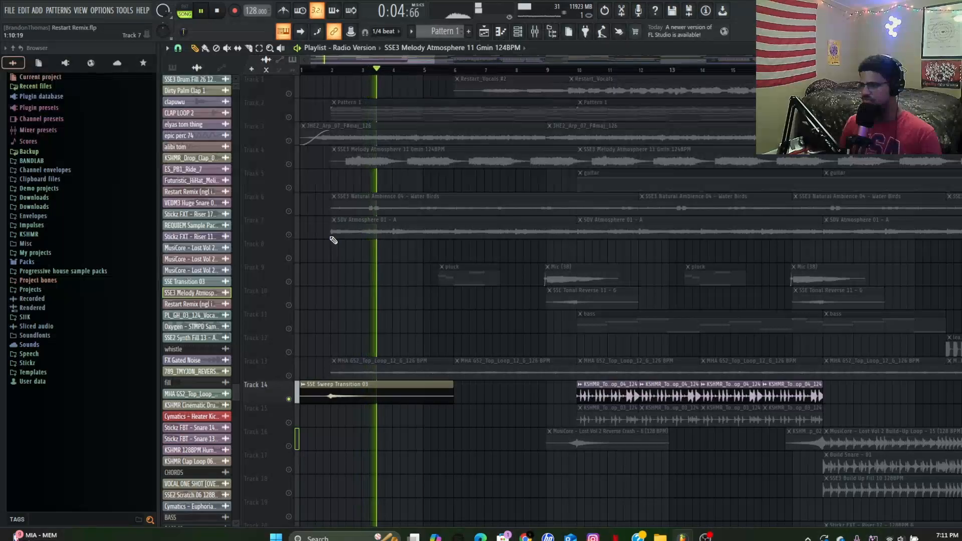
{"action": "key", "text": "space"}
Step: Restore all tracks, mute the vocals on Track 1, and play the intro from the start
{"action": "right_click", "coordinate": [289, 211]}
{"action": "right_click", "coordinate": [288, 211]}
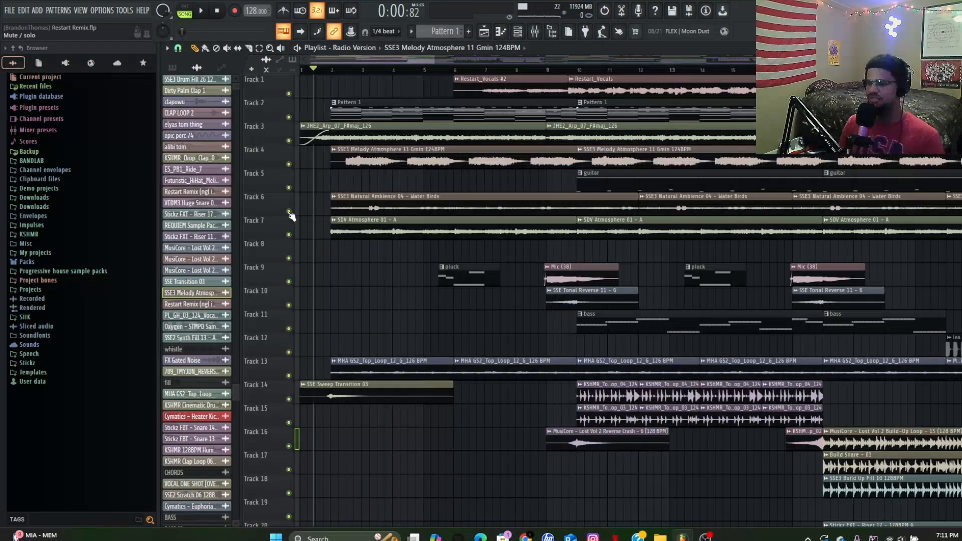
{"action": "left_click", "coordinate": [331, 70]}
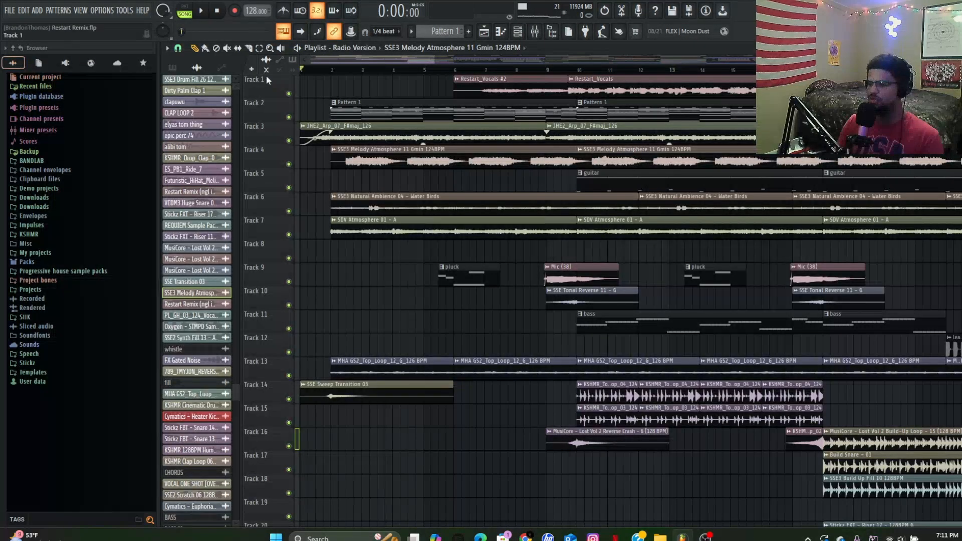
{"action": "left_click", "coordinate": [295, 94]}
{"action": "key", "text": "space"}
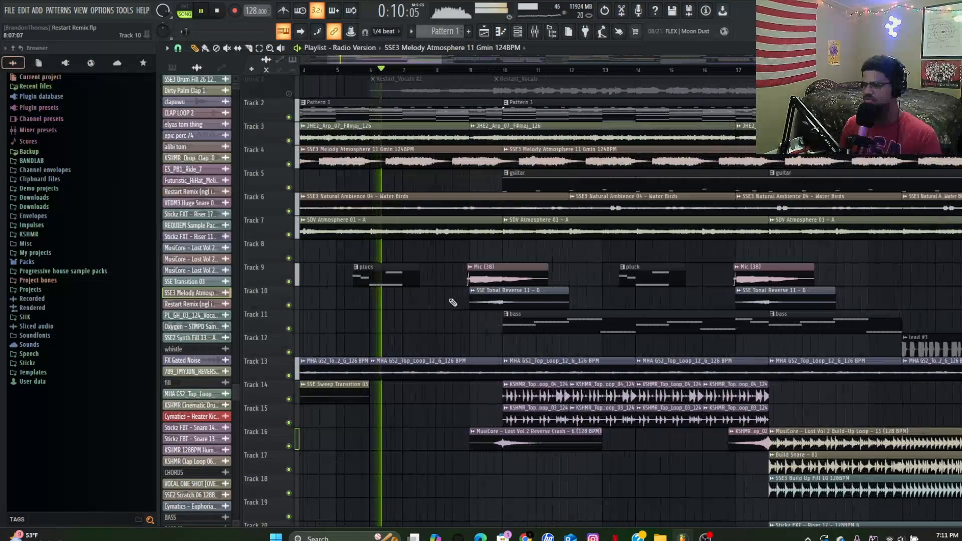
{"action": "scroll", "coordinate": [456, 299], "scroll_direction": "up", "scroll_amount": 3}
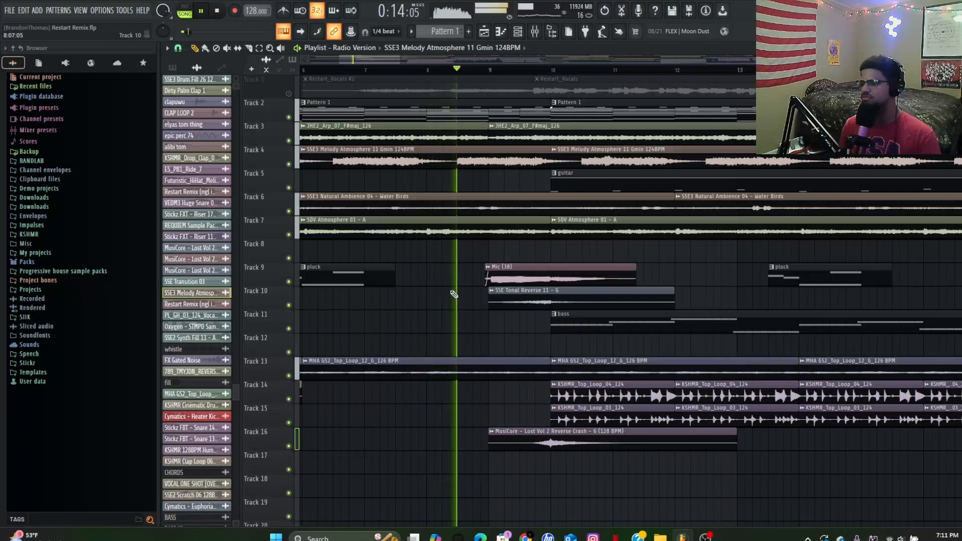
{"action": "scroll", "coordinate": [458, 289], "scroll_direction": "down", "scroll_amount": 2}
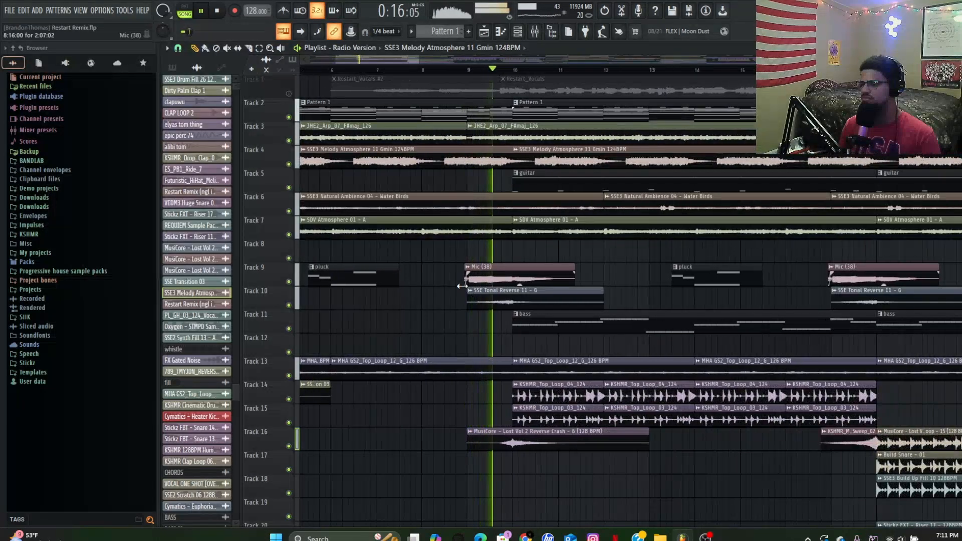
{"action": "key", "text": "space"}
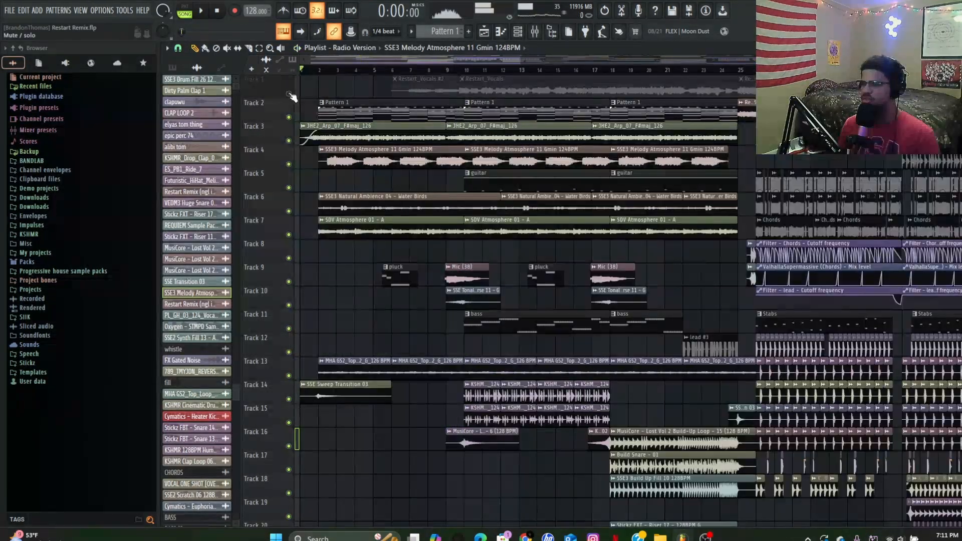
Step: Solo Track 1 and play the Restart_Vocals #2 clip alone from bar 6
{"action": "right_click", "coordinate": [289, 94]}
{"action": "scroll", "coordinate": [408, 94], "scroll_direction": "up", "scroll_amount": 4}
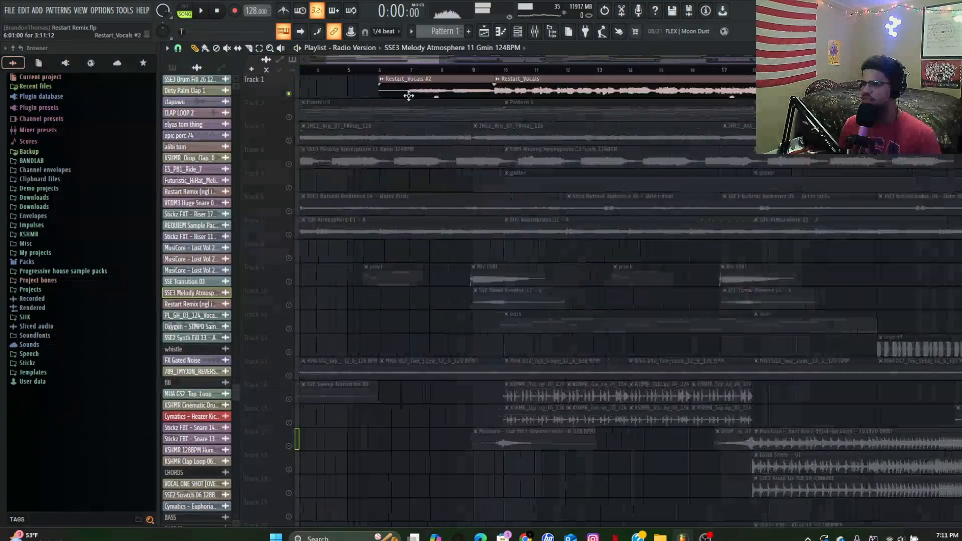
{"action": "left_click_drag", "start_coordinate": [415, 73], "coordinate": [356, 69]}
{"action": "left_click_drag", "start_coordinate": [356, 69], "coordinate": [332, 69]}
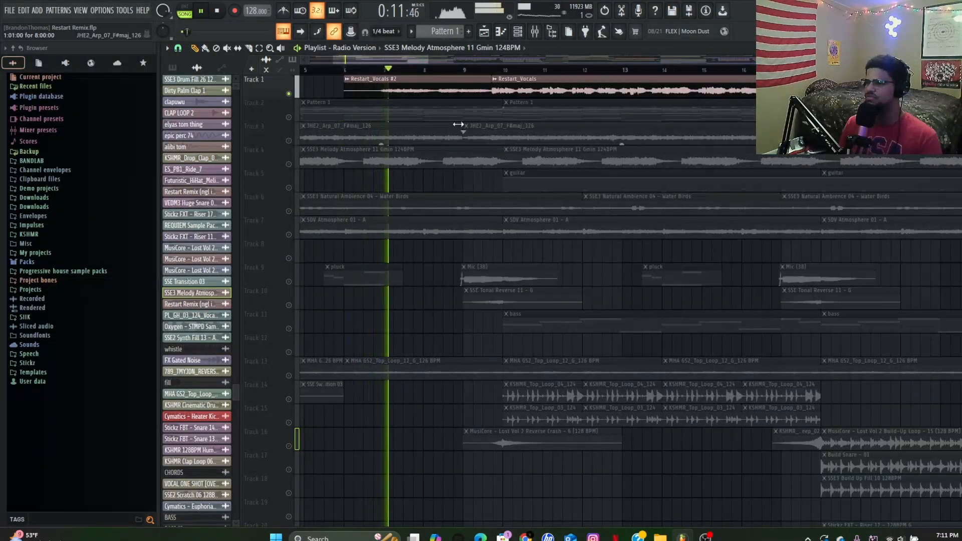
{"action": "scroll", "coordinate": [499, 123], "scroll_direction": "up", "scroll_amount": 2}
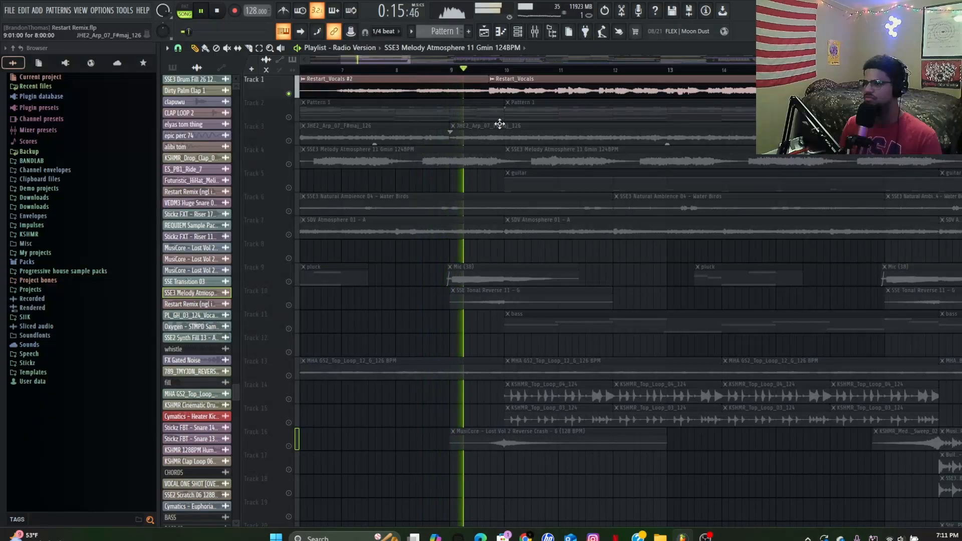
{"action": "key", "text": "space"}
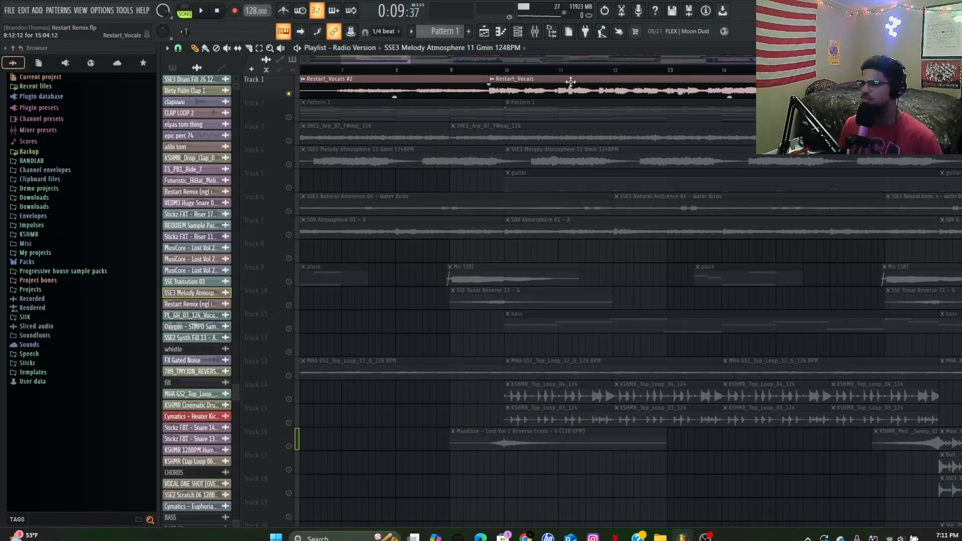
Step: Inspect the Fruity Fast Dist and Fruity Parametric EQ 2 effects on the Restart_Vocals #2 mixer channel
{"action": "left_click", "coordinate": [538, 35]}
{"action": "left_click", "coordinate": [290, 205]}
{"action": "left_click", "coordinate": [900, 79]}
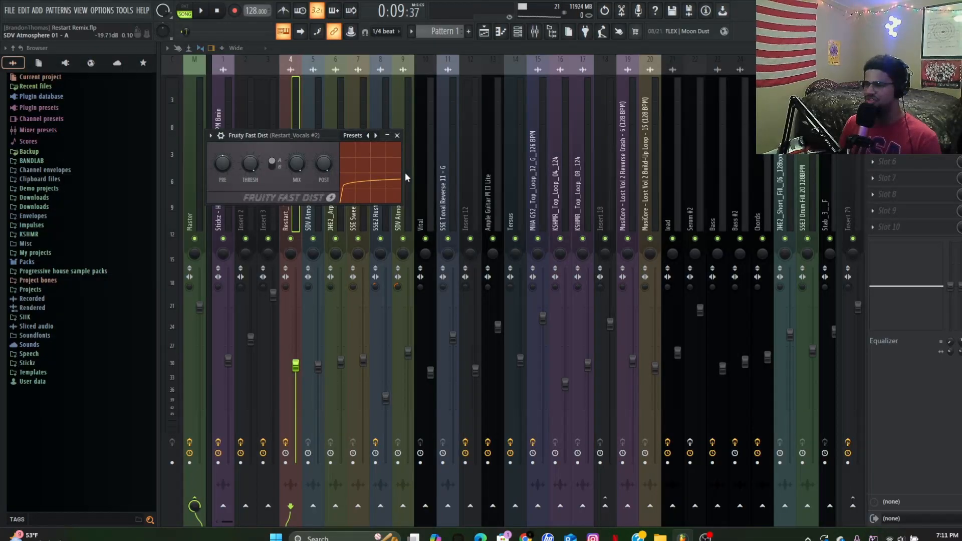
{"action": "left_click", "coordinate": [396, 136]}
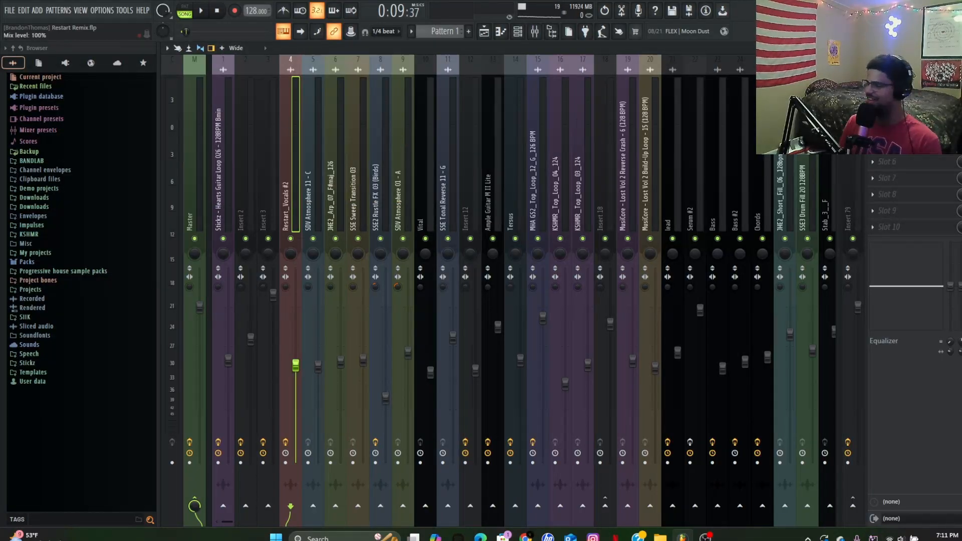
{"action": "left_click", "coordinate": [900, 79]}
{"action": "left_click", "coordinate": [900, 79]}
{"action": "left_click", "coordinate": [900, 95]}
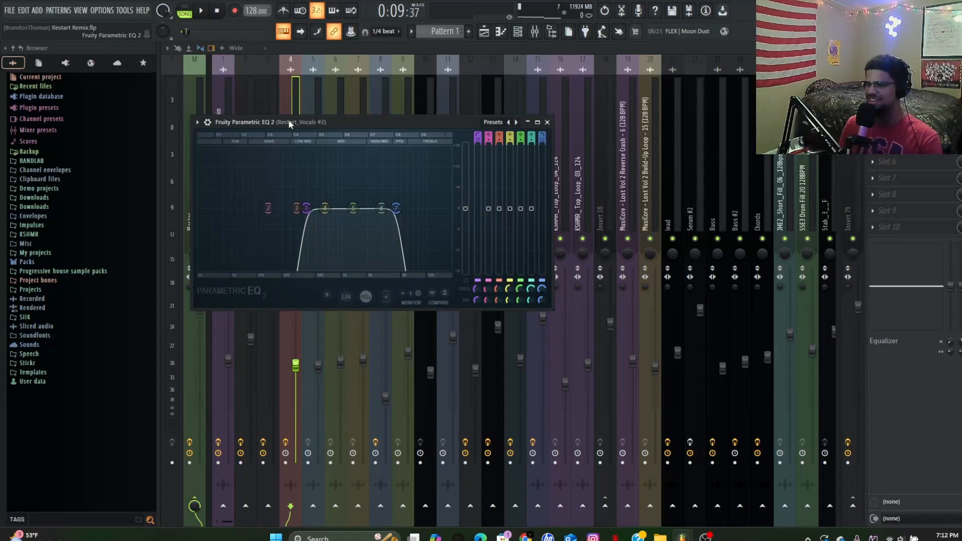
Step: Play the soloed vocals while watching their band-pass curve in Fruity Parametric EQ 2
{"action": "left_click_drag", "start_coordinate": [288, 121], "coordinate": [305, 105]}
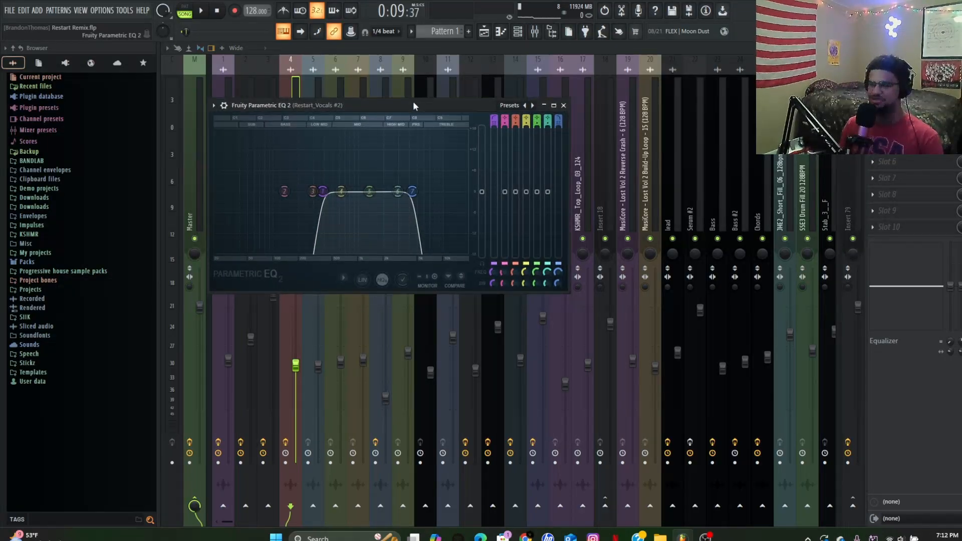
{"action": "left_click_drag", "start_coordinate": [414, 105], "coordinate": [433, 90]}
{"action": "key", "text": "space"}
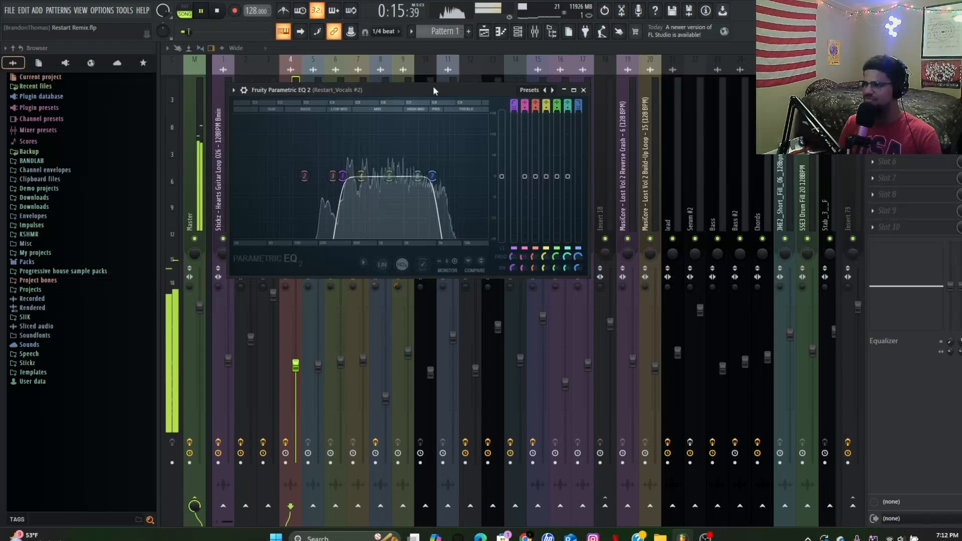
{"action": "key", "text": "space"}
Step: Solo Track 9, play the Mic (38) clip alone from just before bar 9, and view its mixer channel
{"action": "left_click", "coordinate": [483, 31]}
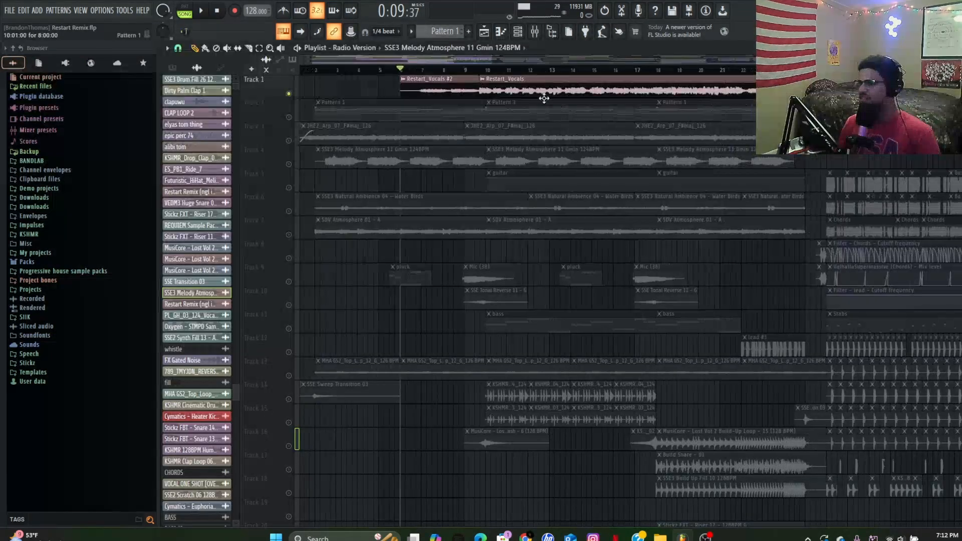
{"action": "scroll", "coordinate": [521, 251], "scroll_direction": "up", "scroll_amount": 2}
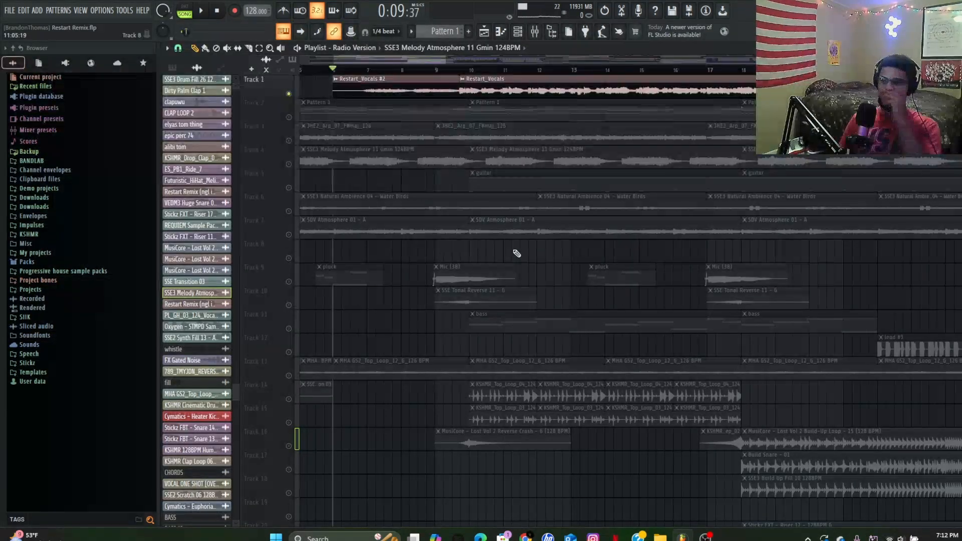
{"action": "scroll", "coordinate": [516, 253], "scroll_direction": "up", "scroll_amount": 2}
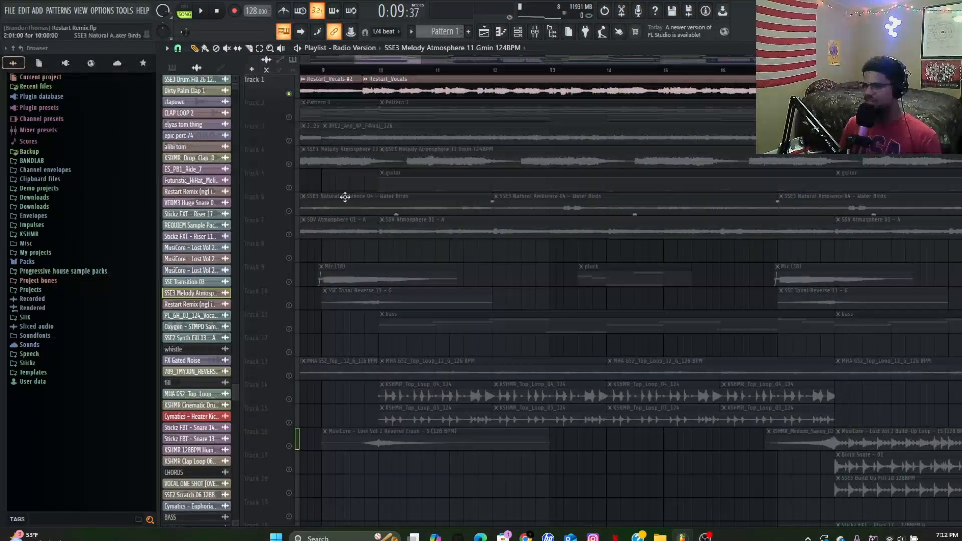
{"action": "right_click", "coordinate": [288, 282]}
{"action": "scroll", "coordinate": [320, 285], "scroll_direction": "down", "scroll_amount": 2}
{"action": "scroll", "coordinate": [330, 280], "scroll_direction": "down", "scroll_amount": 2}
{"action": "scroll", "coordinate": [339, 272], "scroll_direction": "up", "scroll_amount": 3}
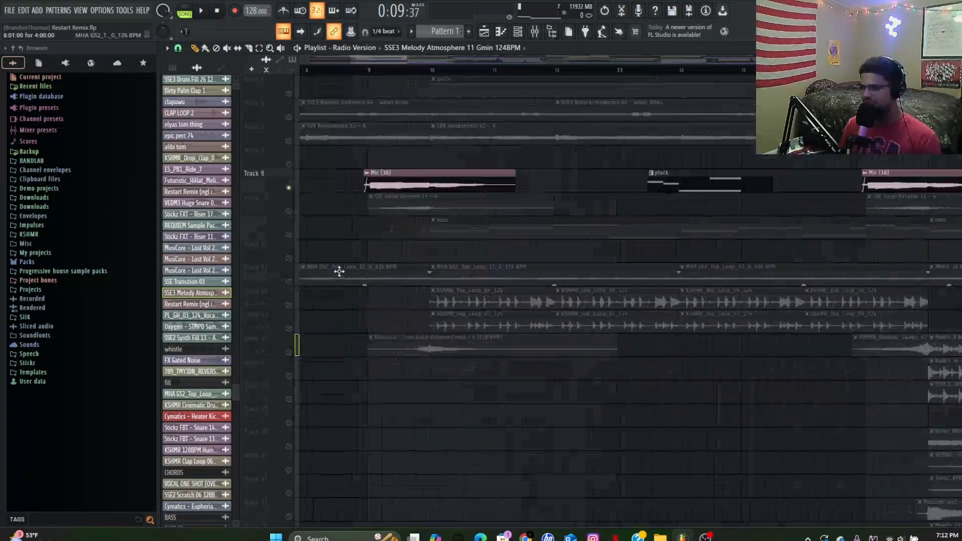
{"action": "scroll", "coordinate": [341, 250], "scroll_direction": "up", "scroll_amount": 2}
{"action": "left_click_drag", "start_coordinate": [358, 73], "coordinate": [353, 69]}
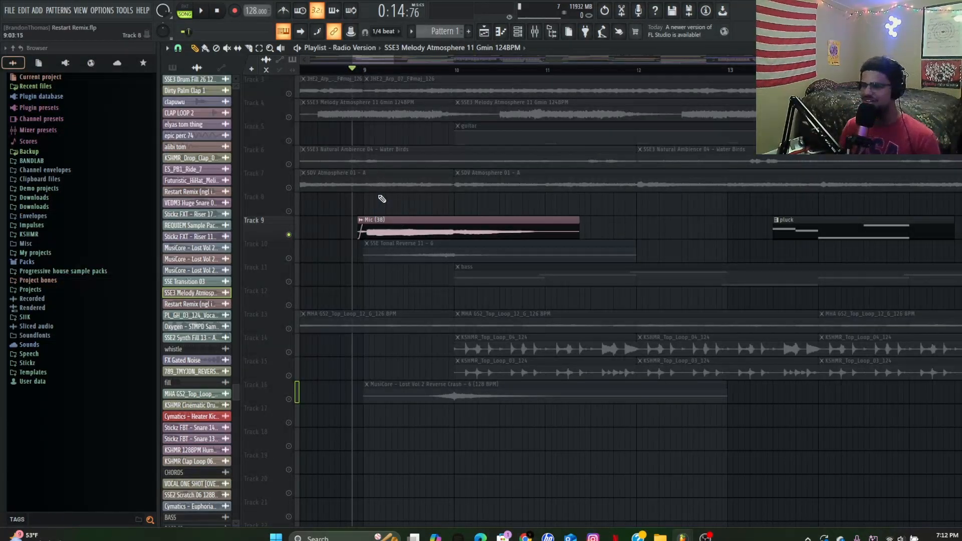
{"action": "key", "text": "space"}
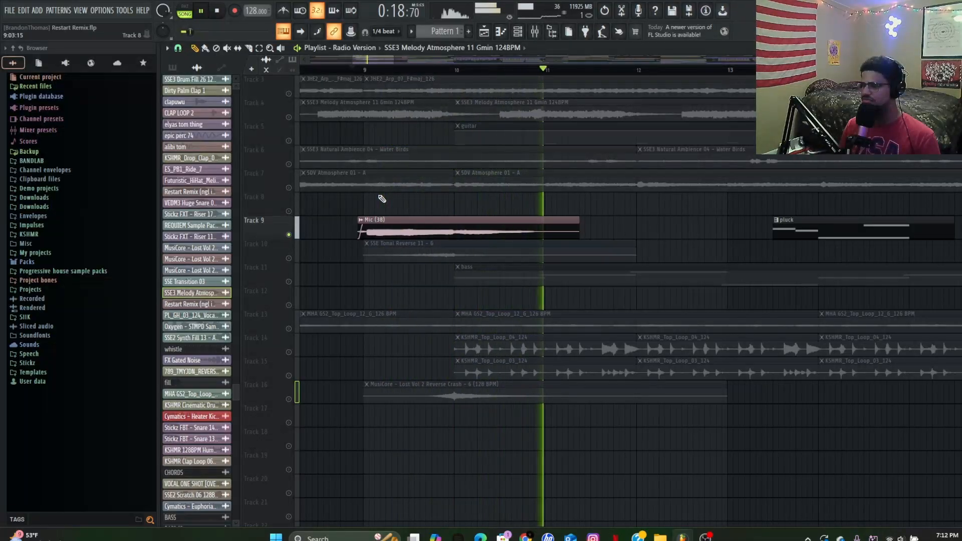
{"action": "key", "text": "space"}
{"action": "key", "text": "F9"}
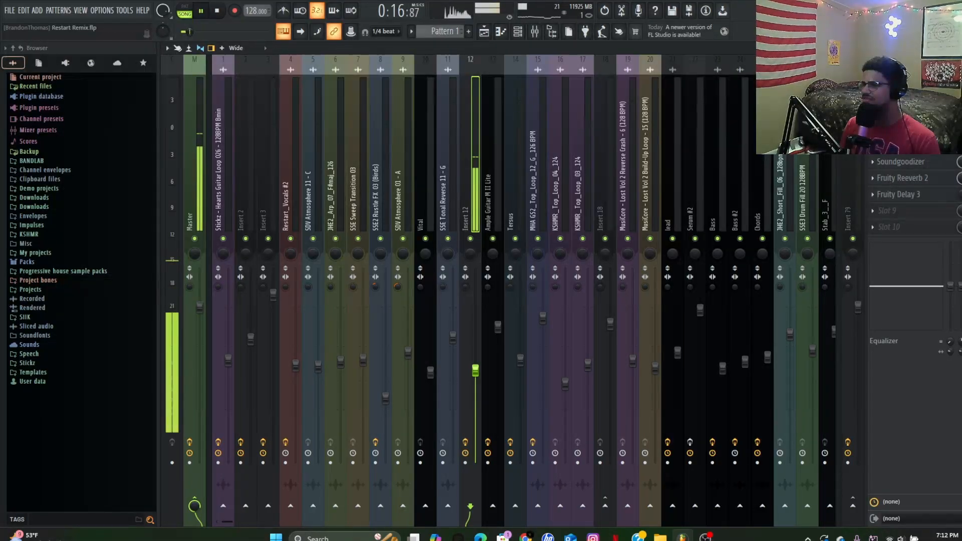
Step: Play the Mic clip while watching its curve in Fruity Parametric EQ 2 on the Insert 12 mixer channel
{"action": "key", "text": "space"}
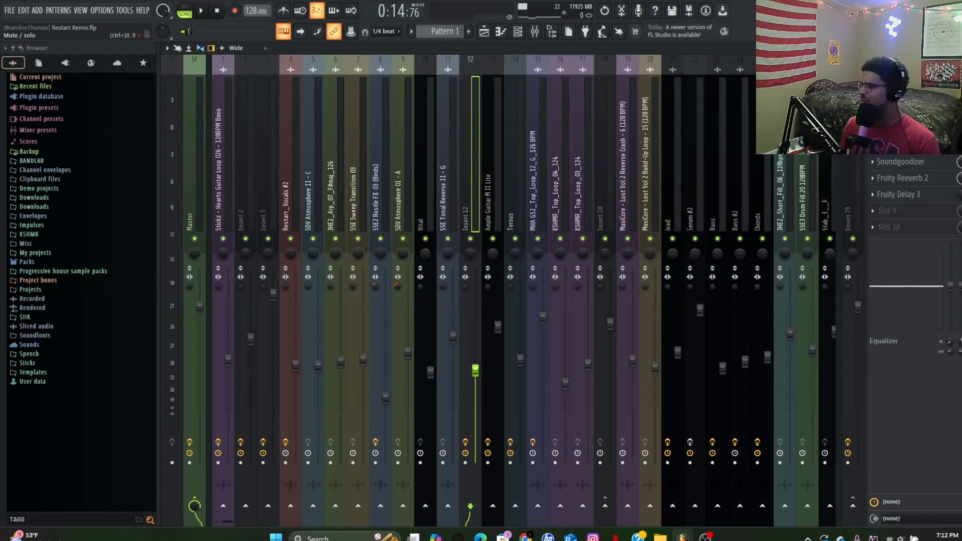
{"action": "left_click", "coordinate": [902, 97]}
{"action": "key", "text": "space"}
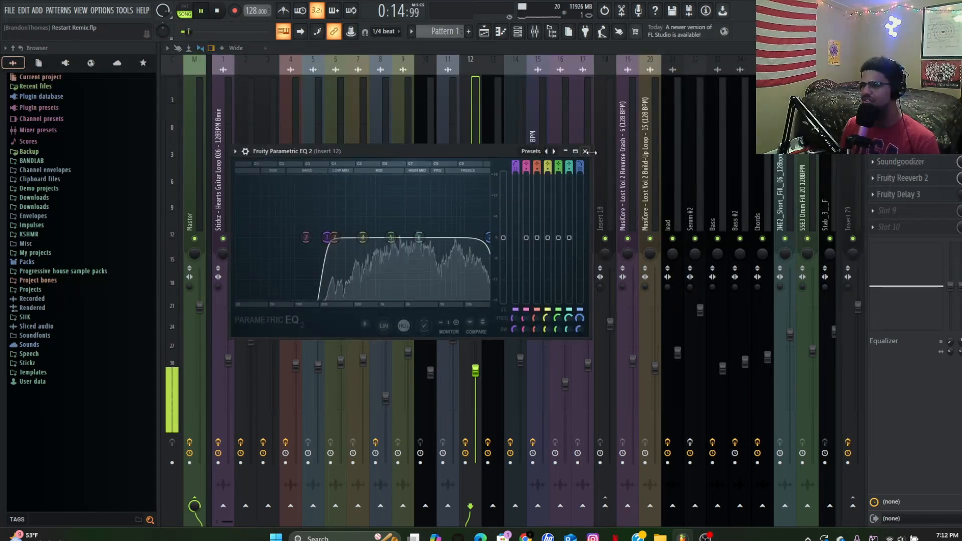
{"action": "left_click", "coordinate": [585, 152]}
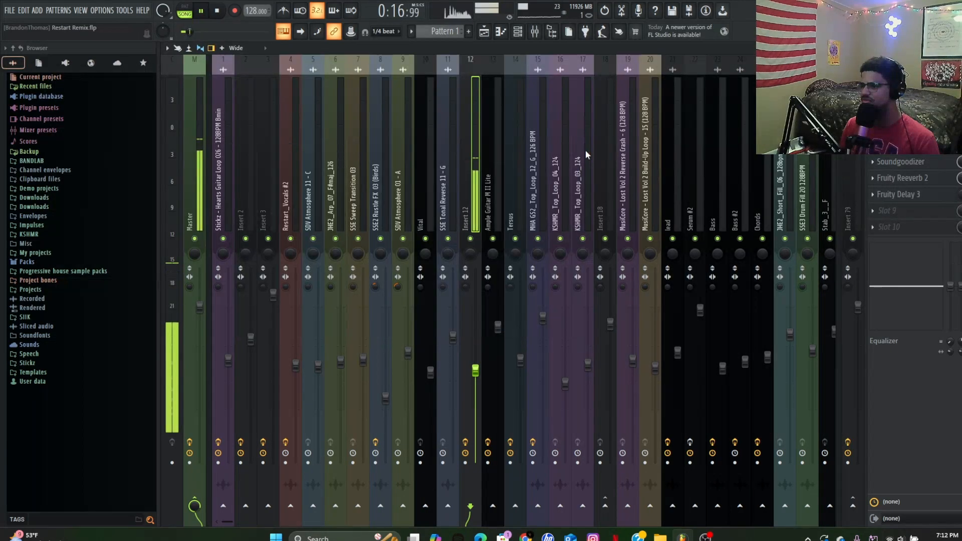
{"action": "key", "text": "space"}
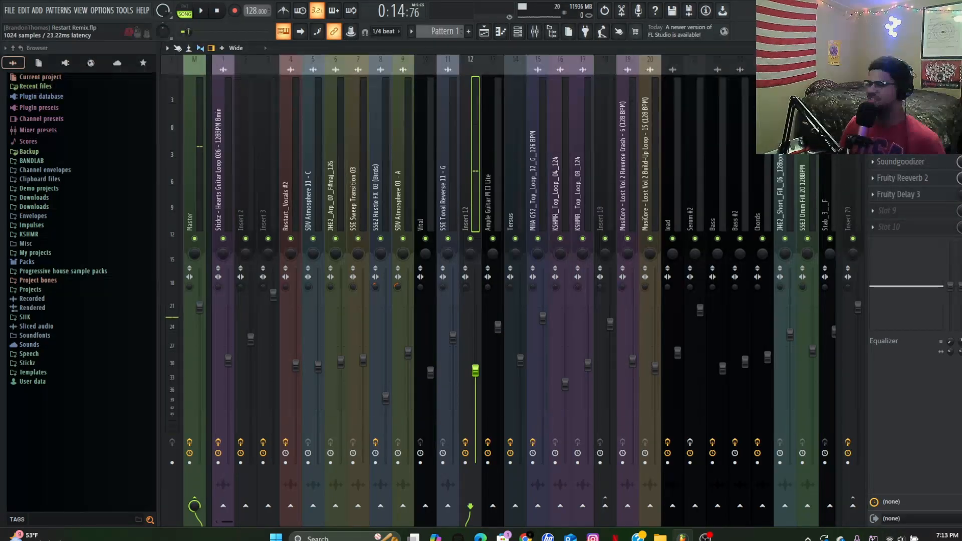
Step: Inspect the MAutoPitch tuning settings and the soothe2 curve on Insert 12
{"action": "left_click", "coordinate": [902, 80]}
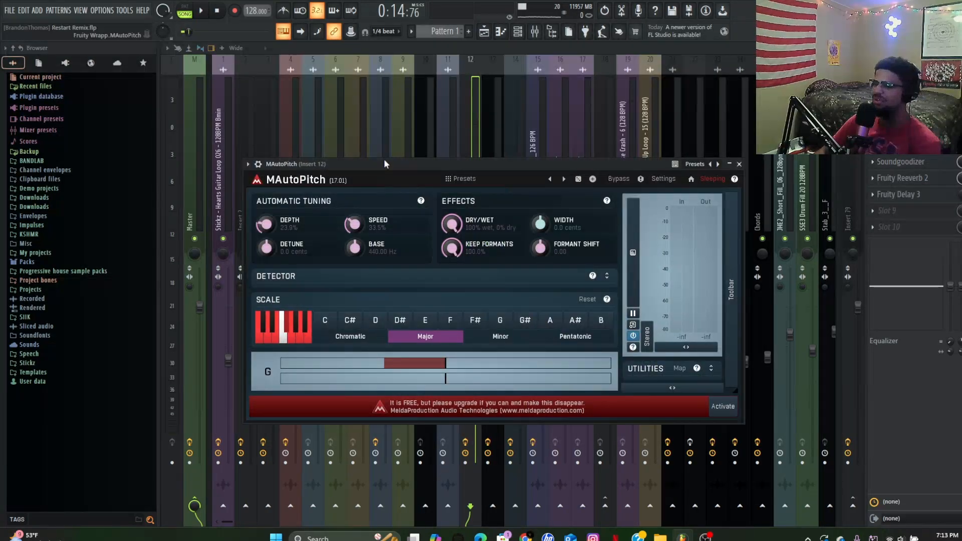
{"action": "left_click_drag", "start_coordinate": [384, 162], "coordinate": [378, 100]}
{"action": "key", "text": "space"}
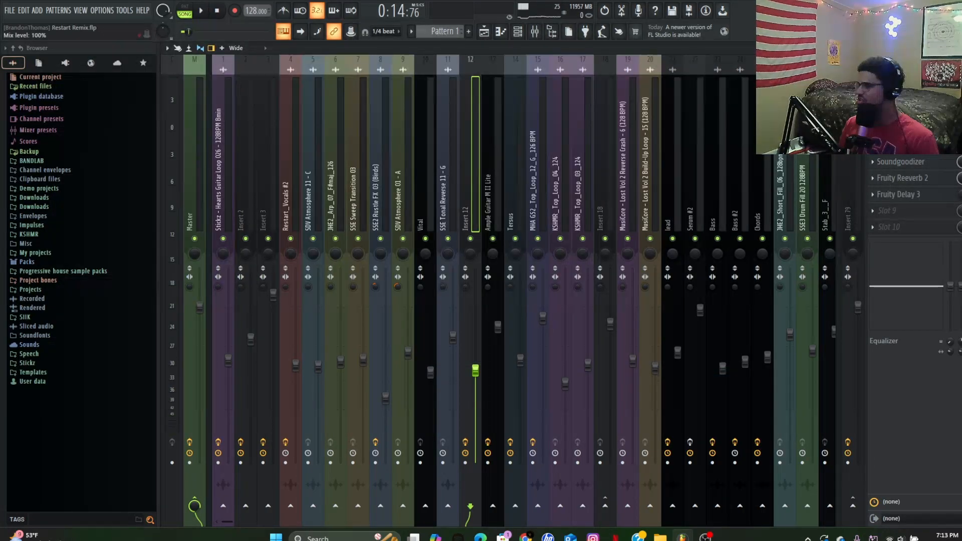
{"action": "left_click", "coordinate": [900, 113]}
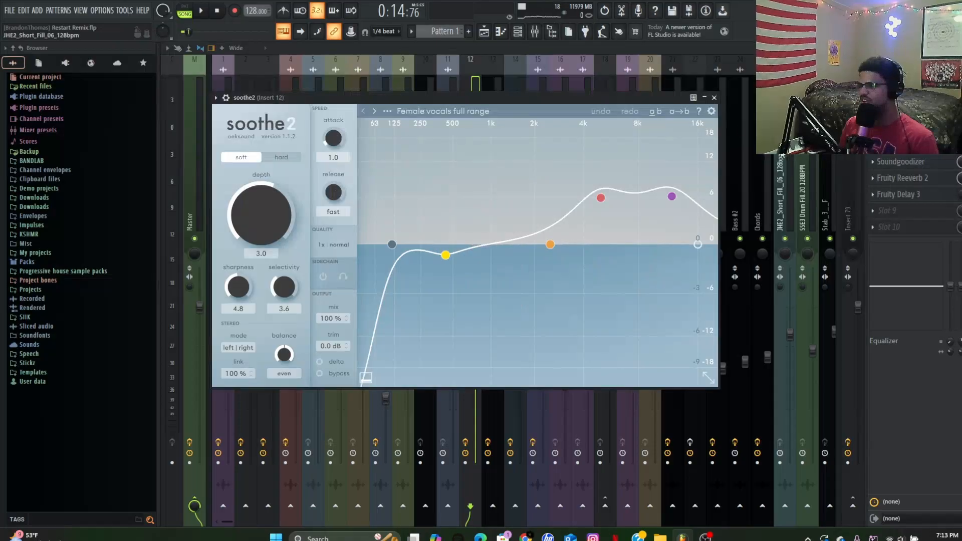
{"action": "left_click", "coordinate": [713, 98]}
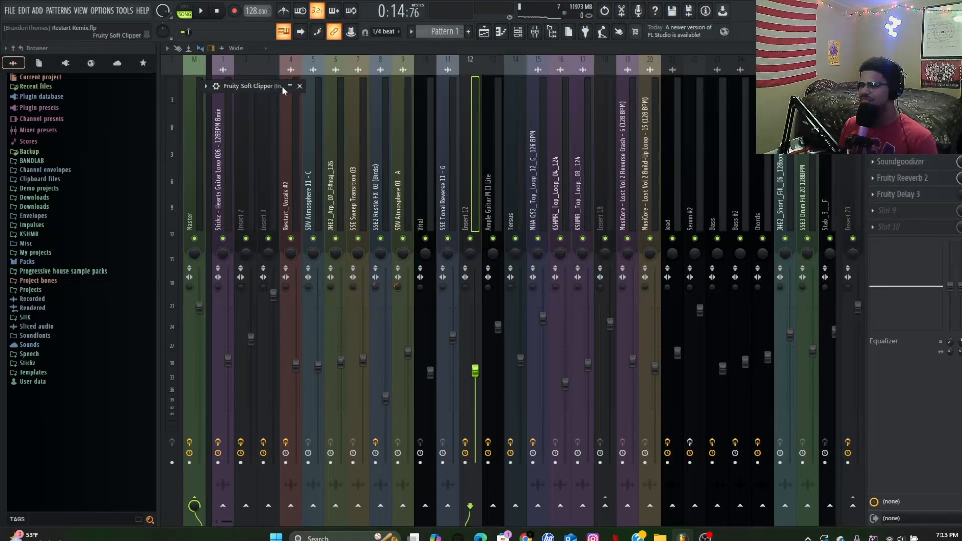
Step: Inspect the Fruity Soft Clipper, Soundgoodizer and Fruity Reeverb 2 effects on Insert 12
{"action": "left_click", "coordinate": [289, 86]}
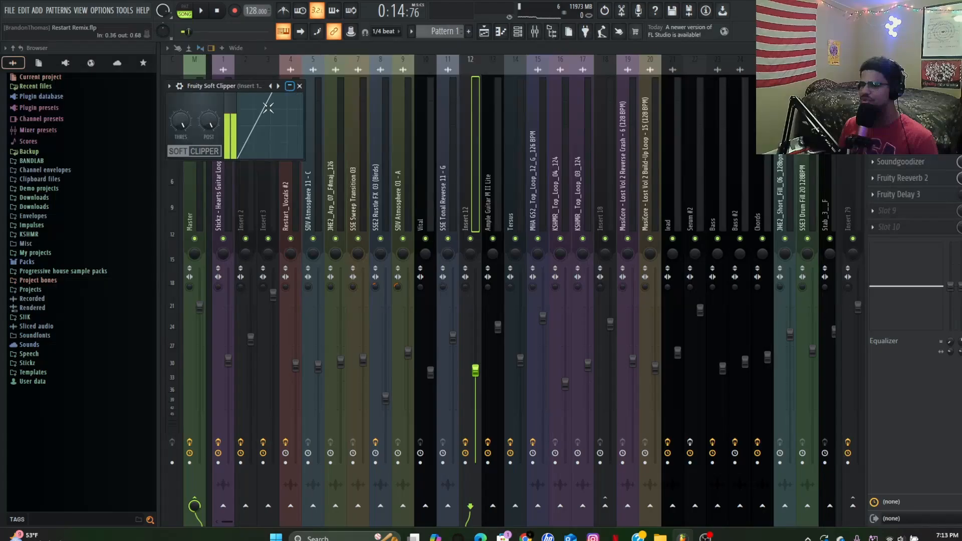
{"action": "left_click", "coordinate": [300, 86]}
{"action": "left_click", "coordinate": [921, 166]}
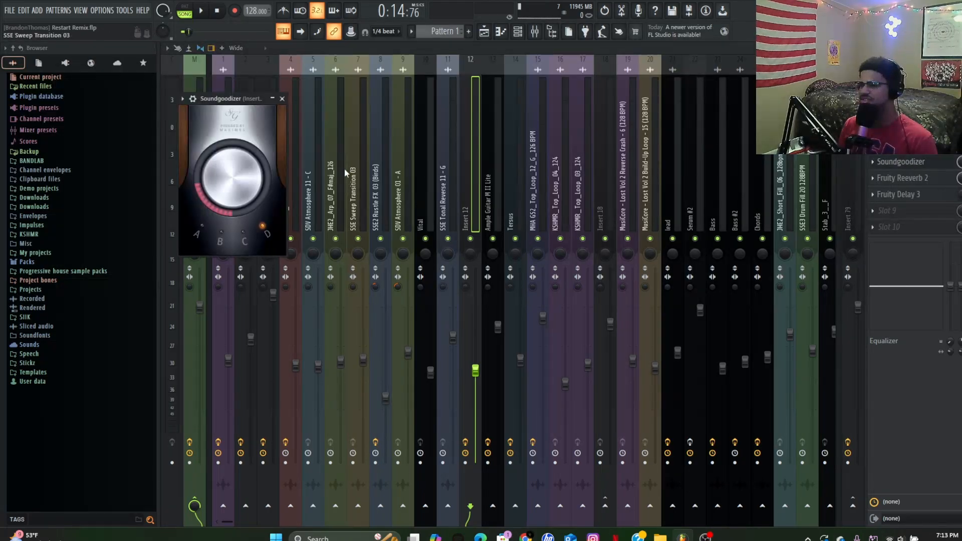
{"action": "left_click", "coordinate": [281, 99]}
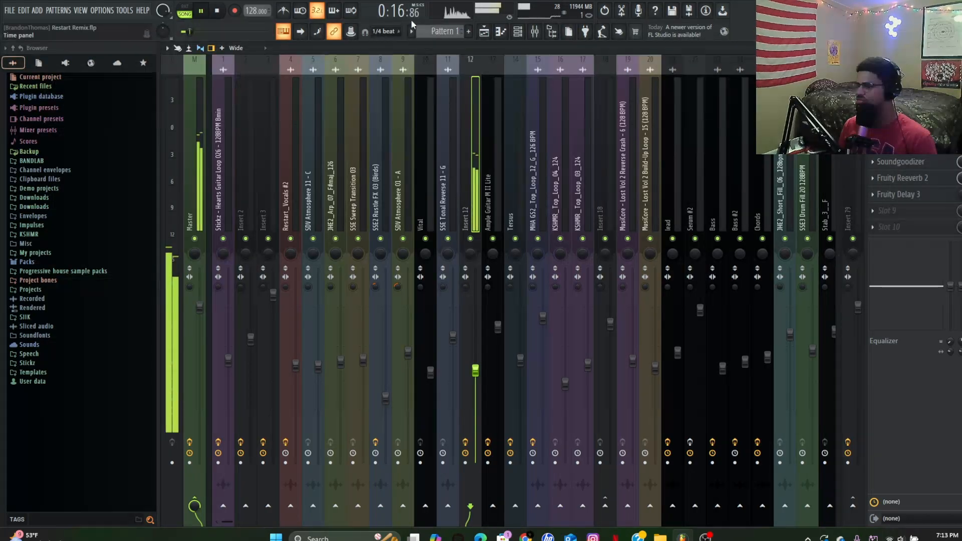
{"action": "left_click", "coordinate": [913, 178]}
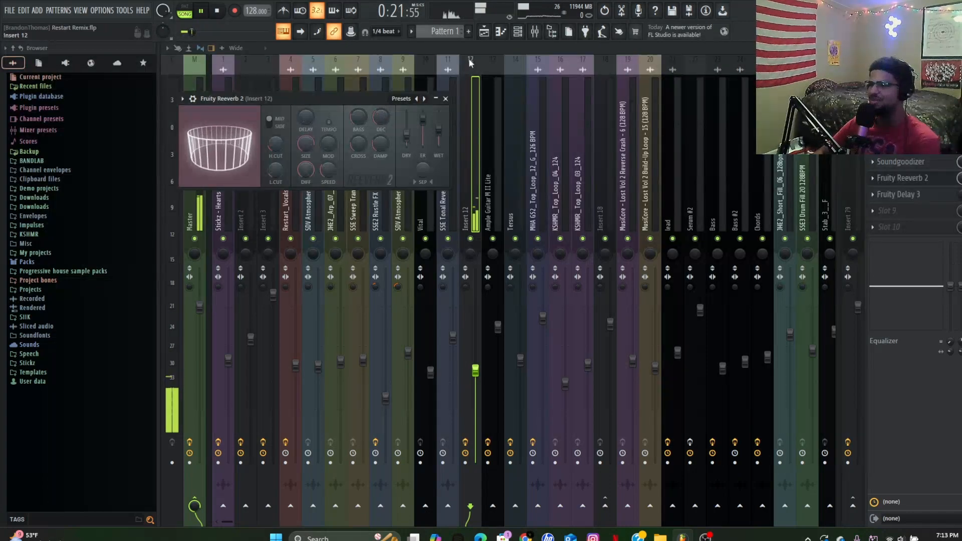
Step: Return to the playlist and play the SSE Tonal Reverse 11 - G clip alone on Track 10
{"action": "key", "text": "space"}
{"action": "key", "text": "F5"}
{"action": "key", "text": "space"}
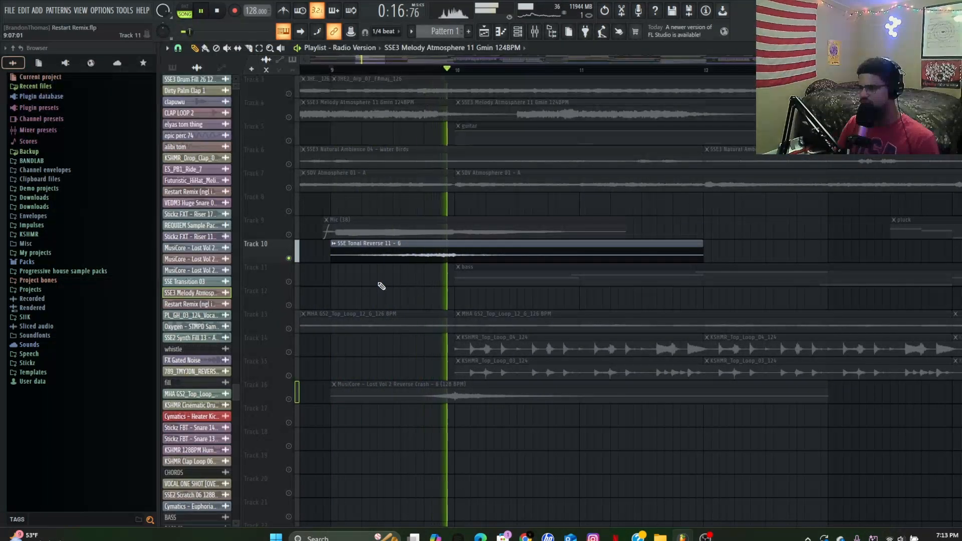
{"action": "scroll", "coordinate": [382, 286], "scroll_direction": "down", "scroll_amount": 3, "text": "ctrl"}
{"action": "key", "text": "space"}
{"action": "scroll", "coordinate": [458, 237], "scroll_direction": "up", "scroll_amount": 2}
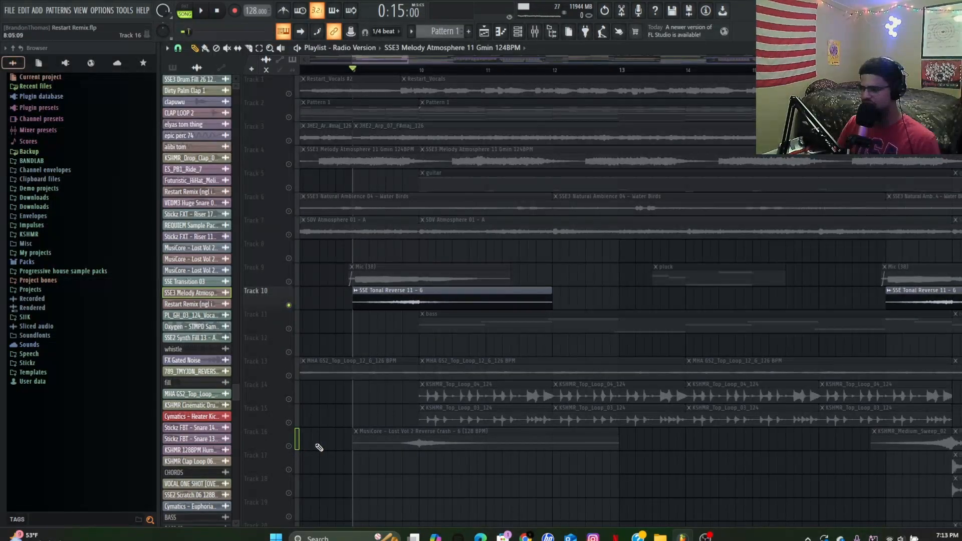
Step: Solo Tracks 14 to 16 together and play the two KSHMR top loops with the reverse crash from just before bar 10
{"action": "scroll", "coordinate": [319, 447], "scroll_direction": "down", "scroll_amount": 4, "text": "ctrl"}
{"action": "scroll", "coordinate": [412, 406], "scroll_direction": "up", "scroll_amount": 3, "text": "ctrl"}
{"action": "right_click", "coordinate": [293, 429]}
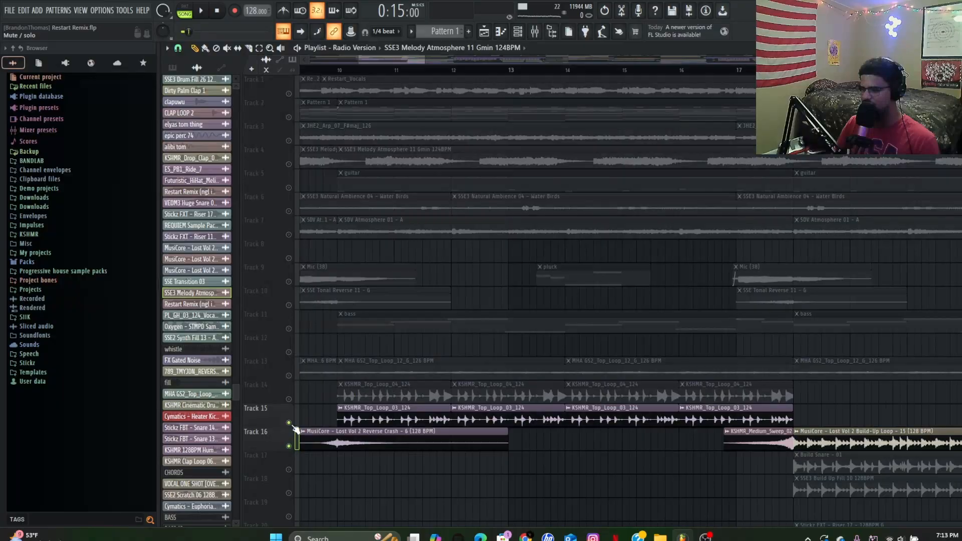
{"action": "left_click", "coordinate": [290, 398]}
{"action": "mouse_move", "coordinate": [302, 70]}
{"action": "left_mouse_down"}
{"action": "mouse_move", "coordinate": [292, 77]}
{"action": "mouse_move", "coordinate": [402, 104]}
{"action": "mouse_move", "coordinate": [342, 117]}
{"action": "left_mouse_up"}
{"action": "key", "text": "space"}
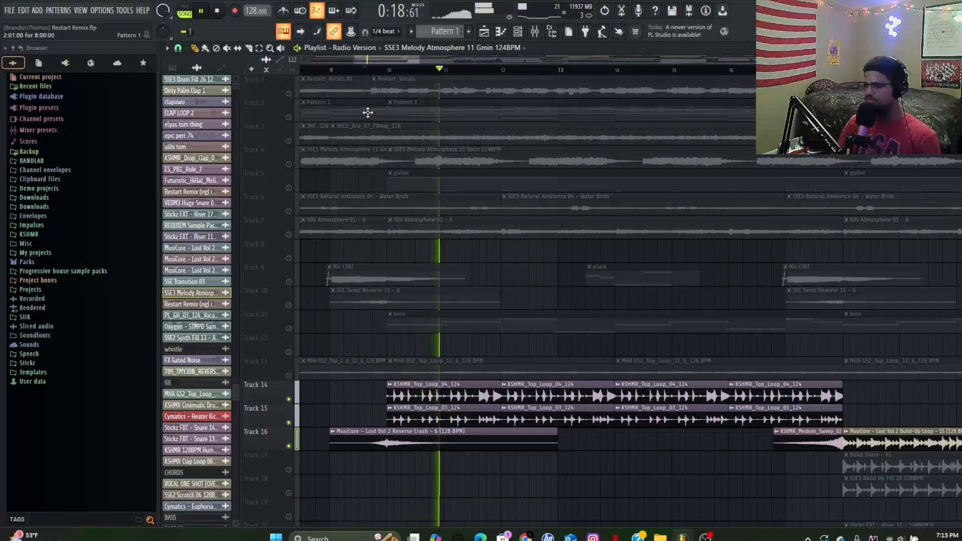
{"action": "scroll", "coordinate": [531, 270], "scroll_direction": "down", "scroll_amount": 3}
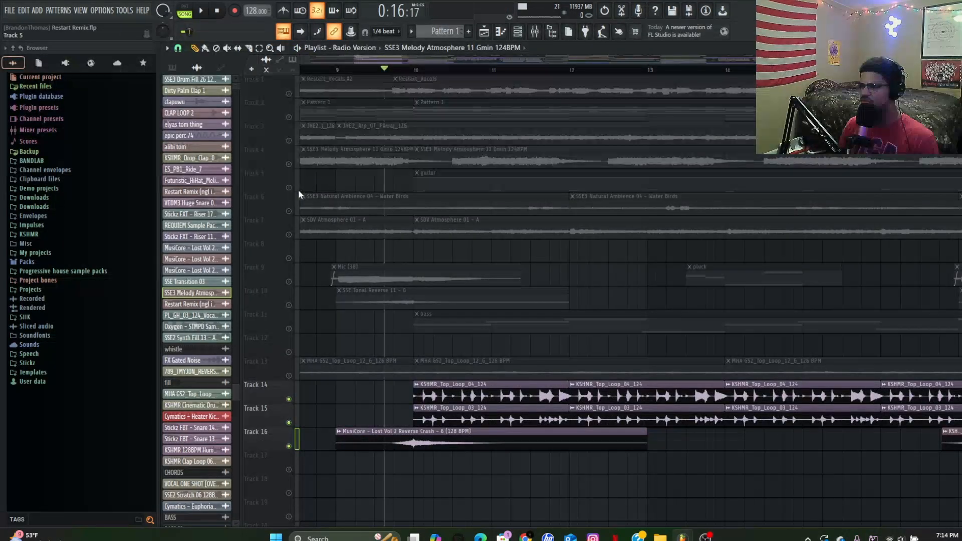
Step: Solo Track 5 and play the guitar pattern alone from bar 10
{"action": "right_click", "coordinate": [289, 188]}
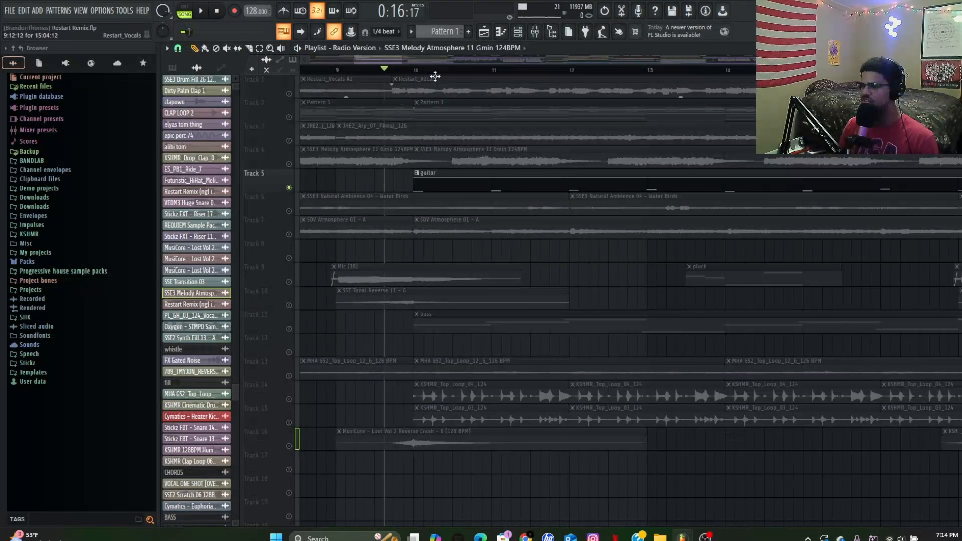
{"action": "left_click", "coordinate": [415, 70]}
{"action": "scroll", "coordinate": [421, 175], "scroll_direction": "down", "scroll_amount": 2}
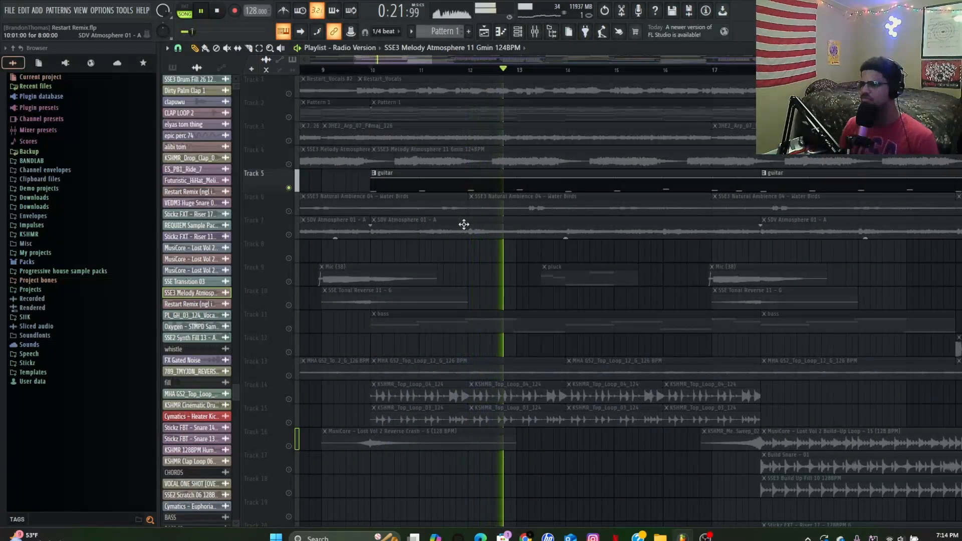
{"action": "scroll", "coordinate": [464, 223], "scroll_direction": "down", "scroll_amount": 1}
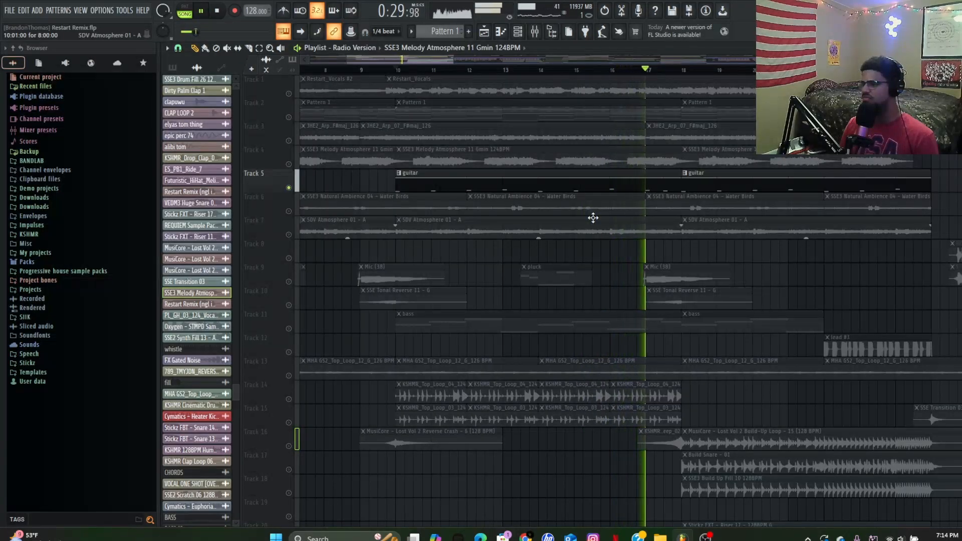
{"action": "key", "text": "space"}
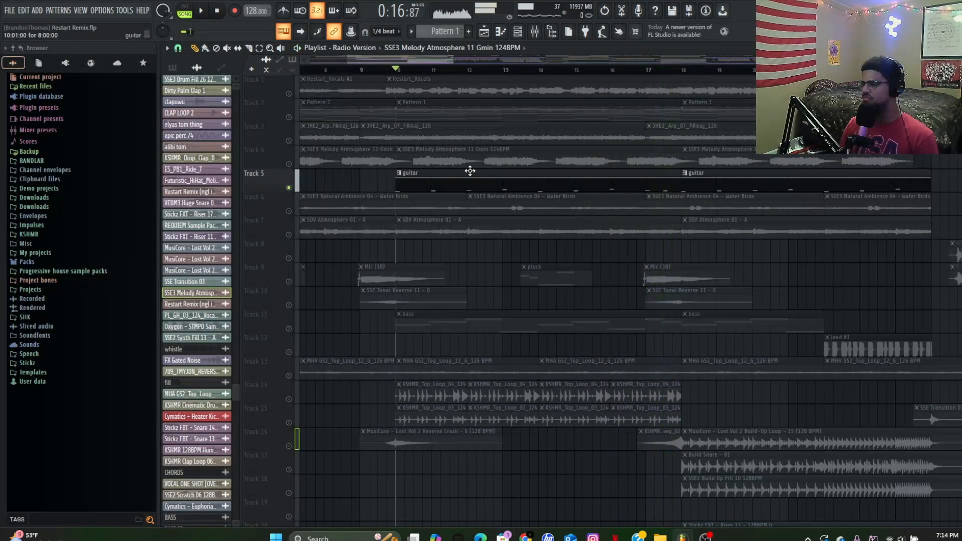
Step: Open the guitar pattern's Ample Guitar M II Lite channel and view its notes in the piano roll
{"action": "key", "text": "F6"}
{"action": "left_click", "coordinate": [642, 179]}
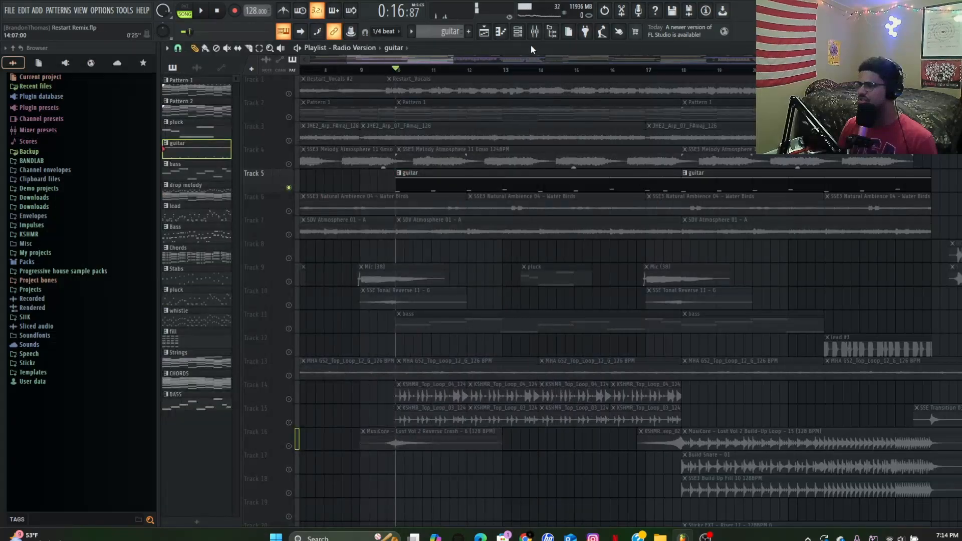
{"action": "left_click", "coordinate": [517, 32]}
{"action": "left_click", "coordinate": [417, 150]}
{"action": "left_click", "coordinate": [826, 122]}
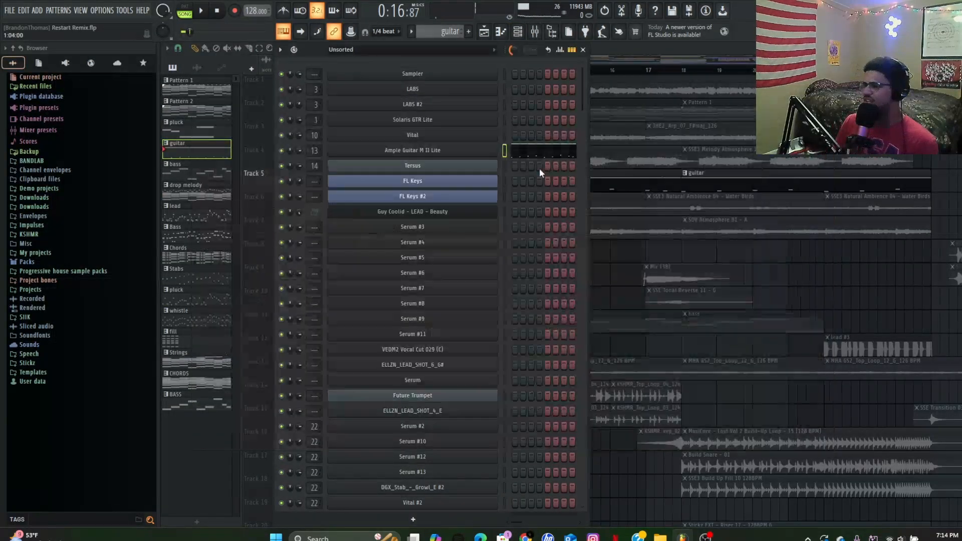
{"action": "left_click", "coordinate": [537, 153]}
{"action": "scroll", "coordinate": [448, 198], "scroll_direction": "down", "scroll_amount": 4}
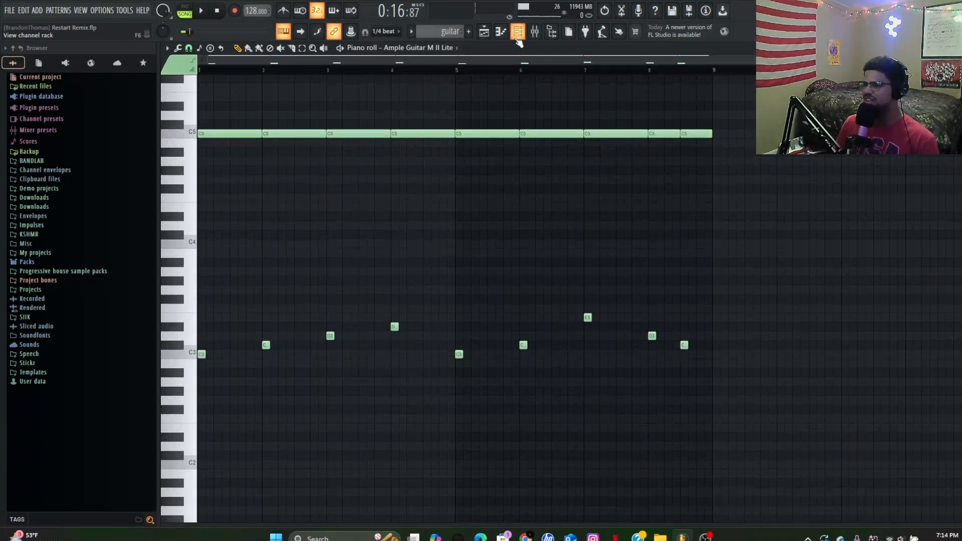
Step: Inspect the Ample Guitar M II Lite instrument and its Strummer page, and close the channel rack
{"action": "left_click", "coordinate": [518, 32]}
{"action": "left_click", "coordinate": [469, 151]}
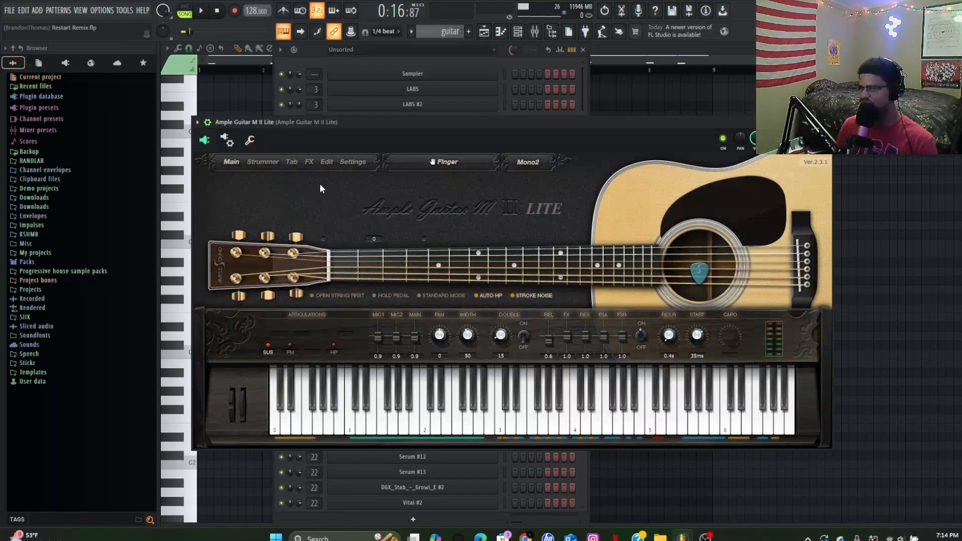
{"action": "left_click", "coordinate": [273, 165]}
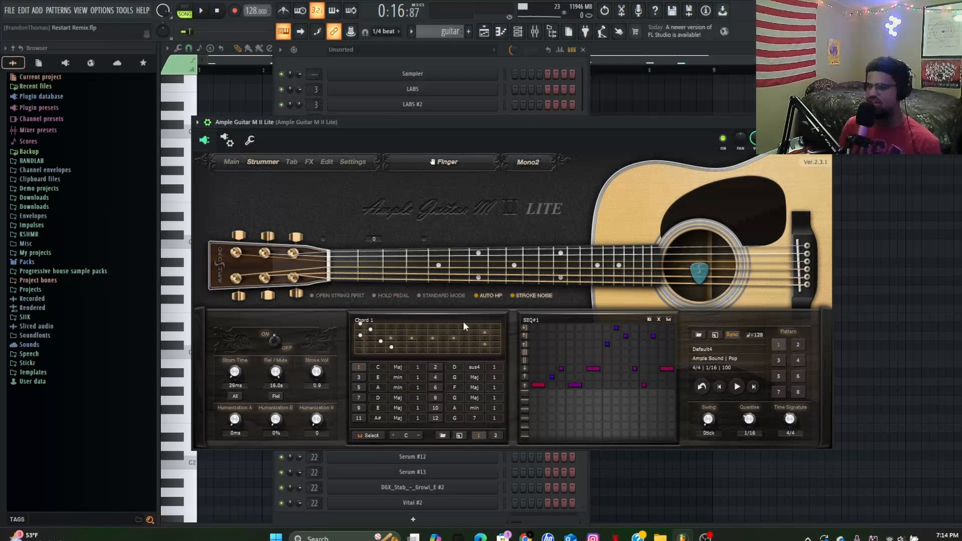
{"action": "key", "text": "space"}
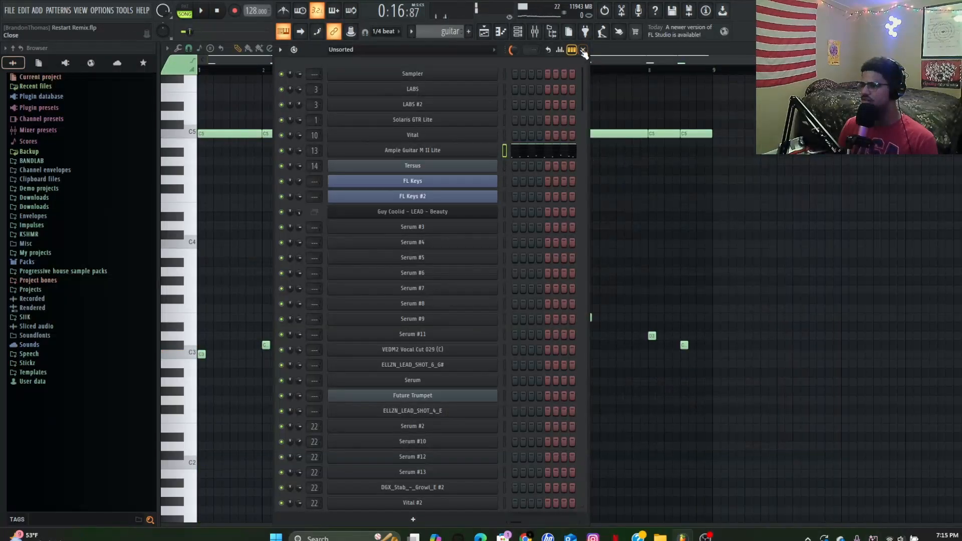
{"action": "left_click", "coordinate": [583, 51]}
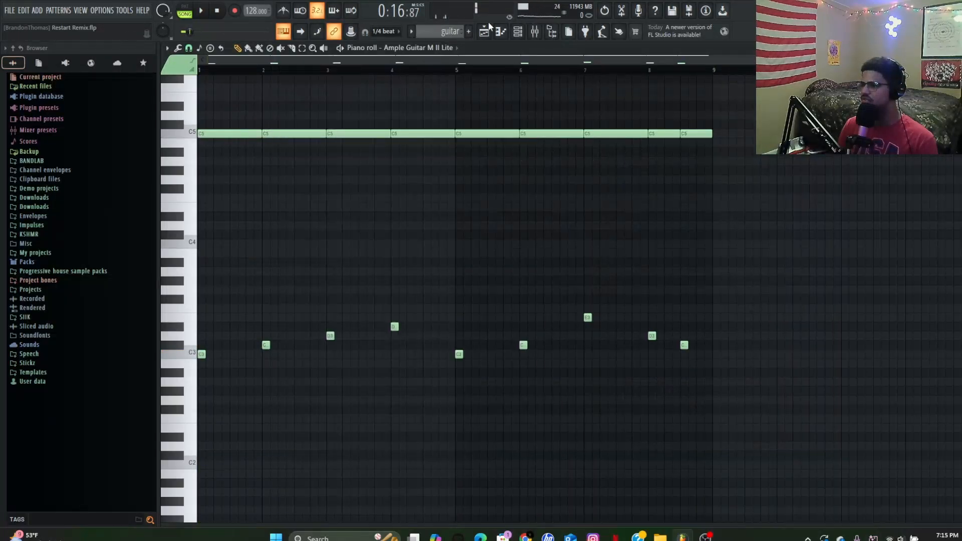
Step: Show the Ample Guitar M II Lite mixer channel and inspect its Fruity Parametric EQ 2 curve
{"action": "left_click", "coordinate": [484, 31]}
{"action": "double_click", "coordinate": [422, 185]}
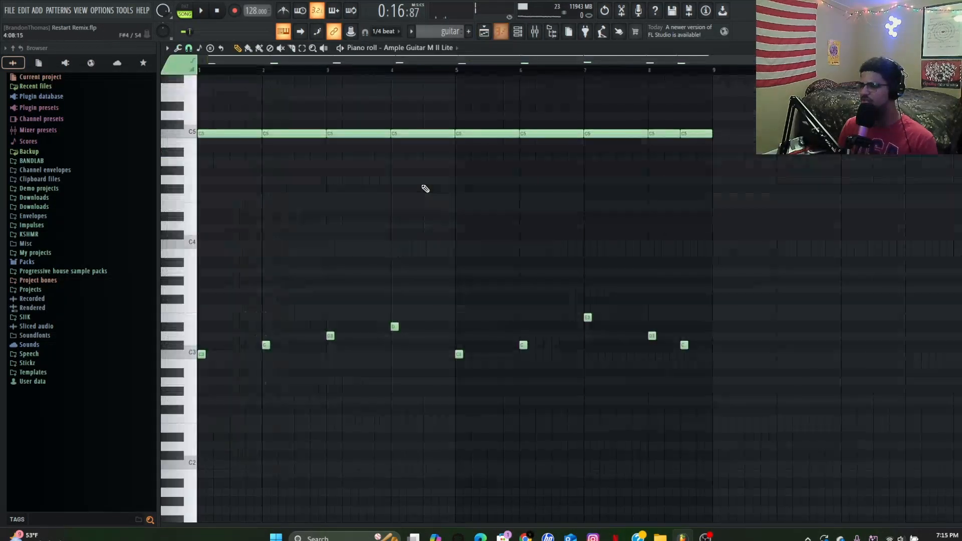
{"action": "left_click", "coordinate": [535, 32]}
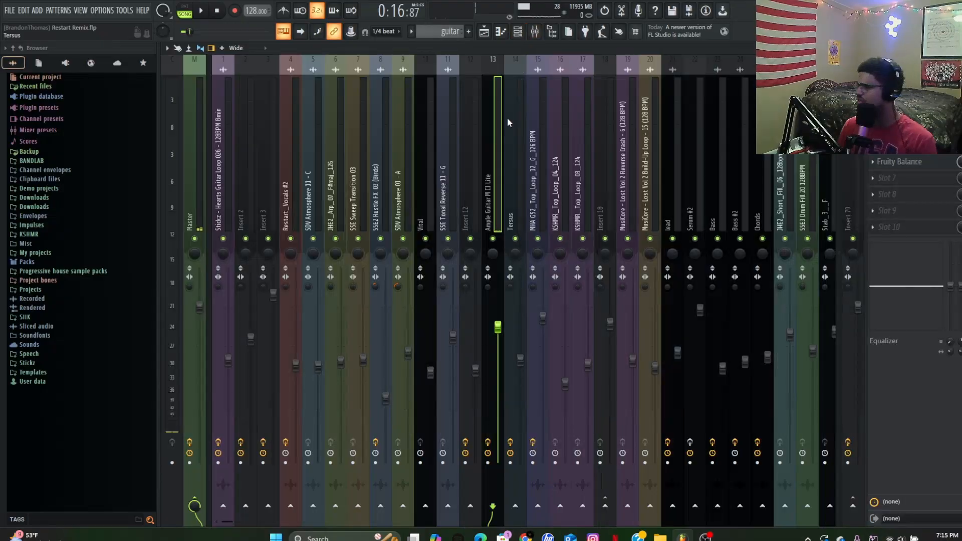
{"action": "left_click", "coordinate": [899, 80]}
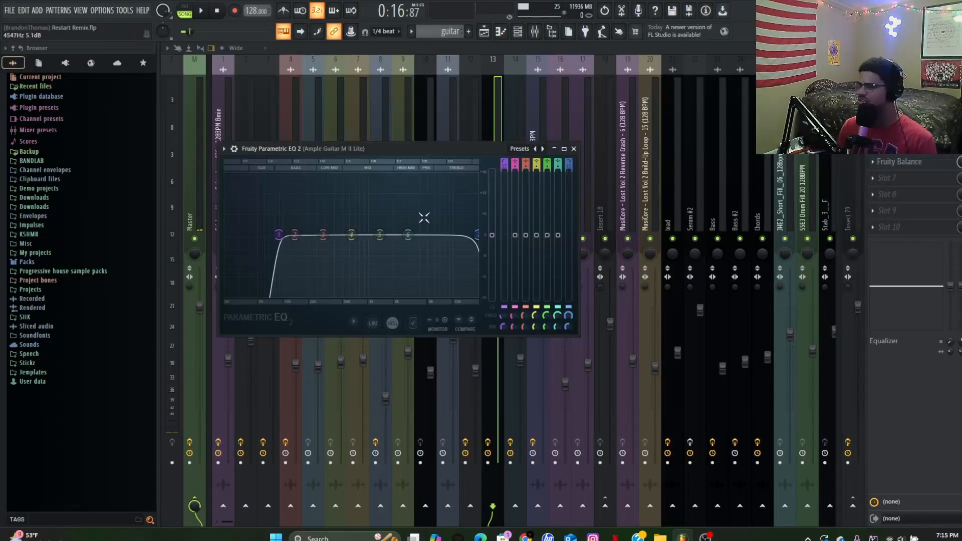
{"action": "left_click", "coordinate": [574, 149]}
Step: Inspect the Soundgoodizer, Fruity Stereo Enhancer and Fruity Reeverb 2 effects on the Ample Guitar M II Lite channel
{"action": "left_click", "coordinate": [899, 96]}
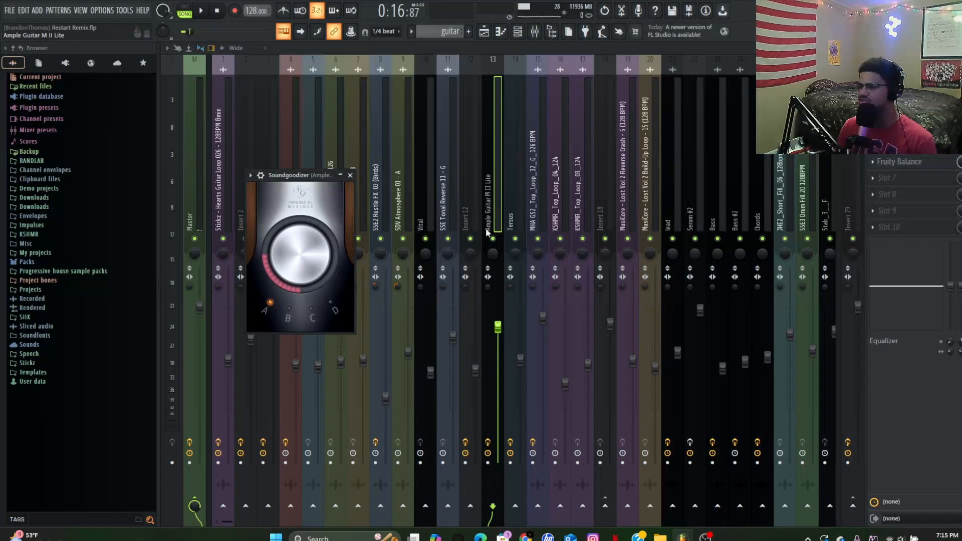
{"action": "left_click", "coordinate": [351, 175]}
{"action": "left_click", "coordinate": [899, 112]}
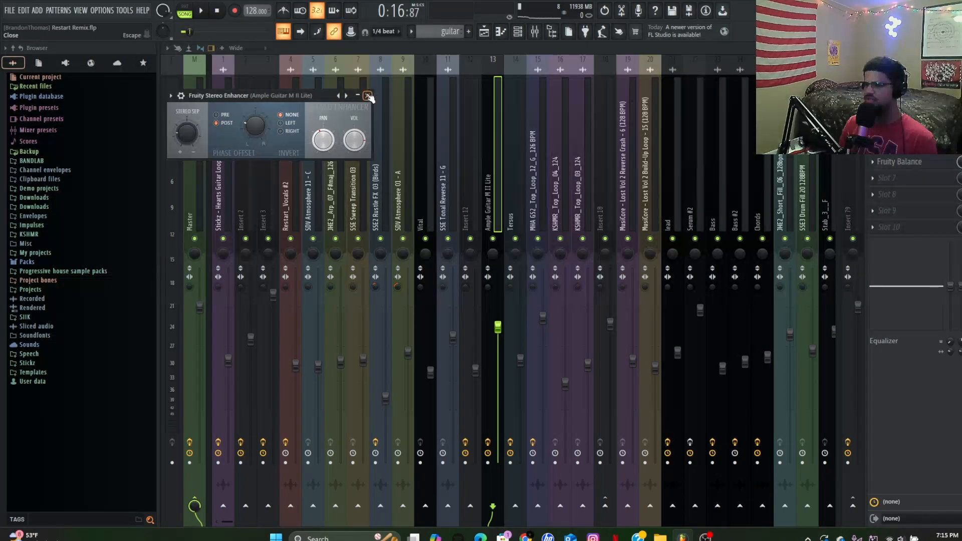
{"action": "left_click", "coordinate": [368, 96]}
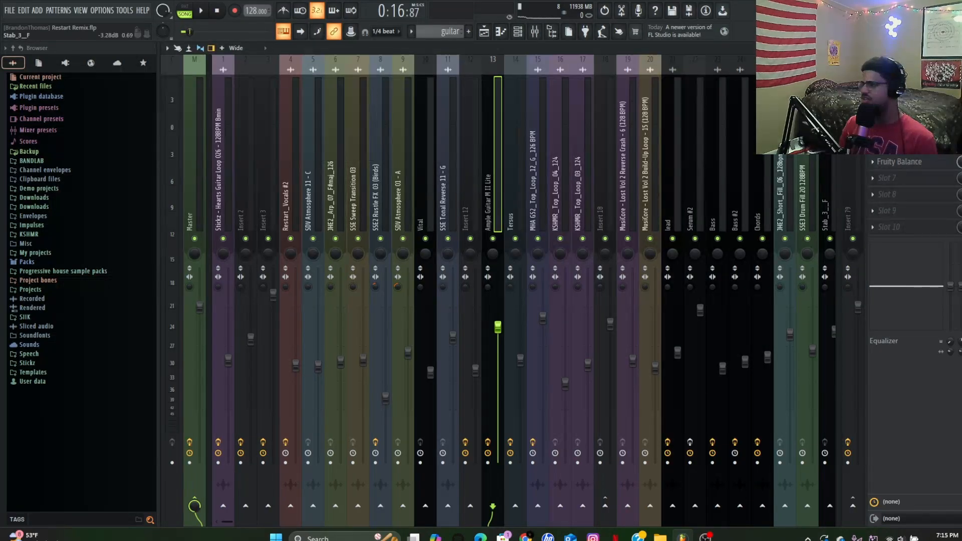
{"action": "left_click", "coordinate": [899, 146]}
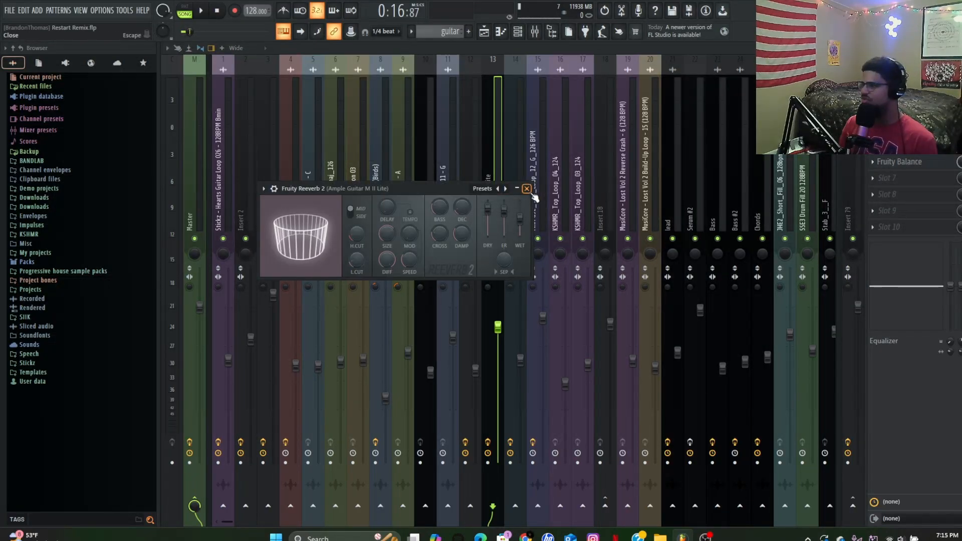
Step: Close the Fruity Reeverb 2 window, solo the bass clips on Track 11 and play the bass pattern in the piano roll
{"action": "left_click", "coordinate": [527, 188]}
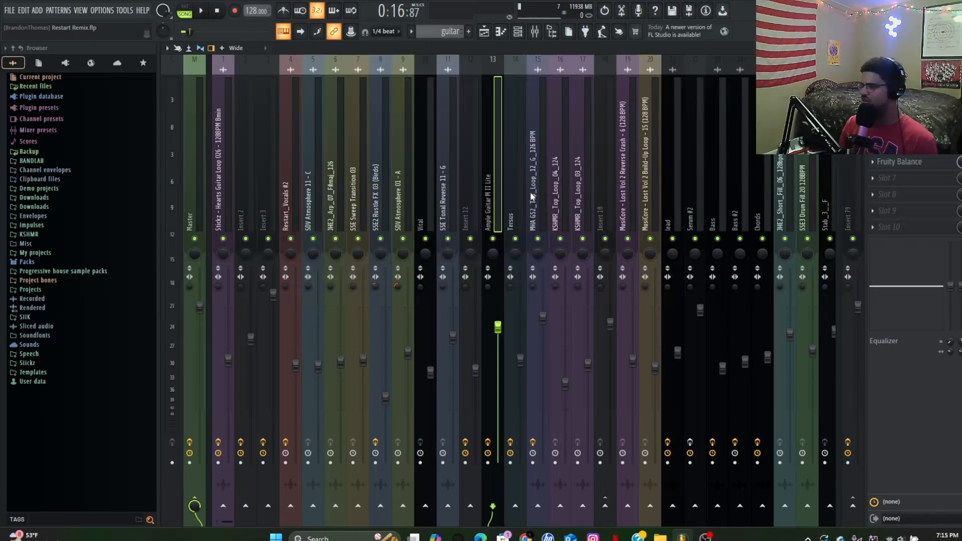
{"action": "left_click", "coordinate": [489, 35]}
{"action": "scroll", "coordinate": [494, 258], "scroll_direction": "down", "scroll_amount": 3}
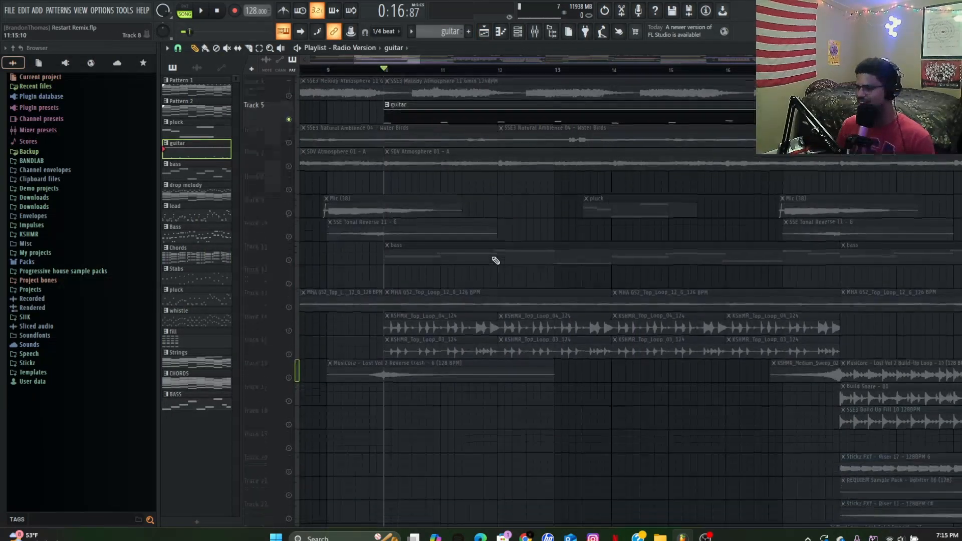
{"action": "left_click", "coordinate": [298, 261]}
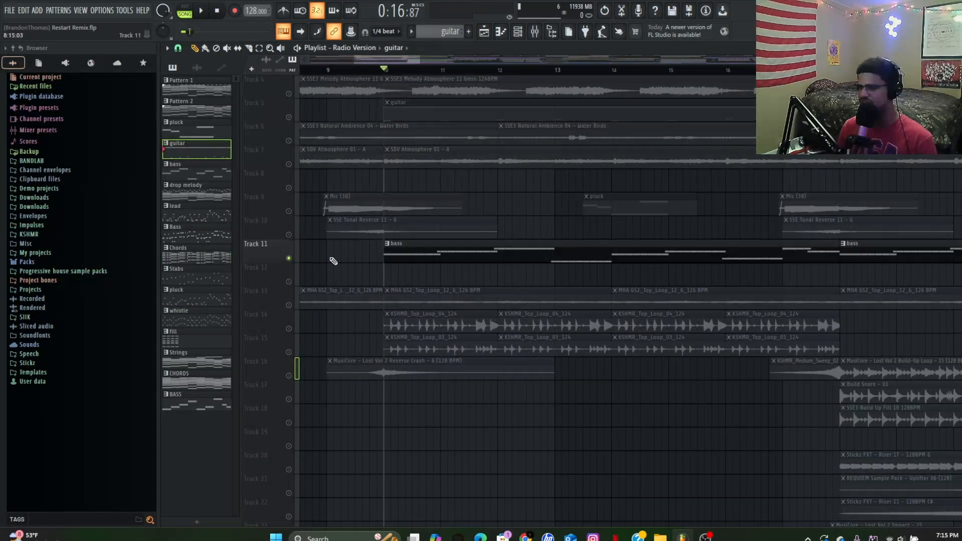
{"action": "double_click", "coordinate": [427, 257]}
{"action": "key", "text": "space"}
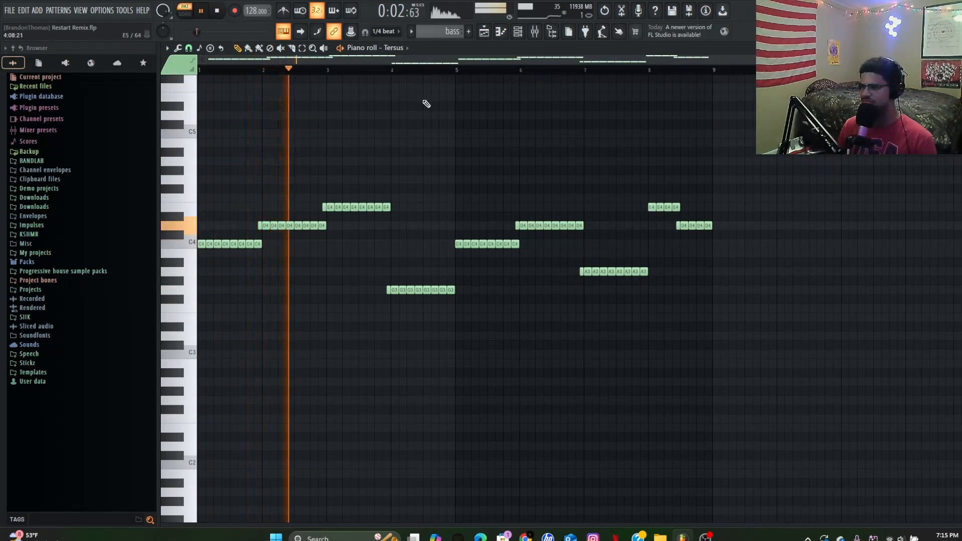
Step: Inspect the bass pattern's Tersus preset in the FLEX instrument, stop playback and close the instrument window
{"action": "left_click", "coordinate": [517, 31]}
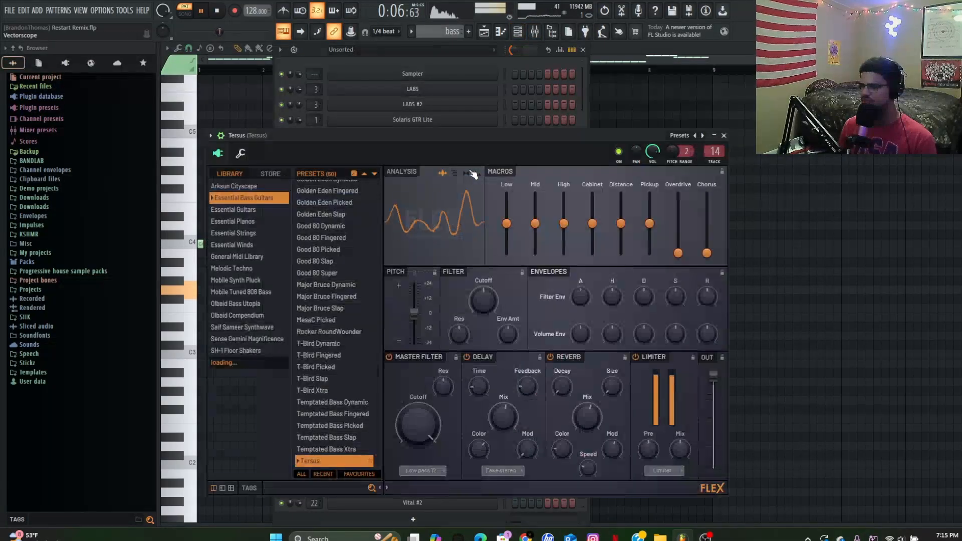
{"action": "left_click", "coordinate": [471, 170]}
{"action": "key", "text": "space"}
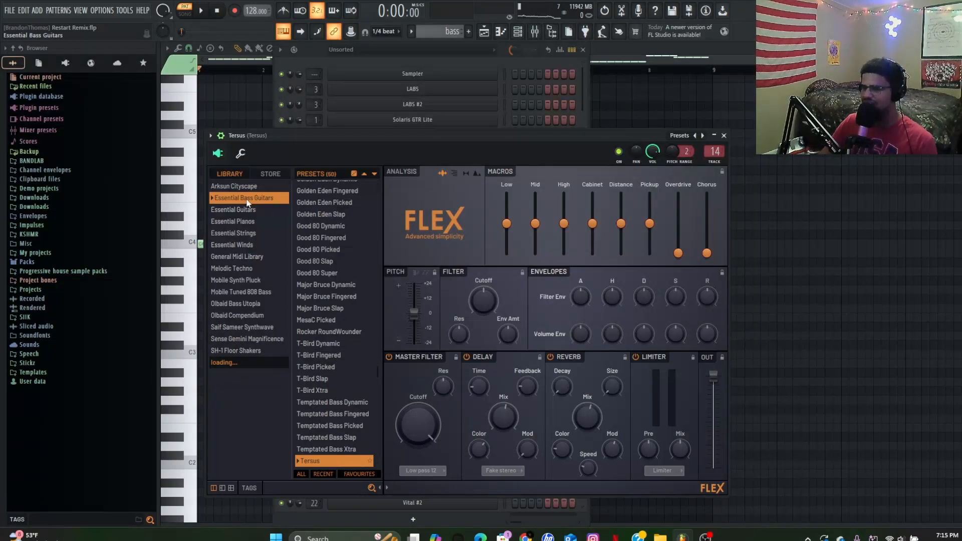
{"action": "left_click", "coordinate": [723, 135]}
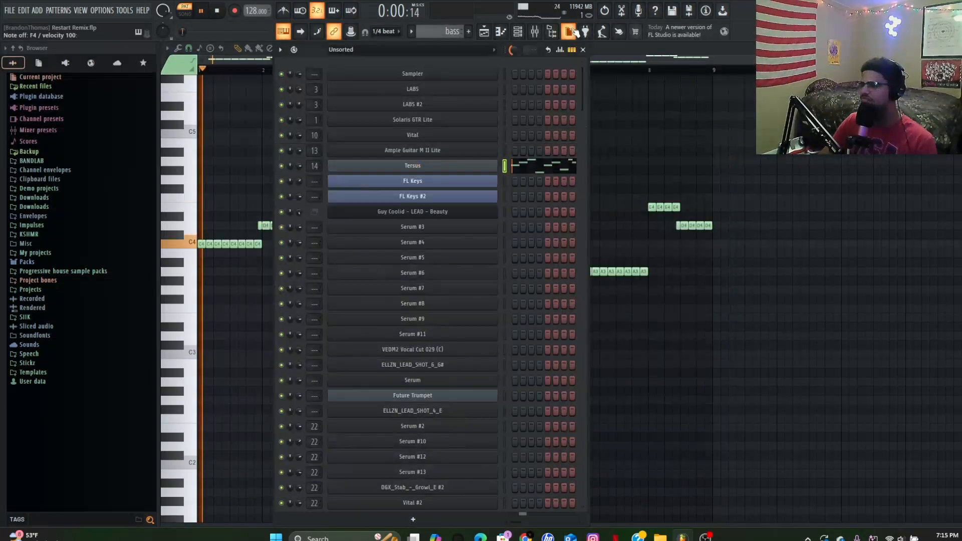
Step: Play the bass pattern and show the Fruity Parametric EQ 2 curve on the Tersus mixer channel
{"action": "key", "text": "space"}
{"action": "left_click", "coordinate": [535, 31]}
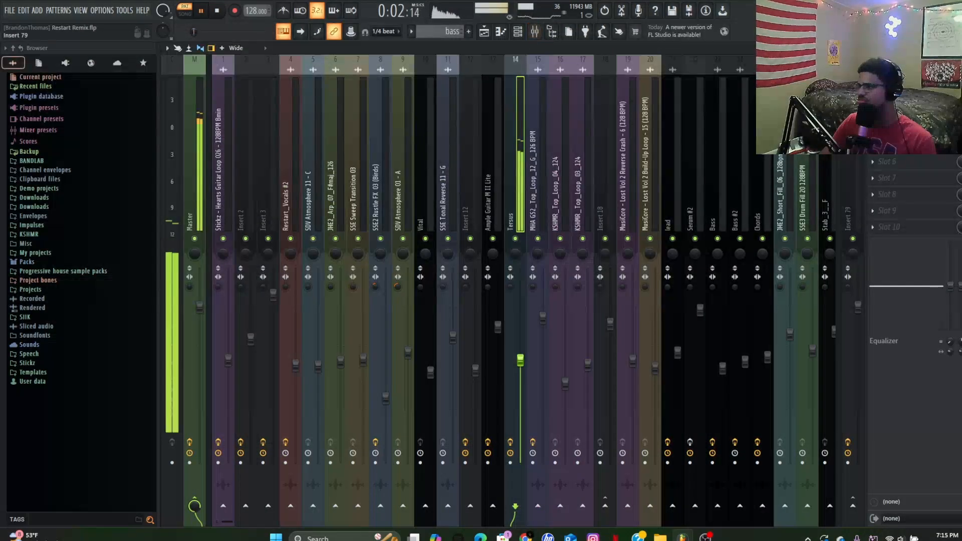
{"action": "left_click", "coordinate": [902, 80]}
{"action": "key", "text": "space"}
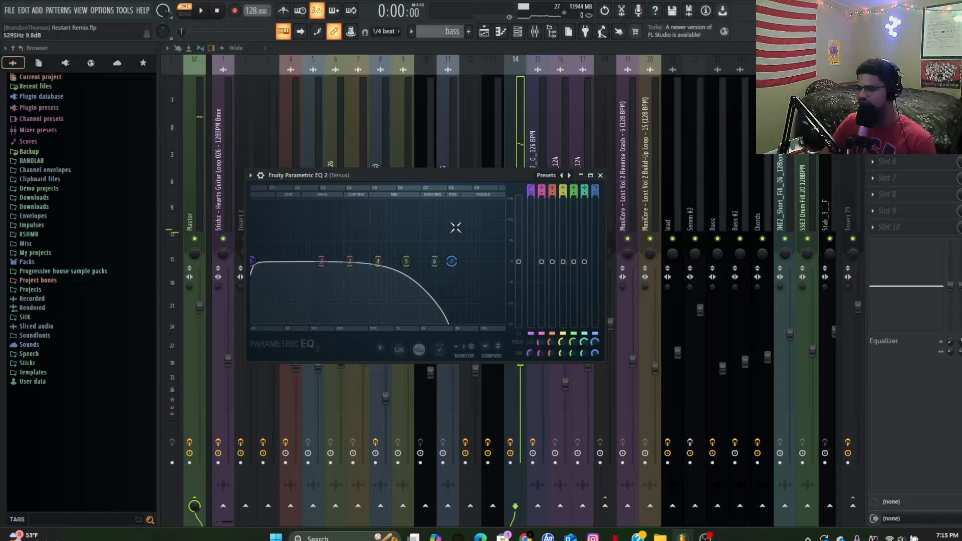
Step: Solo the vocals on Track 1 and play them while showing the Insert 2 mixer channel's effects
{"action": "left_click", "coordinate": [492, 32]}
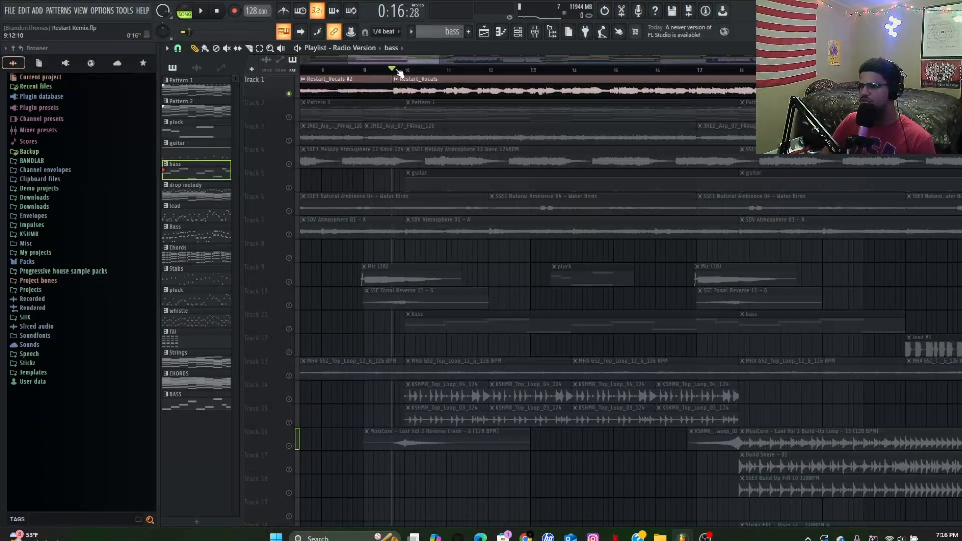
{"action": "left_click", "coordinate": [536, 31]}
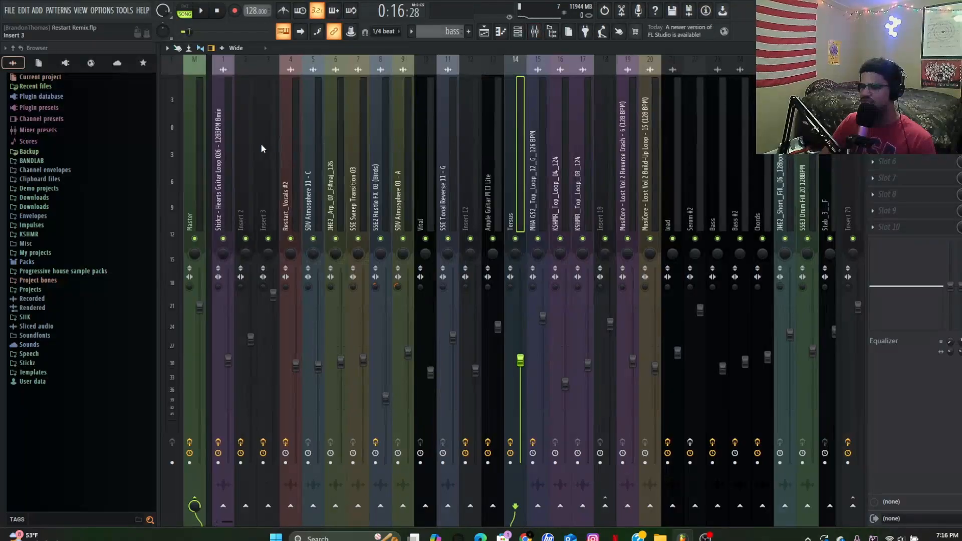
{"action": "key", "text": "space"}
{"action": "left_click", "coordinate": [249, 131]}
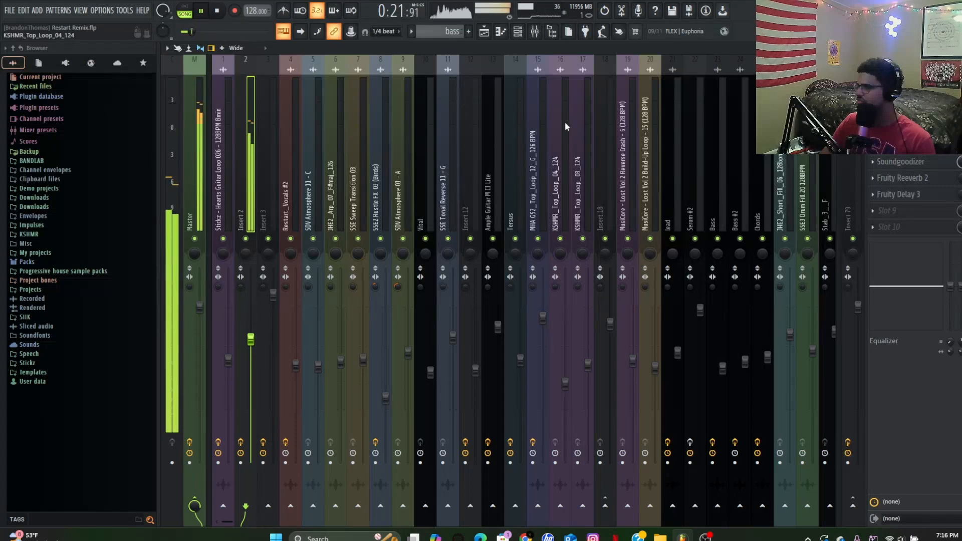
{"action": "key", "text": "space"}
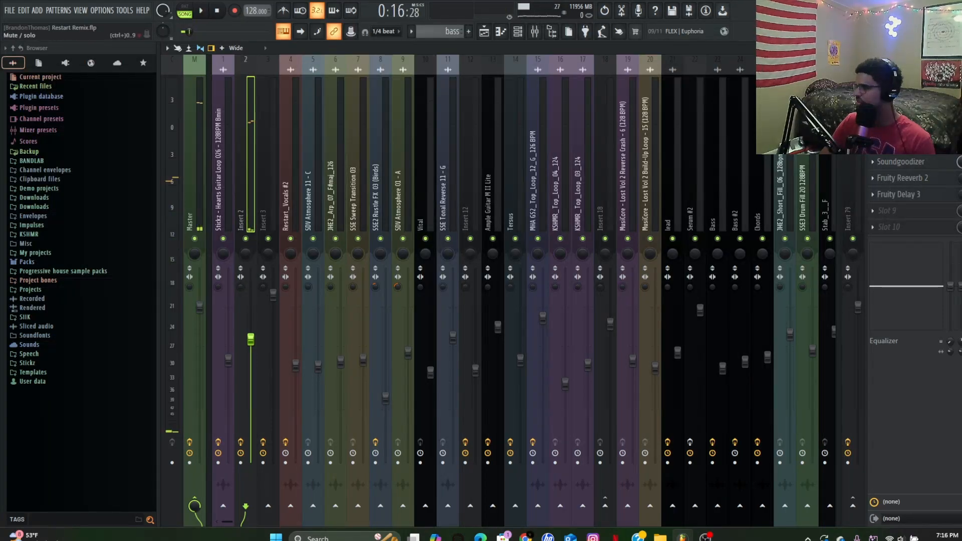
Step: Look over the playlist arrangement around the build-up section and its drum, riser and impact tracks
{"action": "left_click", "coordinate": [484, 32]}
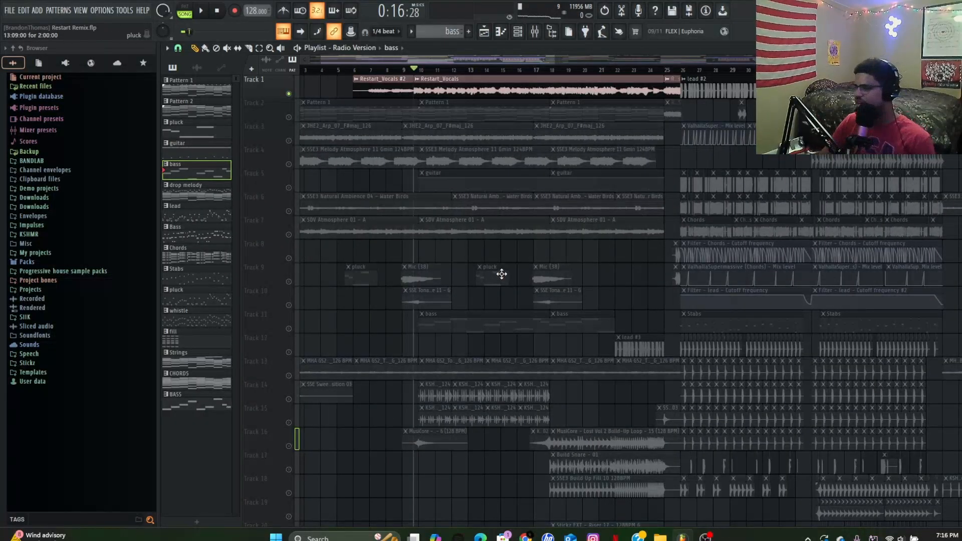
{"action": "scroll", "coordinate": [551, 271], "scroll_direction": "down", "scroll_amount": 5}
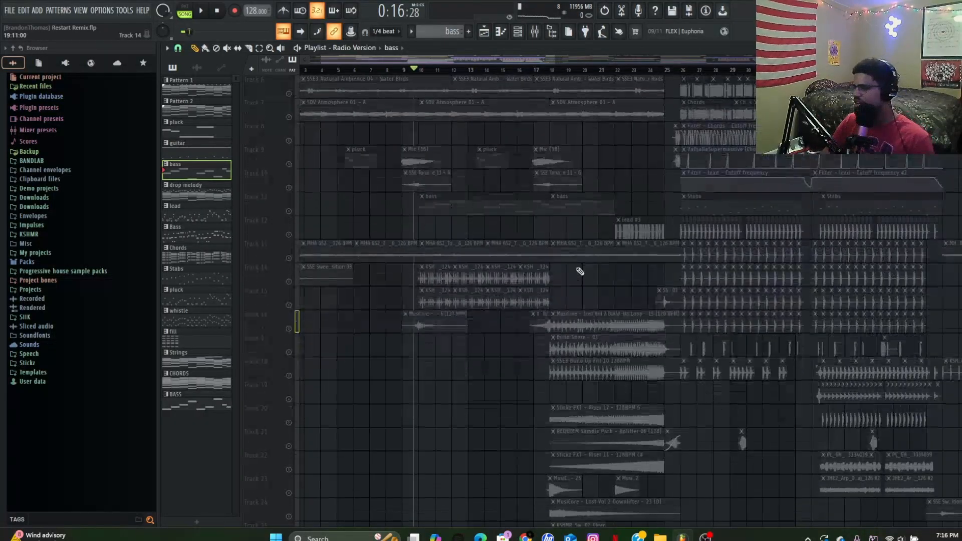
{"action": "scroll", "coordinate": [504, 267], "scroll_direction": "up", "scroll_amount": 3}
{"action": "scroll", "coordinate": [494, 274], "scroll_direction": "down", "scroll_amount": 10}
{"action": "scroll", "coordinate": [518, 272], "scroll_direction": "up", "scroll_amount": 3}
{"action": "scroll", "coordinate": [518, 272], "scroll_direction": "down", "scroll_amount": 3}
{"action": "scroll", "coordinate": [515, 268], "scroll_direction": "up", "scroll_amount": 10}
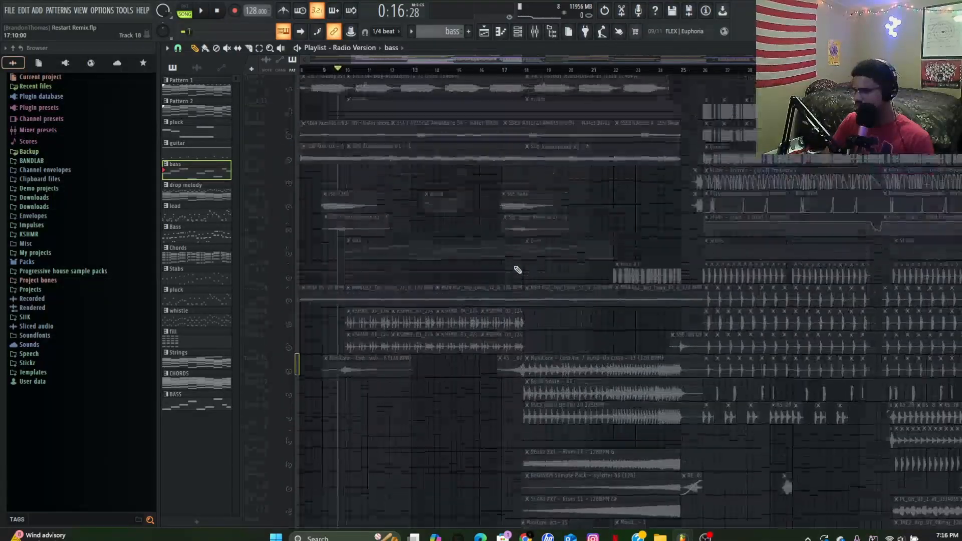
{"action": "scroll", "coordinate": [516, 277], "scroll_direction": "up", "scroll_amount": 2}
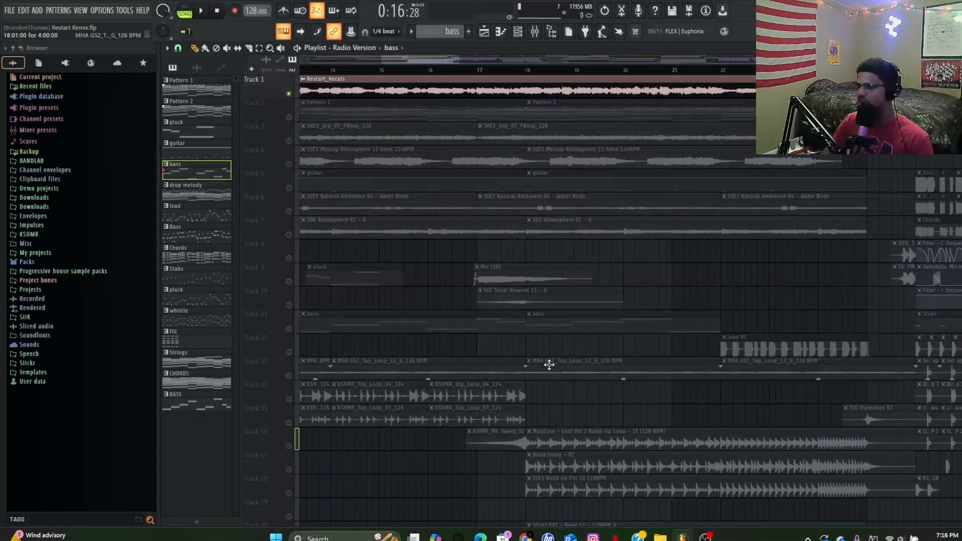
{"action": "scroll", "coordinate": [549, 364], "scroll_direction": "up", "scroll_amount": 2}
{"action": "scroll", "coordinate": [548, 365], "scroll_direction": "down", "scroll_amount": 2}
Step: Solo Tracks 16, 10 and 9 together and play the sweep, tonal reverse and Mic clip from just before bar 17
{"action": "left_click", "coordinate": [289, 305]}
{"action": "left_click", "coordinate": [289, 164]}
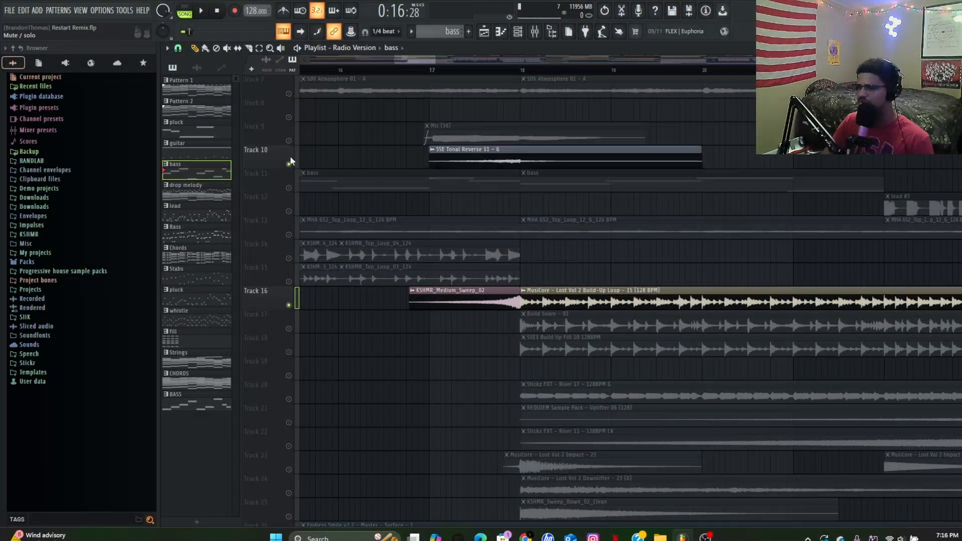
{"action": "left_click", "coordinate": [289, 140]}
{"action": "left_click", "coordinate": [420, 73]}
{"action": "key", "text": "space"}
{"action": "scroll", "coordinate": [496, 281], "scroll_direction": "down", "scroll_amount": 2}
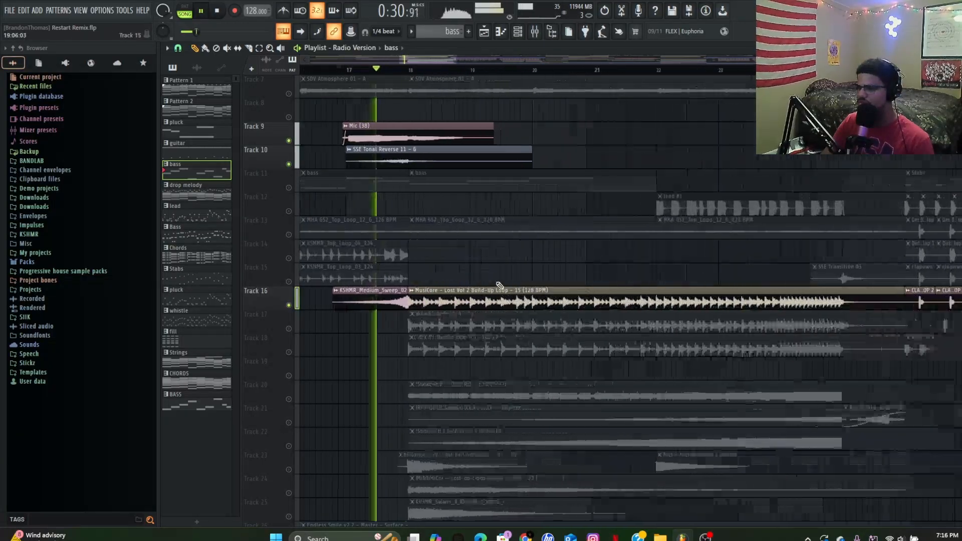
{"action": "key", "text": "space"}
Step: Turn all tracks back on and play the full build-up from bar 18 towards the drop
{"action": "scroll", "coordinate": [506, 223], "scroll_direction": "up", "scroll_amount": 3}
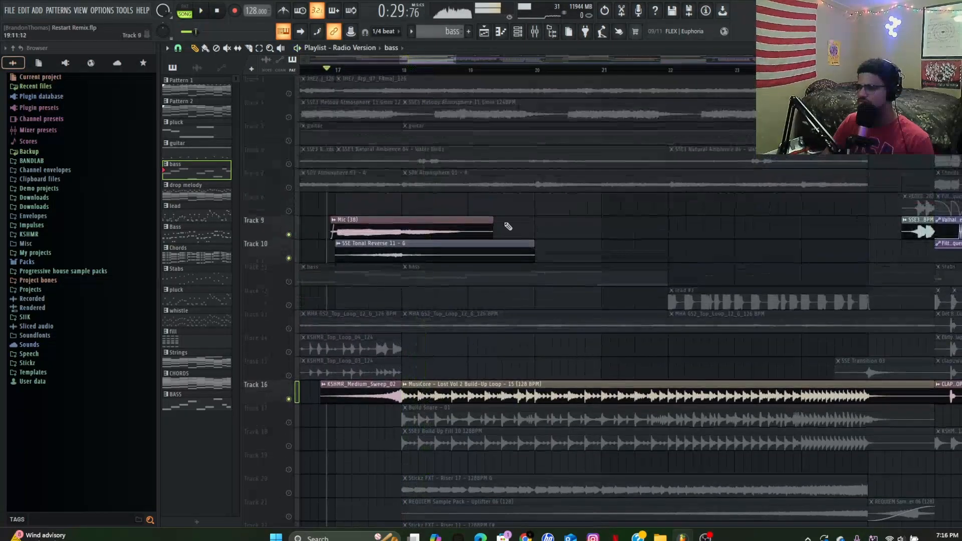
{"action": "scroll", "coordinate": [508, 218], "scroll_direction": "up", "scroll_amount": 2}
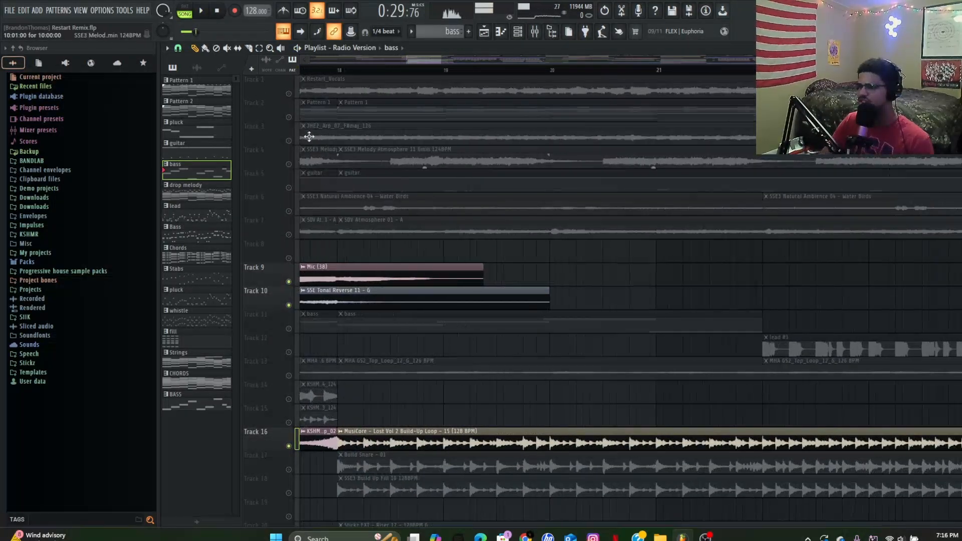
{"action": "right_click", "coordinate": [288, 120]}
{"action": "left_click", "coordinate": [334, 69]}
{"action": "key", "text": "space"}
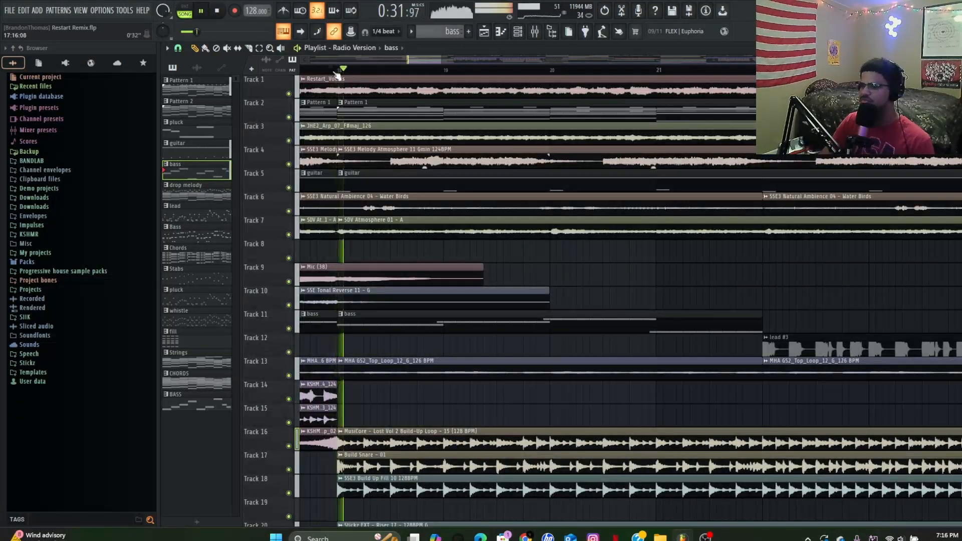
{"action": "scroll", "coordinate": [399, 216], "scroll_direction": "down", "scroll_amount": 3}
{"action": "scroll", "coordinate": [398, 217], "scroll_direction": "down", "scroll_amount": 4}
{"action": "scroll", "coordinate": [402, 218], "scroll_direction": "down", "scroll_amount": 3}
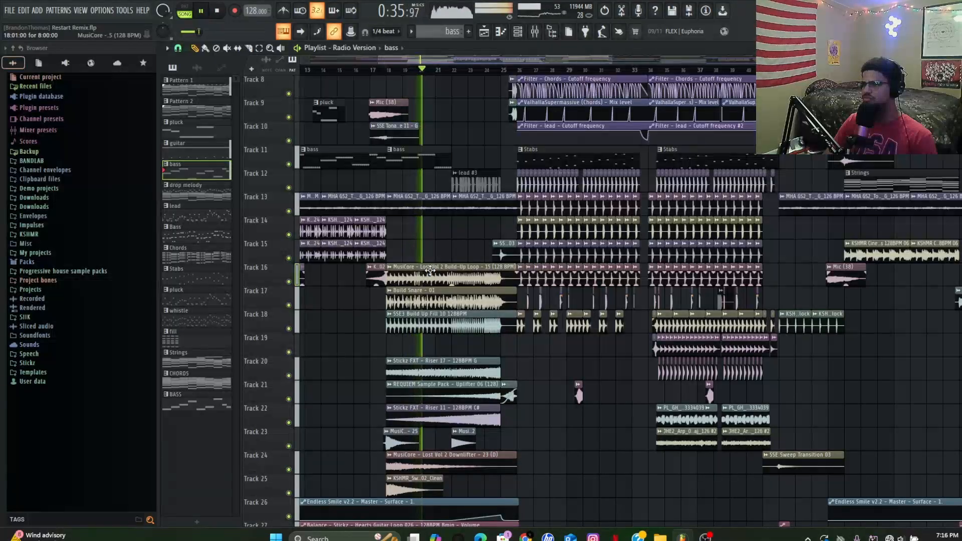
{"action": "scroll", "coordinate": [430, 270], "scroll_direction": "up", "scroll_amount": 4}
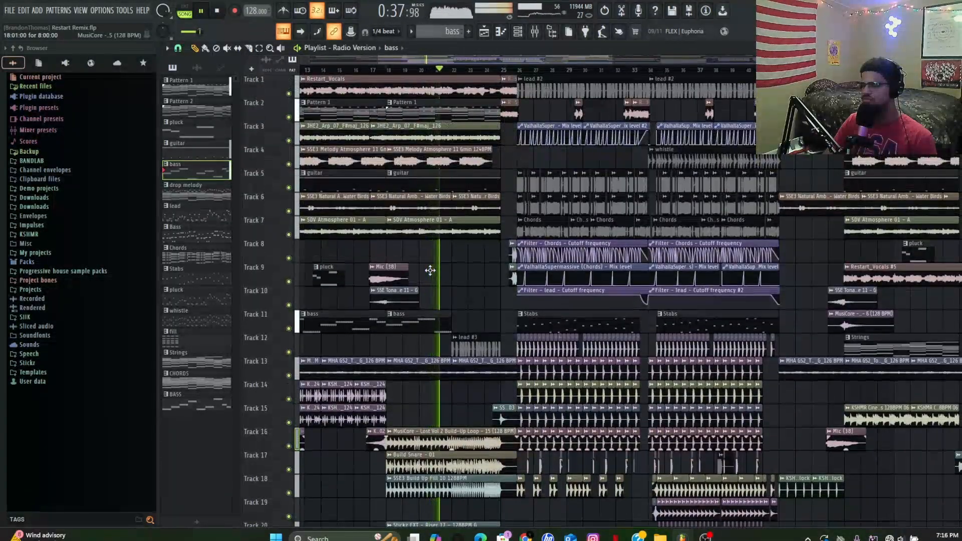
{"action": "scroll", "coordinate": [436, 273], "scroll_direction": "down", "scroll_amount": 2}
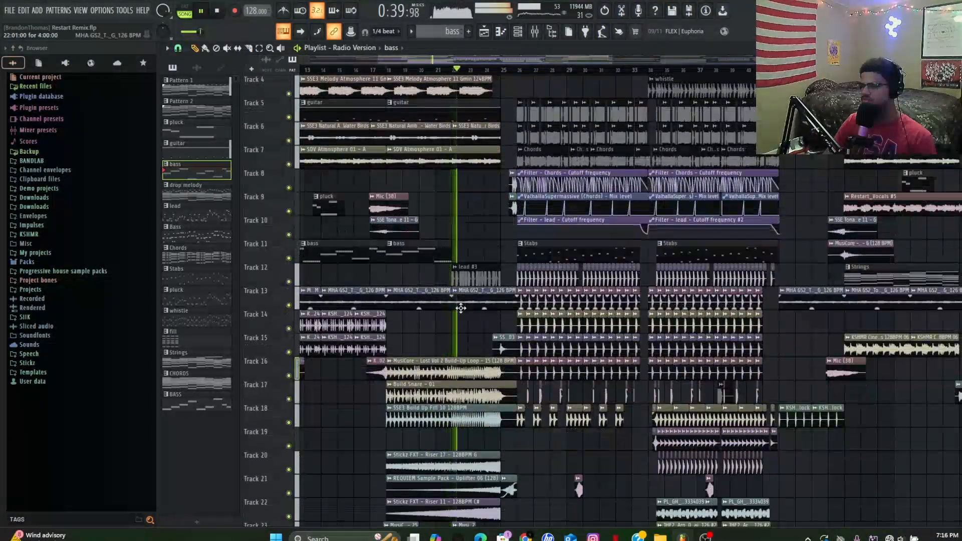
{"action": "scroll", "coordinate": [477, 322], "scroll_direction": "up", "scroll_amount": 2}
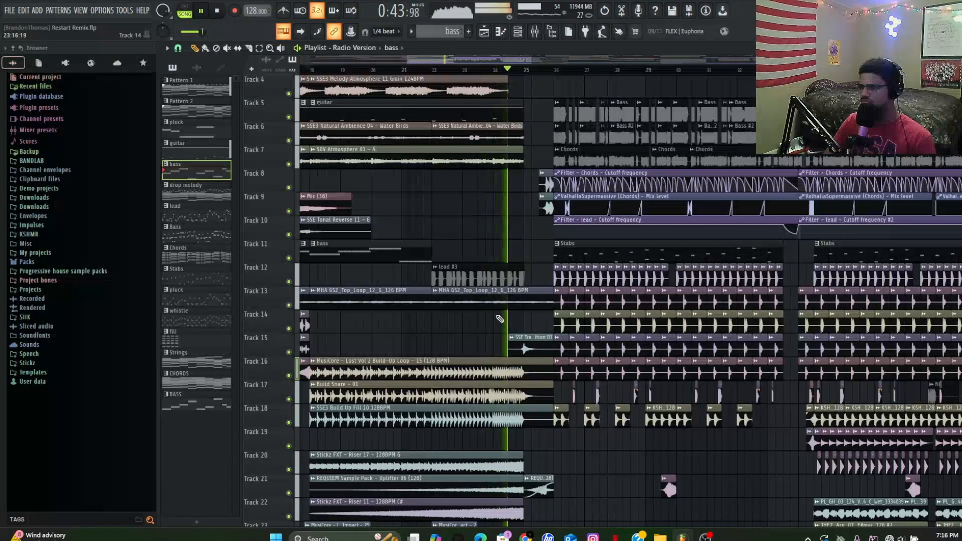
{"action": "scroll", "coordinate": [528, 314], "scroll_direction": "up", "scroll_amount": 3}
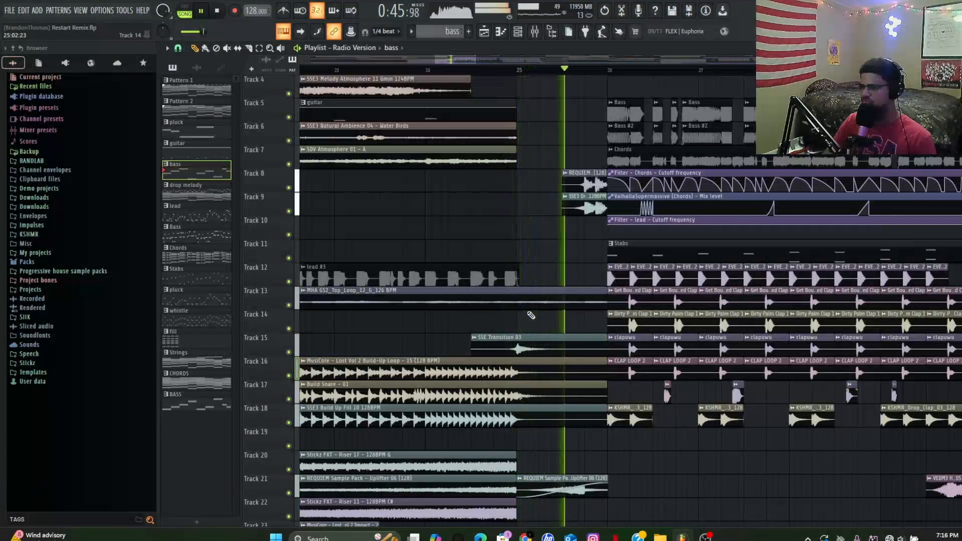
{"action": "key", "text": "space"}
Step: Solo the build-up drums on Tracks 16, 17 and 18 and play them from bar 18
{"action": "scroll", "coordinate": [531, 315], "scroll_direction": "down", "scroll_amount": 5}
{"action": "scroll", "coordinate": [327, 297], "scroll_direction": "up", "scroll_amount": 4}
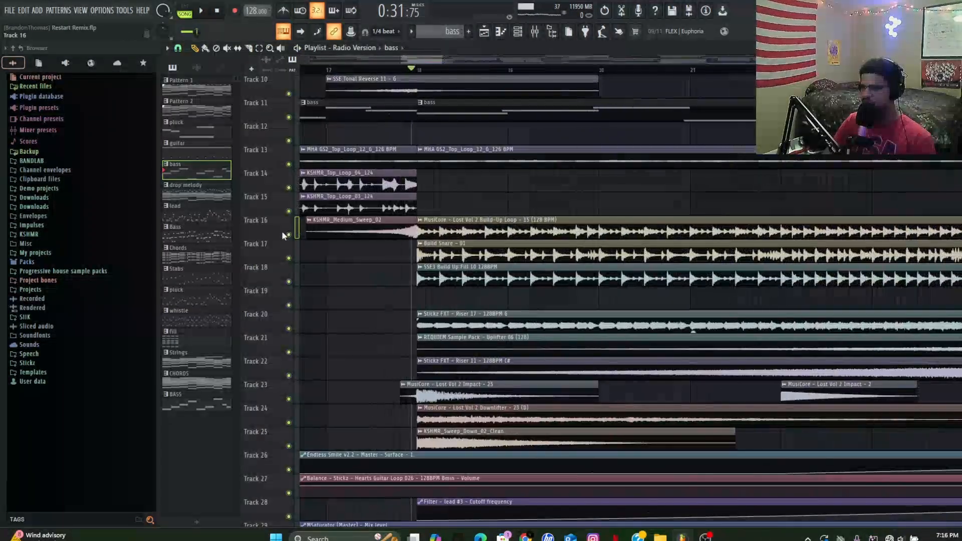
{"action": "left_click", "coordinate": [288, 235], "text": "ctrl"}
{"action": "left_click", "coordinate": [289, 258]}
{"action": "left_click", "coordinate": [288, 281]}
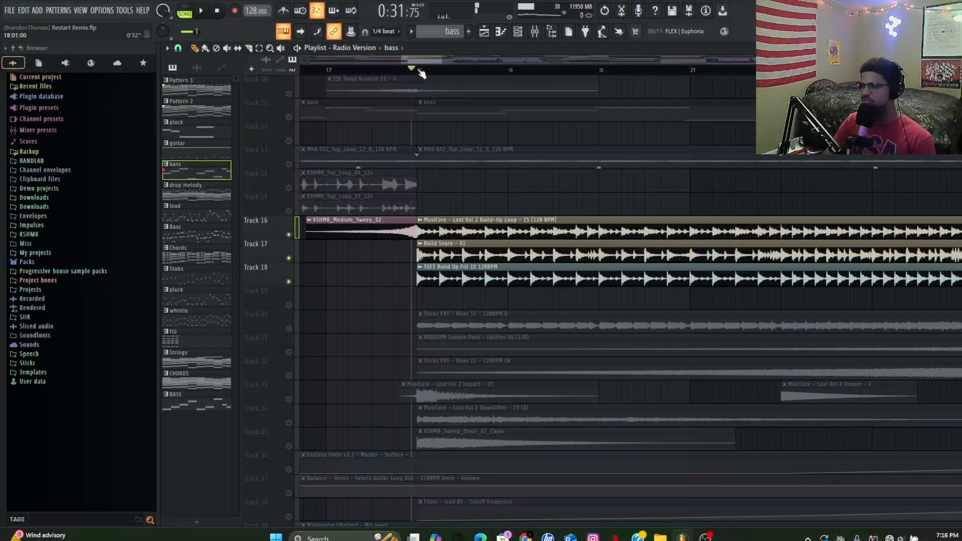
{"action": "key", "text": "space"}
{"action": "scroll", "coordinate": [389, 264], "scroll_direction": "down", "scroll_amount": 2}
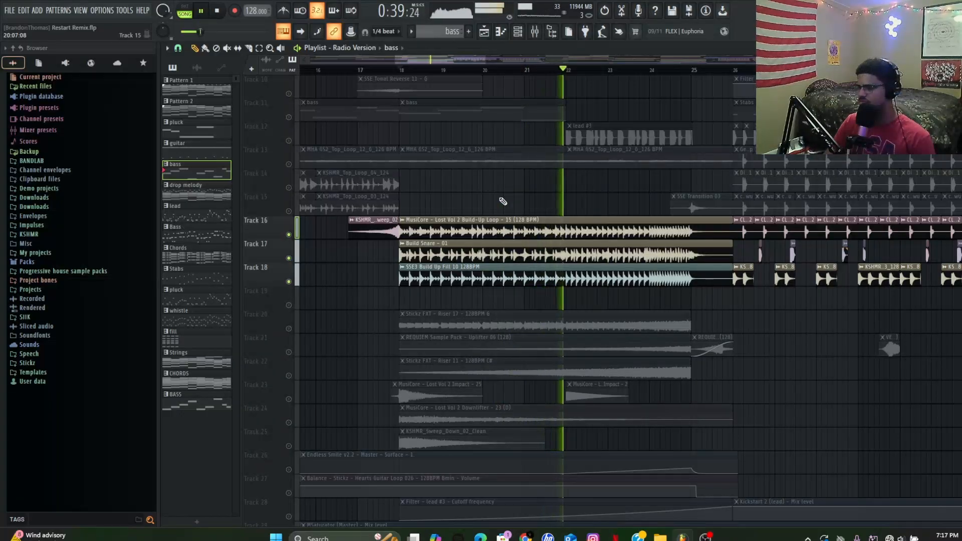
{"action": "key", "text": "space"}
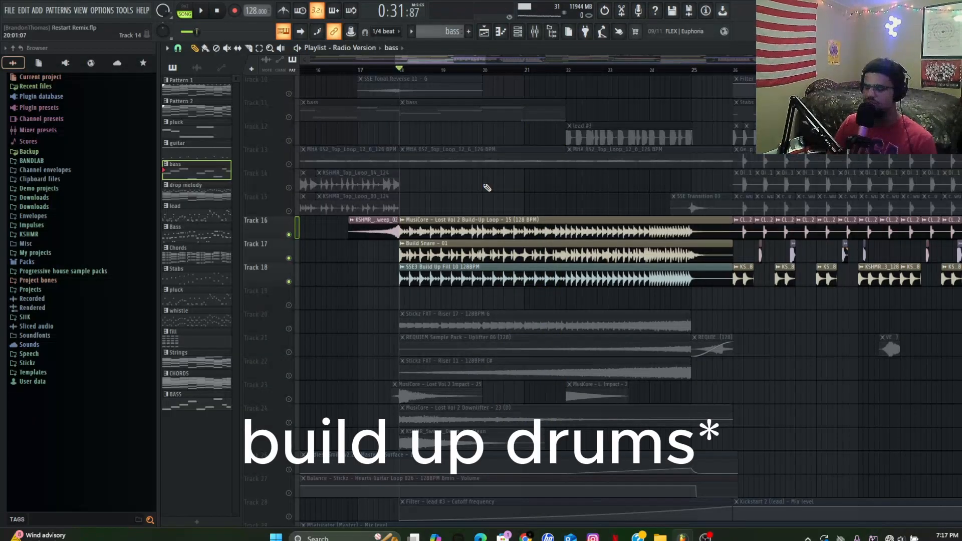
Step: Solo Tracks 20 to 25 with the risers, uplifter, impacts, downlifter and sweep down
{"action": "right_click", "coordinate": [288, 329]}
{"action": "left_click", "coordinate": [288, 352]}
{"action": "left_click", "coordinate": [288, 376]}
{"action": "left_click", "coordinate": [288, 400]}
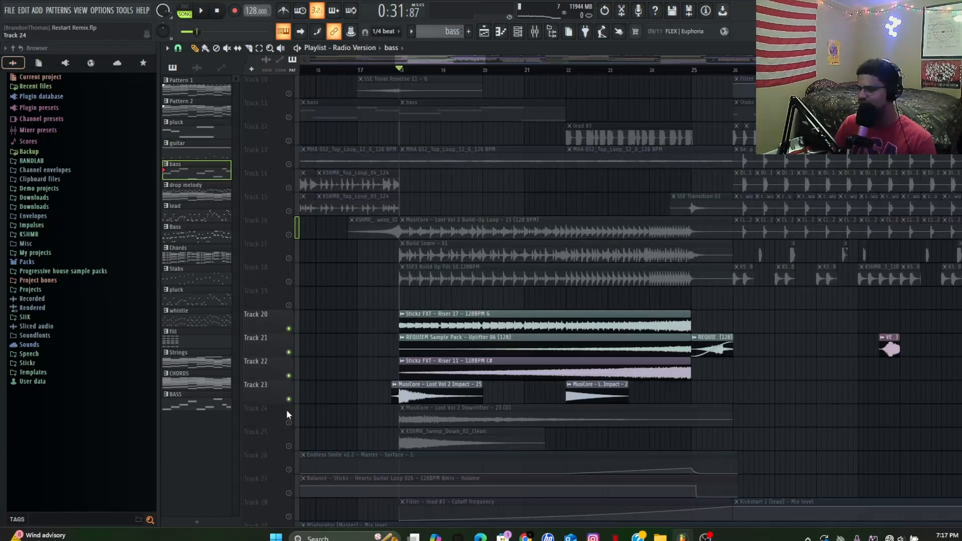
{"action": "left_click", "coordinate": [288, 422]}
{"action": "left_click", "coordinate": [288, 445]}
Step: Play the soloed build-up effects from bar 18, and replay them from bar 20
{"action": "key", "text": "space"}
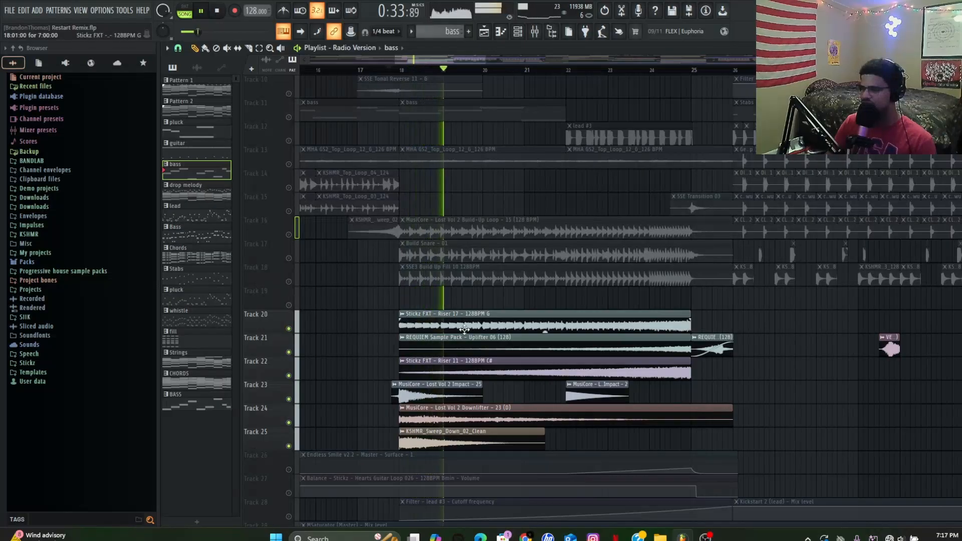
{"action": "key", "text": "space"}
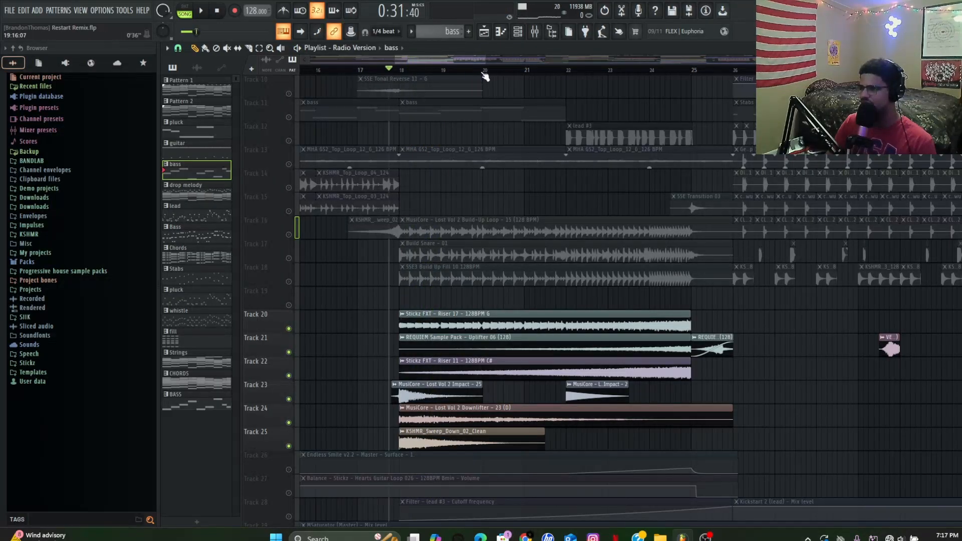
{"action": "left_click", "coordinate": [483, 73]}
{"action": "key", "text": "space"}
{"action": "scroll", "coordinate": [536, 341], "scroll_direction": "down", "scroll_amount": 2}
{"action": "scroll", "coordinate": [539, 342], "scroll_direction": "up", "scroll_amount": 1}
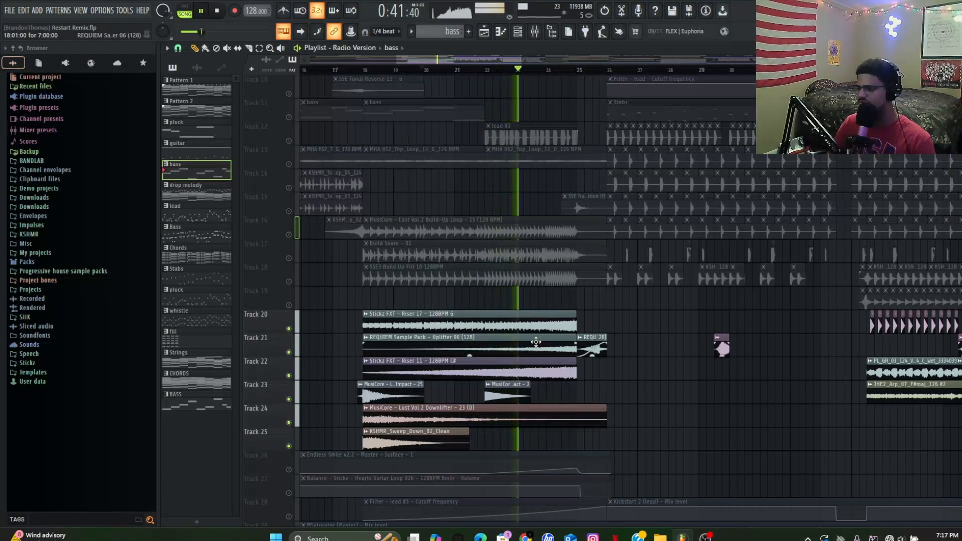
Step: Let the soloed build-up effects play on to bar 25 and stop playback
{"action": "scroll", "coordinate": [536, 342], "scroll_direction": "down", "scroll_amount": 2}
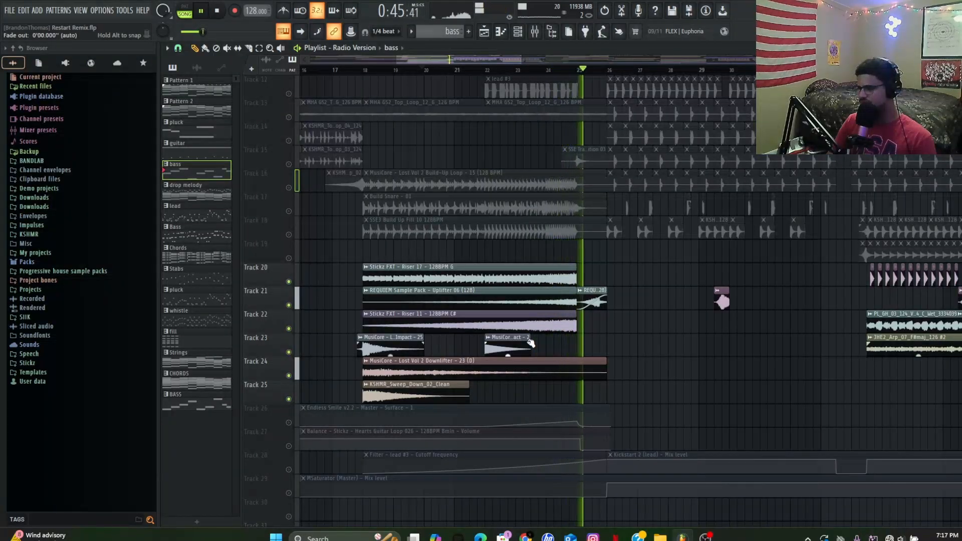
{"action": "key", "text": "space"}
{"action": "scroll", "coordinate": [396, 297], "scroll_direction": "down", "scroll_amount": 1}
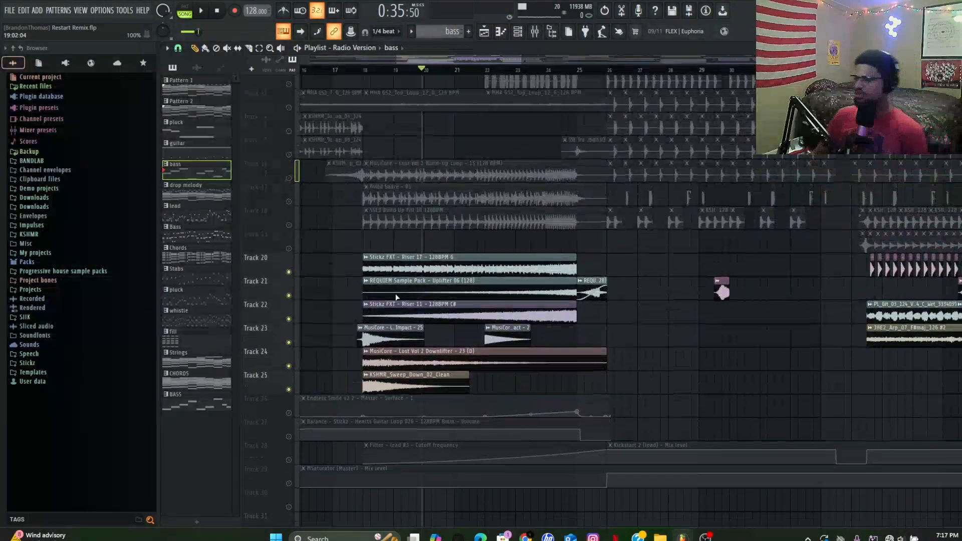
Step: Solo Track 28 with the lead #3 filter cutoff automation and Track 12 with the lead #3 clip
{"action": "scroll", "coordinate": [395, 297], "scroll_direction": "up", "scroll_amount": 10}
{"action": "scroll", "coordinate": [443, 288], "scroll_direction": "down", "scroll_amount": 15}
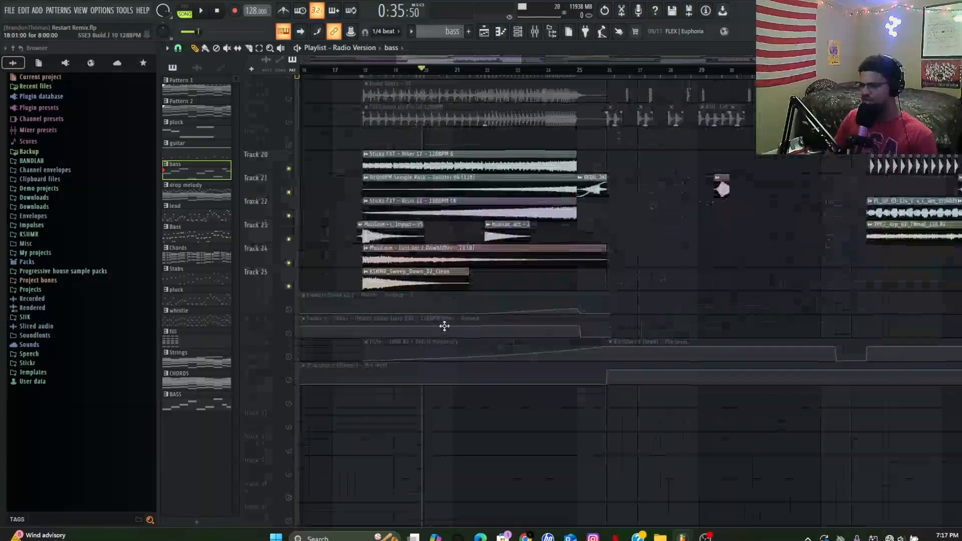
{"action": "right_click", "coordinate": [292, 350]}
{"action": "right_click", "coordinate": [293, 351]}
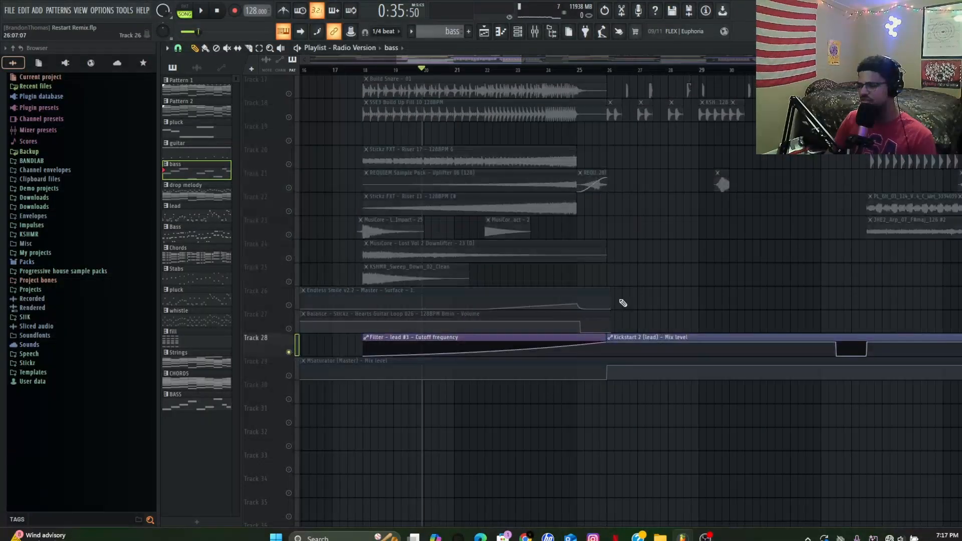
{"action": "scroll", "coordinate": [611, 298], "scroll_direction": "up", "scroll_amount": 10}
{"action": "right_click", "coordinate": [289, 211]}
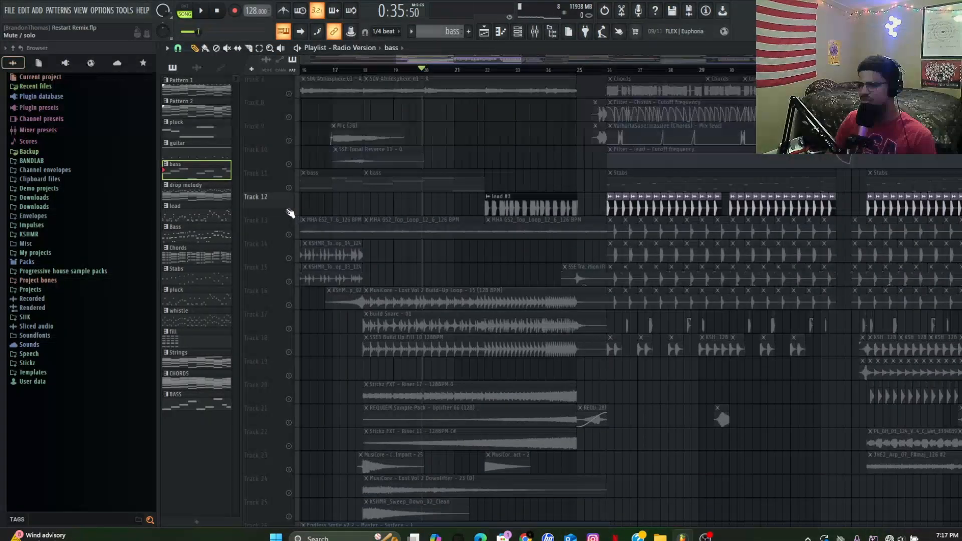
Step: Play the soloed lead #3 with its filter automation from bar 22 to about bar 25
{"action": "left_click", "coordinate": [482, 71]}
{"action": "key", "text": "space"}
{"action": "scroll", "coordinate": [496, 237], "scroll_direction": "down", "scroll_amount": 12}
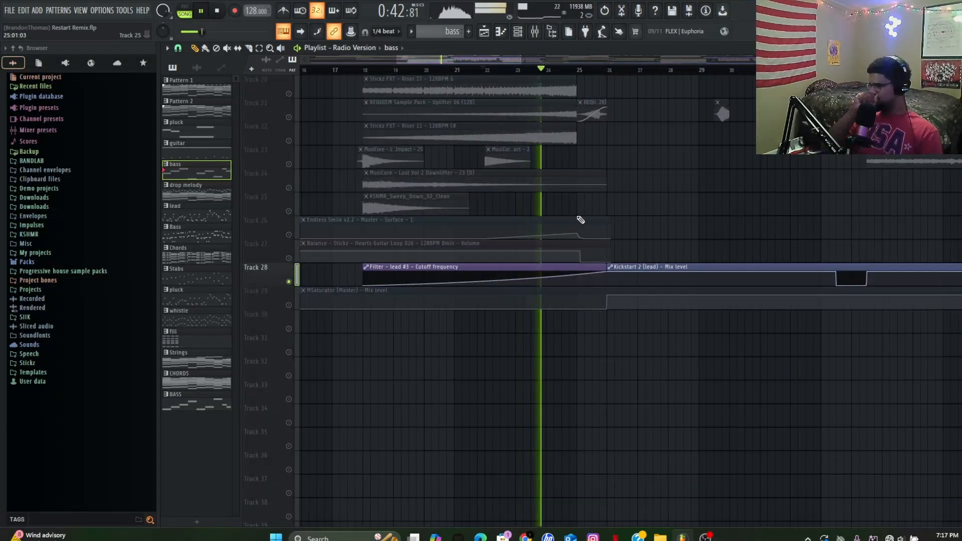
{"action": "scroll", "coordinate": [580, 219], "scroll_direction": "up", "scroll_amount": 8}
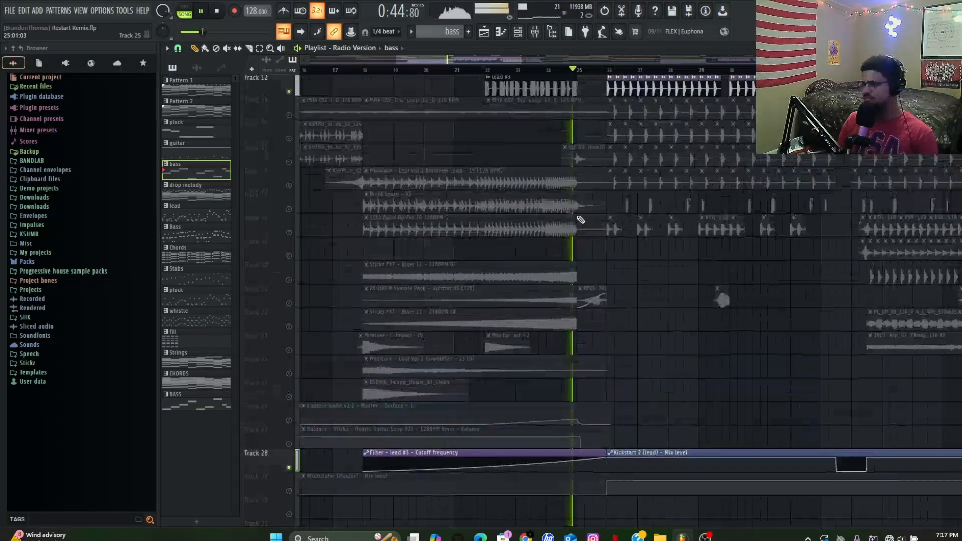
{"action": "scroll", "coordinate": [562, 212], "scroll_direction": "up", "scroll_amount": 11}
{"action": "key", "text": "space"}
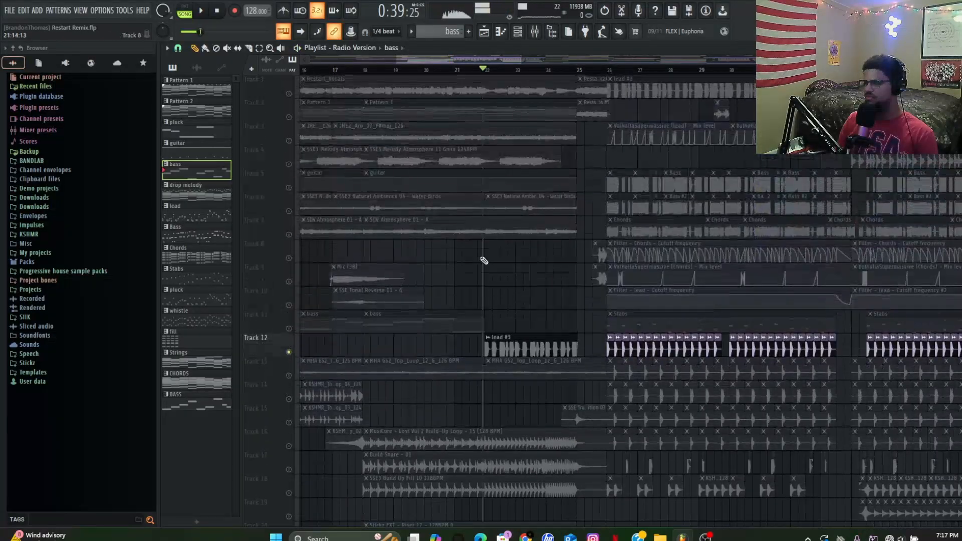
Step: Turn all playlist tracks back on after auditioning the soloed lead #3
{"action": "scroll", "coordinate": [484, 260], "scroll_direction": "down", "scroll_amount": 15}
{"action": "right_click", "coordinate": [291, 329]}
{"action": "right_click", "coordinate": [291, 329]}
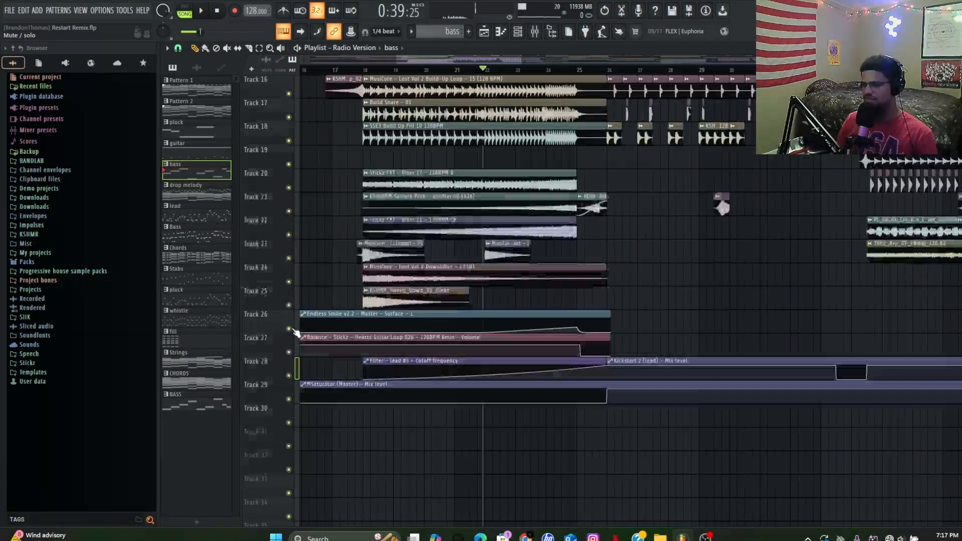
{"action": "scroll", "coordinate": [595, 180], "scroll_direction": "up", "scroll_amount": 3}
{"action": "scroll", "coordinate": [531, 145], "scroll_direction": "up", "scroll_amount": 4}
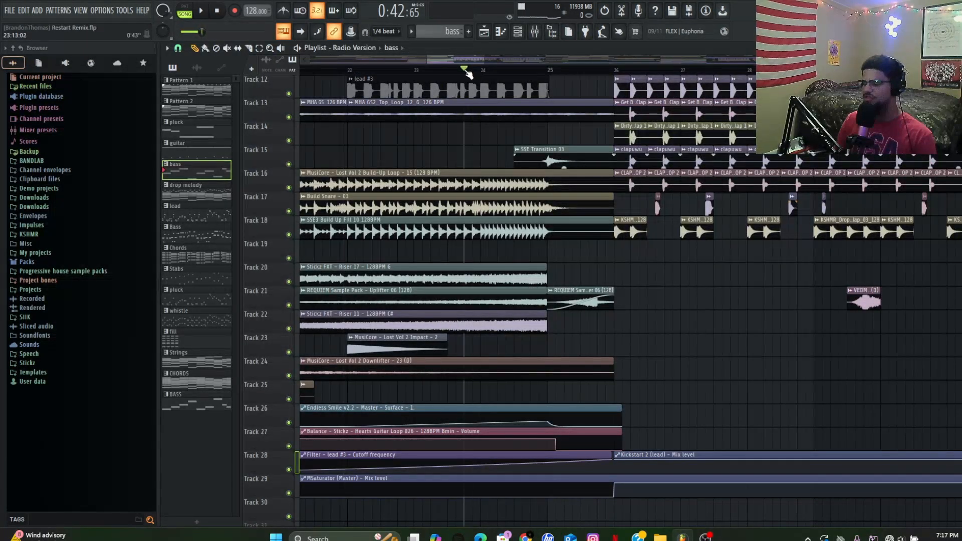
Step: Play the full mix from bar 23 through the end of the build-up towards the drop at bar 26
{"action": "key", "text": "space"}
{"action": "scroll", "coordinate": [693, 205], "scroll_direction": "up", "scroll_amount": 5}
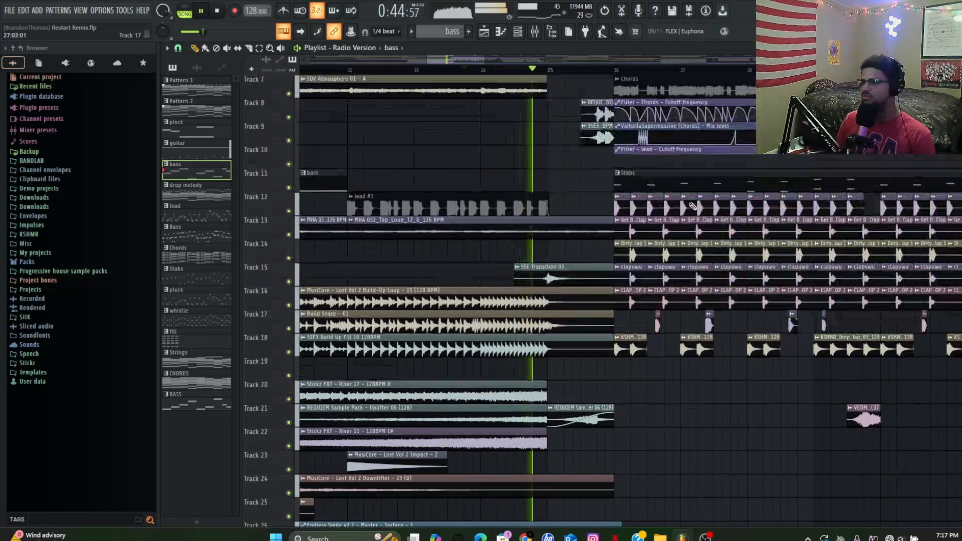
{"action": "scroll", "coordinate": [530, 210], "scroll_direction": "up", "scroll_amount": 3}
{"action": "scroll", "coordinate": [590, 236], "scroll_direction": "up", "scroll_amount": 4}
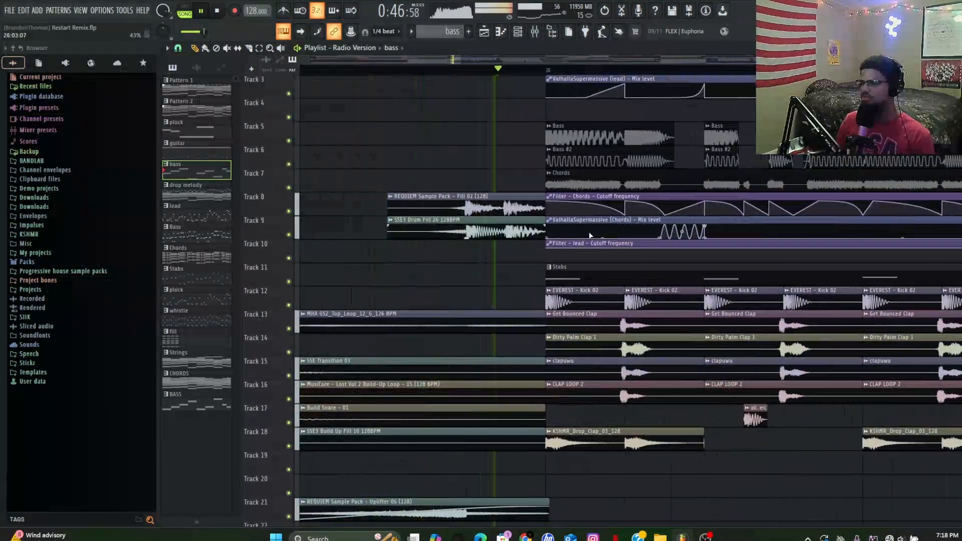
{"action": "key", "text": "space"}
{"action": "scroll", "coordinate": [508, 236], "scroll_direction": "down", "scroll_amount": 3}
{"action": "scroll", "coordinate": [500, 228], "scroll_direction": "up", "scroll_amount": 2}
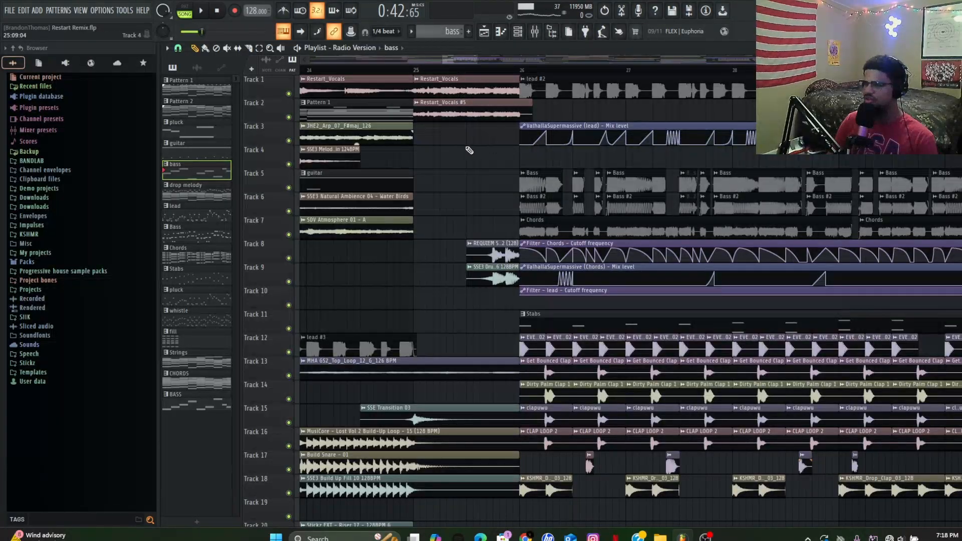
Step: Solo Track 2 at bar 25 and view the audio clip settings of Restart_Vocals #5
{"action": "scroll", "coordinate": [451, 145], "scroll_direction": "up", "scroll_amount": 4}
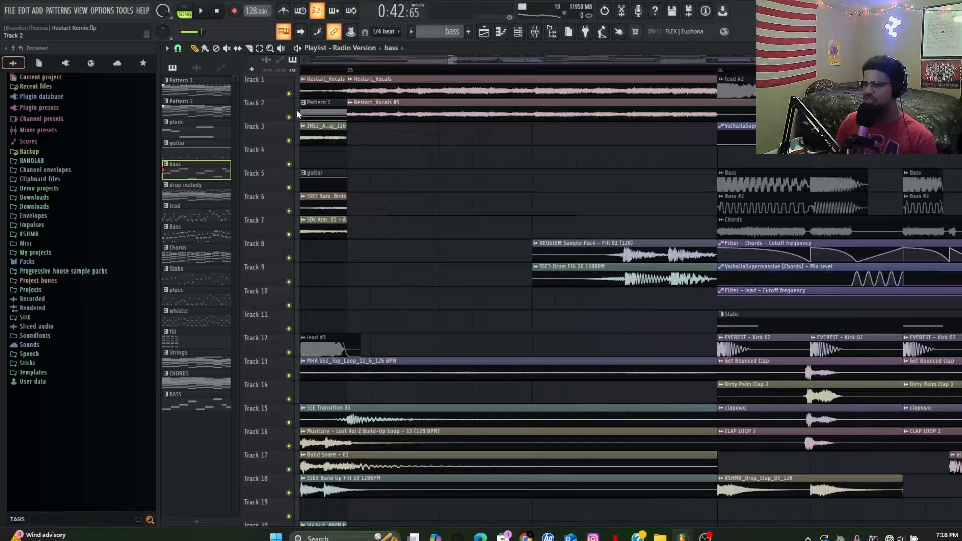
{"action": "right_click", "coordinate": [289, 95]}
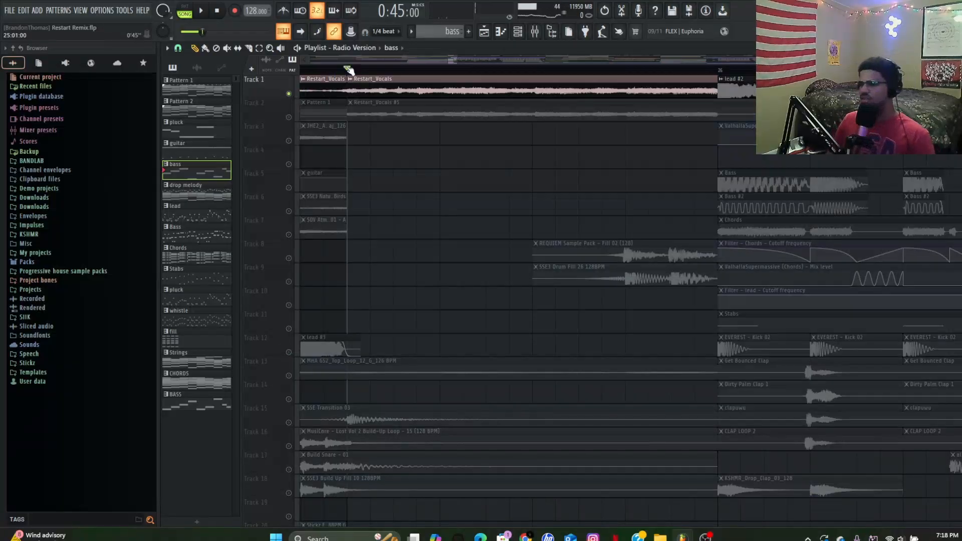
{"action": "right_click", "coordinate": [288, 118]}
{"action": "double_click", "coordinate": [403, 111]}
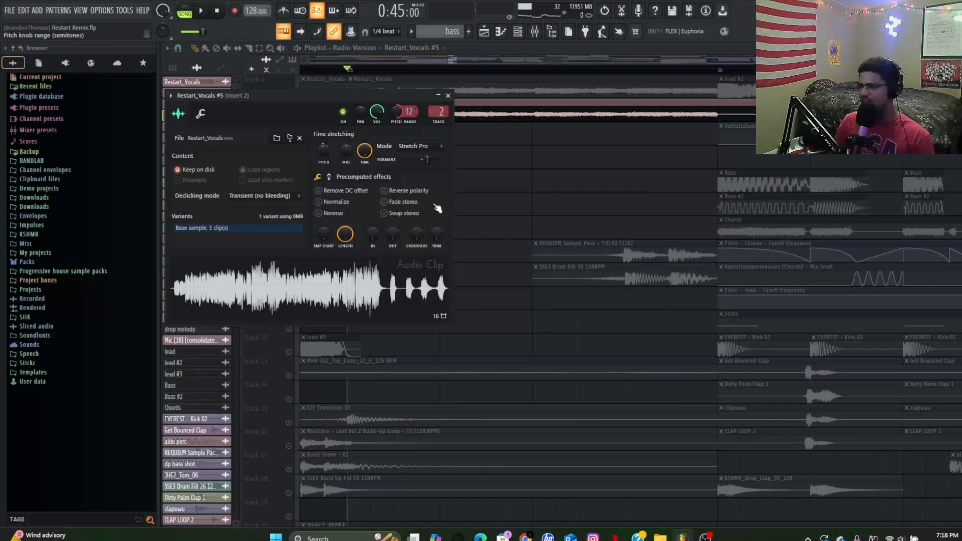
{"action": "left_click", "coordinate": [448, 95]}
Step: Audition the bar 25 vocals with Track 2 alone, Track 1 alone and both tracks together
{"action": "key", "text": "space"}
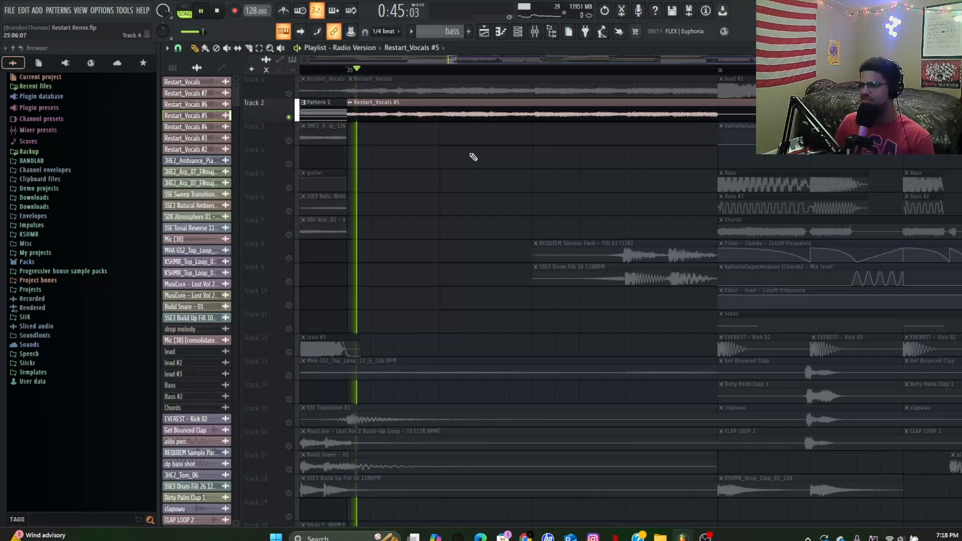
{"action": "key", "text": "space"}
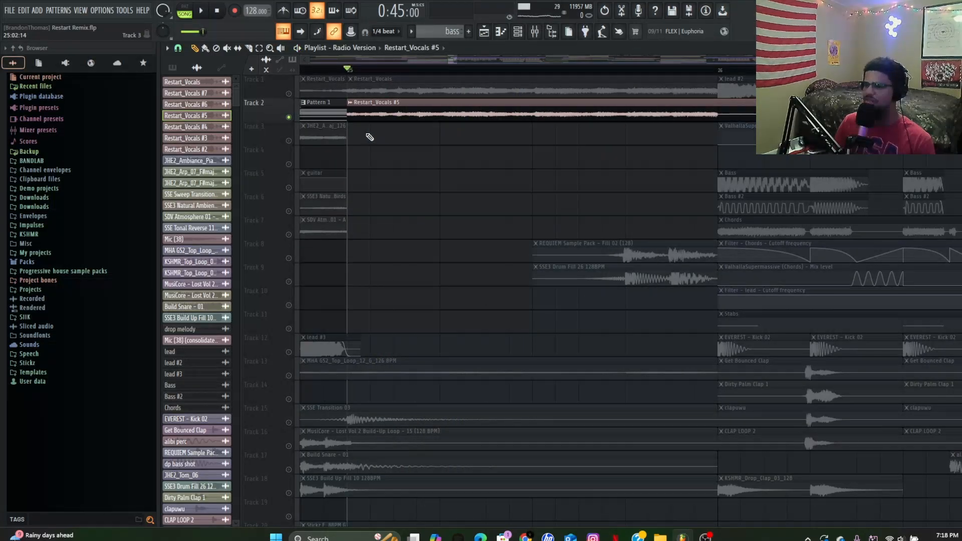
{"action": "right_click", "coordinate": [292, 94]}
{"action": "key", "text": "space"}
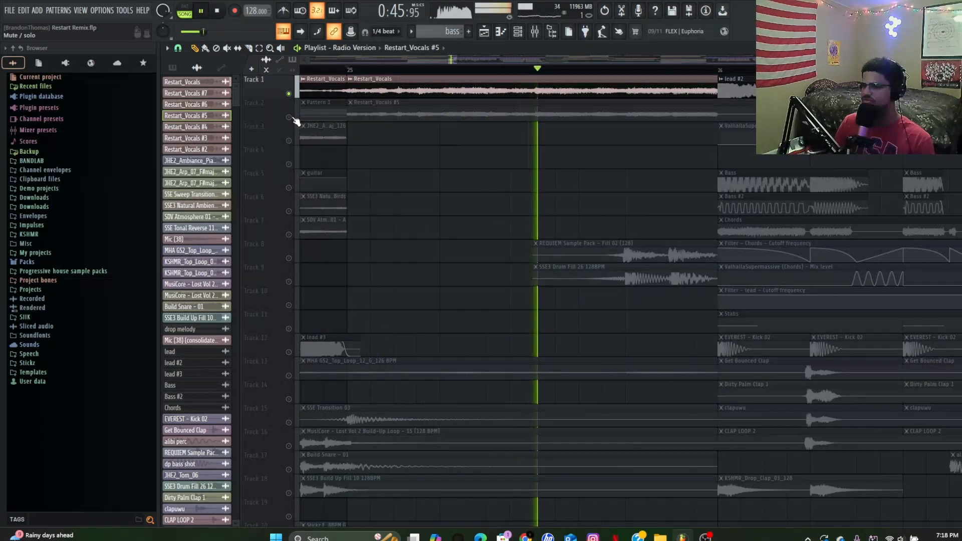
{"action": "left_click", "coordinate": [292, 117]}
{"action": "key", "text": "space"}
{"action": "key", "text": "space"}
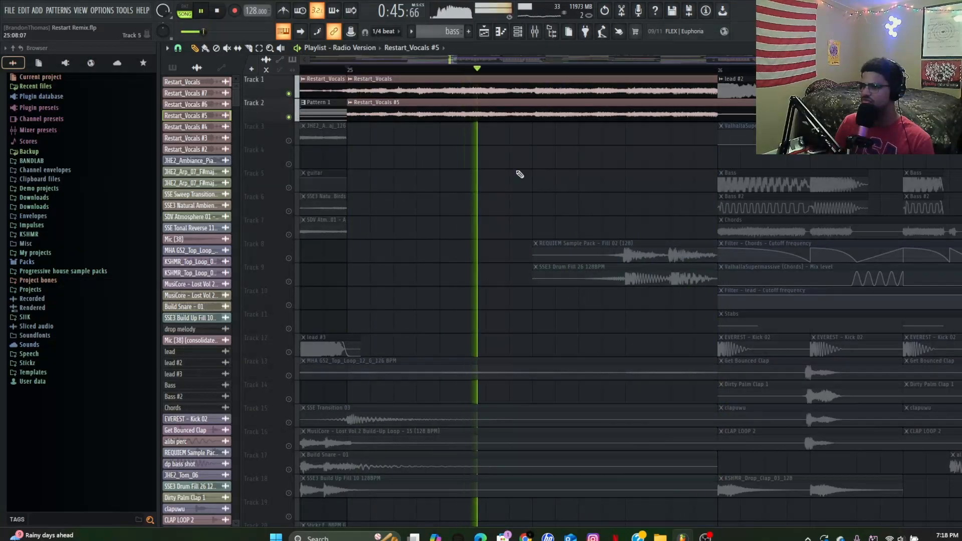
{"action": "scroll", "coordinate": [589, 166], "scroll_direction": "down", "scroll_amount": 2}
{"action": "scroll", "coordinate": [576, 177], "scroll_direction": "down", "scroll_amount": 3}
{"action": "key", "text": "space"}
Step: Turn all tracks back on and bring the start of the drop at bar 26 into view
{"action": "scroll", "coordinate": [521, 202], "scroll_direction": "down", "scroll_amount": 3}
{"action": "scroll", "coordinate": [451, 215], "scroll_direction": "up", "scroll_amount": 3}
{"action": "scroll", "coordinate": [410, 223], "scroll_direction": "down", "scroll_amount": 5}
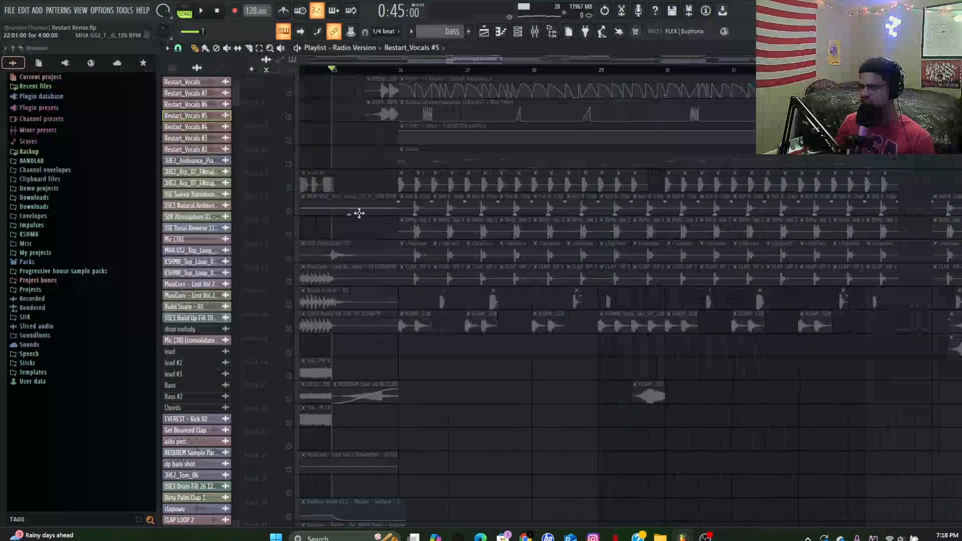
{"action": "right_click", "coordinate": [290, 188]}
{"action": "scroll", "coordinate": [466, 204], "scroll_direction": "up", "scroll_amount": 4}
{"action": "scroll", "coordinate": [452, 206], "scroll_direction": "up", "scroll_amount": 3}
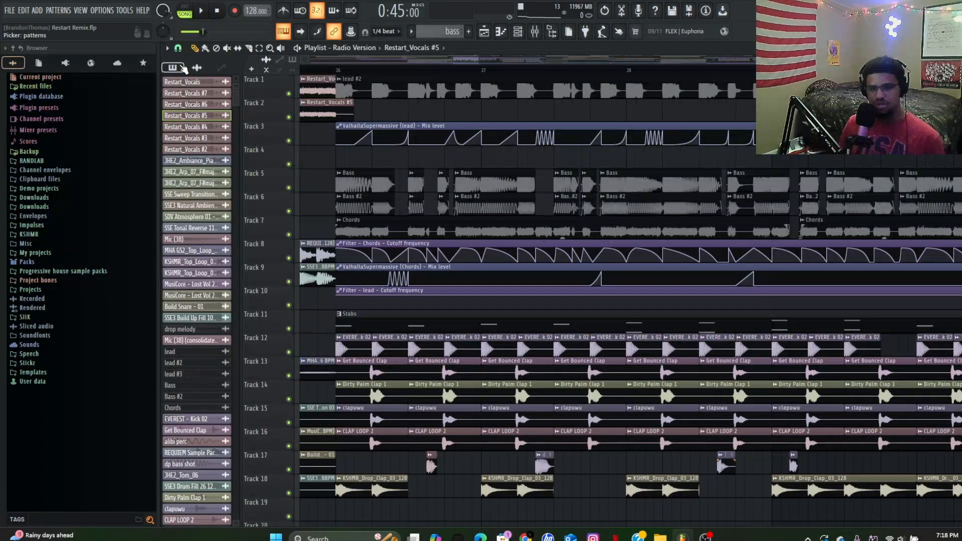
Step: Show the pattern list and open the drop melody pattern's FL Keys notes in the piano roll
{"action": "left_click", "coordinate": [183, 68]}
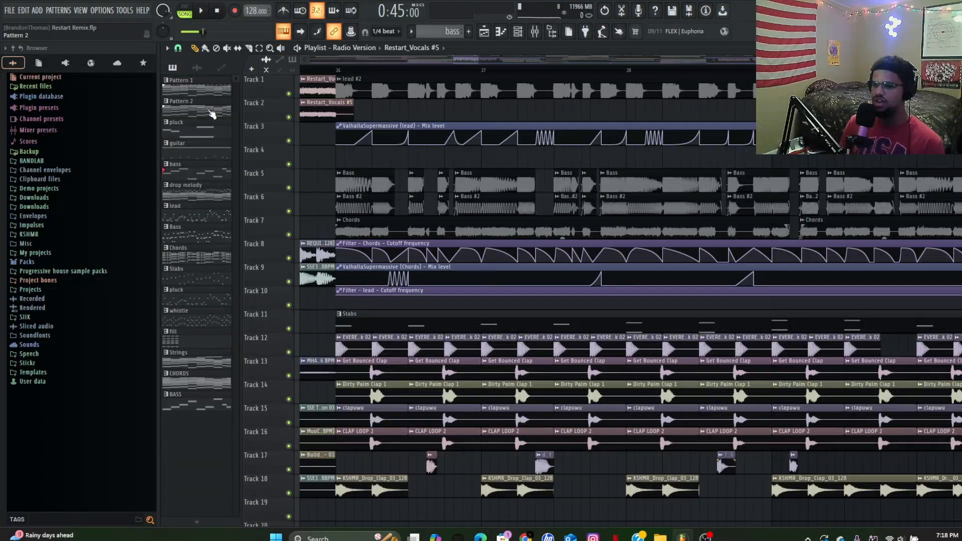
{"action": "double_click", "coordinate": [203, 197]}
{"action": "scroll", "coordinate": [418, 156], "scroll_direction": "up", "scroll_amount": 8}
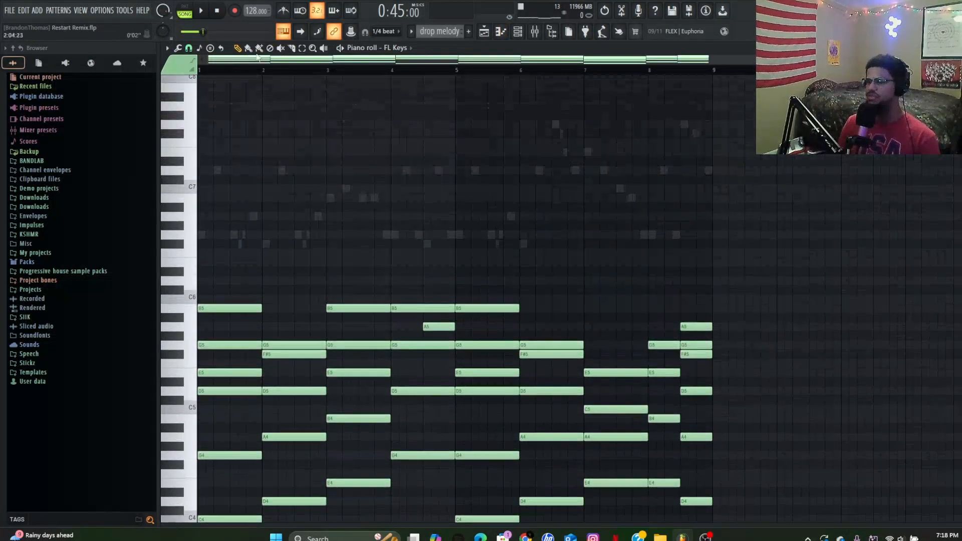
Step: Play the drop melody in pattern mode and open the FL Keys #2 notes from the channel rack
{"action": "left_click", "coordinate": [189, 11]}
{"action": "key", "text": "space"}
{"action": "key", "text": "F5"}
{"action": "left_click", "coordinate": [518, 32]}
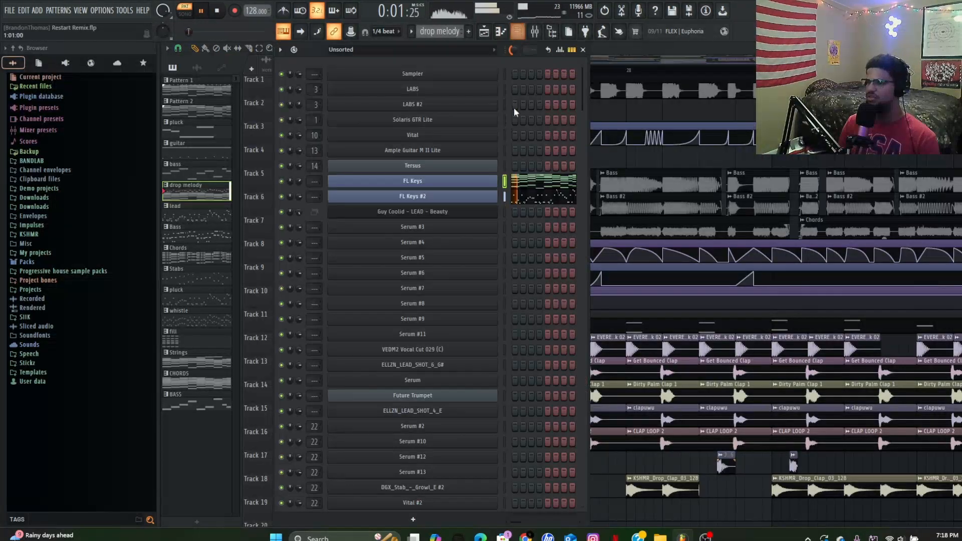
{"action": "left_click", "coordinate": [521, 200]}
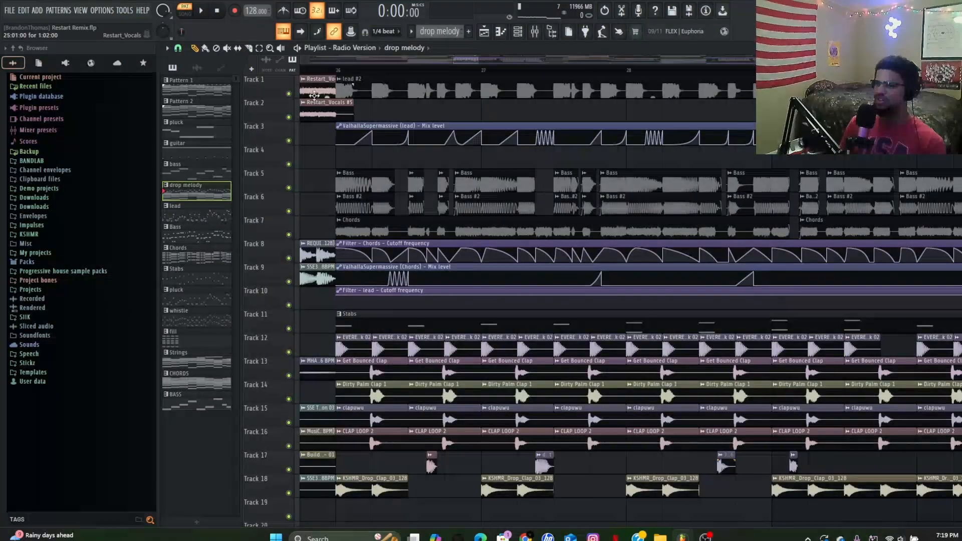
Step: In song mode, solo lead #2 on Track 1 and its ValhallaSupermassive mix automation on Track 3, with playback set to bar 26
{"action": "scroll", "coordinate": [417, 122], "scroll_direction": "down", "scroll_amount": 2}
{"action": "scroll", "coordinate": [423, 188], "scroll_direction": "down", "scroll_amount": 5}
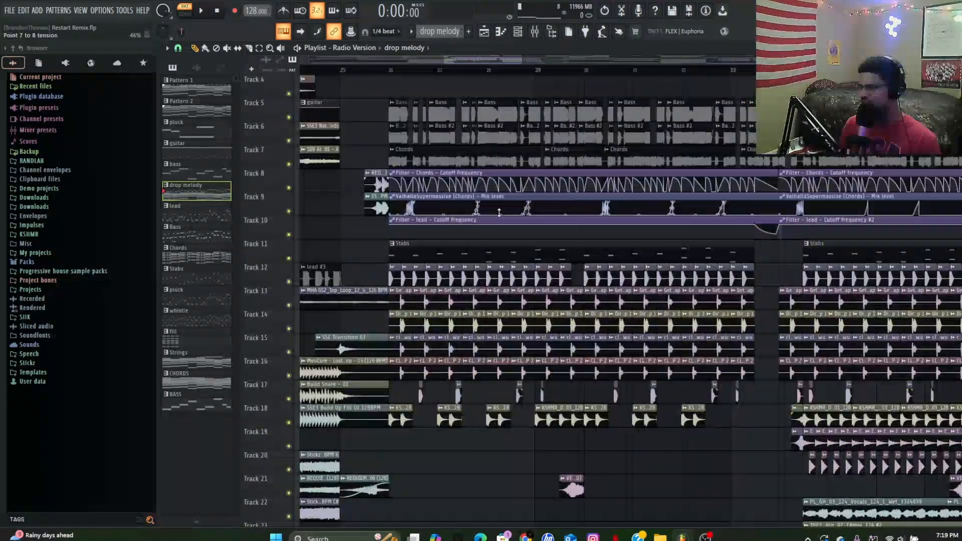
{"action": "scroll", "coordinate": [500, 212], "scroll_direction": "up", "scroll_amount": 3}
{"action": "scroll", "coordinate": [515, 194], "scroll_direction": "down", "scroll_amount": 4}
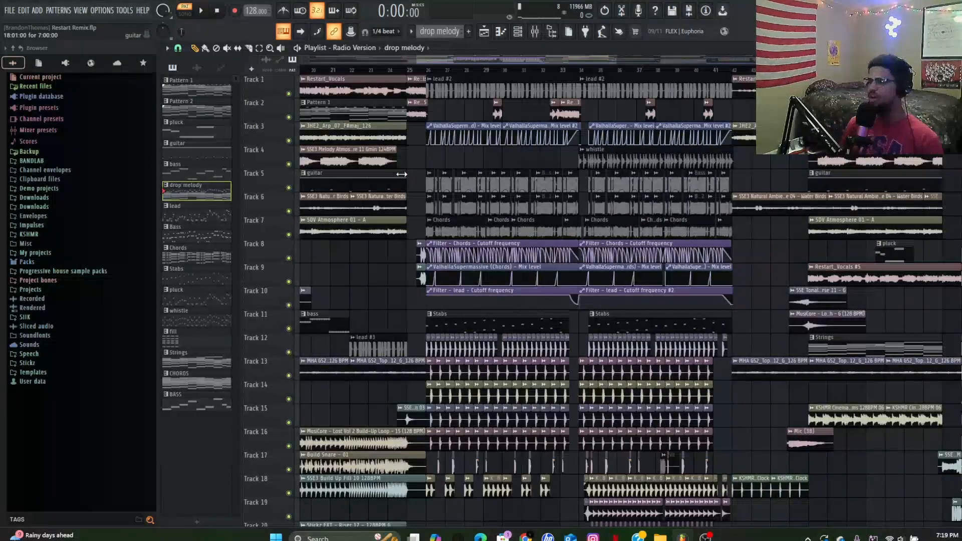
{"action": "scroll", "coordinate": [433, 128], "scroll_direction": "up", "scroll_amount": 3}
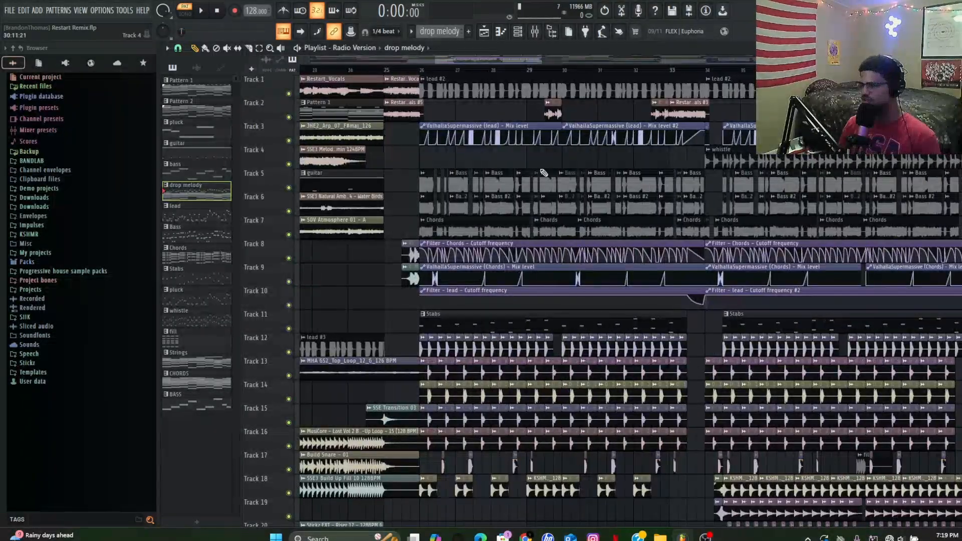
{"action": "scroll", "coordinate": [370, 123], "scroll_direction": "up", "scroll_amount": 4}
{"action": "scroll", "coordinate": [332, 114], "scroll_direction": "up", "scroll_amount": 3}
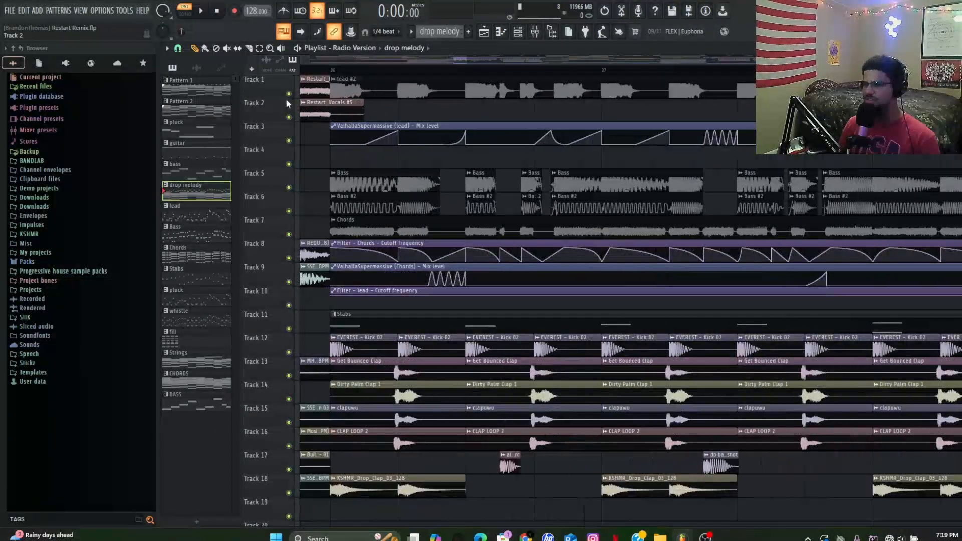
{"action": "right_click", "coordinate": [288, 93]}
{"action": "left_click", "coordinate": [334, 70]}
{"action": "left_click", "coordinate": [290, 141]}
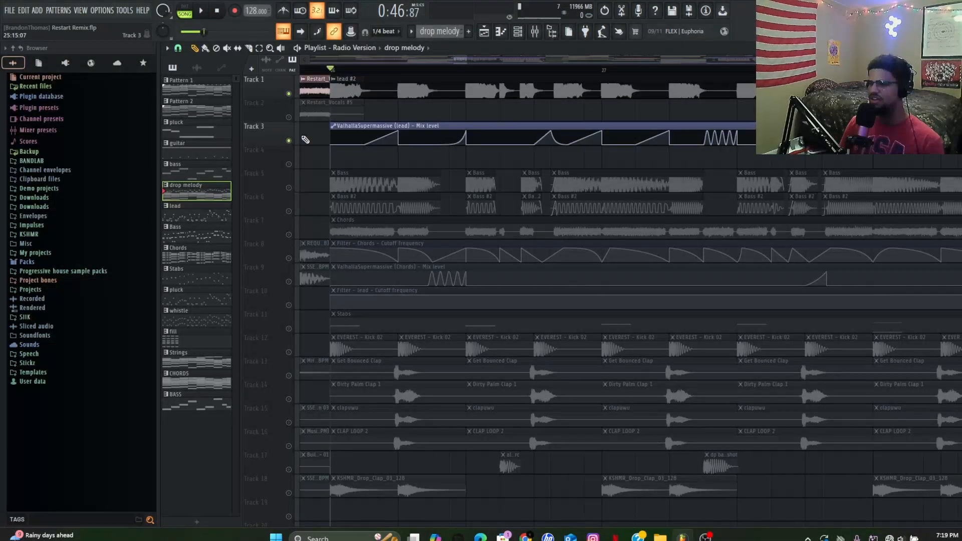
Step: Play the soloed lead #2 with its ValhallaSupermassive mix automation from bar 26 through bar 33, and stop playback
{"action": "key", "text": "space"}
{"action": "scroll", "coordinate": [342, 138], "scroll_direction": "down", "scroll_amount": 3}
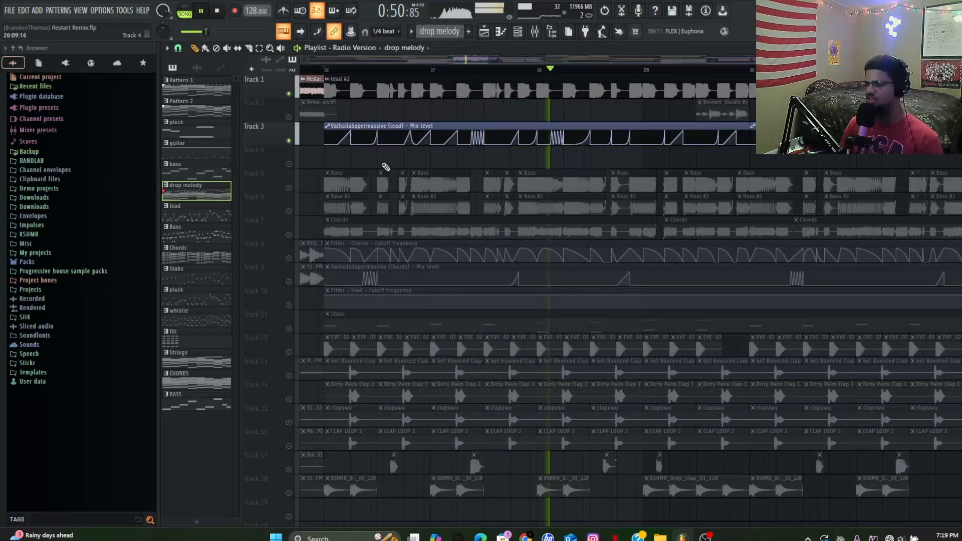
{"action": "scroll", "coordinate": [393, 166], "scroll_direction": "down", "scroll_amount": 2}
{"action": "scroll", "coordinate": [628, 197], "scroll_direction": "up", "scroll_amount": 2}
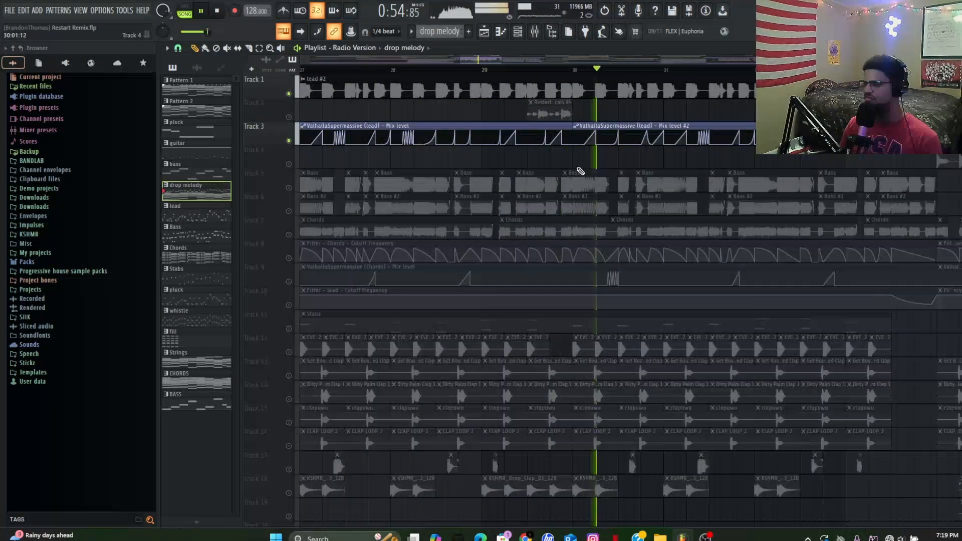
{"action": "scroll", "coordinate": [622, 166], "scroll_direction": "down", "scroll_amount": 3}
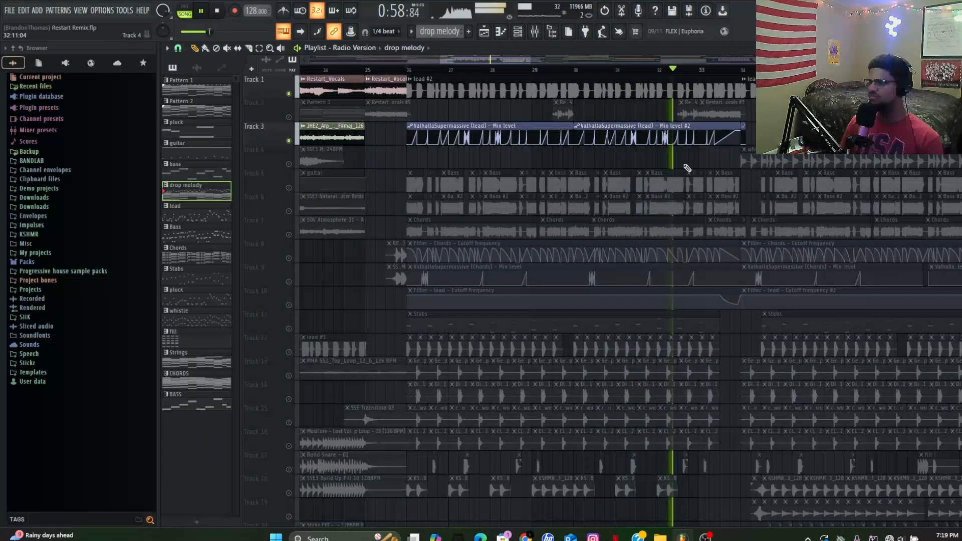
{"action": "scroll", "coordinate": [723, 166], "scroll_direction": "up", "scroll_amount": 2}
{"action": "scroll", "coordinate": [722, 166], "scroll_direction": "down", "scroll_amount": 2}
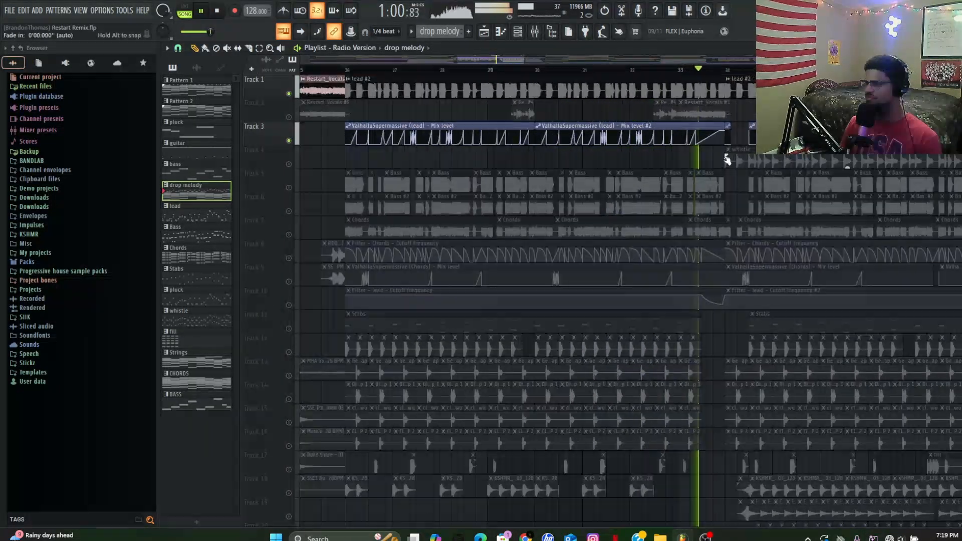
{"action": "key", "text": "space"}
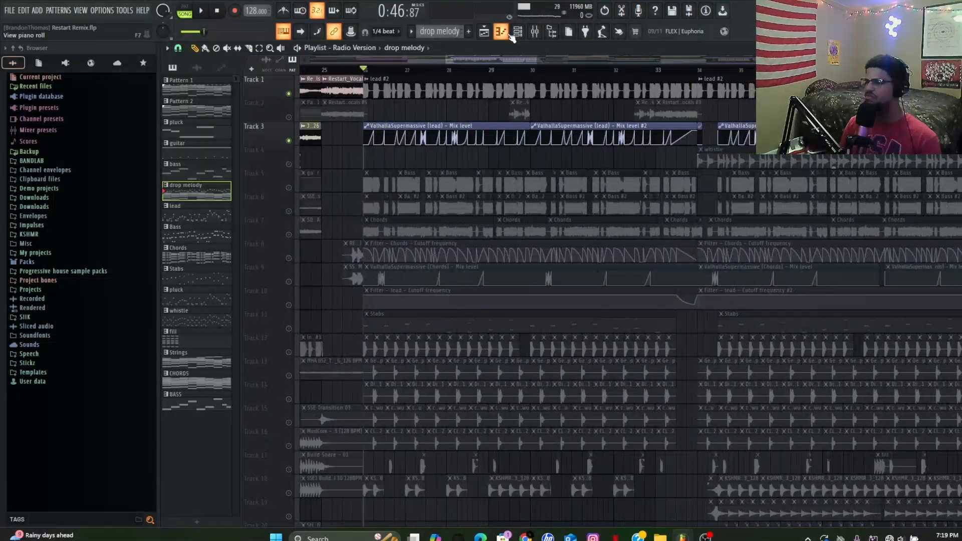
Step: Make lead the active pattern and show its instruments in the channel rack
{"action": "left_click", "coordinate": [410, 32]}
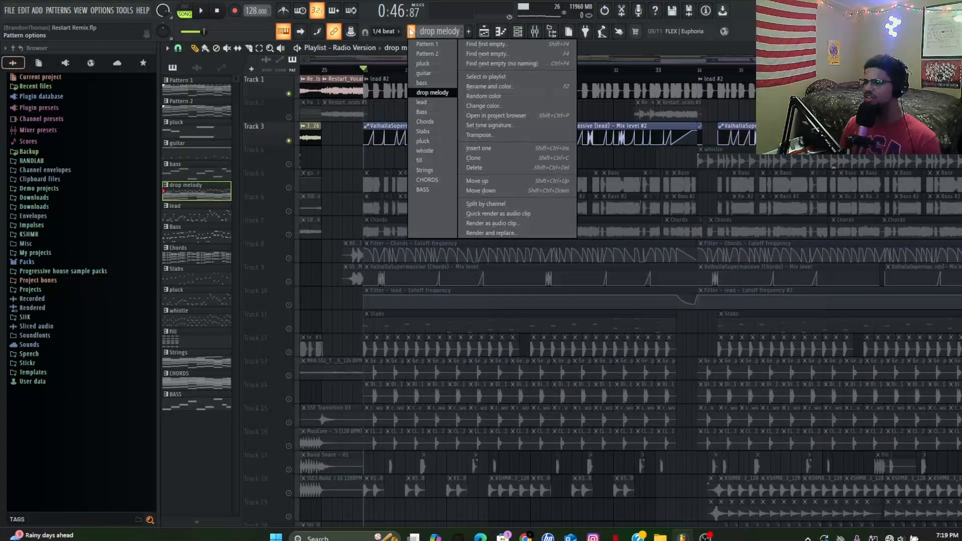
{"action": "left_click", "coordinate": [436, 103]}
{"action": "left_click", "coordinate": [521, 32]}
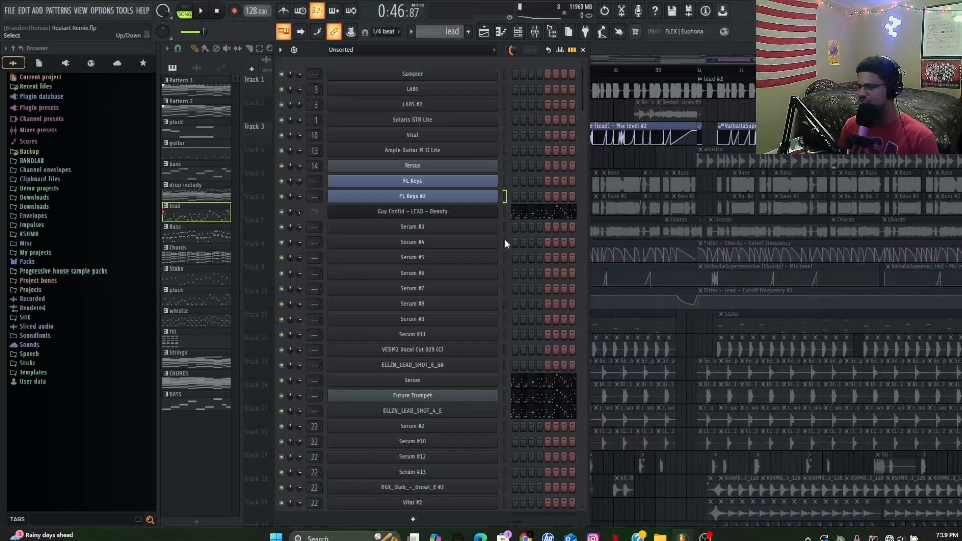
Step: View the Guy Coolid - LEAD - Beauty layer channel's settings, and close them
{"action": "left_click", "coordinate": [475, 214]}
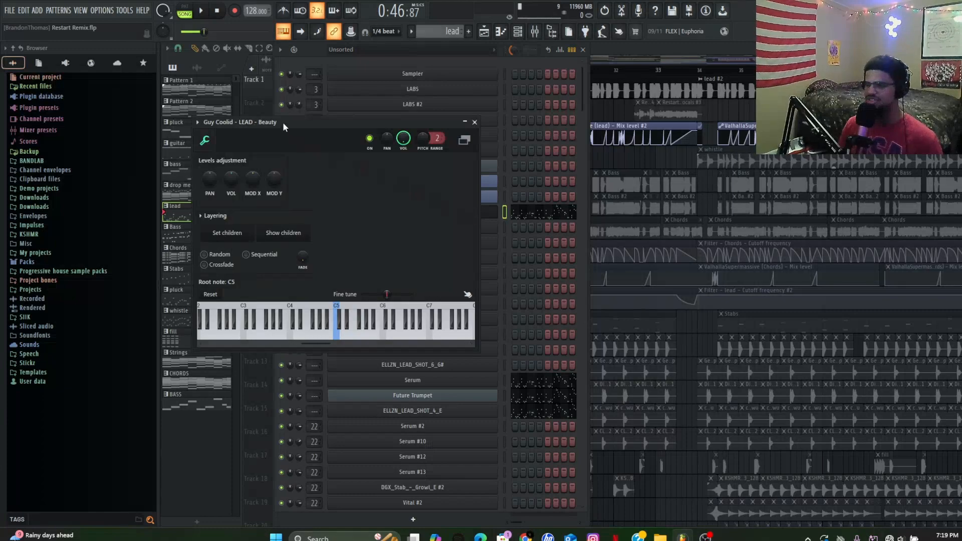
{"action": "left_click_drag", "start_coordinate": [283, 122], "coordinate": [377, 94]}
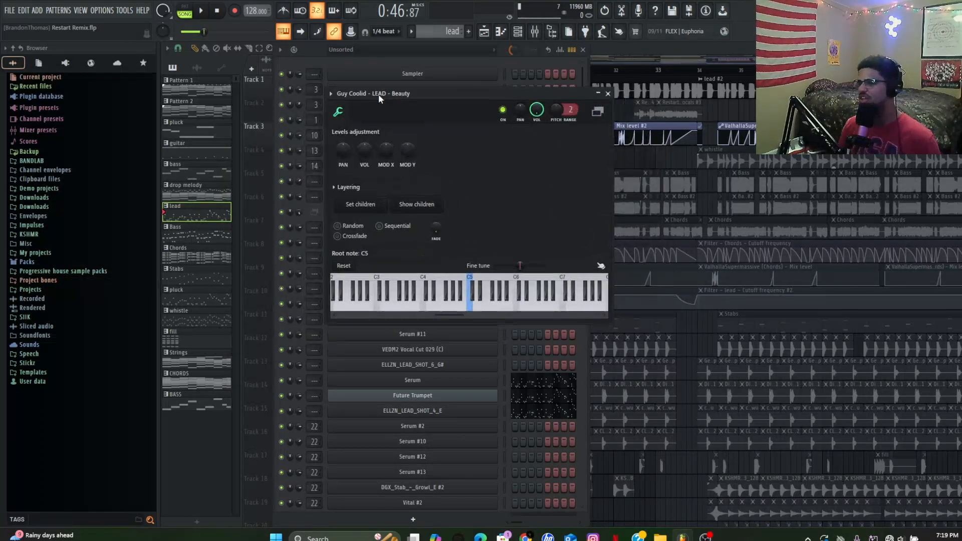
{"action": "left_click", "coordinate": [331, 94]}
{"action": "left_click", "coordinate": [380, 90]}
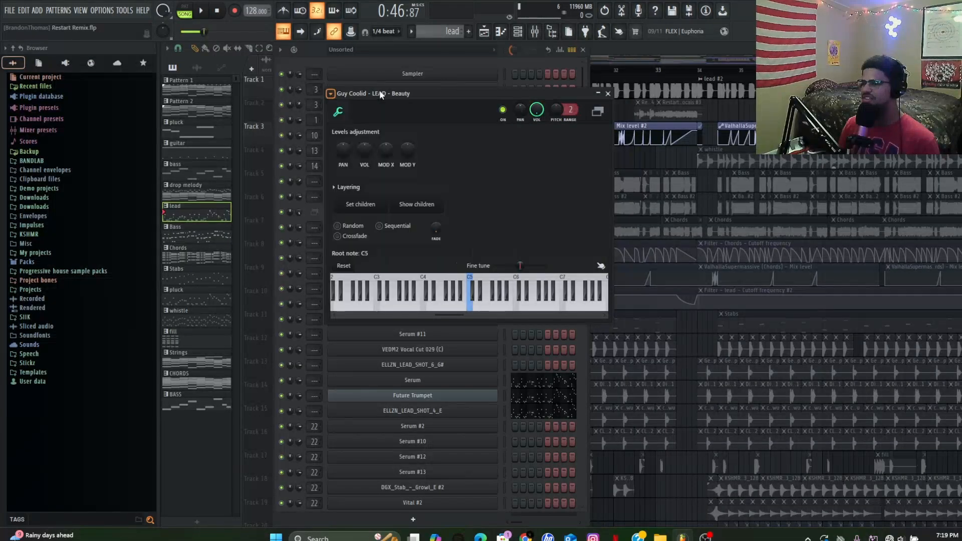
{"action": "left_click", "coordinate": [608, 94]}
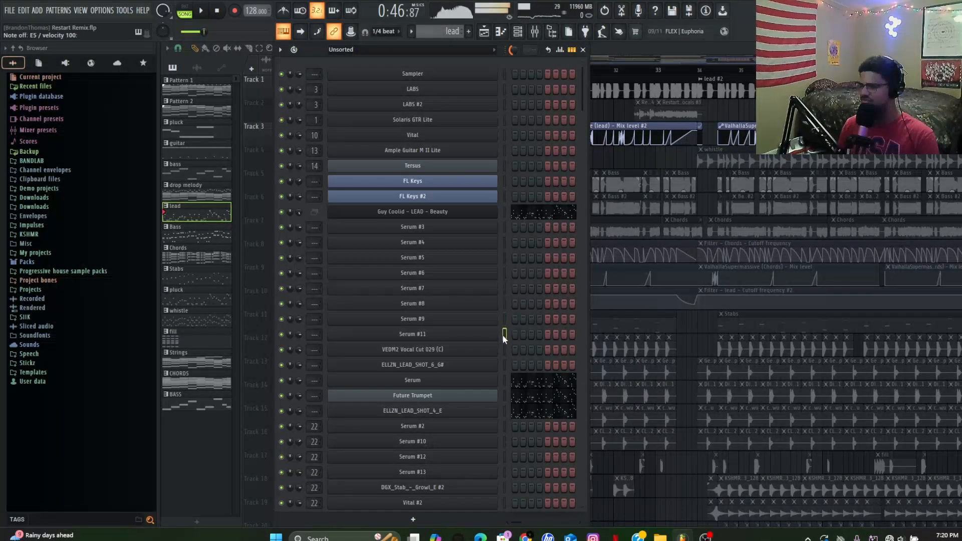
Step: Select the ELLZN_LEAD_SHOT_6_G# channel and view the VEDM2 Vocal Cut 029 (C) sampler settings
{"action": "left_click", "coordinate": [504, 365]}
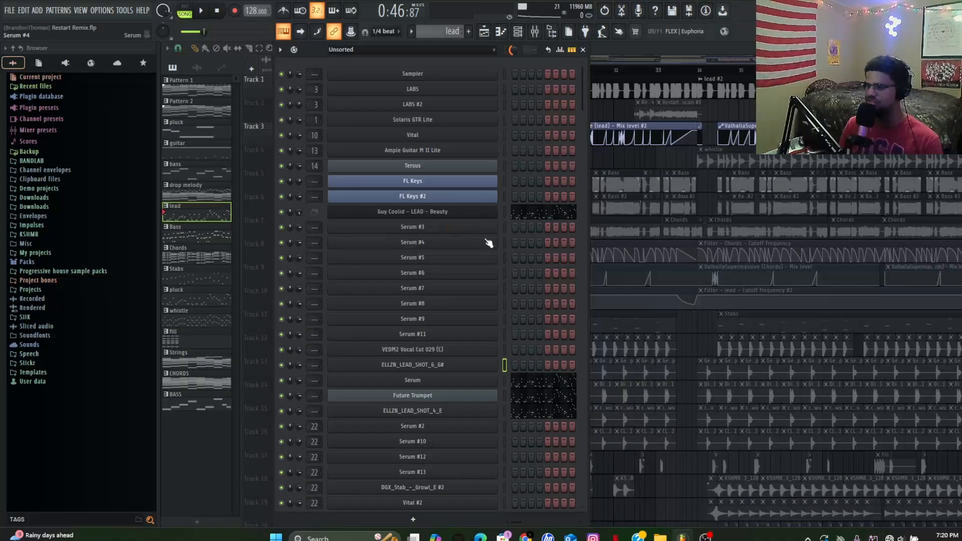
{"action": "left_click", "coordinate": [491, 351]}
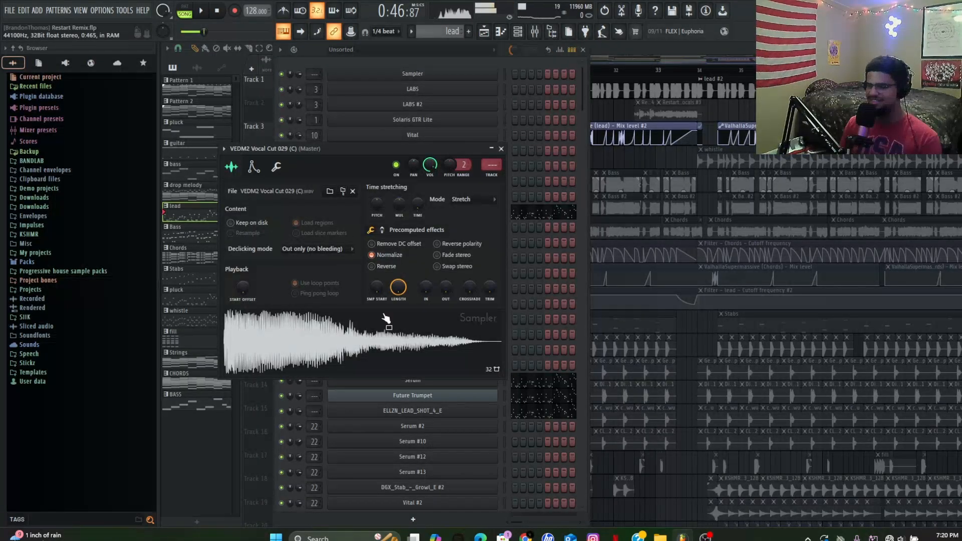
{"action": "left_click", "coordinate": [501, 149]}
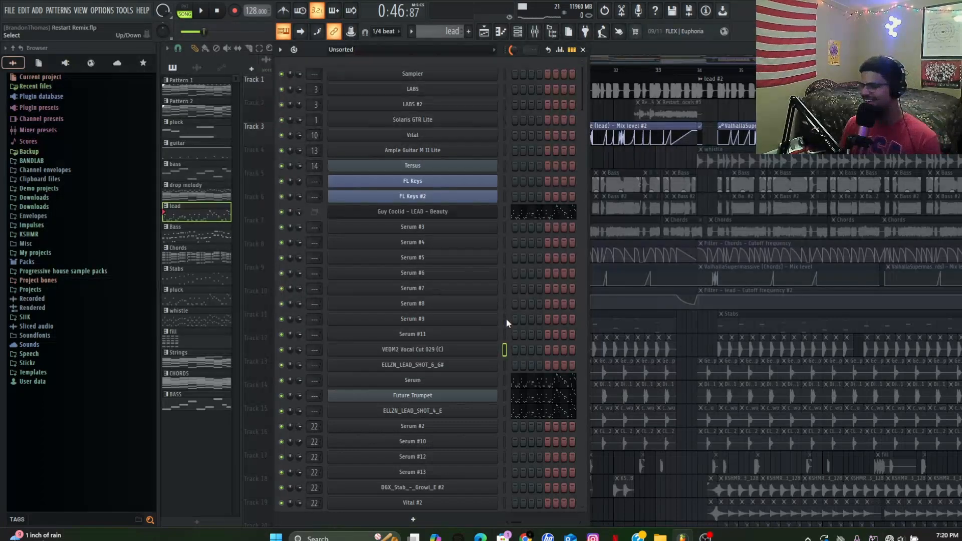
Step: Audition the Serum and ELLZN_LEAD_SHOT_4_E channels of the lead, and close the channel rack
{"action": "scroll", "coordinate": [506, 317], "scroll_direction": "down", "scroll_amount": 4}
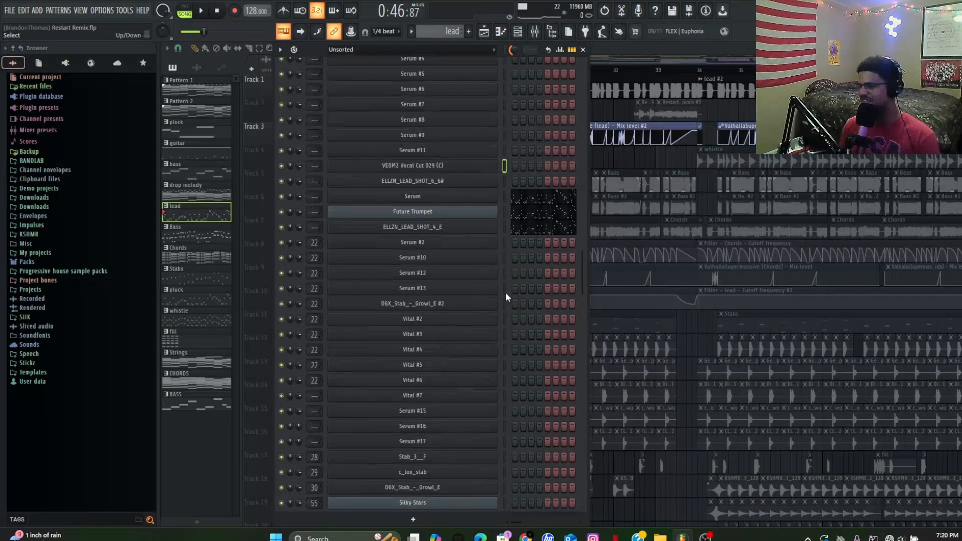
{"action": "left_click", "coordinate": [505, 197]}
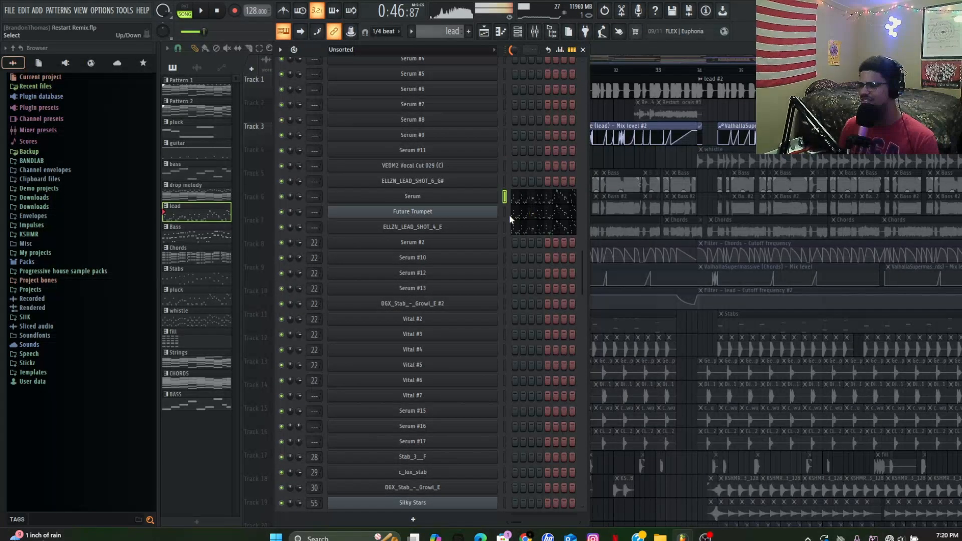
{"action": "left_click", "coordinate": [504, 228]}
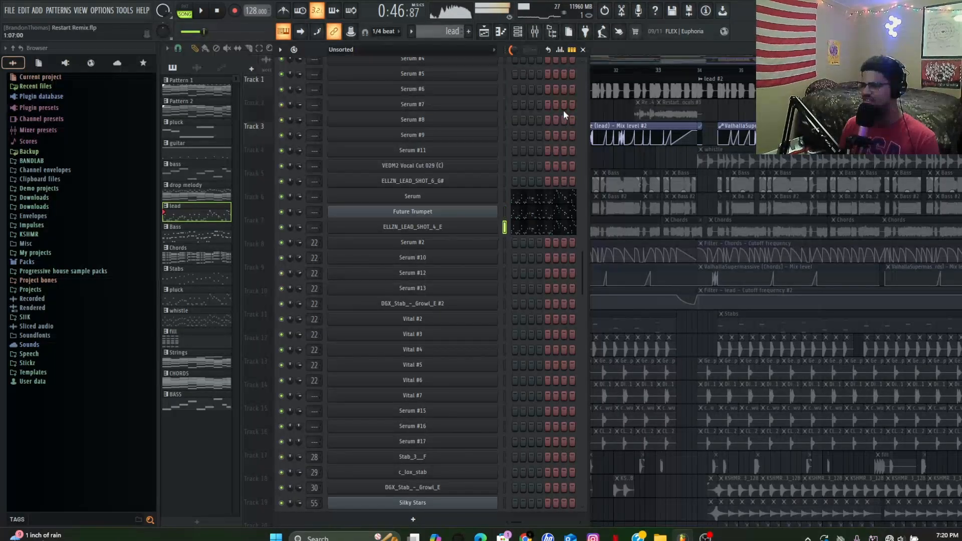
{"action": "left_click", "coordinate": [582, 50]}
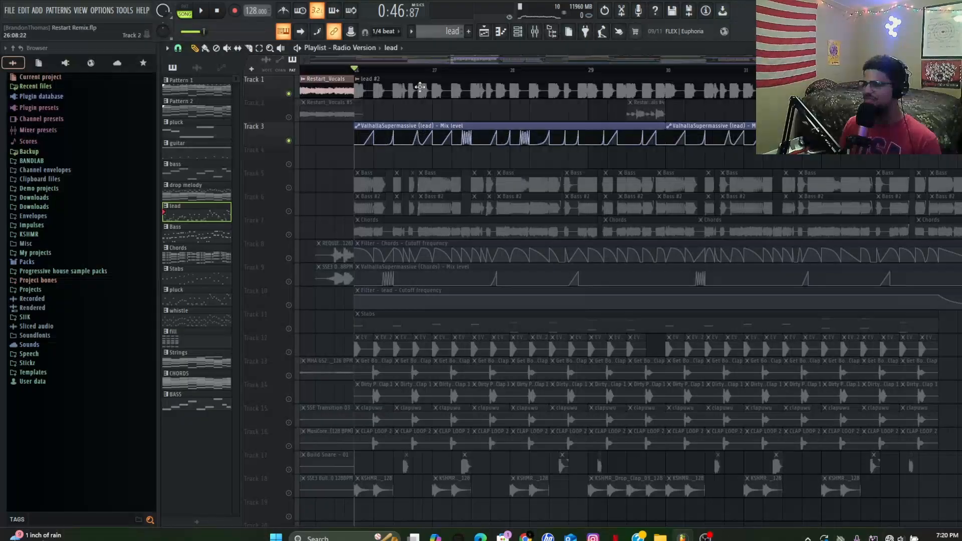
Step: Select the lead #2 clip in the playlist and show its lead insert in the mixer
{"action": "left_click", "coordinate": [535, 33]}
{"action": "scroll", "coordinate": [405, 183], "scroll_direction": "down", "scroll_amount": 10}
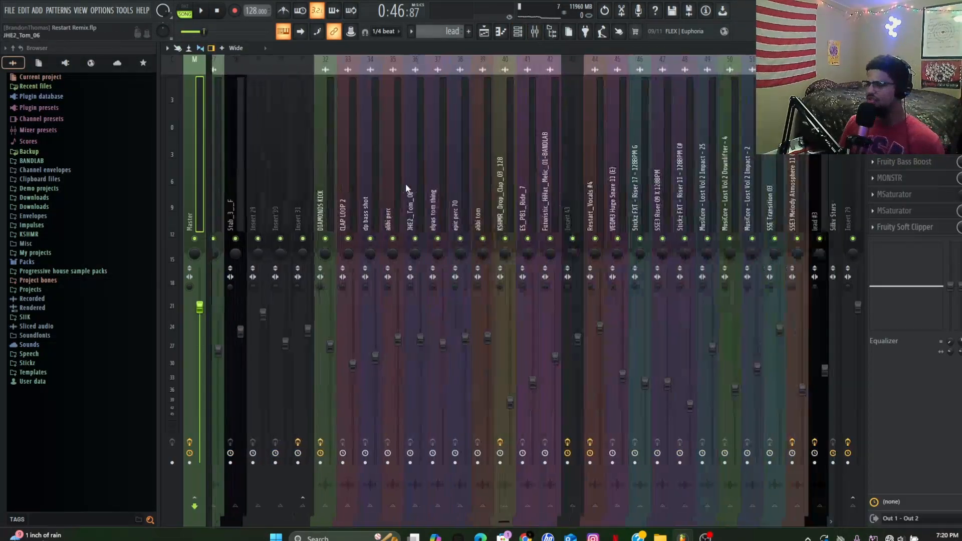
{"action": "left_click", "coordinate": [490, 35]}
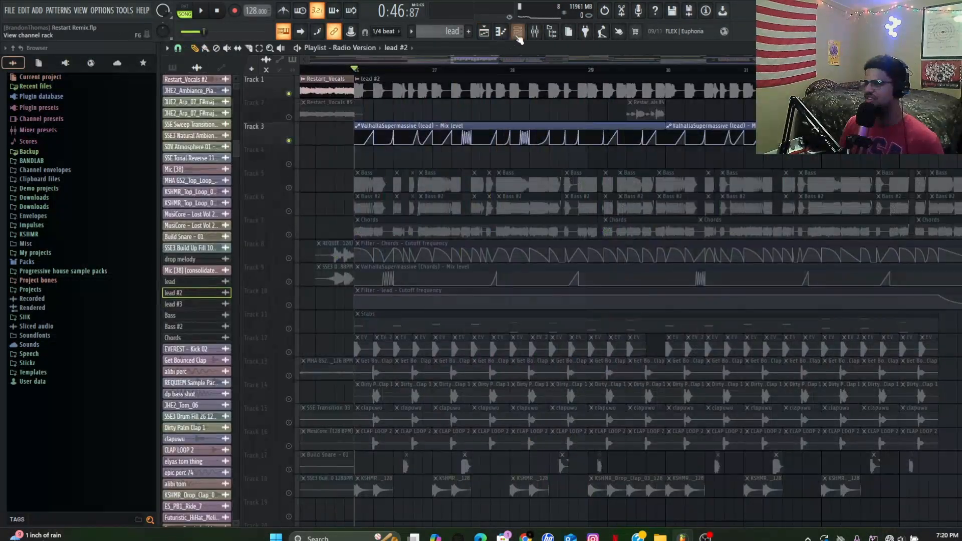
{"action": "left_click", "coordinate": [535, 33]}
{"action": "scroll", "coordinate": [489, 150], "scroll_direction": "up", "scroll_amount": 5}
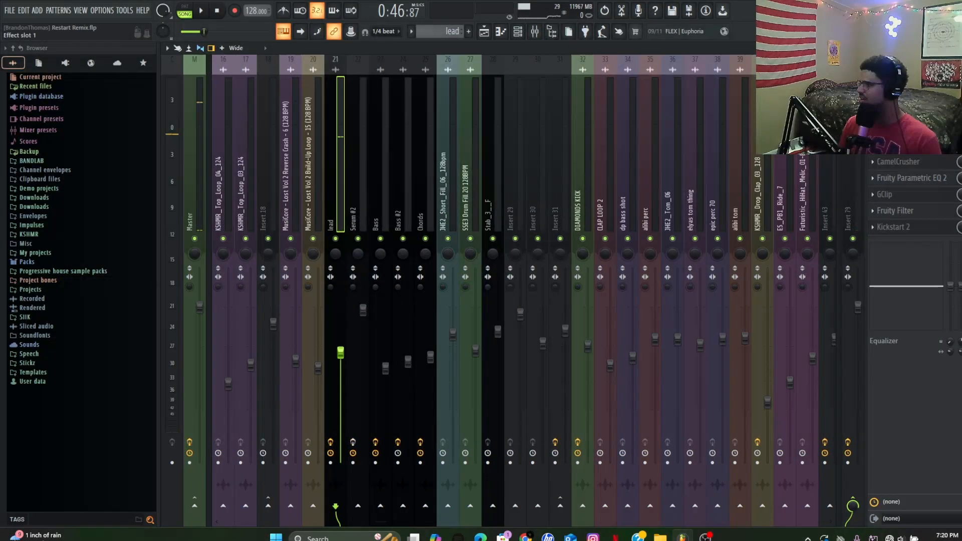
Step: Inspect the first Fruity Parametric EQ 2 and the AllPassPhase effect on the lead insert
{"action": "left_click", "coordinate": [909, 80]}
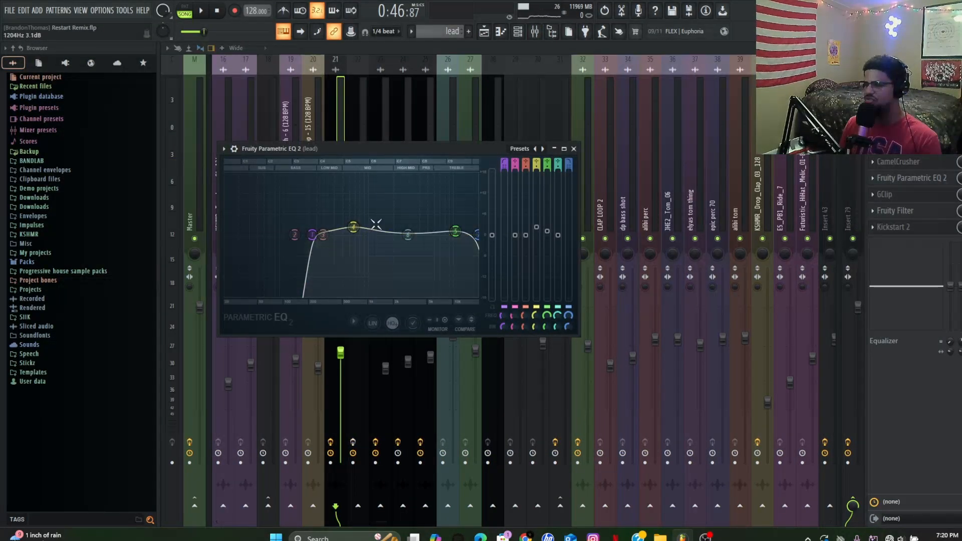
{"action": "left_click", "coordinate": [574, 149]}
{"action": "left_click", "coordinate": [902, 97]}
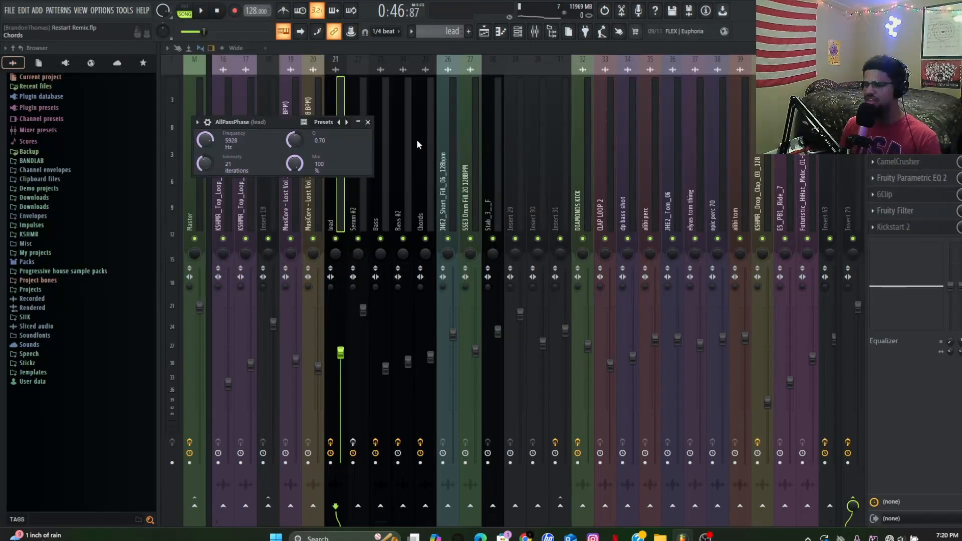
{"action": "left_click", "coordinate": [368, 122]}
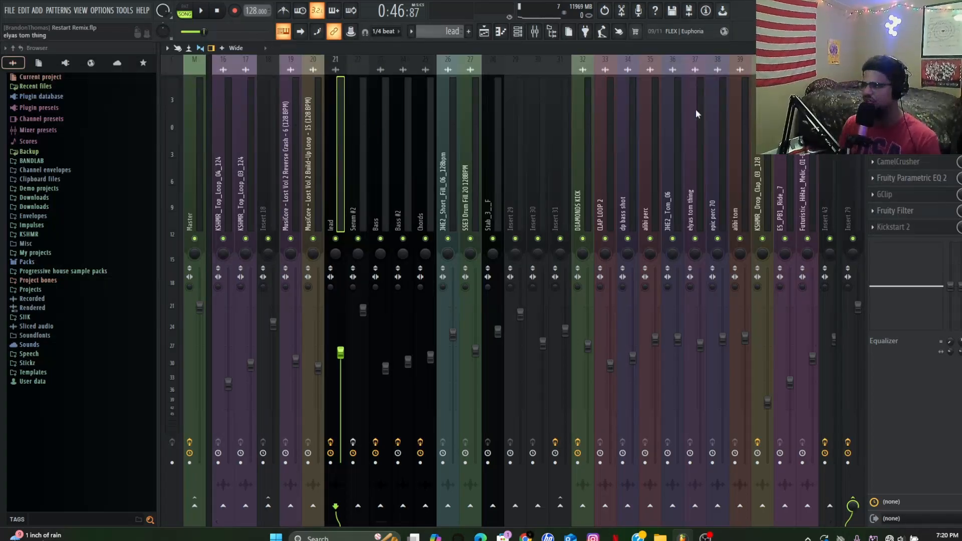
Step: Inspect the ValhallaSupermassive, OTT and kHs Distortion effects on the lead insert
{"action": "left_click", "coordinate": [899, 113]}
{"action": "left_click_drag", "start_coordinate": [409, 133], "coordinate": [461, 91]}
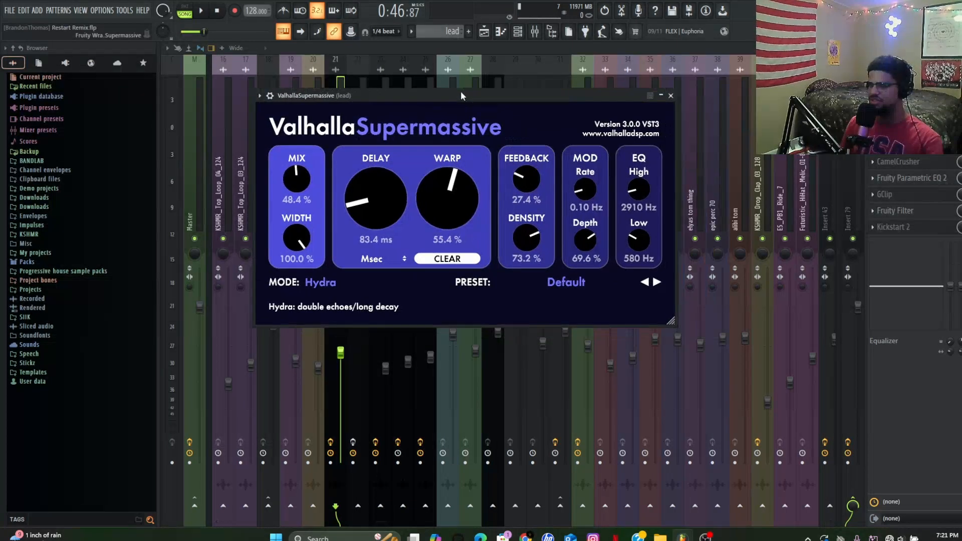
{"action": "left_click", "coordinate": [899, 129]}
{"action": "left_click", "coordinate": [899, 145]}
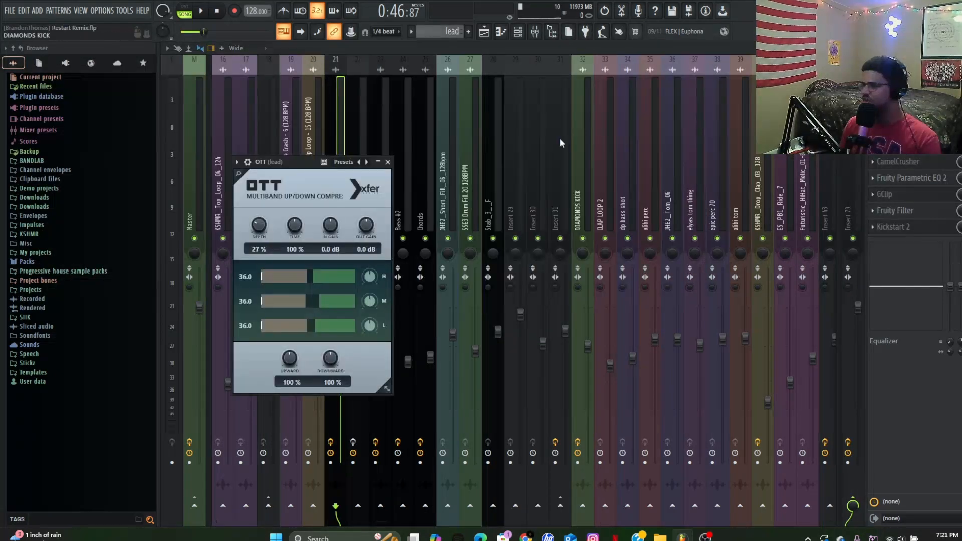
{"action": "left_click", "coordinate": [388, 162]}
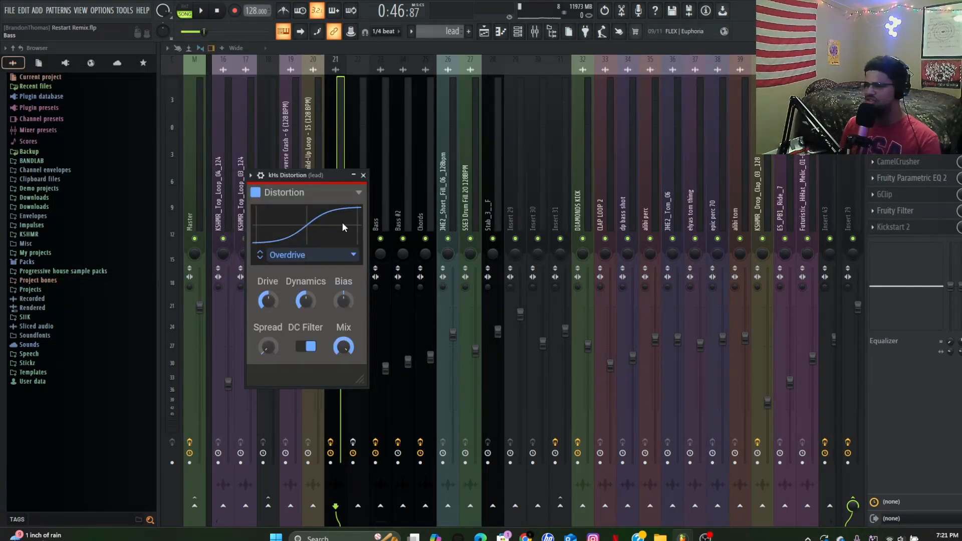
{"action": "left_click", "coordinate": [363, 176]}
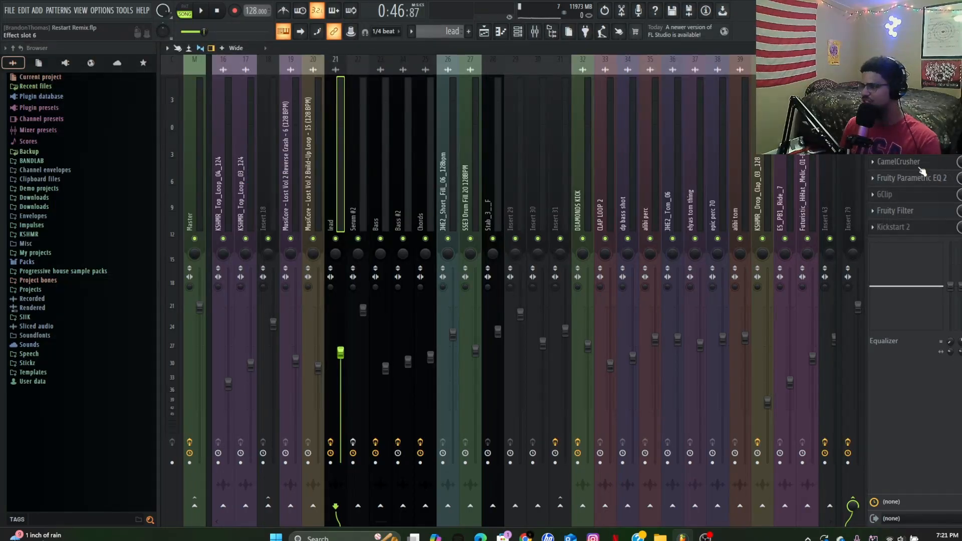
Step: Inspect the CamelCrusher effect and the second Fruity Parametric EQ 2 on the lead insert
{"action": "left_click", "coordinate": [918, 165]}
{"action": "left_click_drag", "start_coordinate": [236, 97], "coordinate": [308, 101]}
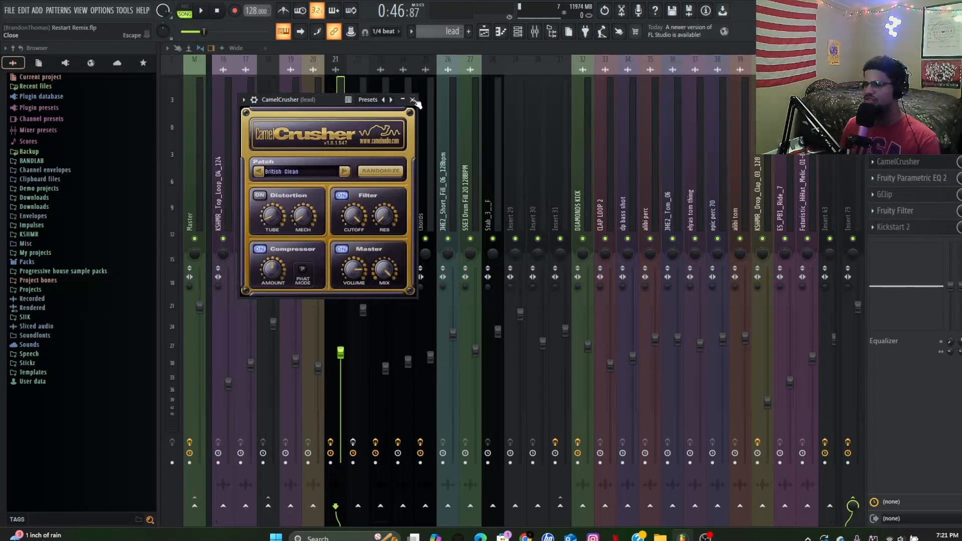
{"action": "left_click", "coordinate": [413, 100]}
{"action": "left_click", "coordinate": [911, 178]}
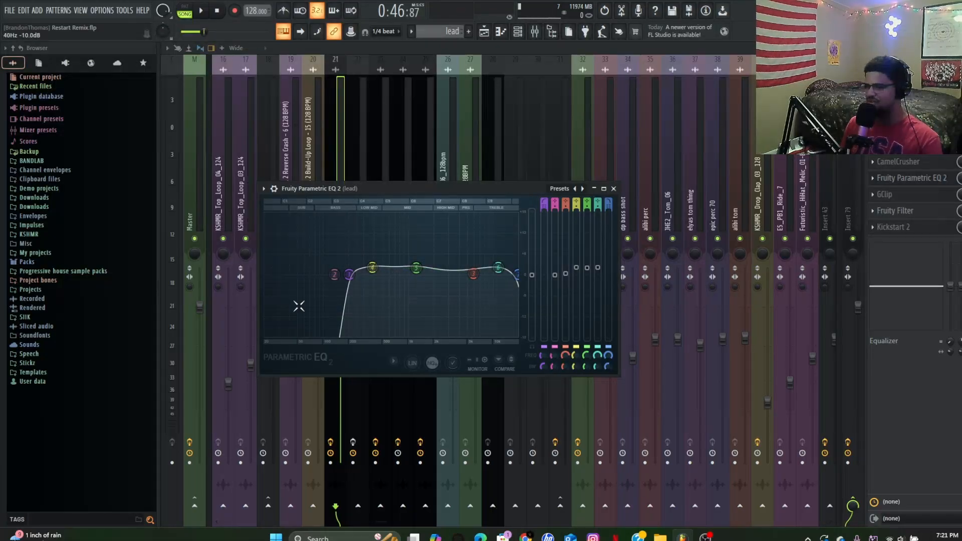
{"action": "left_click", "coordinate": [614, 189]}
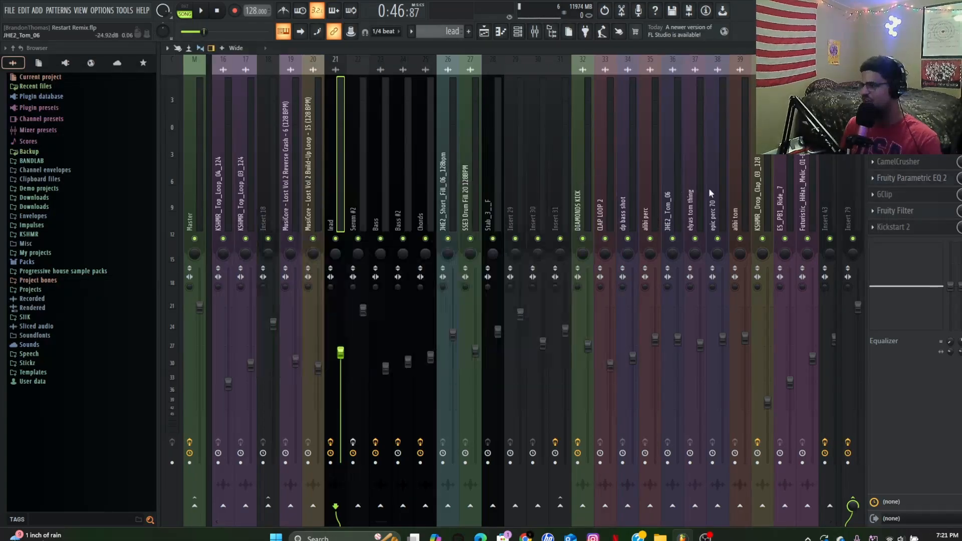
Step: Inspect the lead insert's GClip and Fruity Filter effects, and return to the playlist
{"action": "left_click_drag", "start_coordinate": [262, 108], "coordinate": [330, 113]}
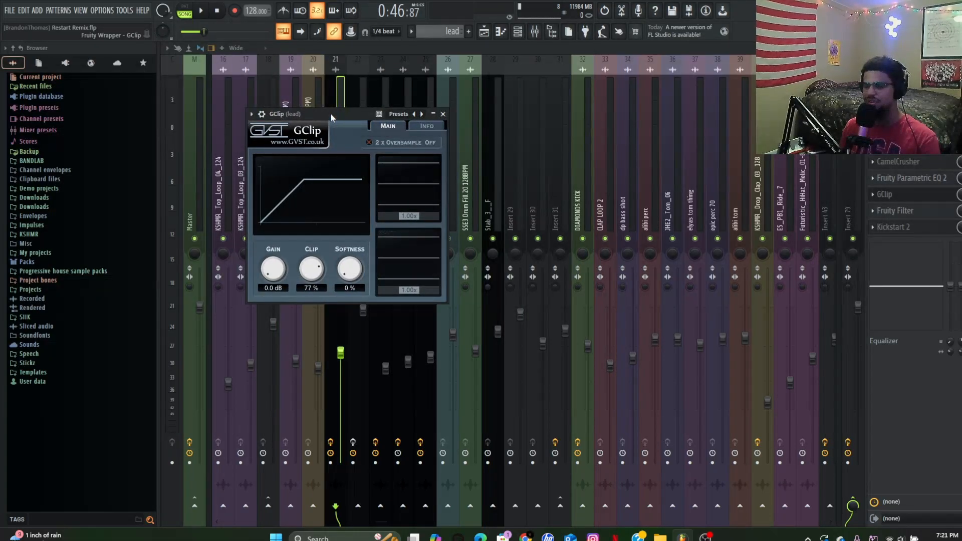
{"action": "left_click", "coordinate": [927, 215]}
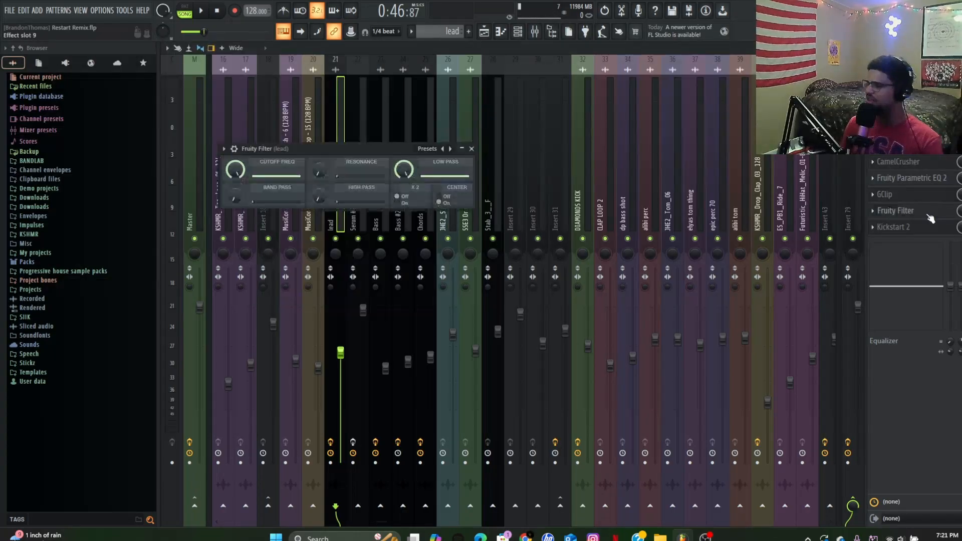
{"action": "left_click", "coordinate": [471, 149]}
{"action": "left_click", "coordinate": [537, 162]}
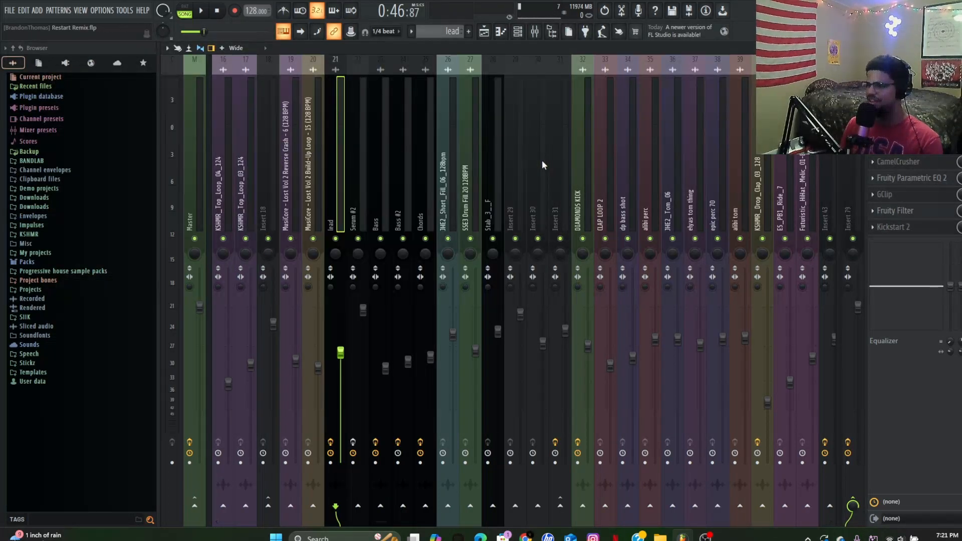
{"action": "left_click", "coordinate": [484, 31]}
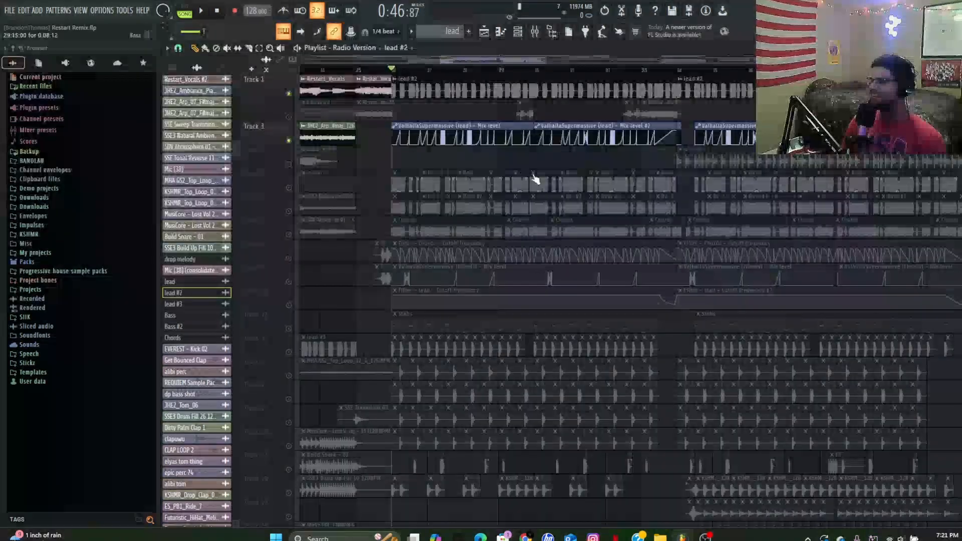
Step: Solo the Restart_Vocals clips on Track 2 and play the vocal chops leading into bar 34
{"action": "right_click", "coordinate": [289, 118]}
{"action": "scroll", "coordinate": [493, 117], "scroll_direction": "down", "scroll_amount": 3}
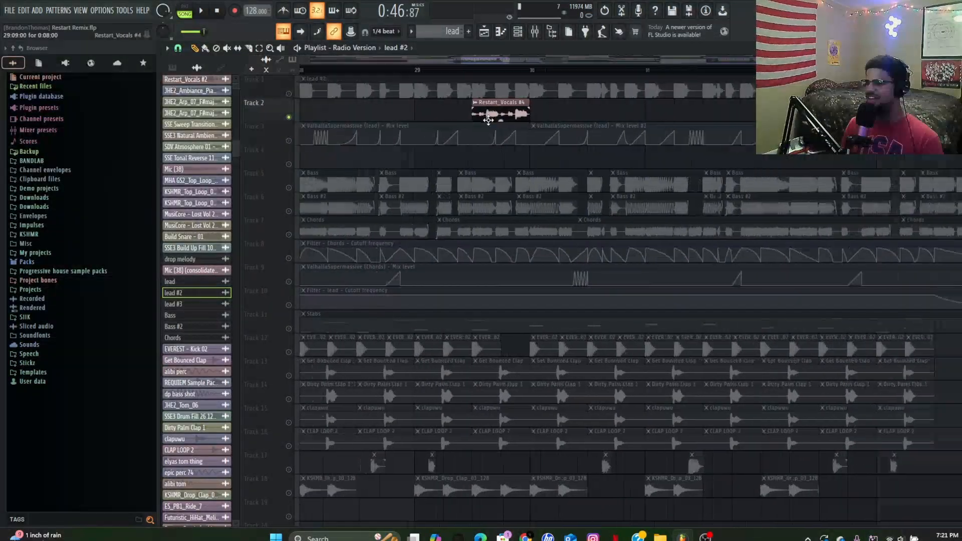
{"action": "scroll", "coordinate": [501, 115], "scroll_direction": "up", "scroll_amount": 3}
{"action": "left_click", "coordinate": [439, 69]}
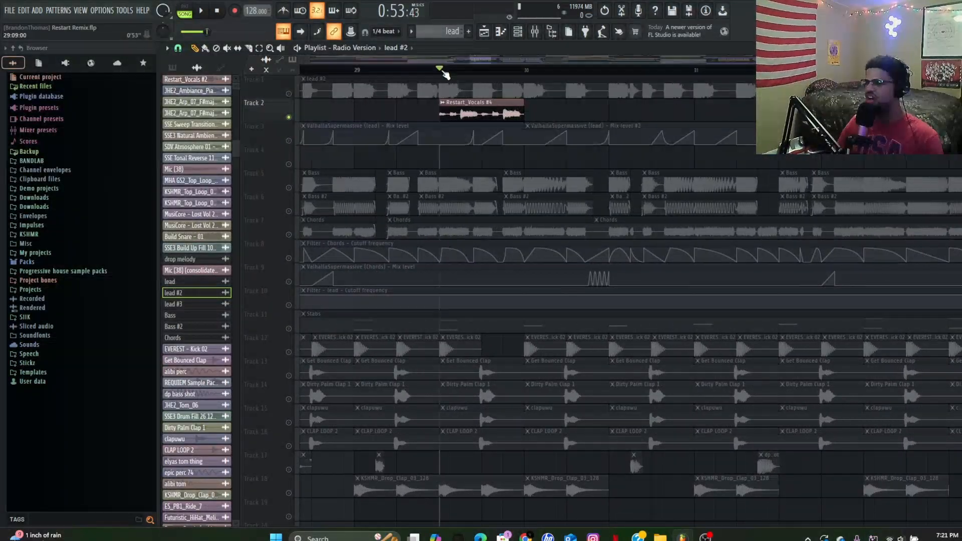
{"action": "scroll", "coordinate": [463, 124], "scroll_direction": "down", "scroll_amount": 5}
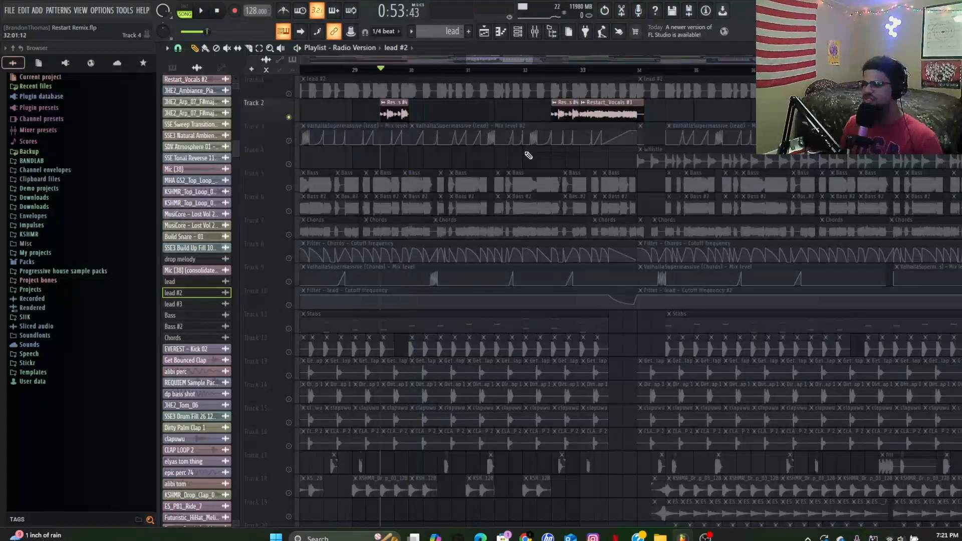
{"action": "scroll", "coordinate": [601, 153], "scroll_direction": "up", "scroll_amount": 3}
{"action": "left_click", "coordinate": [454, 70]}
{"action": "key", "text": "space"}
{"action": "scroll", "coordinate": [524, 135], "scroll_direction": "down", "scroll_amount": 3}
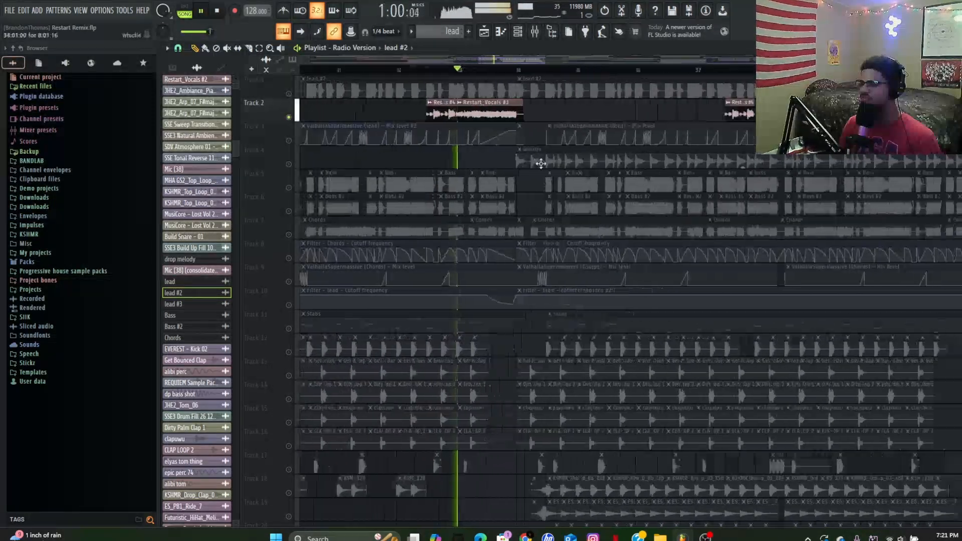
{"action": "scroll", "coordinate": [541, 164], "scroll_direction": "up", "scroll_amount": 2}
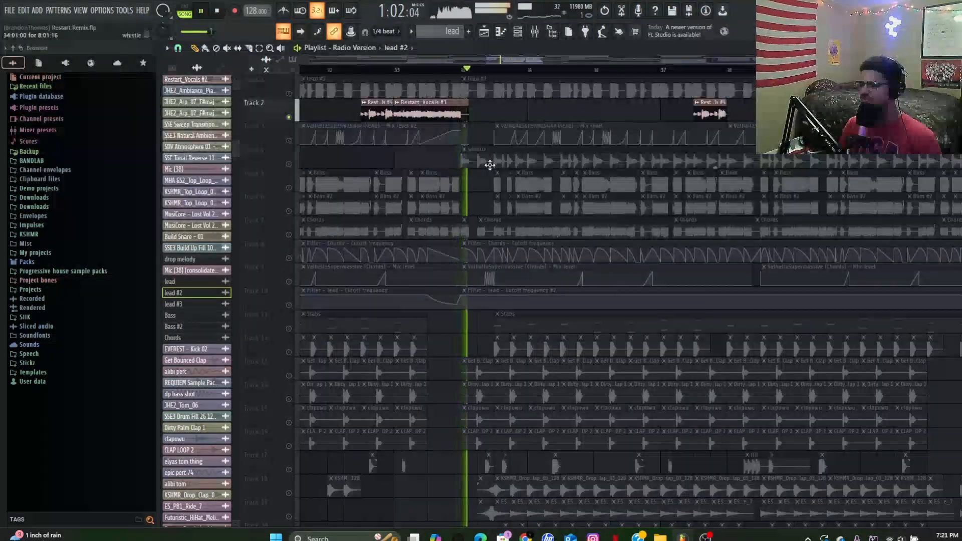
{"action": "key", "text": "space"}
Step: Solo the whistle on Track 4, re-enable the Track 3 reverb automation, and audition them from bar 34
{"action": "scroll", "coordinate": [371, 148], "scroll_direction": "down", "scroll_amount": 2}
{"action": "right_click", "coordinate": [288, 164]}
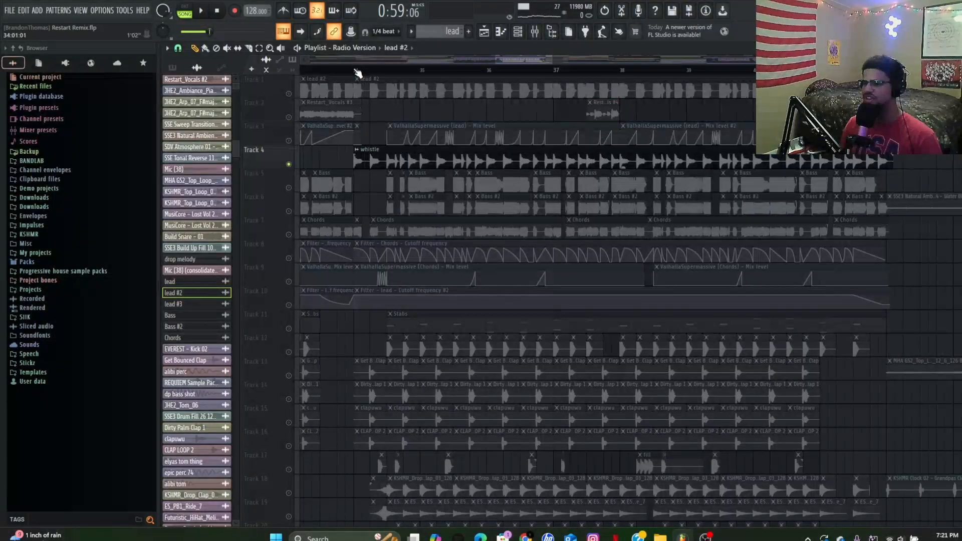
{"action": "left_click", "coordinate": [357, 71]}
{"action": "key", "text": "space"}
{"action": "right_click", "coordinate": [289, 141]}
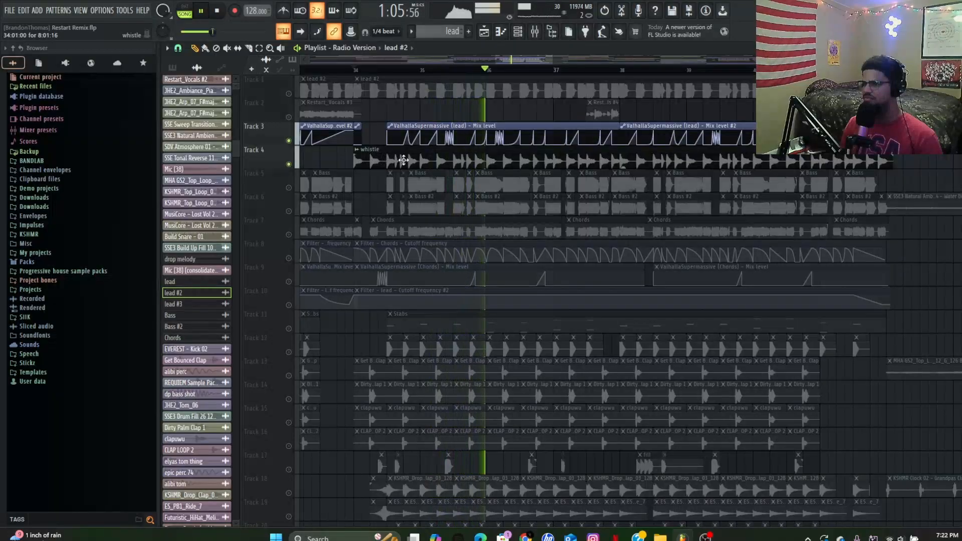
{"action": "scroll", "coordinate": [414, 164], "scroll_direction": "down", "scroll_amount": 2}
{"action": "scroll", "coordinate": [494, 178], "scroll_direction": "up", "scroll_amount": 2}
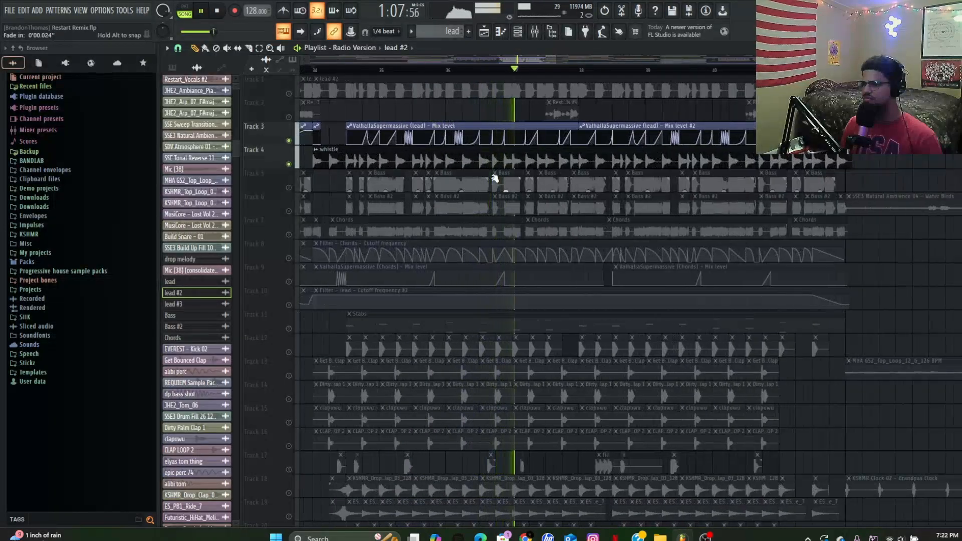
{"action": "scroll", "coordinate": [493, 179], "scroll_direction": "down", "scroll_amount": 3}
{"action": "key", "text": "space"}
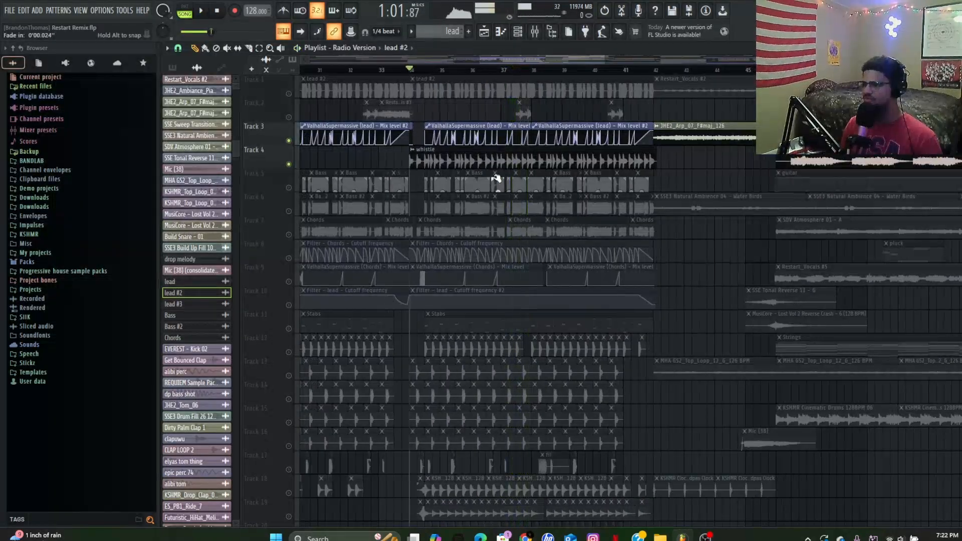
{"action": "scroll", "coordinate": [496, 178], "scroll_direction": "up", "scroll_amount": 4}
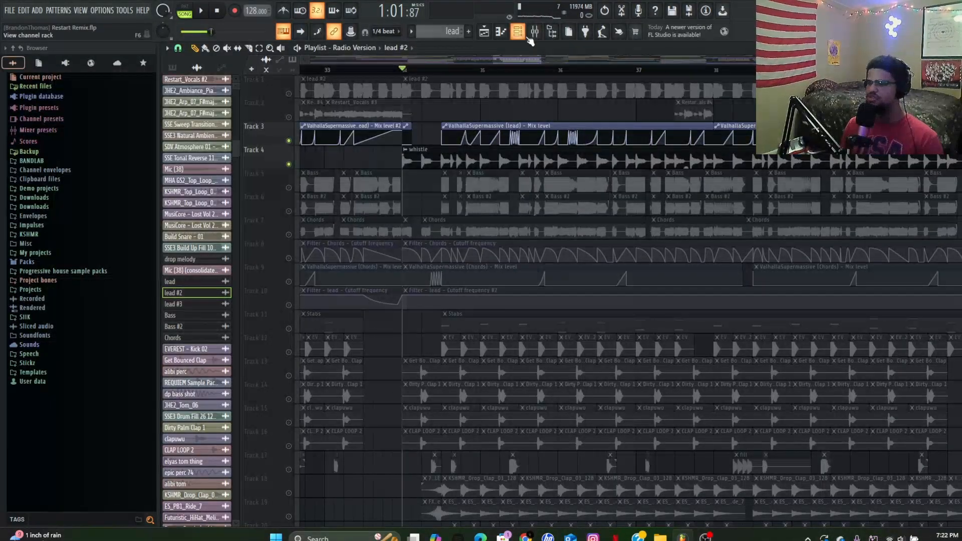
{"action": "left_click", "coordinate": [535, 32]}
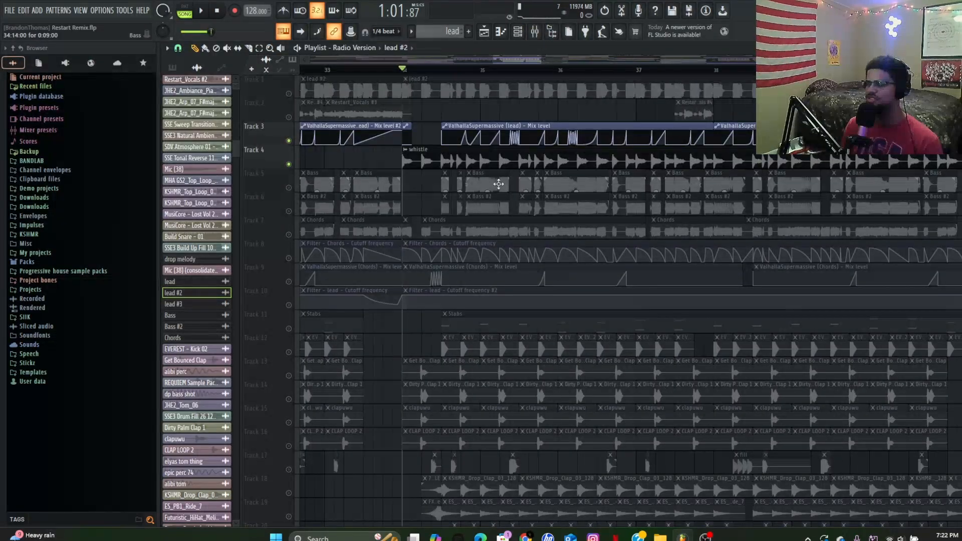
Step: Play the soloed Bass on Track 5 from bar 26, bringing in Bass #2 on Track 6 during playback
{"action": "scroll", "coordinate": [507, 204], "scroll_direction": "down", "scroll_amount": 3}
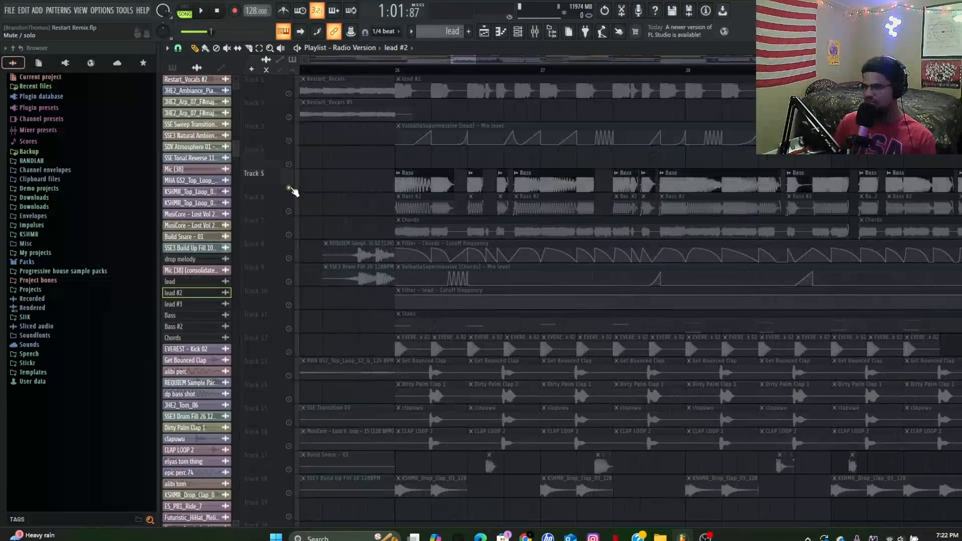
{"action": "left_click", "coordinate": [350, 70]}
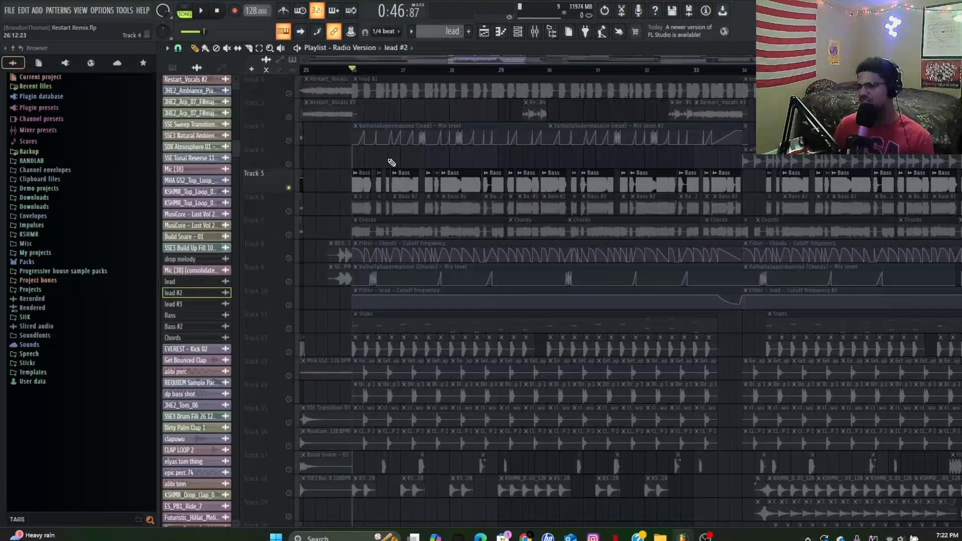
{"action": "scroll", "coordinate": [355, 173], "scroll_direction": "up", "scroll_amount": 3}
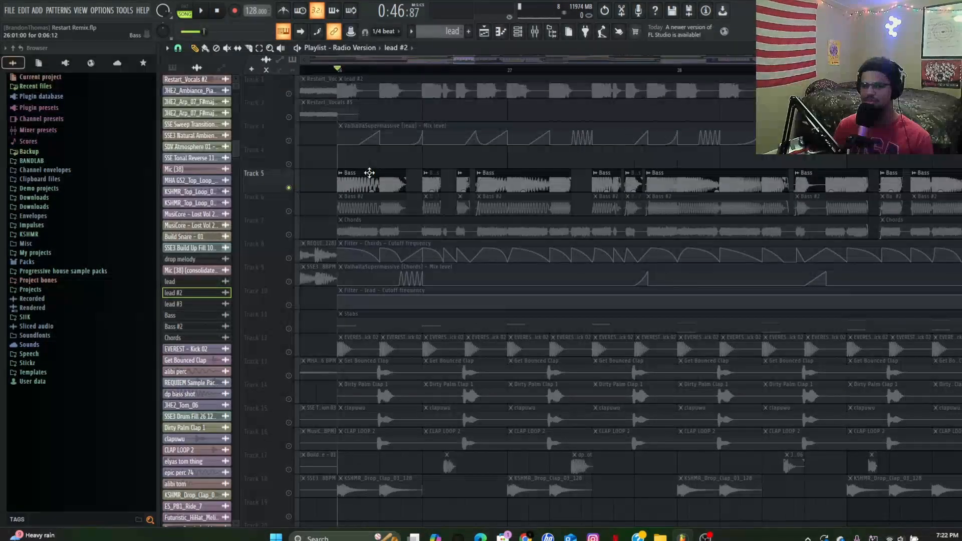
{"action": "scroll", "coordinate": [371, 170], "scroll_direction": "up", "scroll_amount": 2}
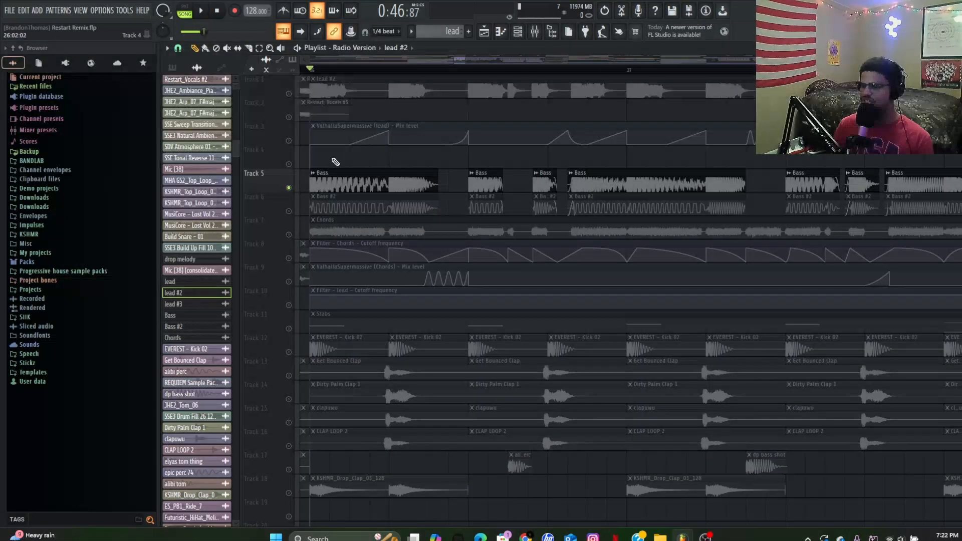
{"action": "key", "text": "space"}
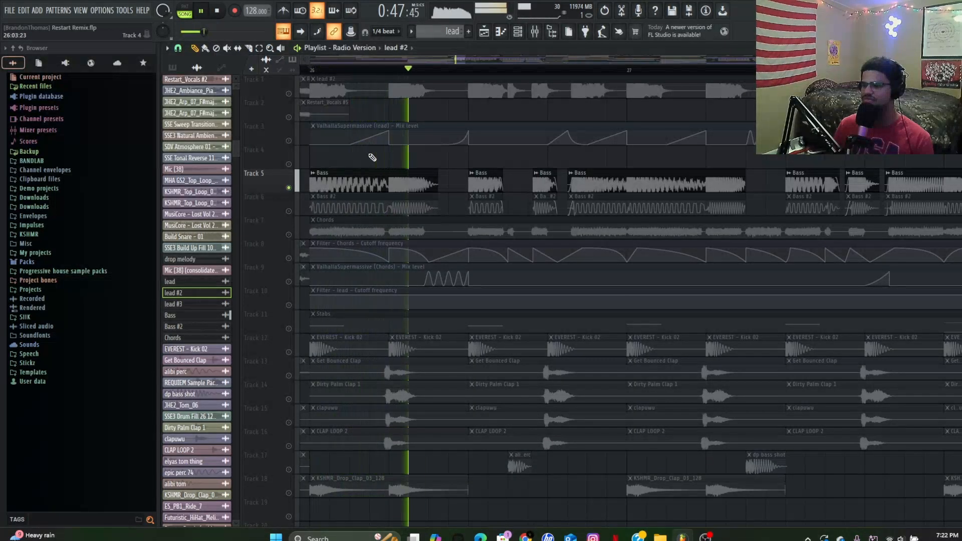
{"action": "left_click", "coordinate": [289, 211]}
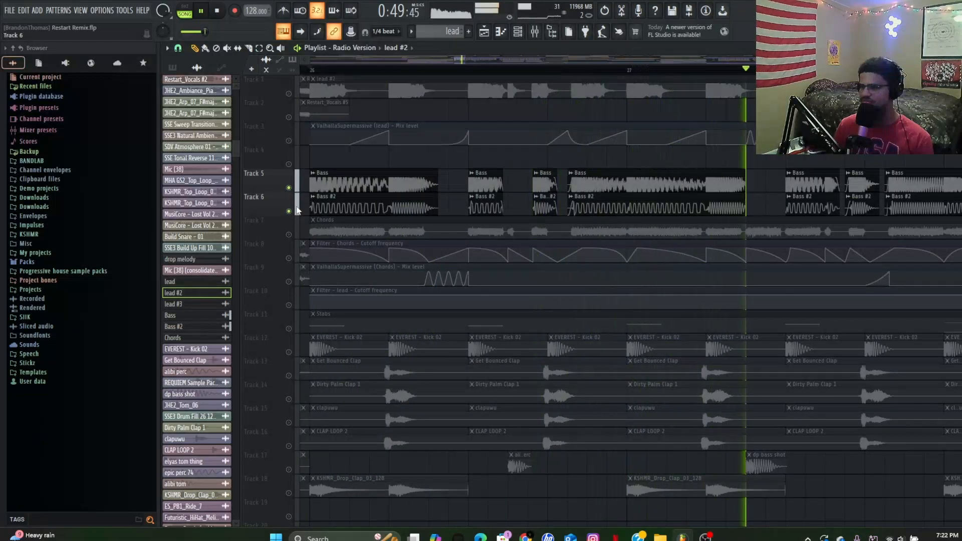
{"action": "scroll", "coordinate": [335, 195], "scroll_direction": "down", "scroll_amount": 3}
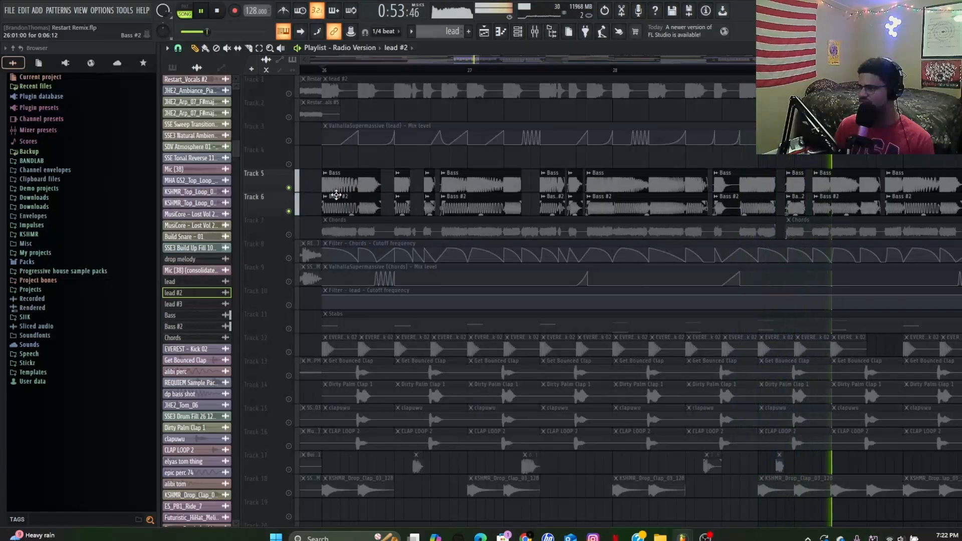
{"action": "key", "text": "space"}
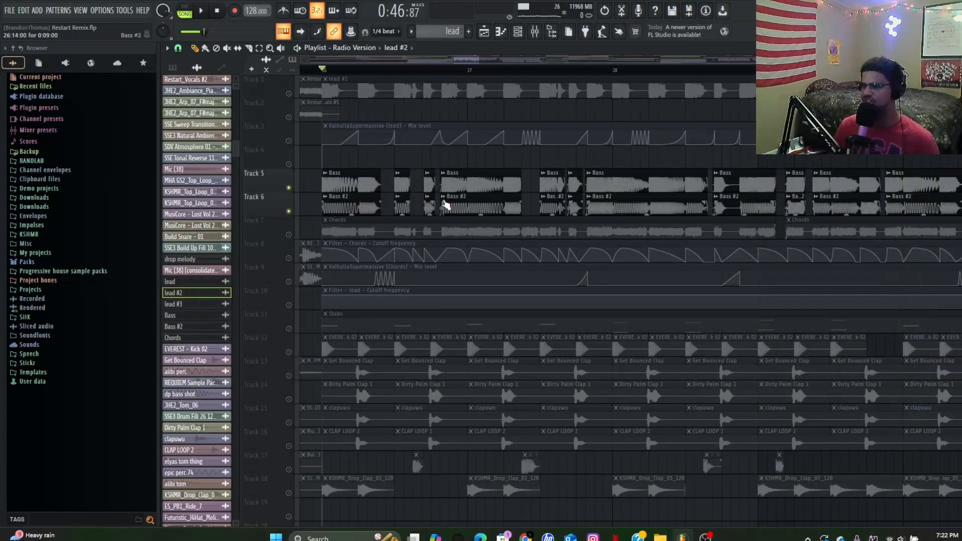
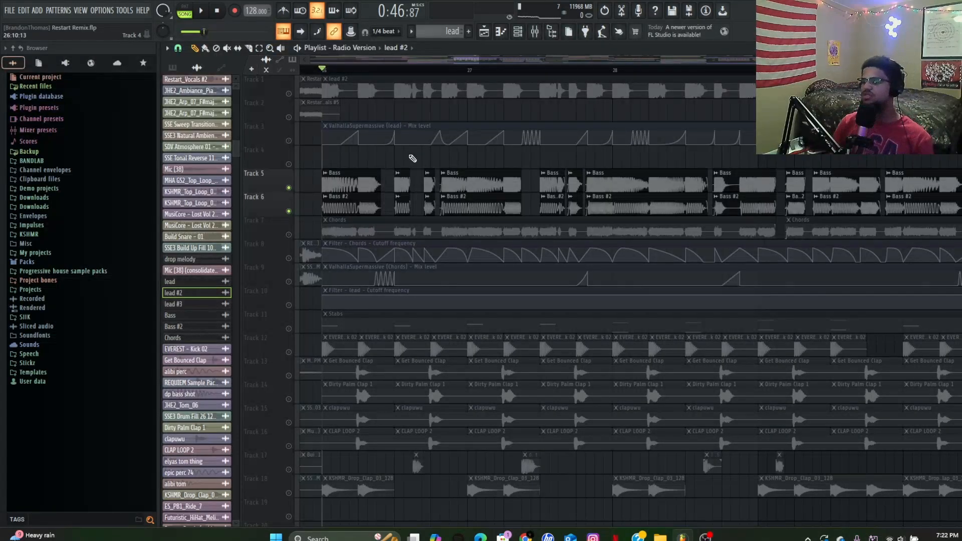
Step: Mute Bass #2 on Track 6 and audition the Track 5 Bass alone from bar 26
{"action": "left_click", "coordinate": [288, 211]}
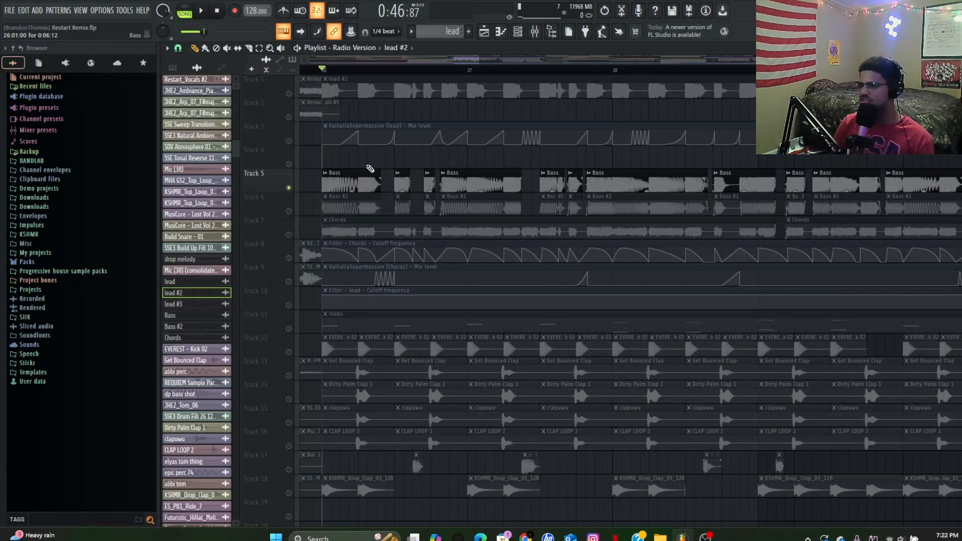
{"action": "scroll", "coordinate": [325, 179], "scroll_direction": "up", "scroll_amount": 5}
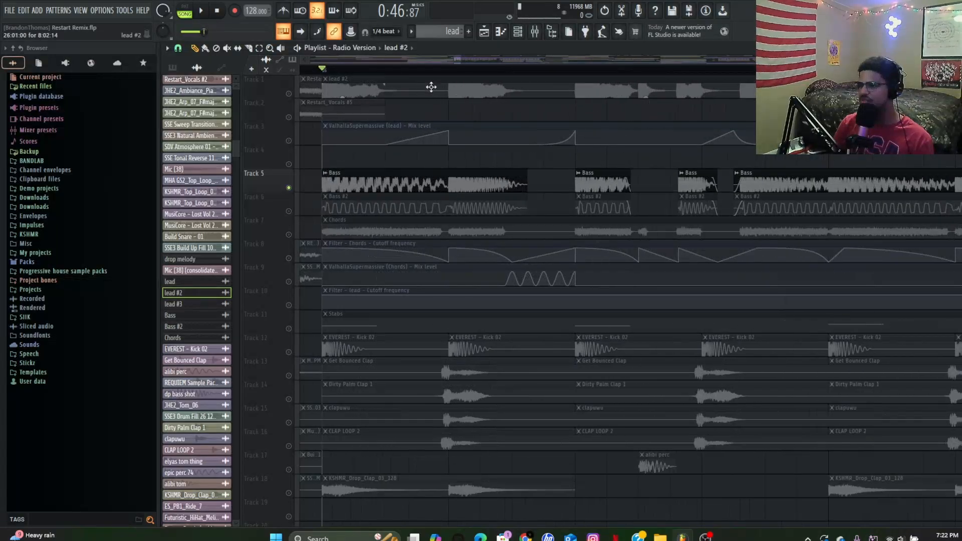
{"action": "key", "text": "space"}
{"action": "scroll", "coordinate": [401, 165], "scroll_direction": "down", "scroll_amount": 3}
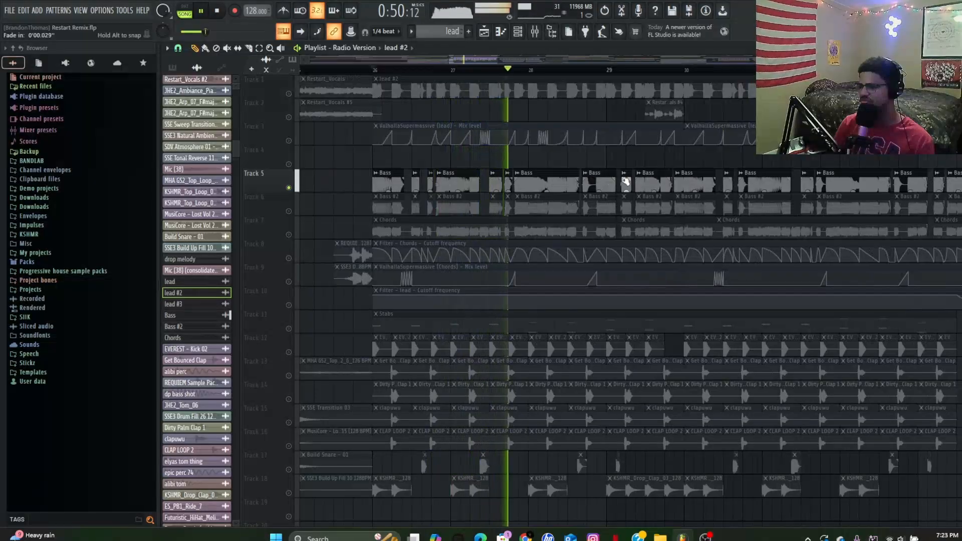
{"action": "scroll", "coordinate": [701, 206], "scroll_direction": "up", "scroll_amount": 1}
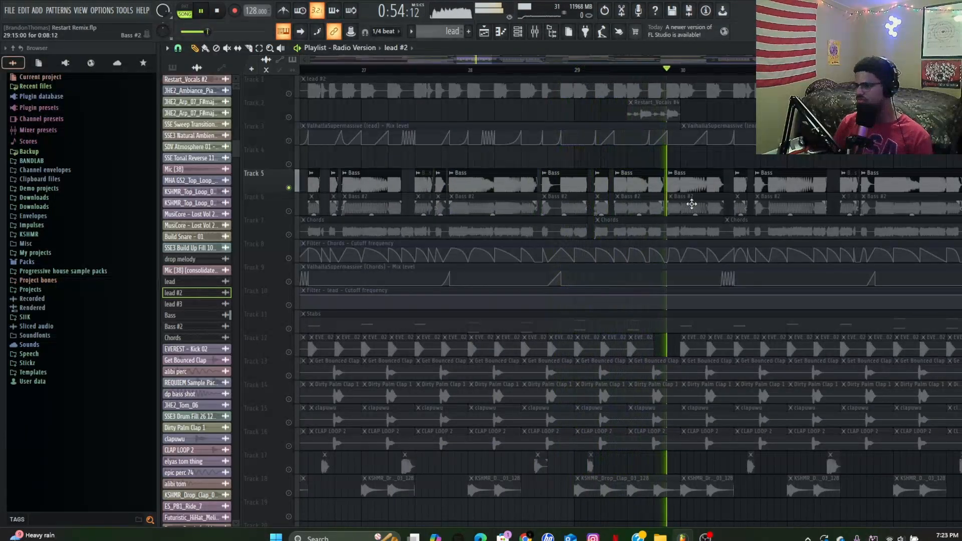
{"action": "key", "text": "space"}
Step: Select the Bass pattern and show its layered instrument channels in the channel rack
{"action": "left_click", "coordinate": [410, 32]}
{"action": "left_click", "coordinate": [425, 121]}
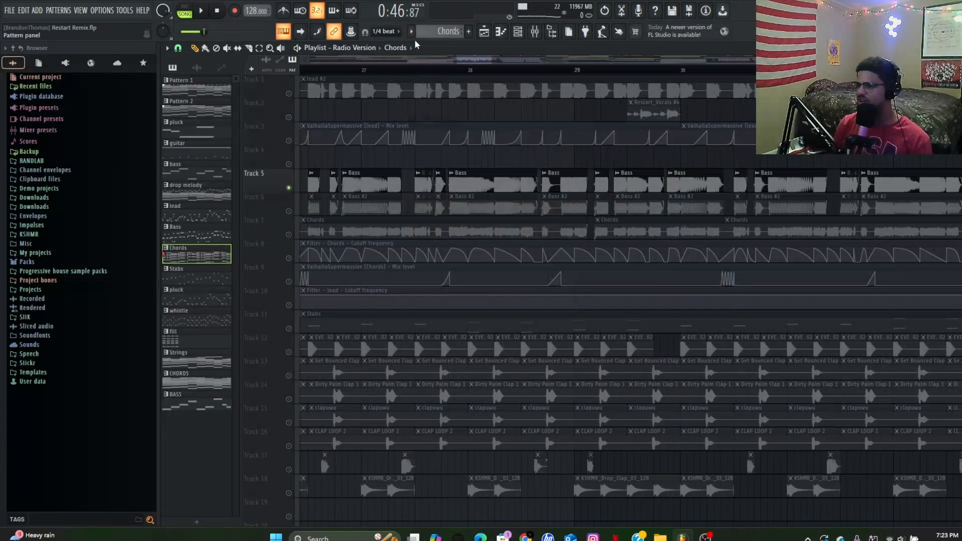
{"action": "left_click", "coordinate": [411, 31]}
{"action": "left_click", "coordinate": [421, 111]}
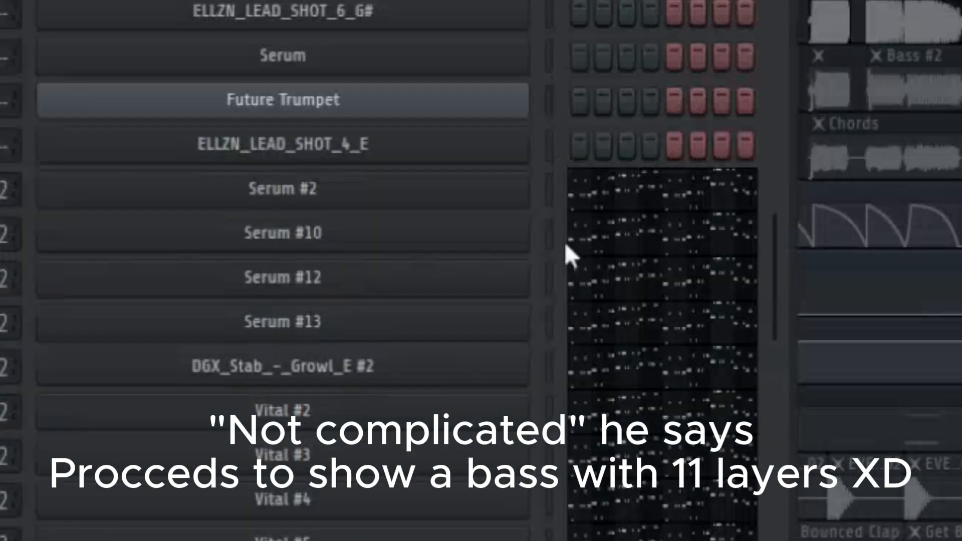
{"action": "scroll", "coordinate": [576, 351], "scroll_direction": "down", "scroll_amount": 3}
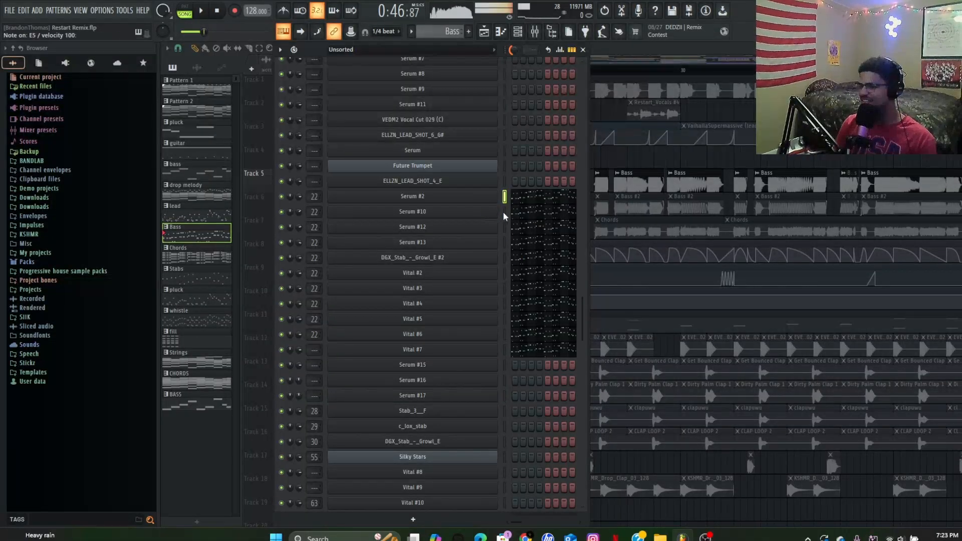
Step: Single out the Bass pattern's layers one after another, from Serum #10 through the Vital channels to Vital #7
{"action": "left_click", "coordinate": [504, 211]}
{"action": "left_click", "coordinate": [504, 228]}
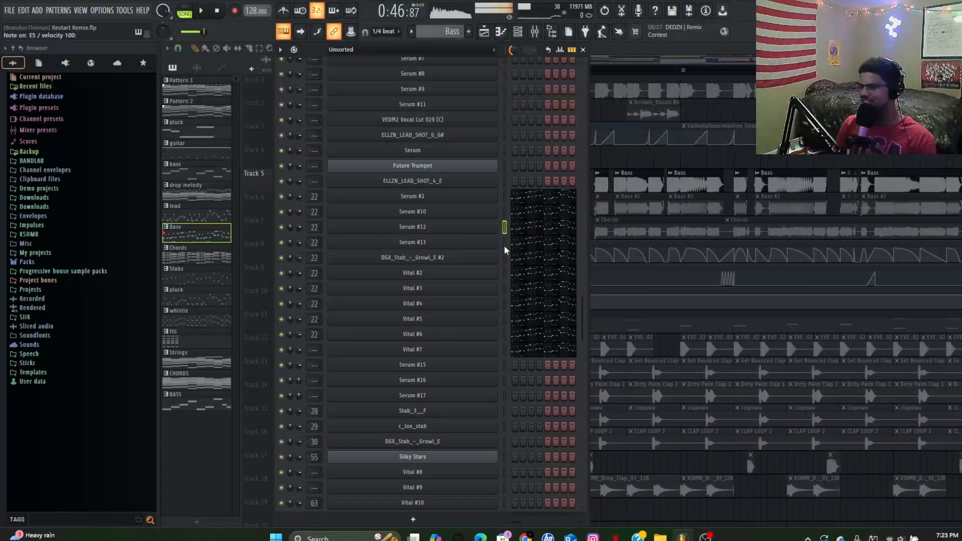
{"action": "left_click", "coordinate": [504, 273]}
{"action": "left_click", "coordinate": [504, 304]}
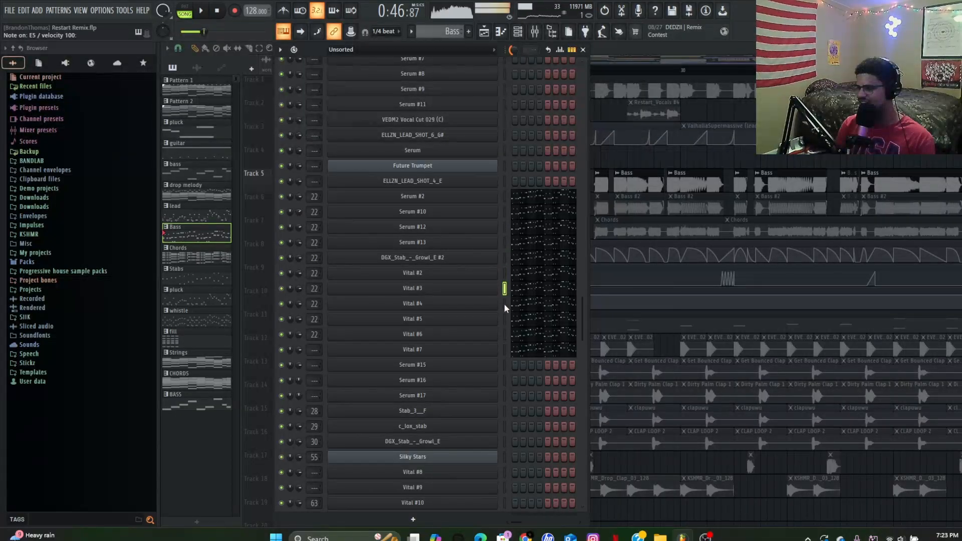
{"action": "left_click", "coordinate": [505, 319]}
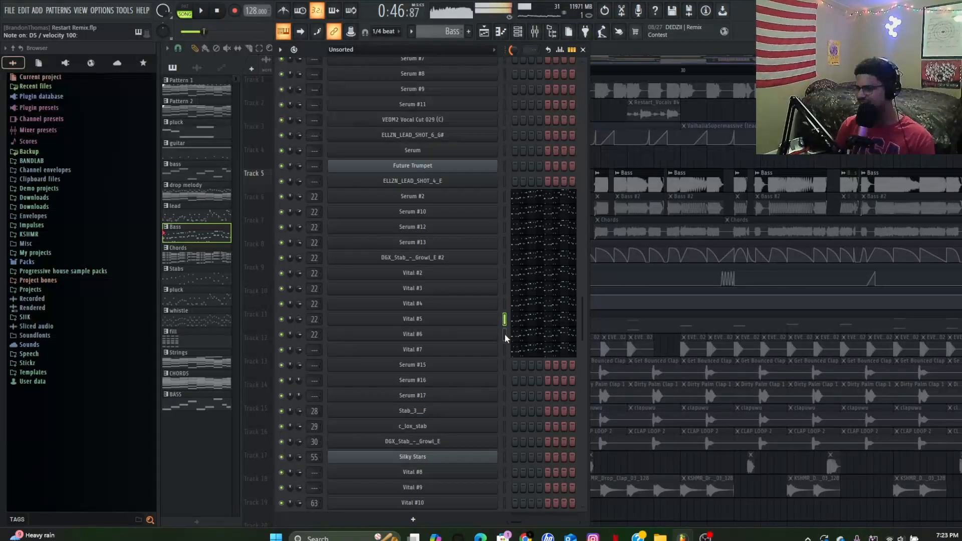
{"action": "left_click", "coordinate": [505, 348]}
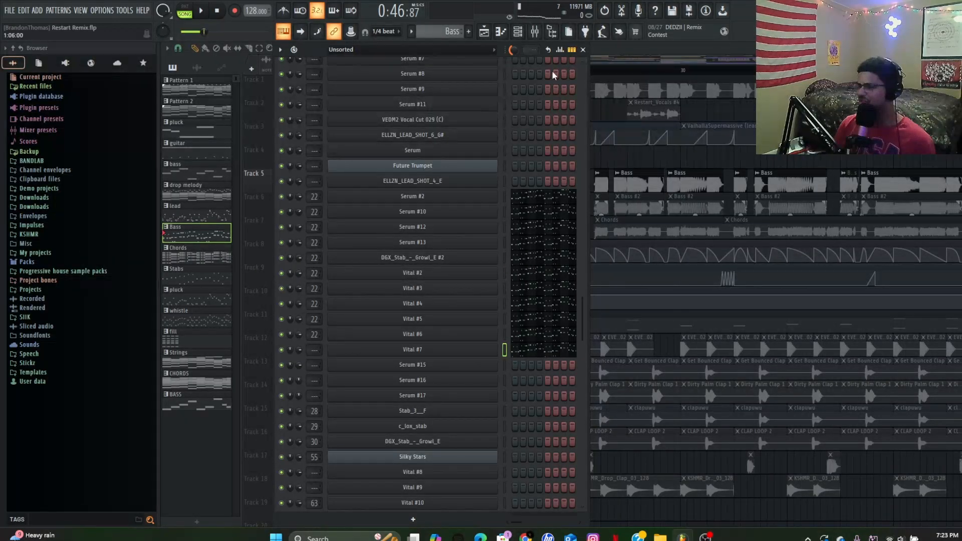
Step: Return from the channel rack to the bass clips around bar 26 and open the mixer
{"action": "key", "text": "F6"}
{"action": "scroll", "coordinate": [414, 213], "scroll_direction": "down", "scroll_amount": 3}
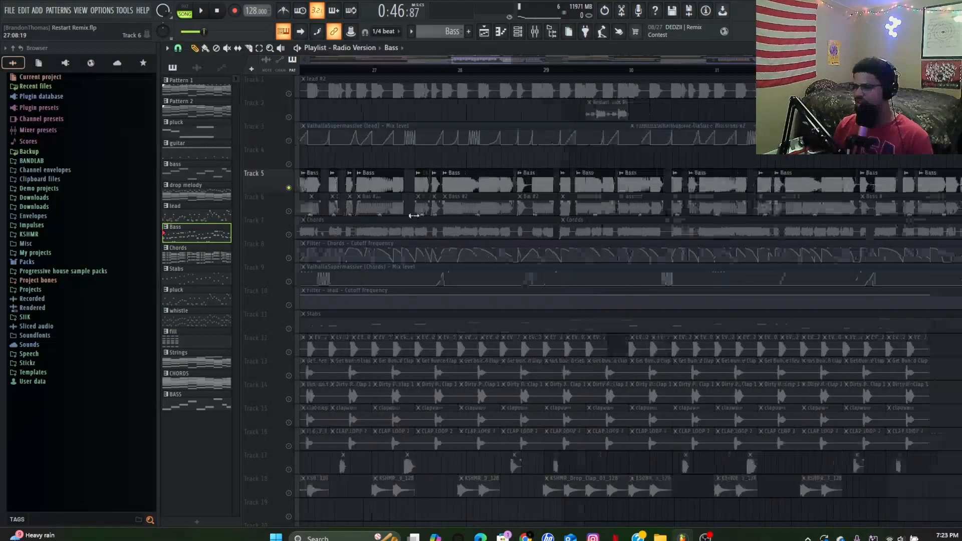
{"action": "scroll", "coordinate": [355, 214], "scroll_direction": "left", "scroll_amount": 2}
{"action": "scroll", "coordinate": [360, 217], "scroll_direction": "up", "scroll_amount": 4}
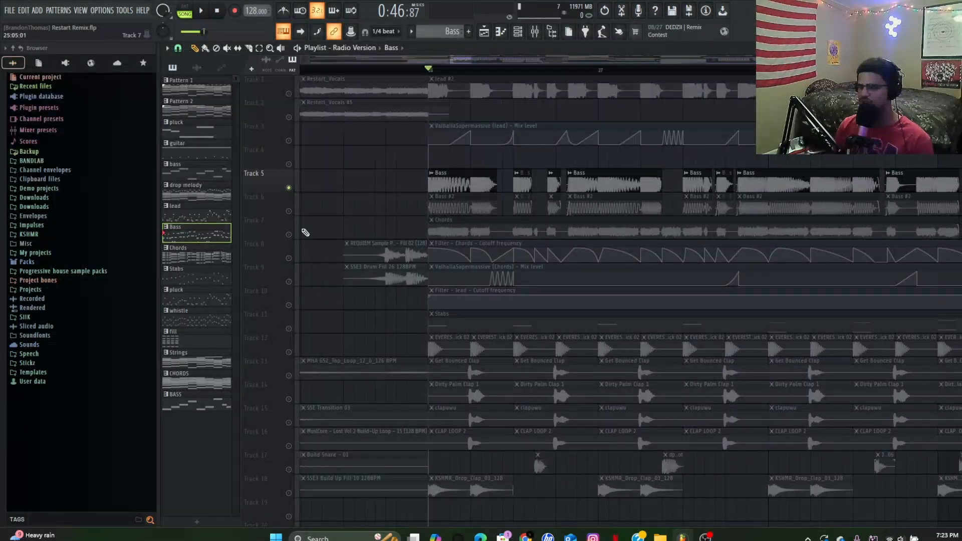
{"action": "scroll", "coordinate": [396, 167], "scroll_direction": "down", "scroll_amount": 3}
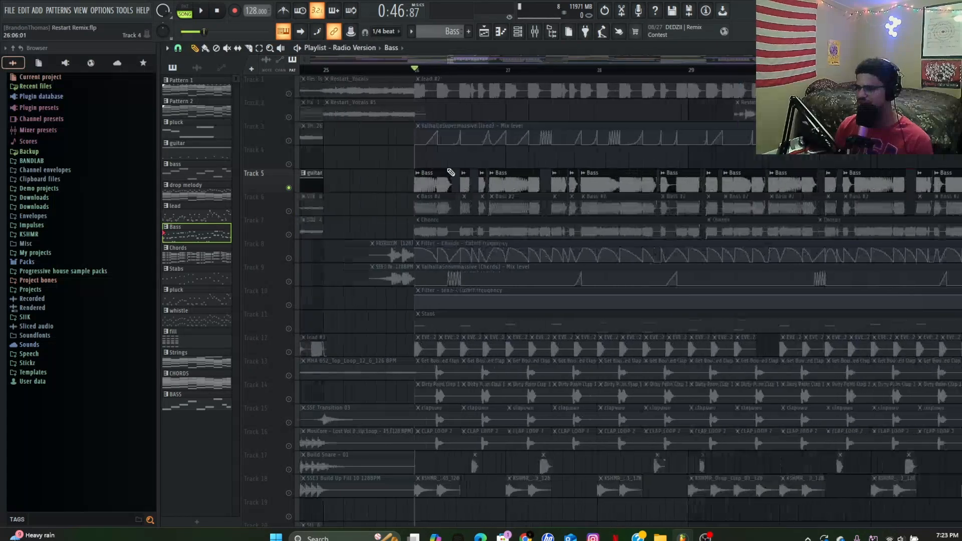
{"action": "scroll", "coordinate": [449, 173], "scroll_direction": "up", "scroll_amount": 6}
{"action": "left_click", "coordinate": [535, 32]}
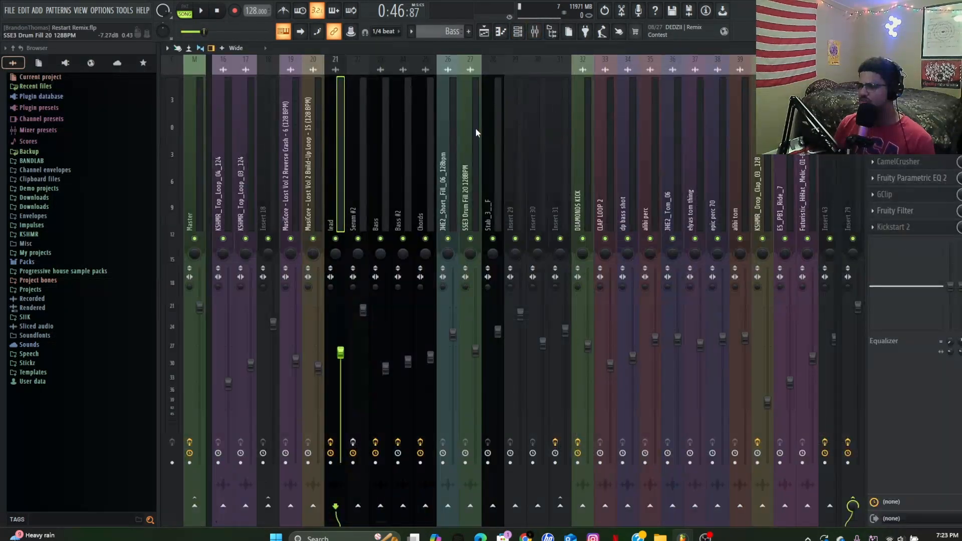
Step: Select the Bass mixer insert, start the bass playing, and inspect its first Fruity Parametric EQ 2
{"action": "scroll", "coordinate": [476, 129], "scroll_direction": "up", "scroll_amount": 3}
{"action": "left_click", "coordinate": [579, 135]}
{"action": "left_click", "coordinate": [490, 33]}
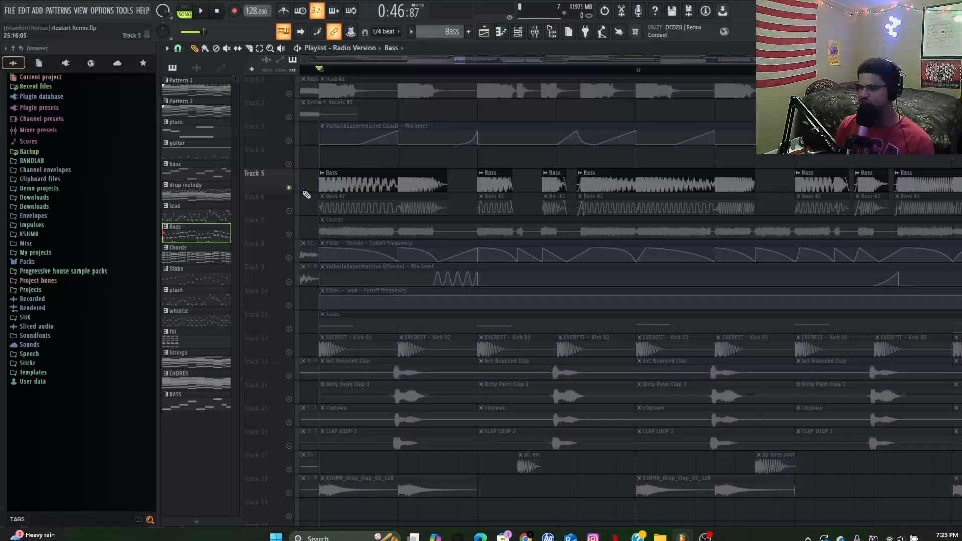
{"action": "key", "text": "space"}
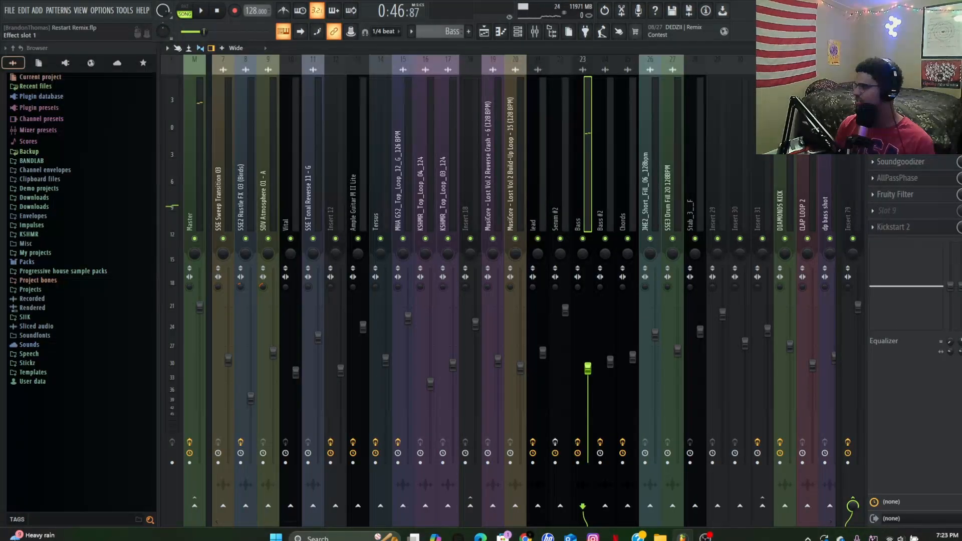
{"action": "left_click", "coordinate": [900, 80]}
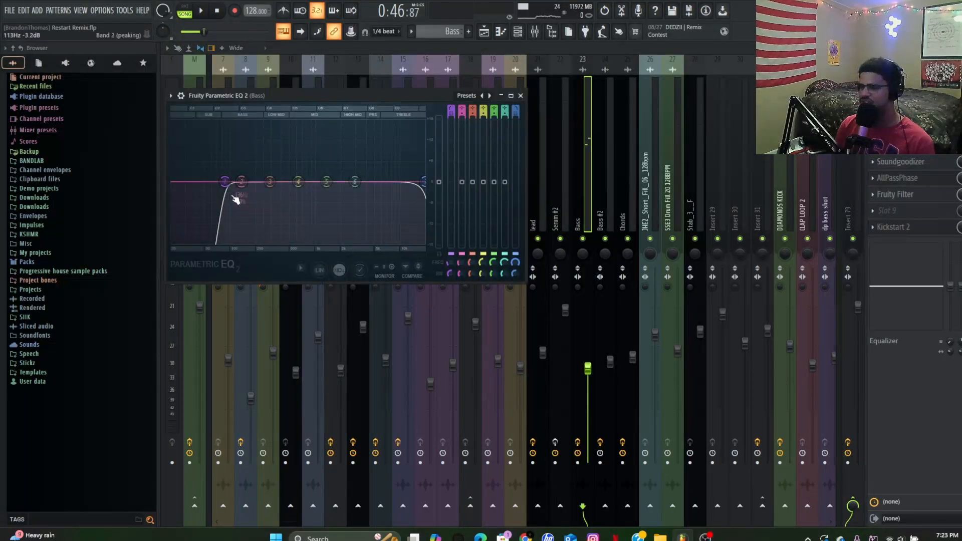
{"action": "left_click", "coordinate": [521, 96]}
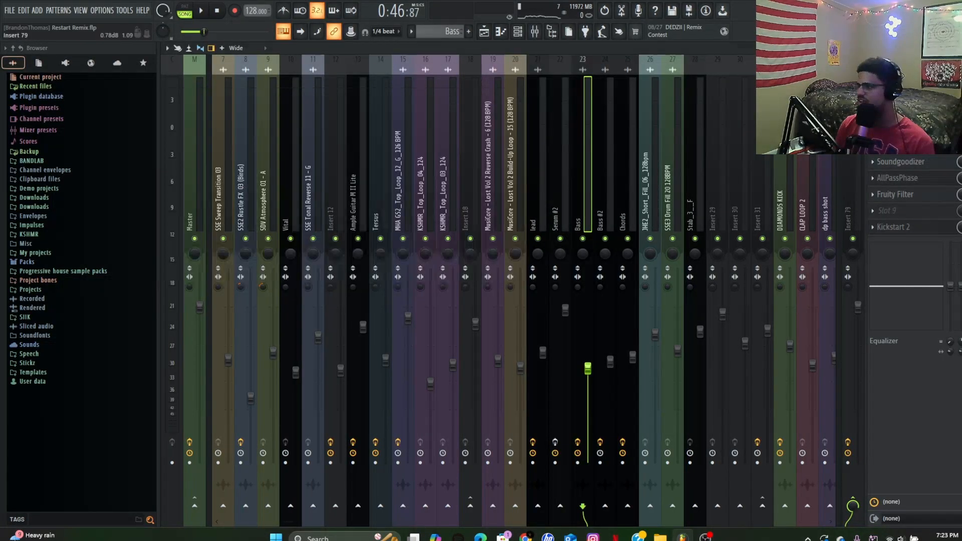
Step: Inspect the Bass insert's OTT, kHs Distortion, CamelCrusher and second Fruity Parametric EQ 2 one after another
{"action": "left_click", "coordinate": [900, 96]}
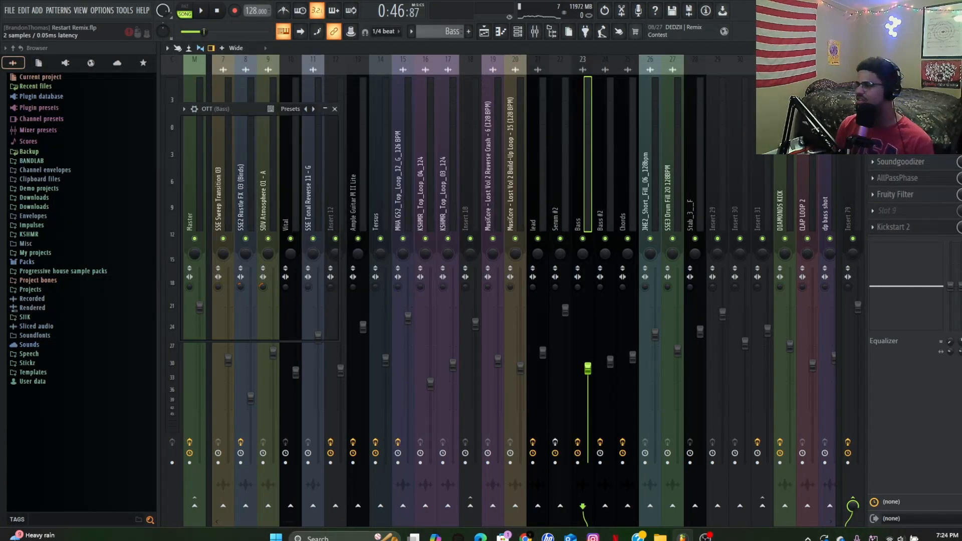
{"action": "left_click", "coordinate": [334, 109]}
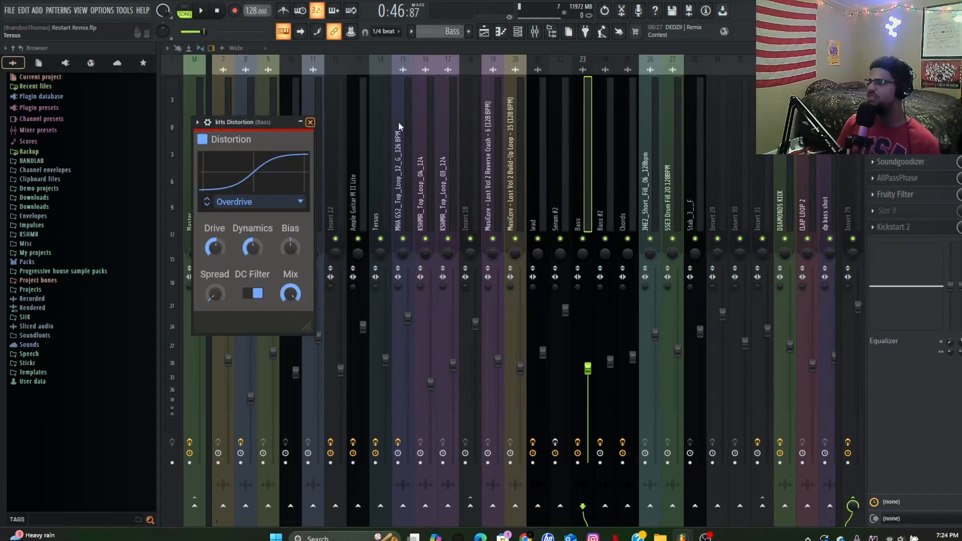
{"action": "left_click", "coordinate": [896, 130]}
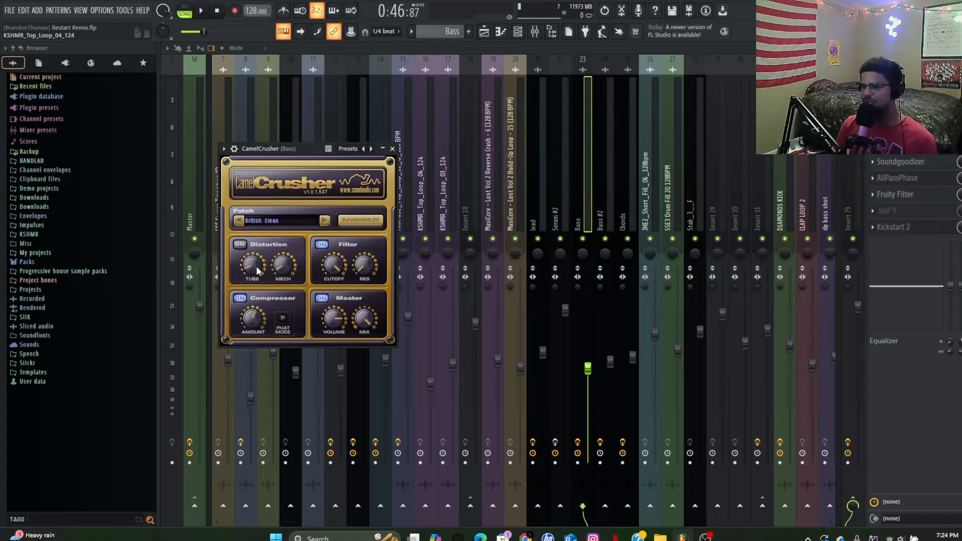
{"action": "left_click", "coordinate": [393, 148]}
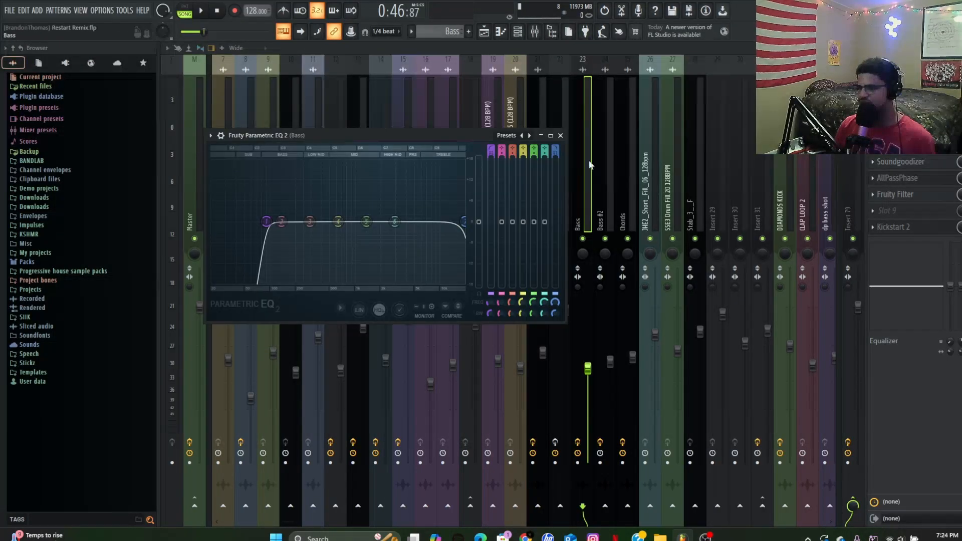
{"action": "left_click", "coordinate": [561, 135]}
Step: Go through the remaining Bass effects in order, showing the settings of Soundgoodizer, AllPassPhase and Fruity Filter
{"action": "left_click", "coordinate": [901, 162]}
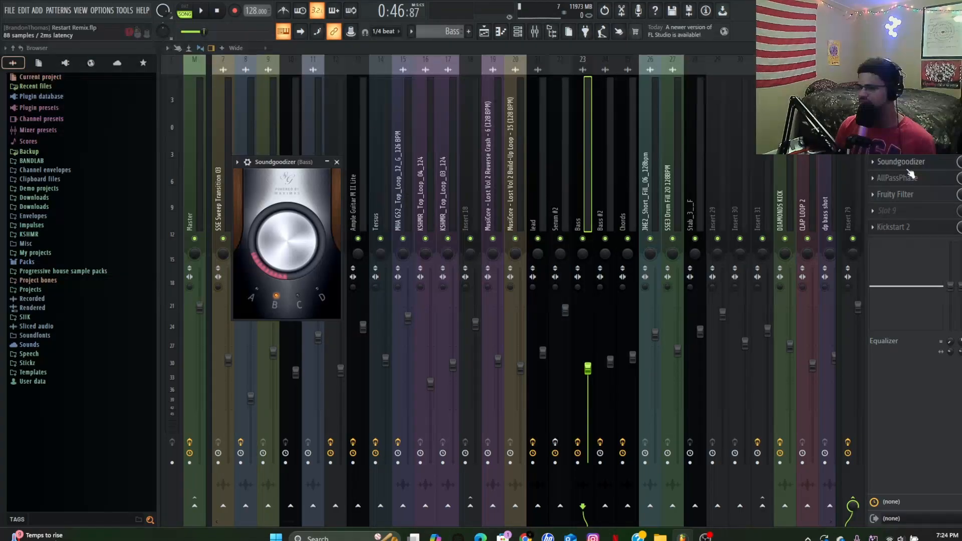
{"action": "left_click", "coordinate": [337, 162]}
{"action": "left_click", "coordinate": [896, 178]}
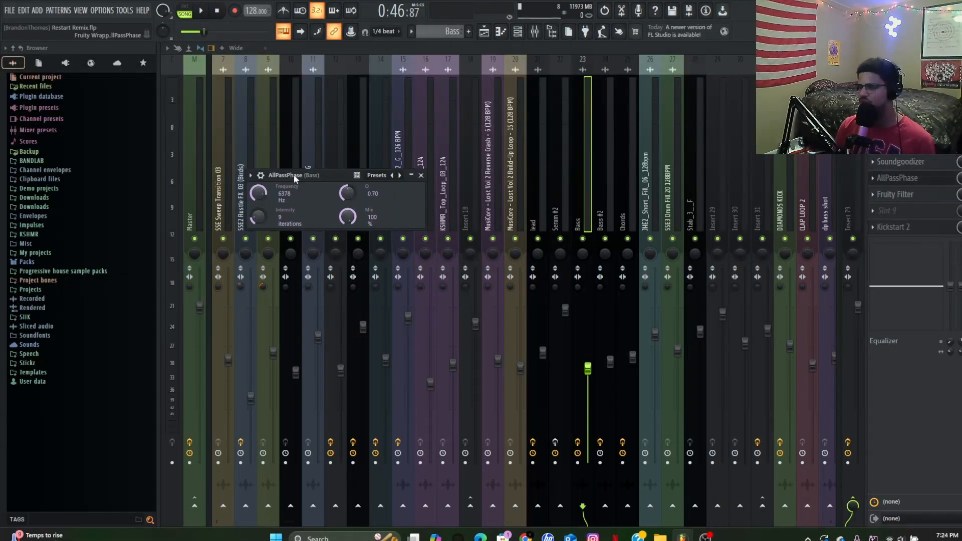
{"action": "left_click_drag", "start_coordinate": [294, 178], "coordinate": [317, 186]}
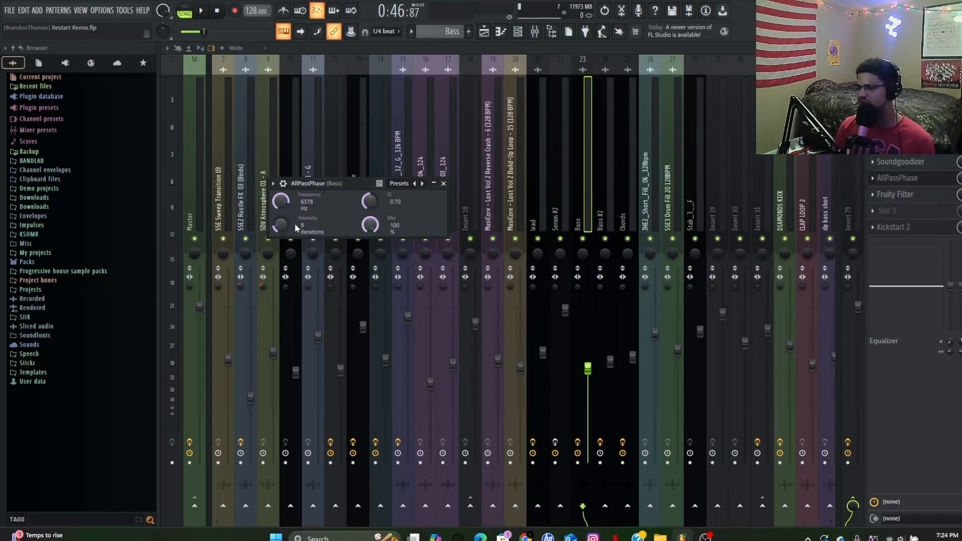
{"action": "left_click", "coordinate": [444, 184]}
{"action": "left_click", "coordinate": [897, 194]}
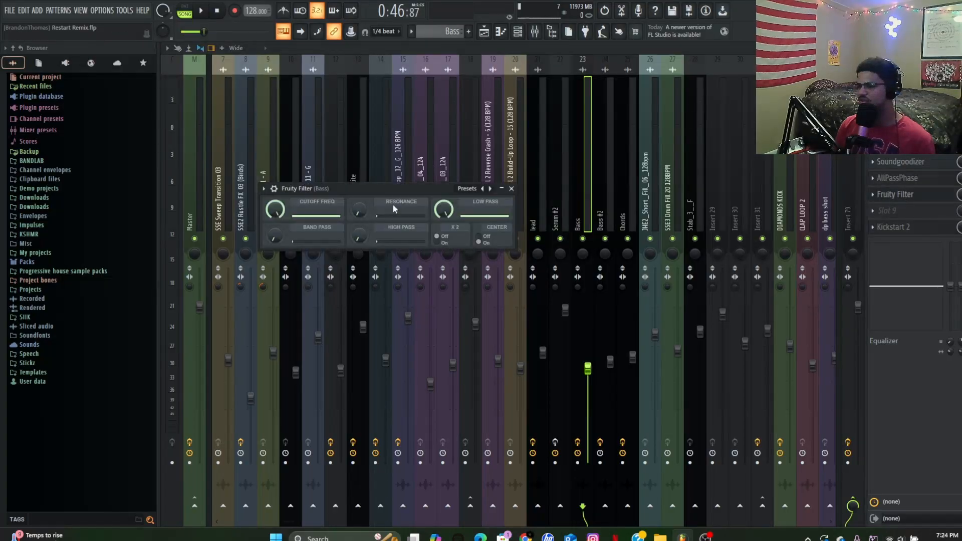
Step: Close the Bass track's Fruity Filter and Kickstart 2 windows and return to the playlist
{"action": "left_click", "coordinate": [510, 189]}
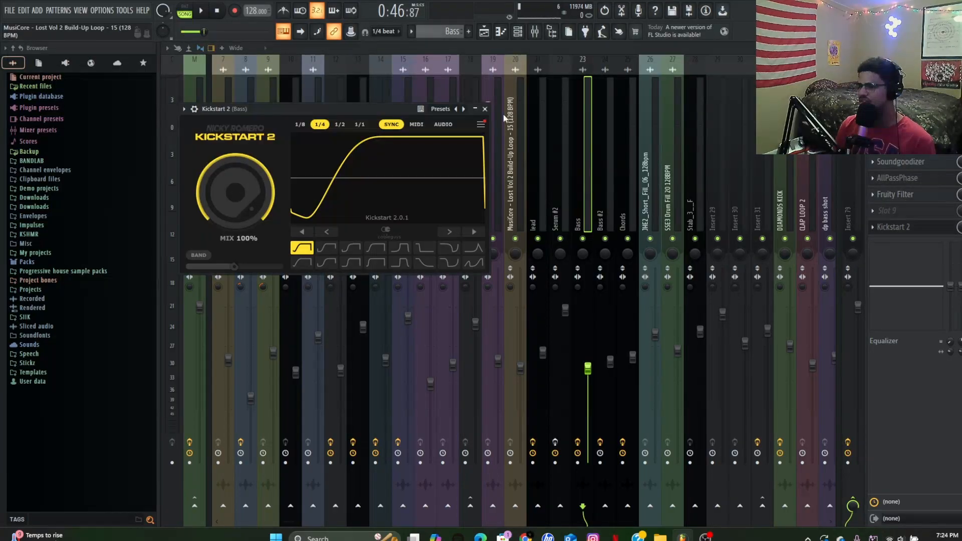
{"action": "left_click", "coordinate": [485, 109]}
{"action": "key", "text": "F5"}
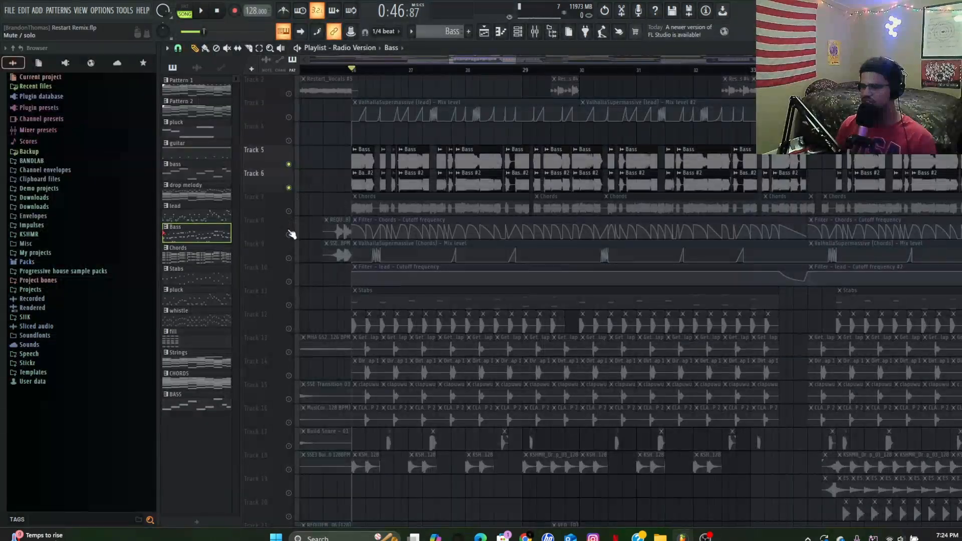
Step: Unmute playlist tracks 1 to 4 and track 10, and play the drop from bar 26 together with the bass tracks
{"action": "scroll", "coordinate": [297, 141], "scroll_direction": "up", "scroll_amount": 1}
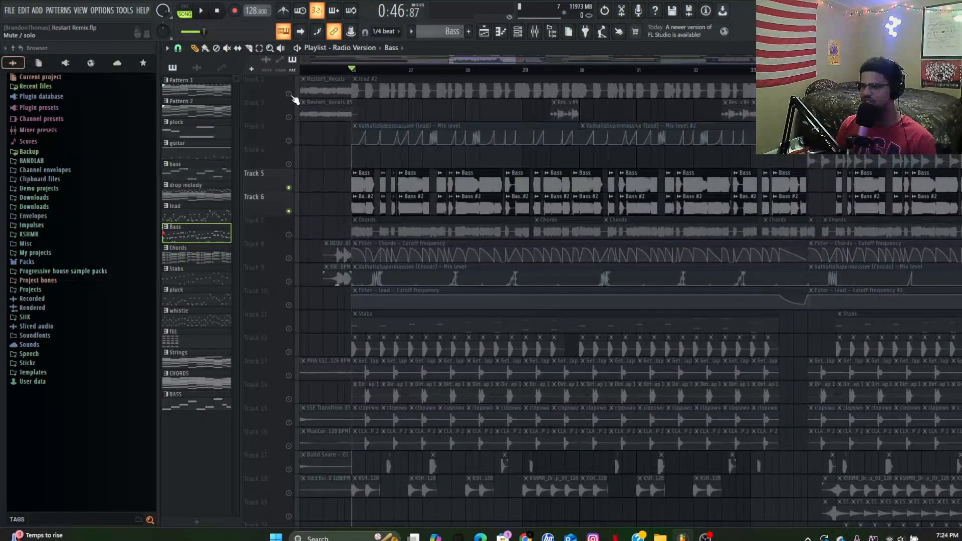
{"action": "left_click", "coordinate": [289, 93]}
{"action": "left_click", "coordinate": [289, 117]}
{"action": "left_click", "coordinate": [289, 141]}
{"action": "left_click", "coordinate": [289, 164]}
{"action": "key", "text": "space"}
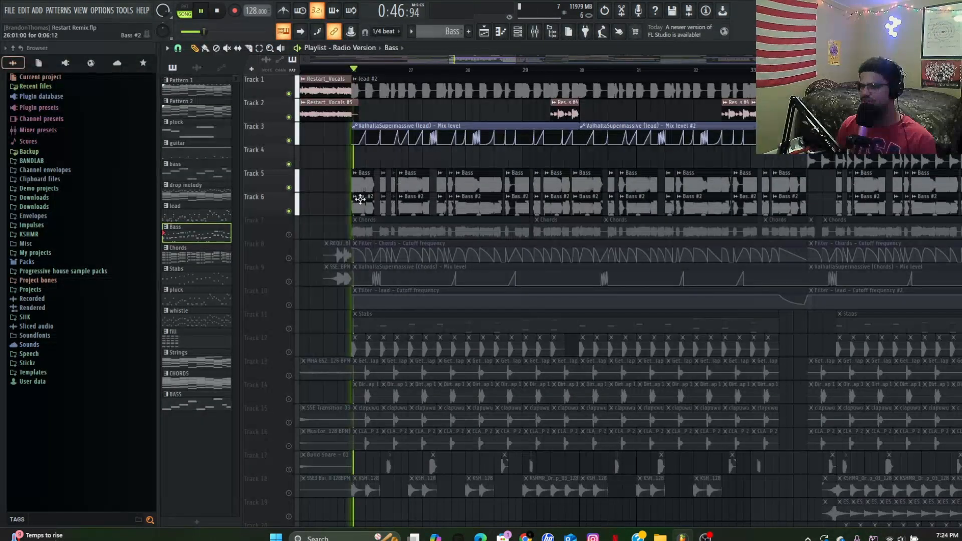
{"action": "scroll", "coordinate": [373, 201], "scroll_direction": "down", "scroll_amount": 4}
{"action": "scroll", "coordinate": [587, 219], "scroll_direction": "up", "scroll_amount": 1}
{"action": "left_click", "coordinate": [289, 305]}
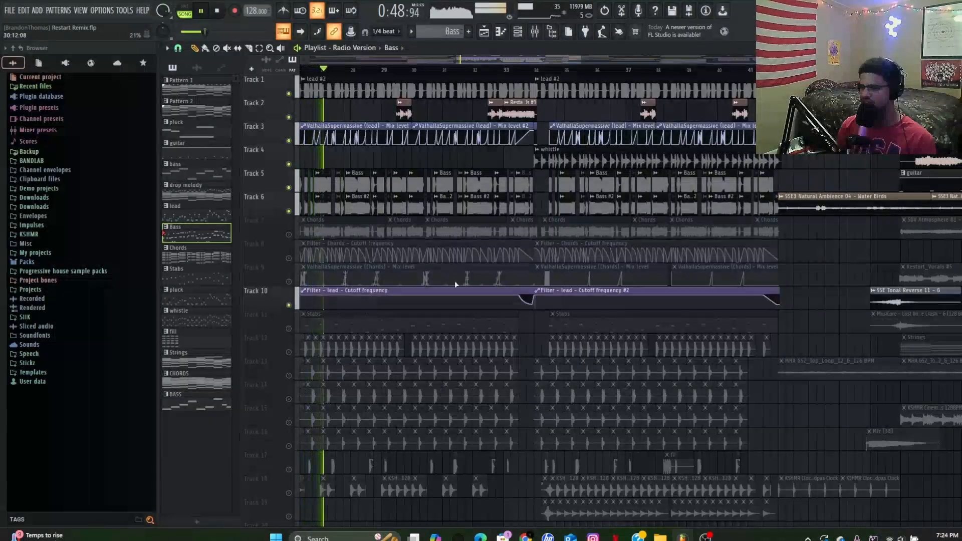
Step: Play the end of the drop around bar 33 to audition the lead filter cutoff automation, and stop playback
{"action": "scroll", "coordinate": [536, 277], "scroll_direction": "up", "scroll_amount": 2}
{"action": "left_click", "coordinate": [476, 73]}
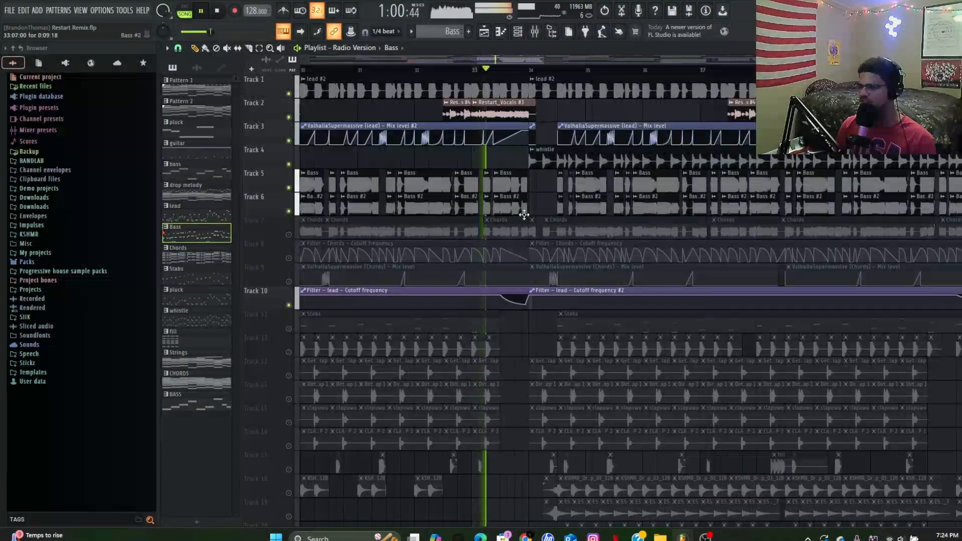
{"action": "scroll", "coordinate": [524, 214], "scroll_direction": "up", "scroll_amount": 3}
{"action": "key", "text": "space"}
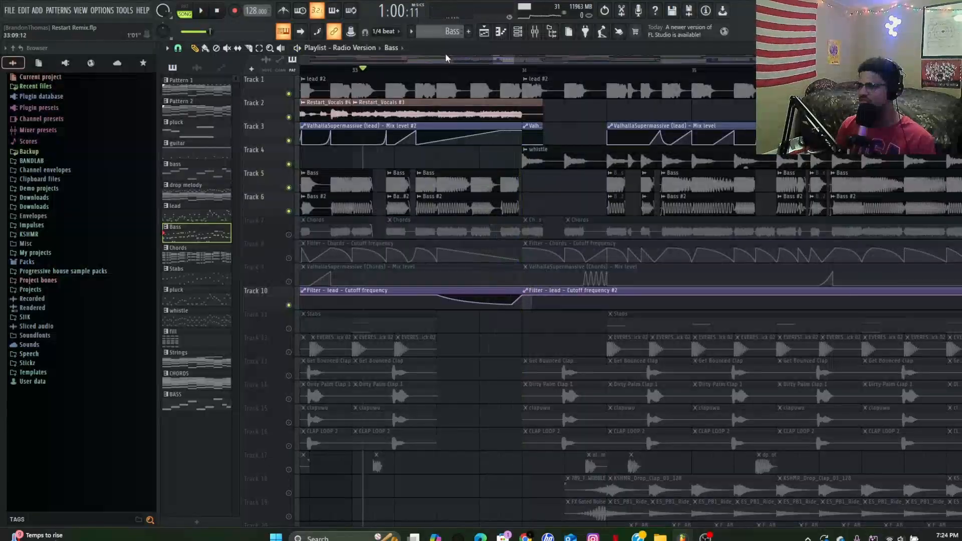
{"action": "left_click", "coordinate": [438, 71]}
{"action": "key", "text": "space"}
{"action": "scroll", "coordinate": [521, 204], "scroll_direction": "down", "scroll_amount": 4}
{"action": "key", "text": "space"}
{"action": "scroll", "coordinate": [303, 273], "scroll_direction": "up", "scroll_amount": 2}
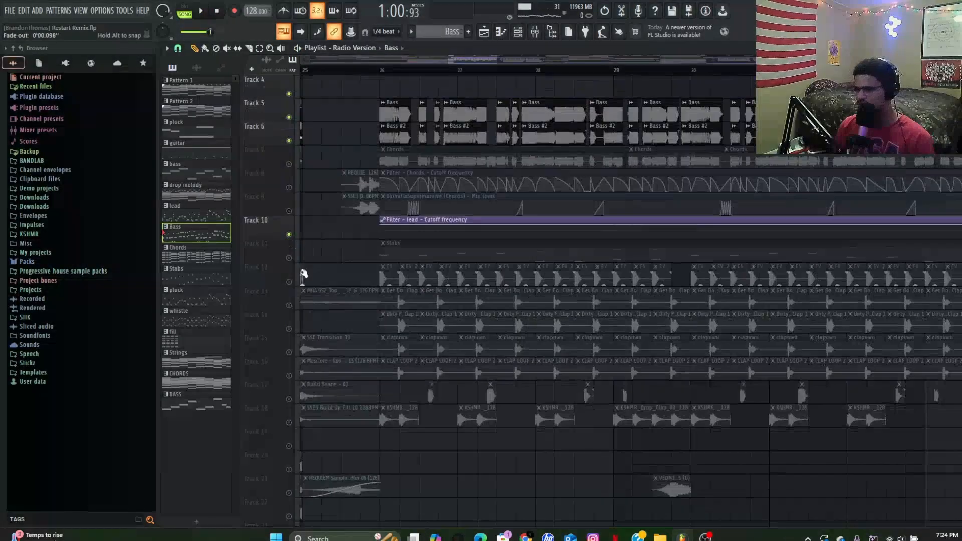
Step: Solo the Stabs on track 11 and play them from bar 26
{"action": "scroll", "coordinate": [433, 262], "scroll_direction": "down", "scroll_amount": 3}
{"action": "scroll", "coordinate": [402, 281], "scroll_direction": "up", "scroll_amount": 3}
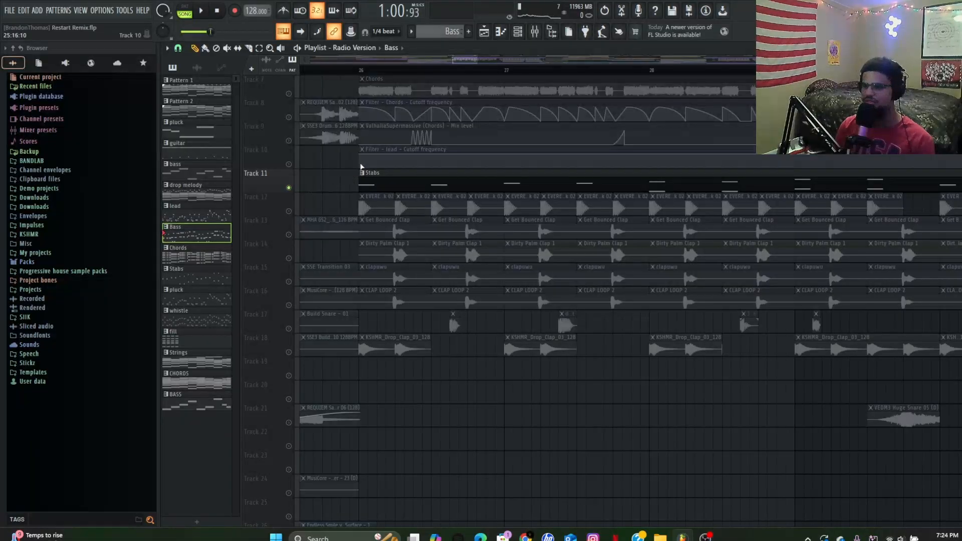
{"action": "scroll", "coordinate": [385, 124], "scroll_direction": "up", "scroll_amount": 3}
{"action": "scroll", "coordinate": [331, 92], "scroll_direction": "up", "scroll_amount": 4}
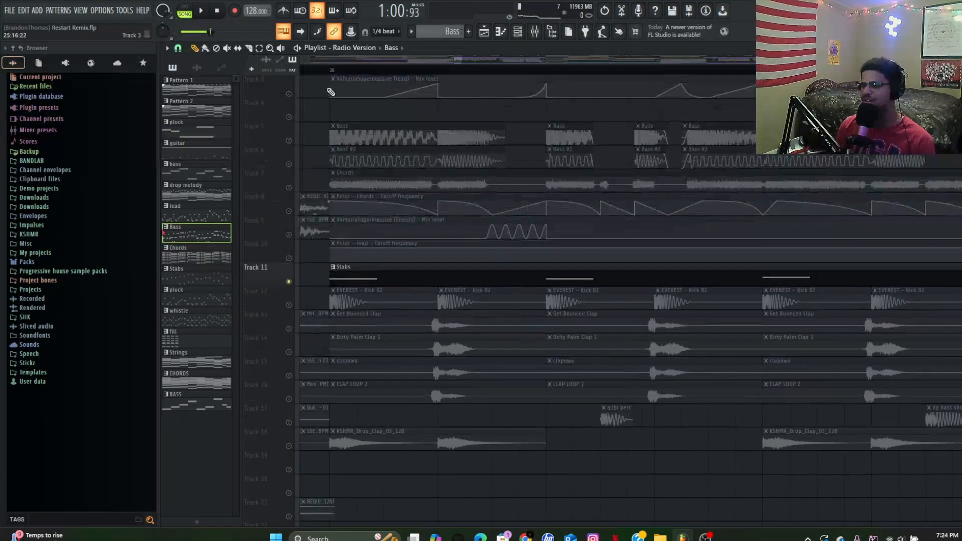
{"action": "left_click", "coordinate": [329, 72]}
{"action": "key", "text": "space"}
{"action": "scroll", "coordinate": [340, 245], "scroll_direction": "down", "scroll_amount": 6}
{"action": "scroll", "coordinate": [348, 248], "scroll_direction": "down", "scroll_amount": 3}
{"action": "scroll", "coordinate": [528, 285], "scroll_direction": "up", "scroll_amount": 3}
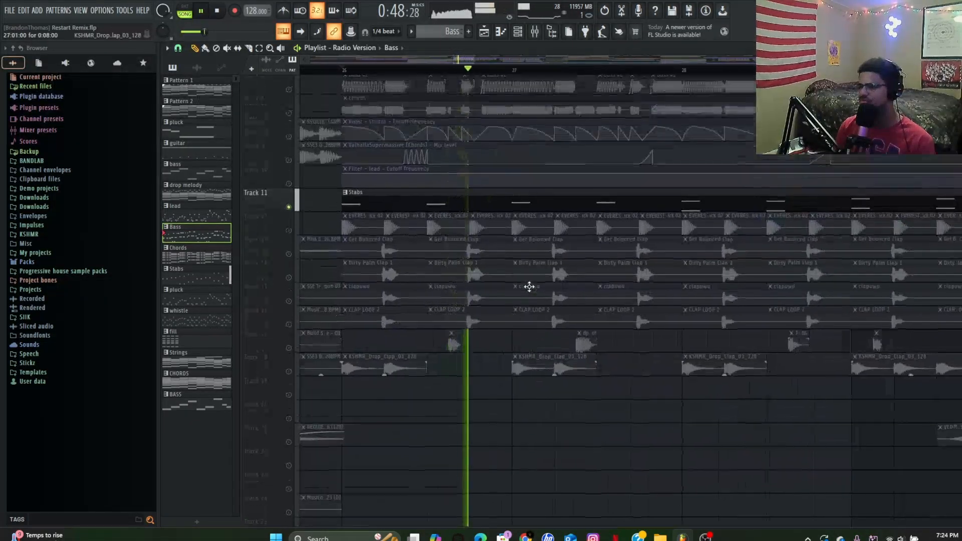
{"action": "scroll", "coordinate": [701, 285], "scroll_direction": "down", "scroll_amount": 3}
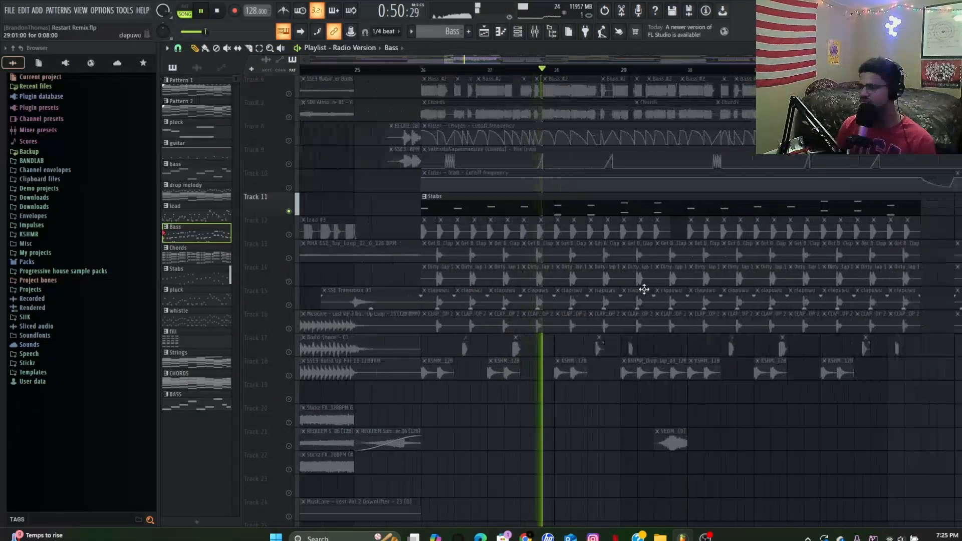
{"action": "scroll", "coordinate": [693, 298], "scroll_direction": "up", "scroll_amount": 2}
{"action": "scroll", "coordinate": [693, 297], "scroll_direction": "up", "scroll_amount": 3}
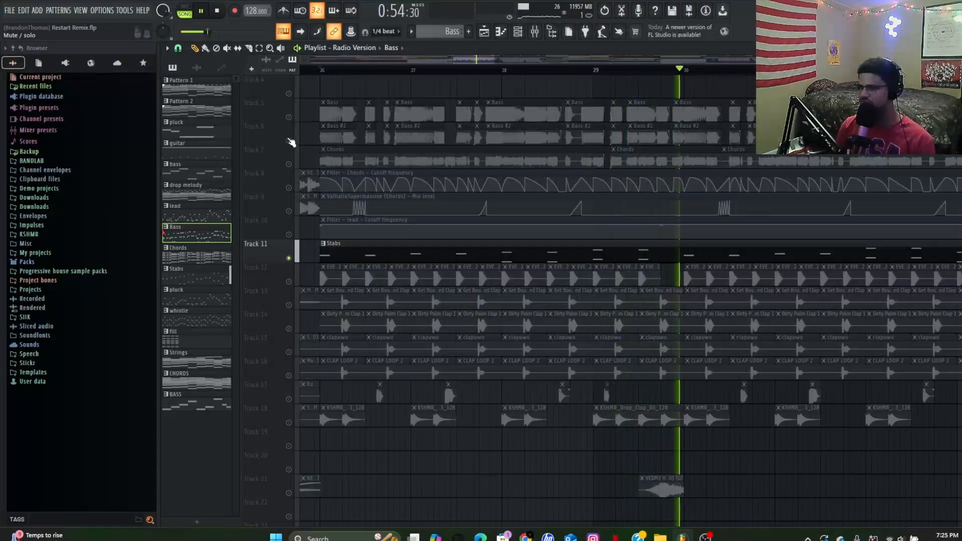
Step: Unmute bass tracks 5 and 6 and play them together with the stabs
{"action": "key", "text": "space"}
{"action": "left_click", "coordinate": [289, 141]}
{"action": "left_click", "coordinate": [289, 118]}
{"action": "key", "text": "space"}
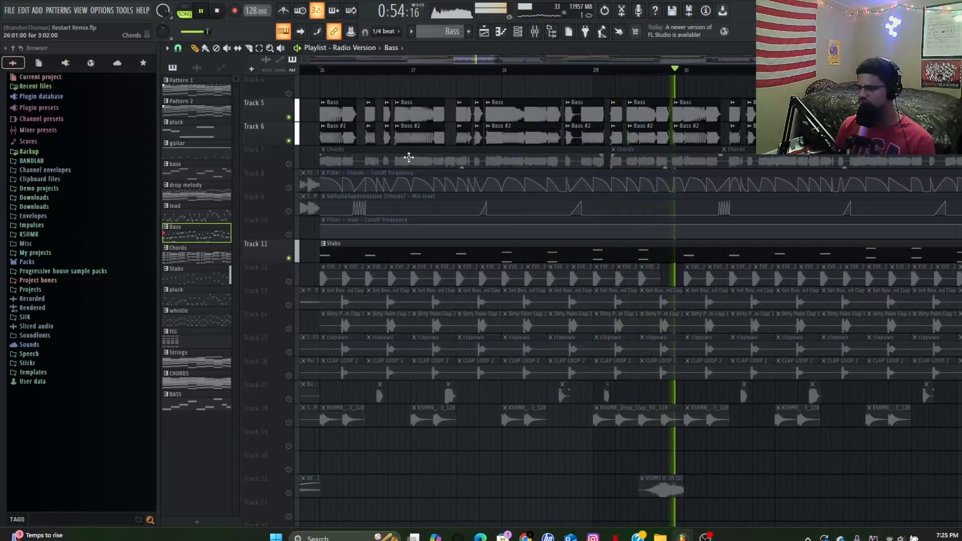
{"action": "key", "text": "space"}
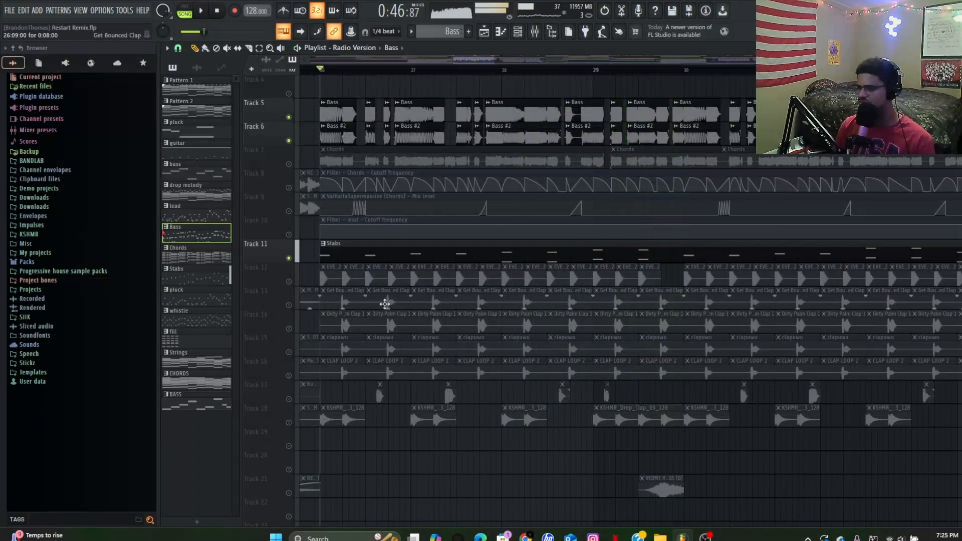
Step: Open the Stabs pattern's channels and inspect the Stab_3__F, c_lox_stab and DGX_Stab_-_Growl_E samples
{"action": "left_click", "coordinate": [518, 32]}
{"action": "double_click", "coordinate": [674, 258]}
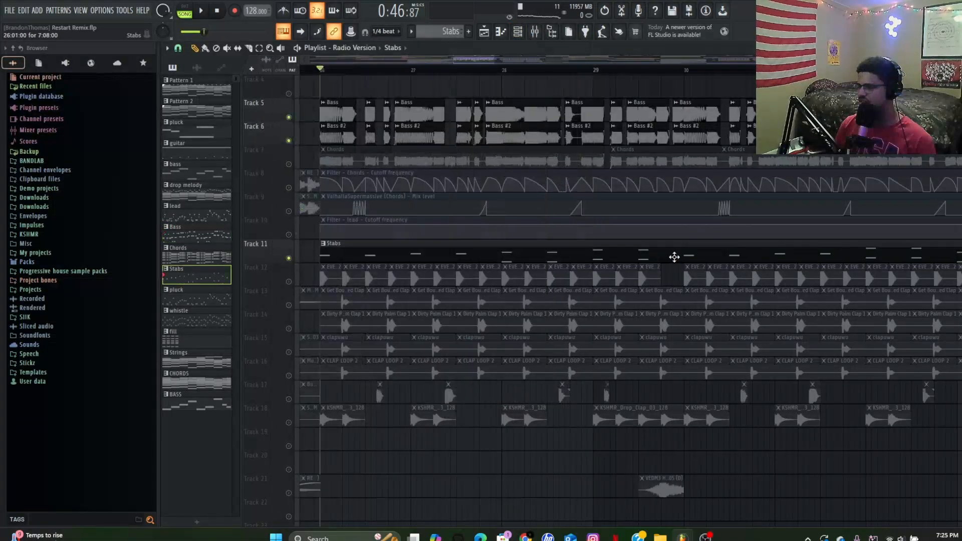
{"action": "left_click", "coordinate": [489, 415]}
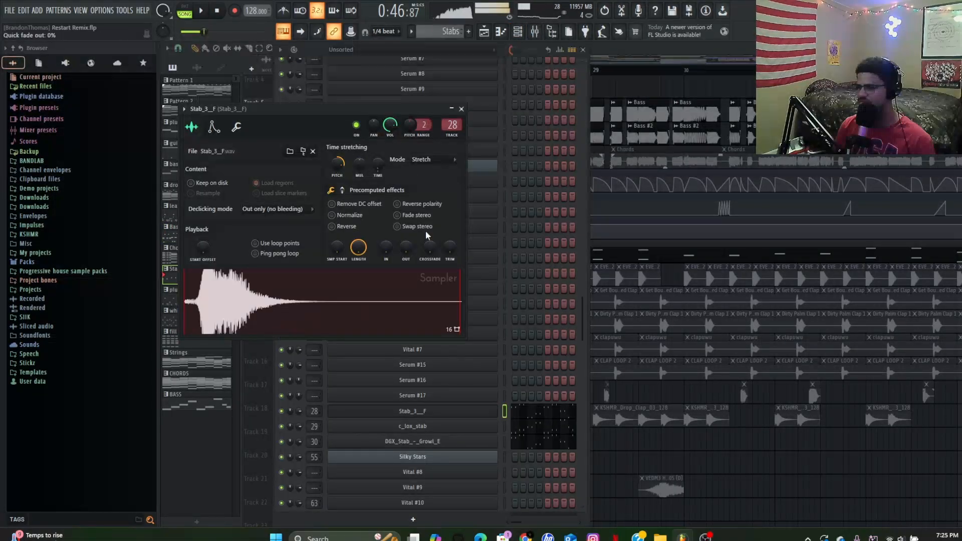
{"action": "left_click", "coordinate": [460, 109]}
{"action": "left_click", "coordinate": [419, 429]}
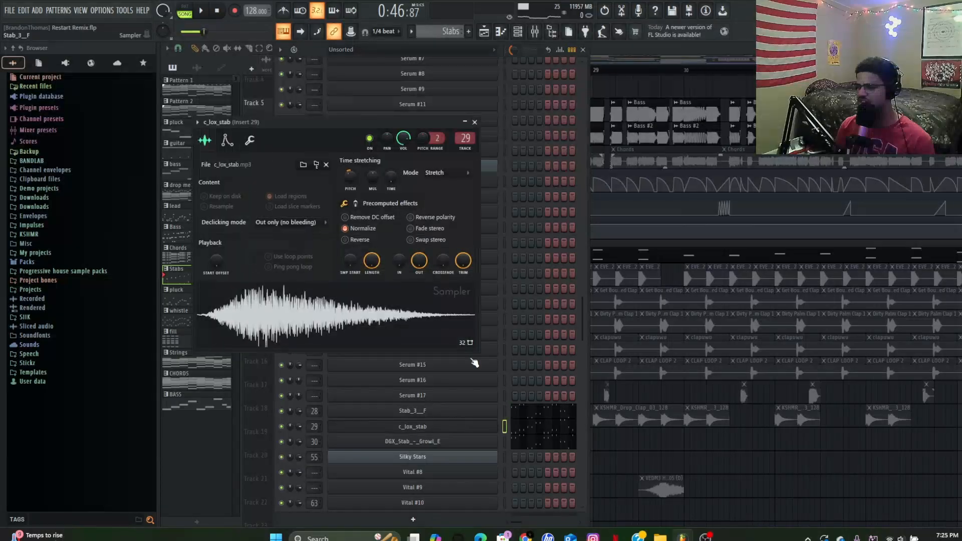
{"action": "left_click", "coordinate": [439, 446]}
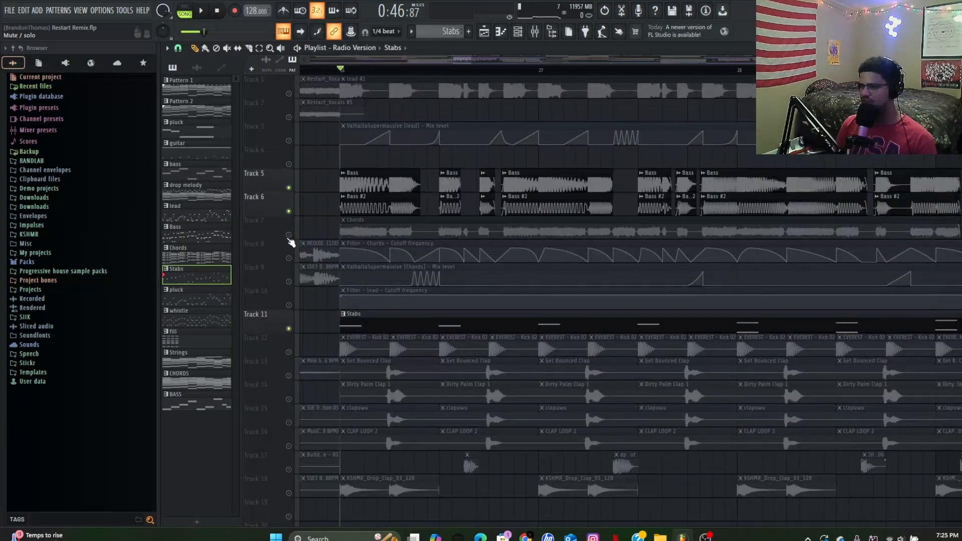
Step: Solo the Chords on track 7, unmute automation tracks 8 and 9, and play the chords with their filter and reverb automation
{"action": "right_click", "coordinate": [289, 236]}
{"action": "left_click", "coordinate": [289, 258]}
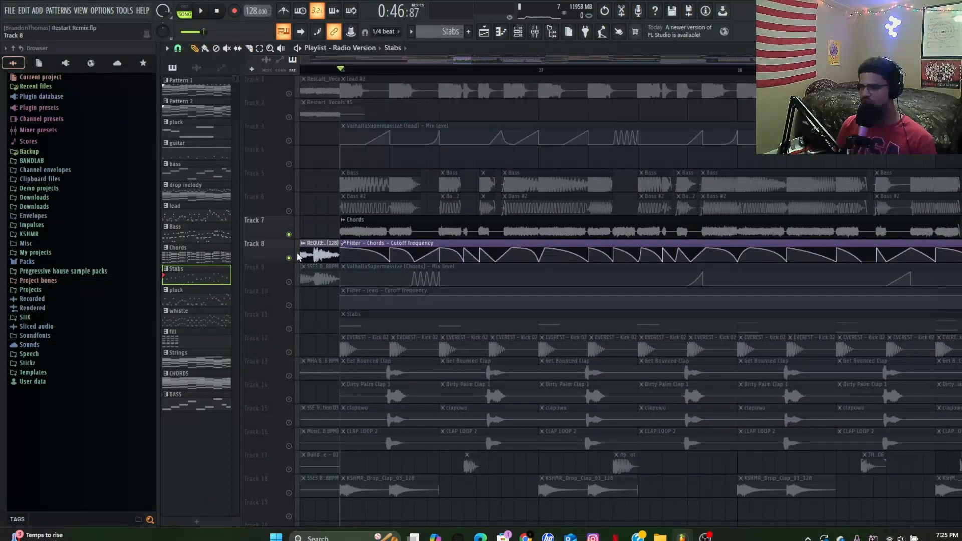
{"action": "key", "text": "space"}
{"action": "left_click", "coordinate": [288, 282]}
{"action": "scroll", "coordinate": [320, 240], "scroll_direction": "down", "scroll_amount": 4, "text": "ctrl"}
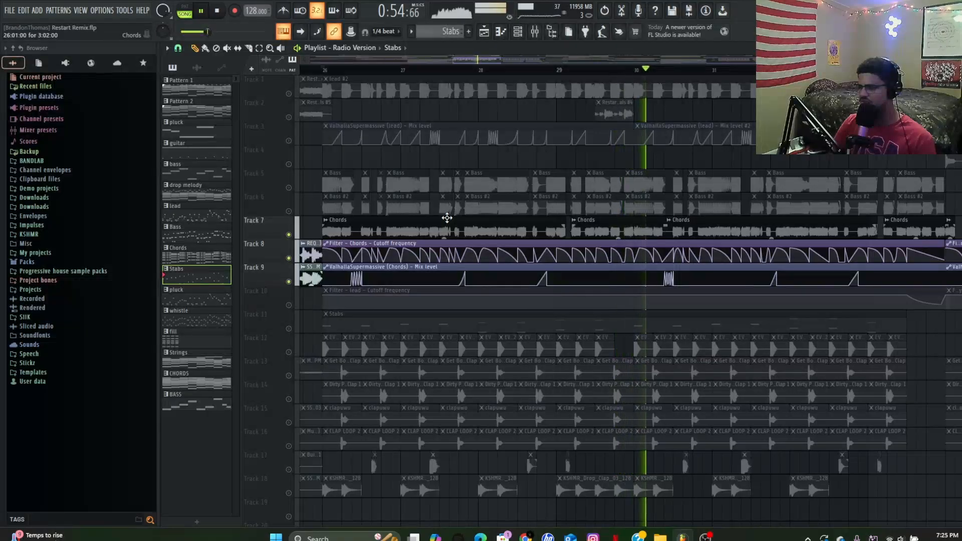
{"action": "key", "text": "space"}
{"action": "scroll", "coordinate": [376, 194], "scroll_direction": "up", "scroll_amount": 5}
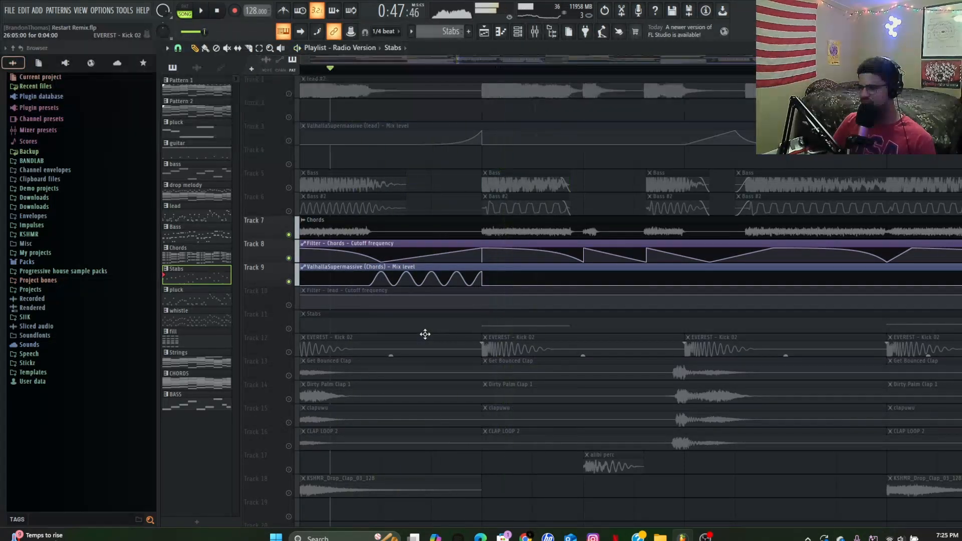
{"action": "key", "text": "space"}
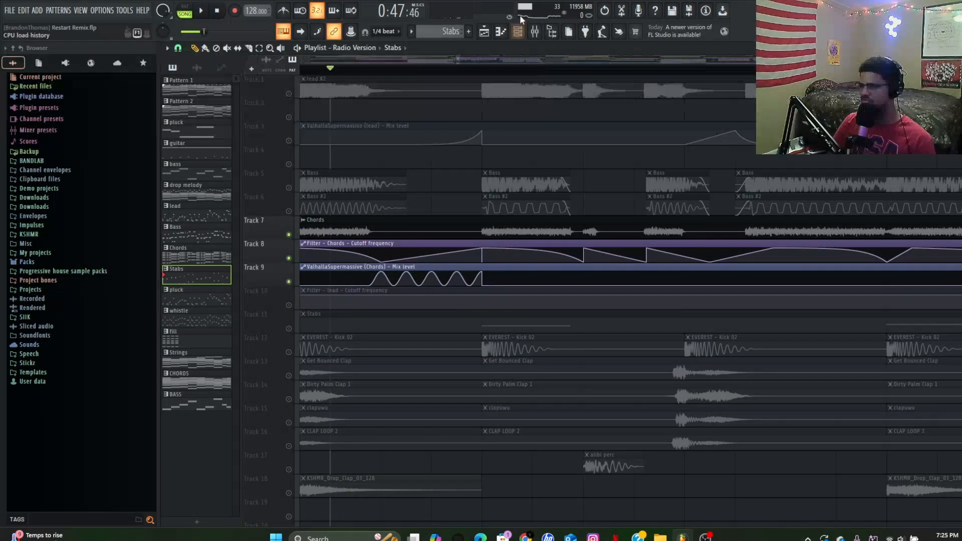
Step: Show the mixer, play the chords briefly and select the Chords mixer track
{"action": "left_click", "coordinate": [536, 33]}
{"action": "key", "text": "space"}
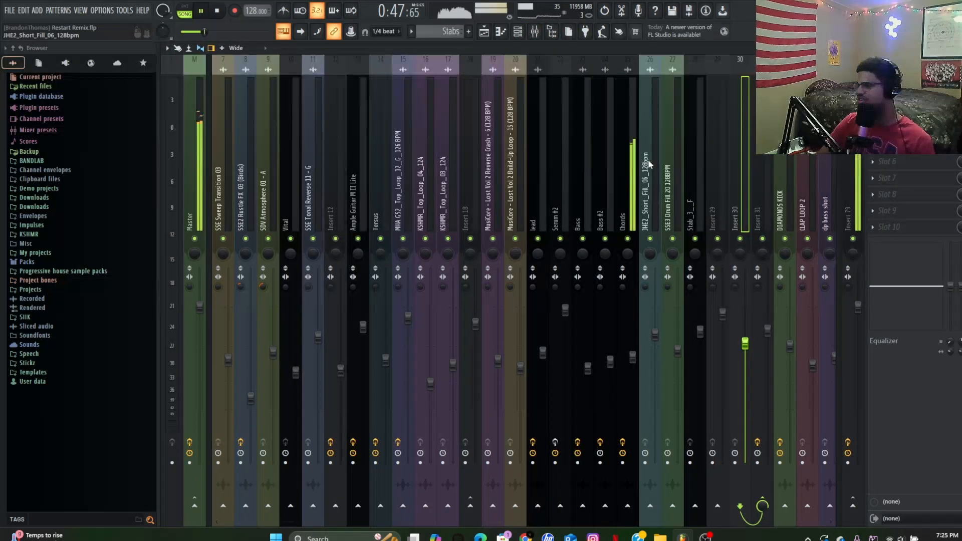
{"action": "left_click", "coordinate": [633, 123]}
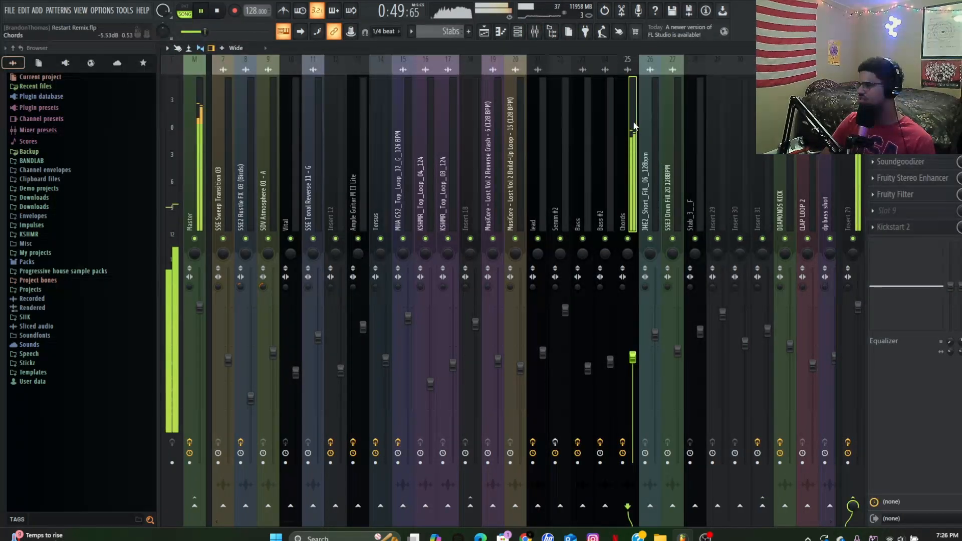
{"action": "key", "text": "space"}
Step: Review the first Fruity Parametric EQ 2, ValhallaSupermassive and OTT settings on the Chords track, closing each window
{"action": "left_click", "coordinate": [900, 80]}
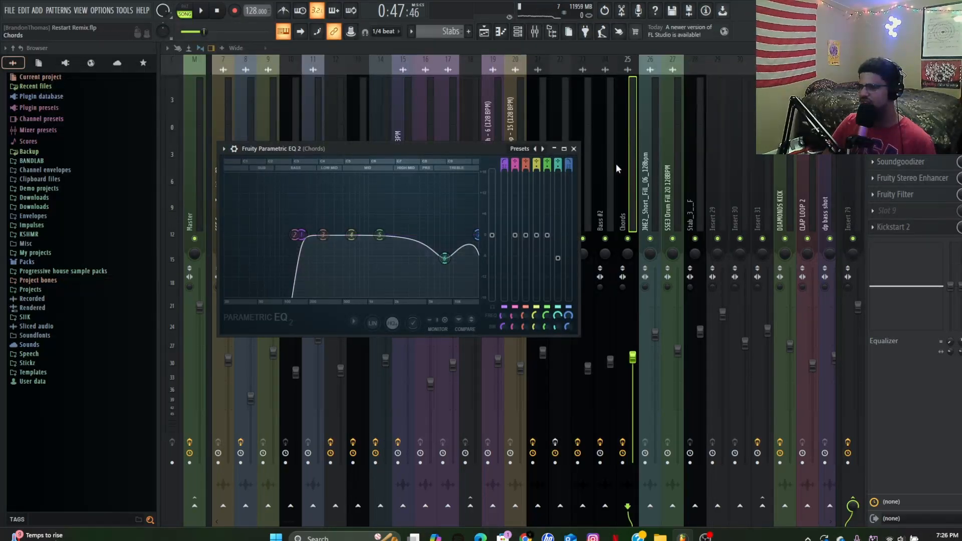
{"action": "left_click", "coordinate": [574, 149]}
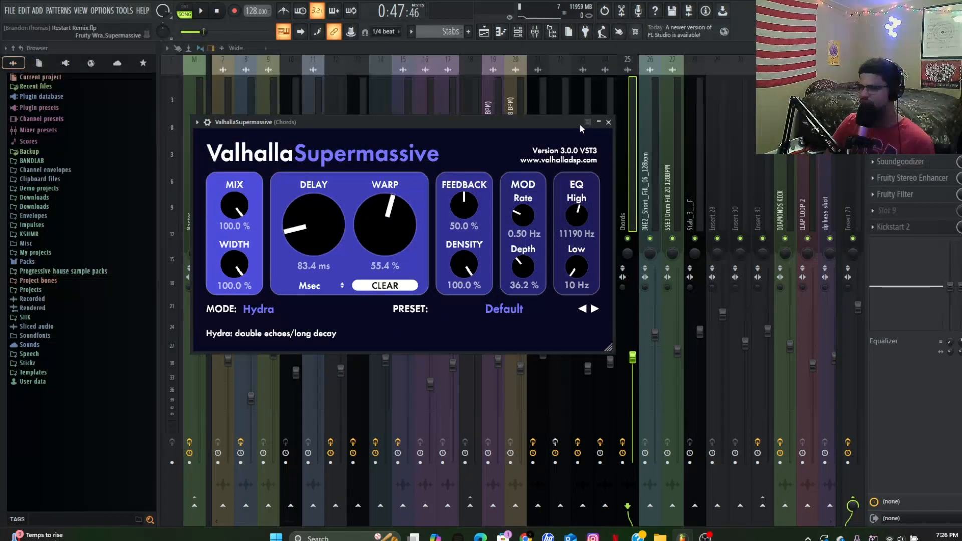
{"action": "left_click", "coordinate": [608, 122]}
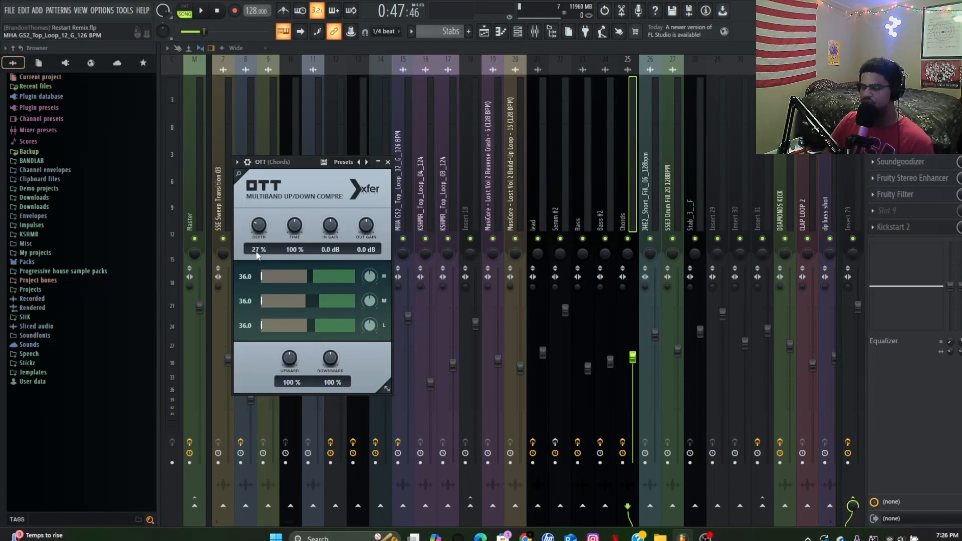
{"action": "left_click", "coordinate": [387, 162]}
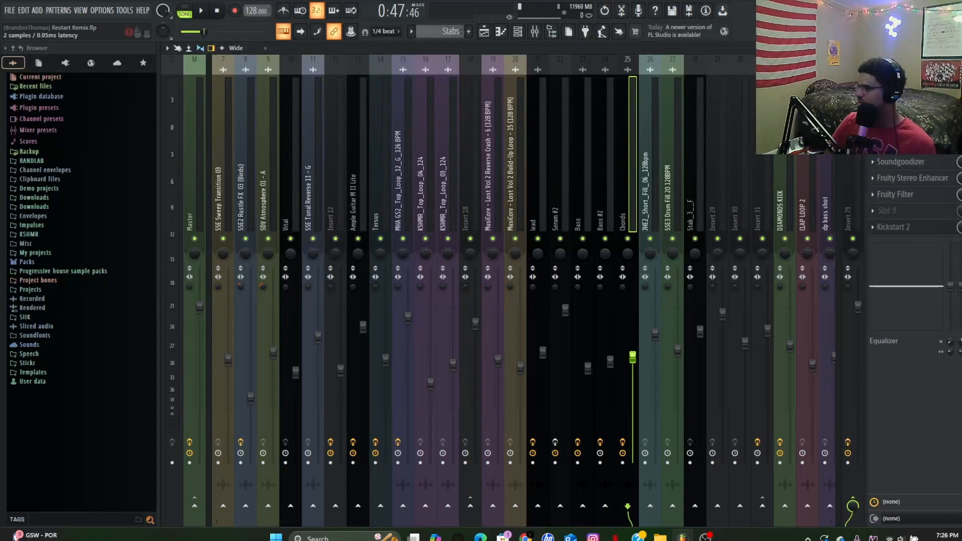
Step: Review the Saturation Knob and the second Fruity Parametric EQ 2 on the Chords track, closing both
{"action": "left_click", "coordinate": [900, 130]}
{"action": "left_click", "coordinate": [900, 129]}
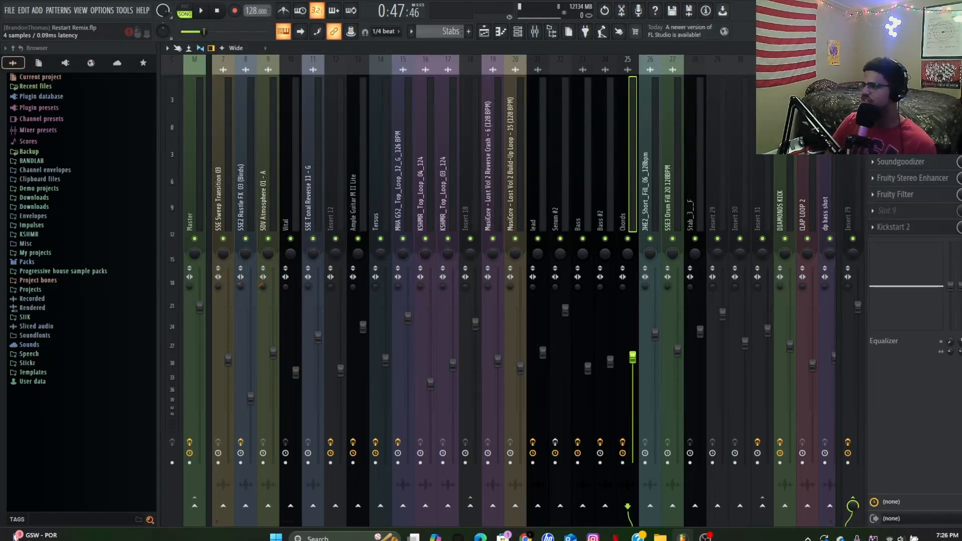
{"action": "left_click", "coordinate": [900, 130]}
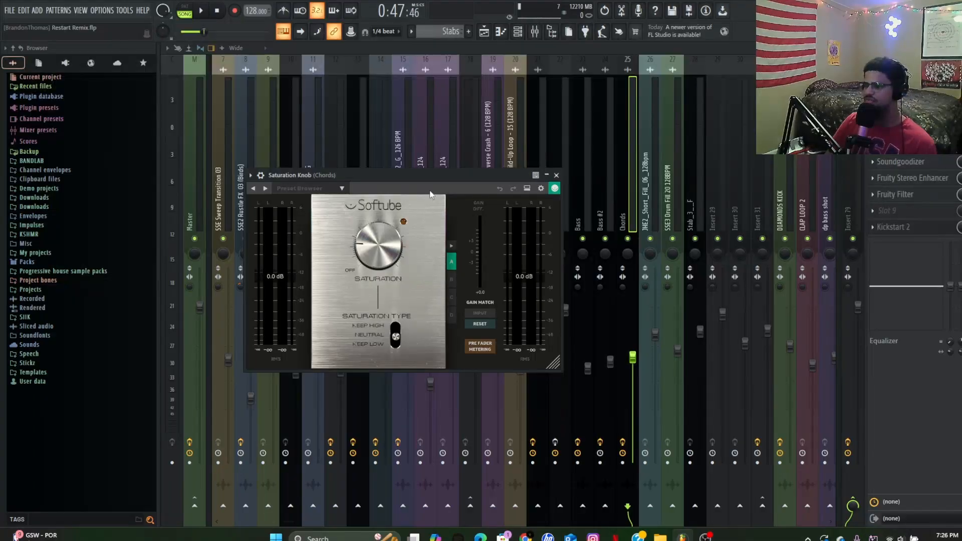
{"action": "left_click", "coordinate": [556, 175]}
{"action": "left_click", "coordinate": [900, 145]}
{"action": "left_click_drag", "start_coordinate": [326, 187], "coordinate": [399, 159]}
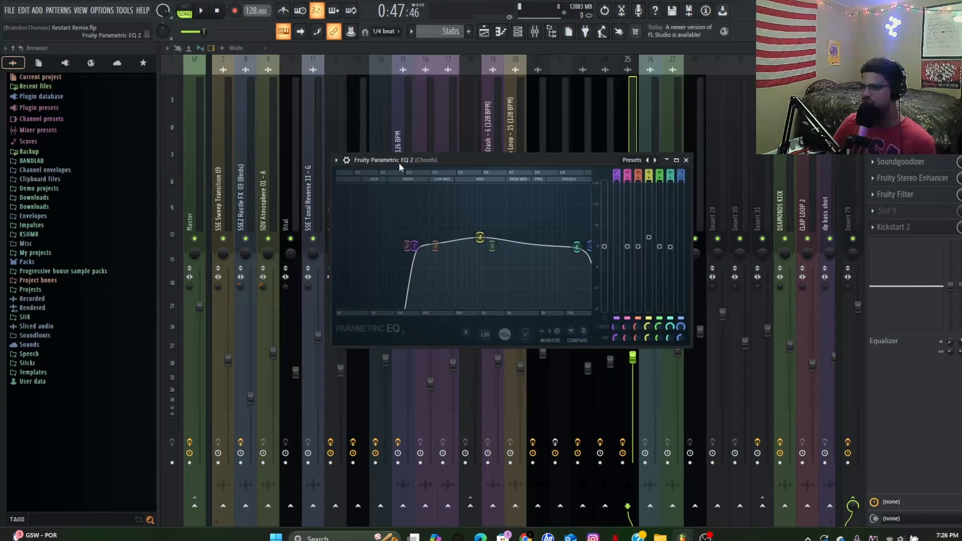
{"action": "left_click", "coordinate": [686, 161]}
Step: Review the Soundgoodizer and Fruity Stereo Enhancer settings on the Chords track, closing both
{"action": "left_click", "coordinate": [900, 161]}
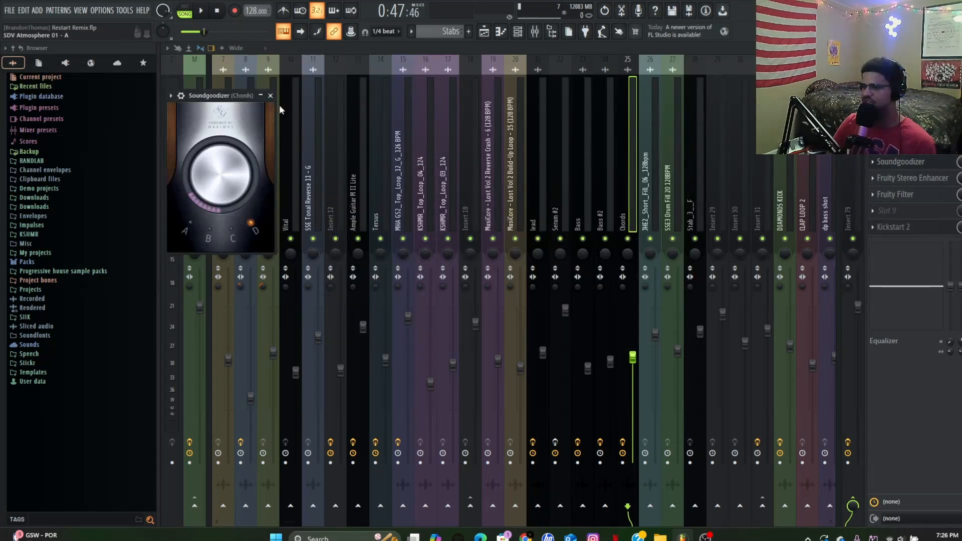
{"action": "left_click", "coordinate": [270, 96]}
{"action": "left_click", "coordinate": [900, 178]}
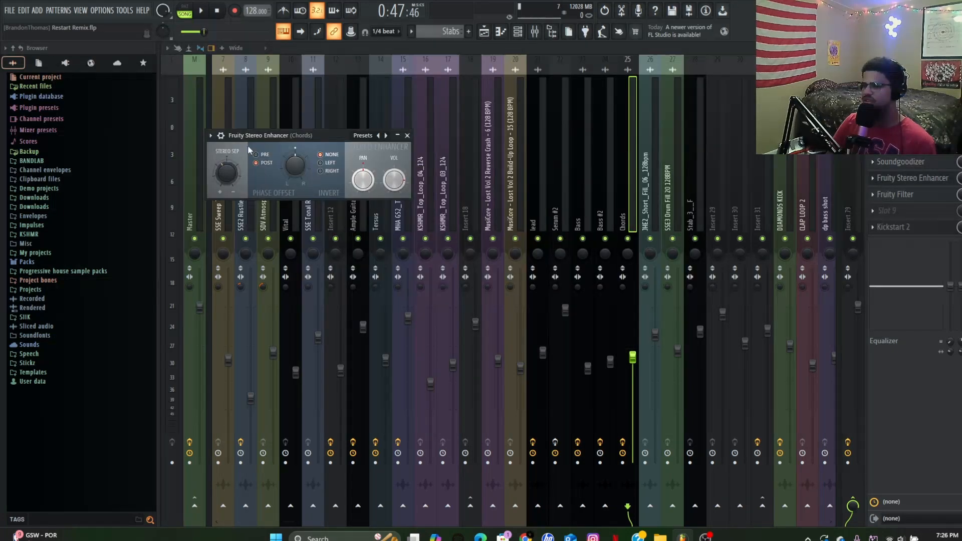
{"action": "left_click", "coordinate": [406, 135]}
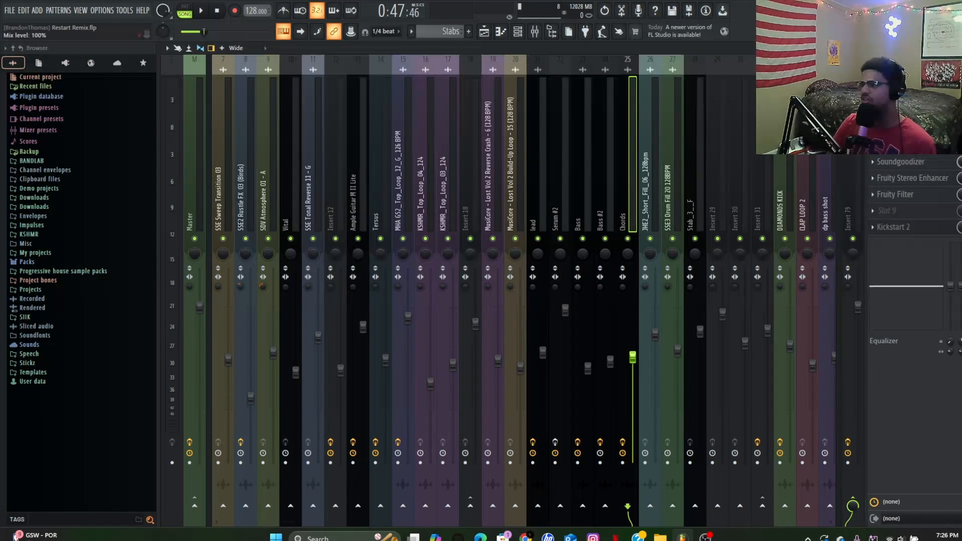
Step: Review the Chords track's Fruity Filter during brief playback and its Kickstart 2 settings, closing both windows
{"action": "left_click", "coordinate": [894, 194]}
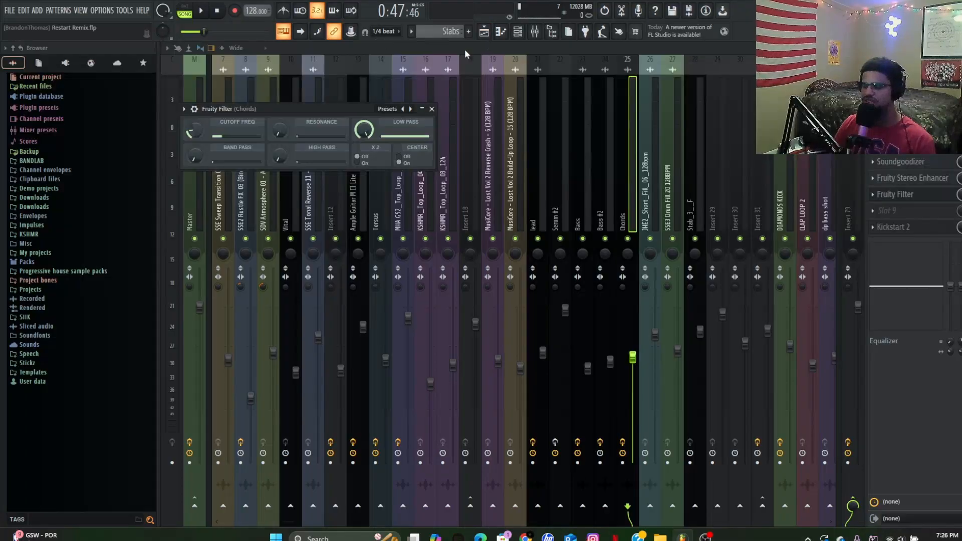
{"action": "key", "text": "space"}
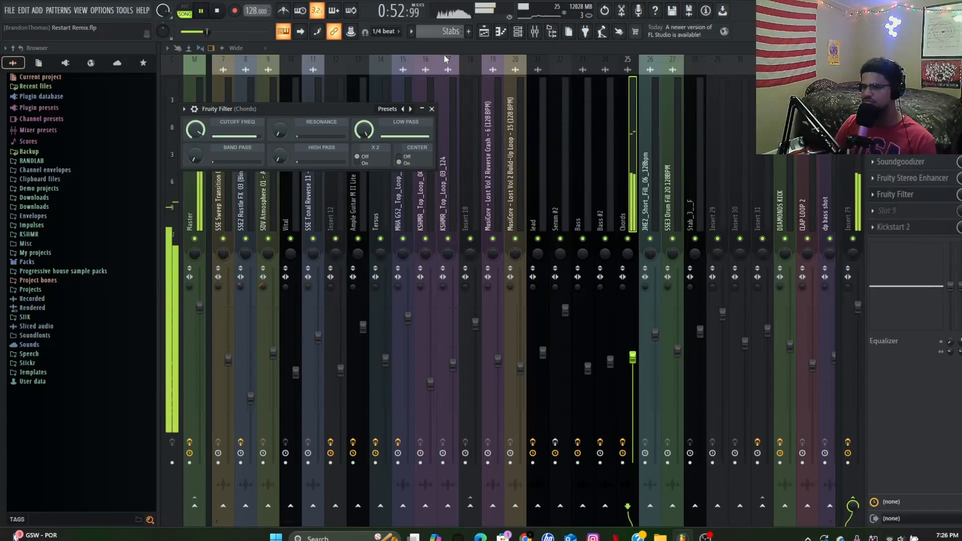
{"action": "key", "text": "space"}
{"action": "left_click", "coordinate": [431, 108]}
{"action": "left_click", "coordinate": [905, 228]}
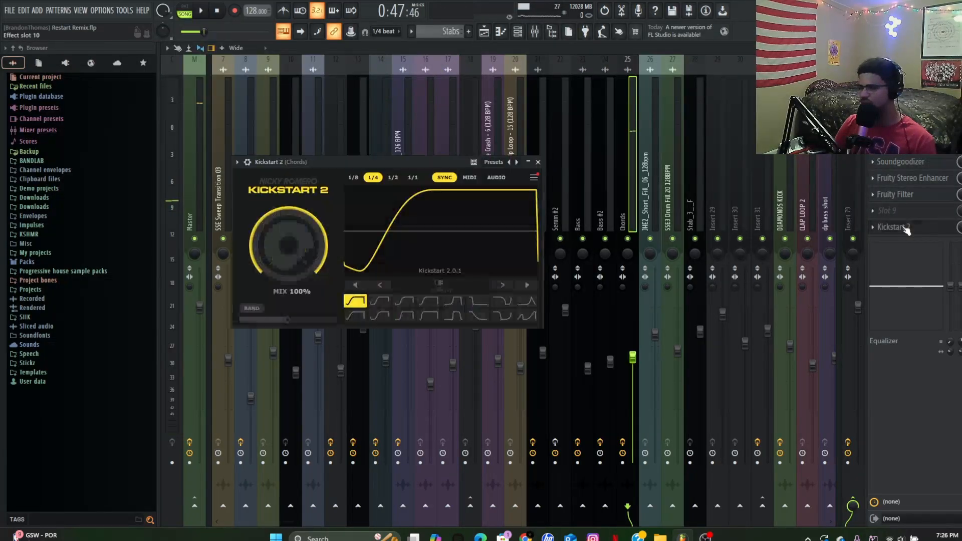
{"action": "left_click", "coordinate": [538, 163]}
Step: Return to the playlist and unmute Tracks 1 to 11 alongside the chords and their automation
{"action": "key", "text": "F5"}
{"action": "scroll", "coordinate": [498, 203], "scroll_direction": "down", "scroll_amount": 3}
{"action": "scroll", "coordinate": [501, 205], "scroll_direction": "down", "scroll_amount": 5}
{"action": "scroll", "coordinate": [591, 245], "scroll_direction": "up", "scroll_amount": 5}
{"action": "scroll", "coordinate": [503, 290], "scroll_direction": "up", "scroll_amount": 3}
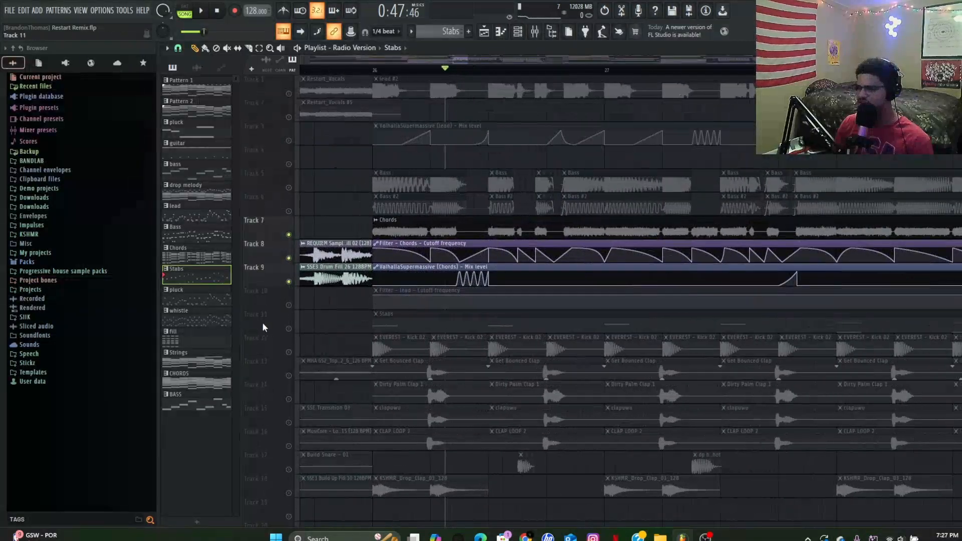
{"action": "left_click_drag", "start_coordinate": [291, 329], "coordinate": [288, 95]}
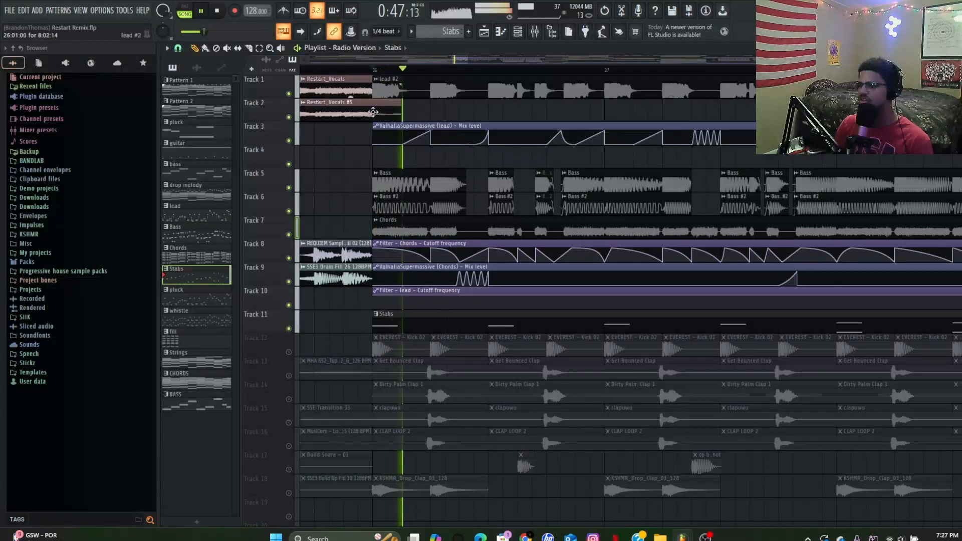
Step: Play the drop with the lead, vocals, bass, chords and stabs, following the arrangement, and stop playback
{"action": "key", "text": "space"}
{"action": "scroll", "coordinate": [365, 199], "scroll_direction": "down", "scroll_amount": 2}
{"action": "scroll", "coordinate": [435, 204], "scroll_direction": "down", "scroll_amount": 3}
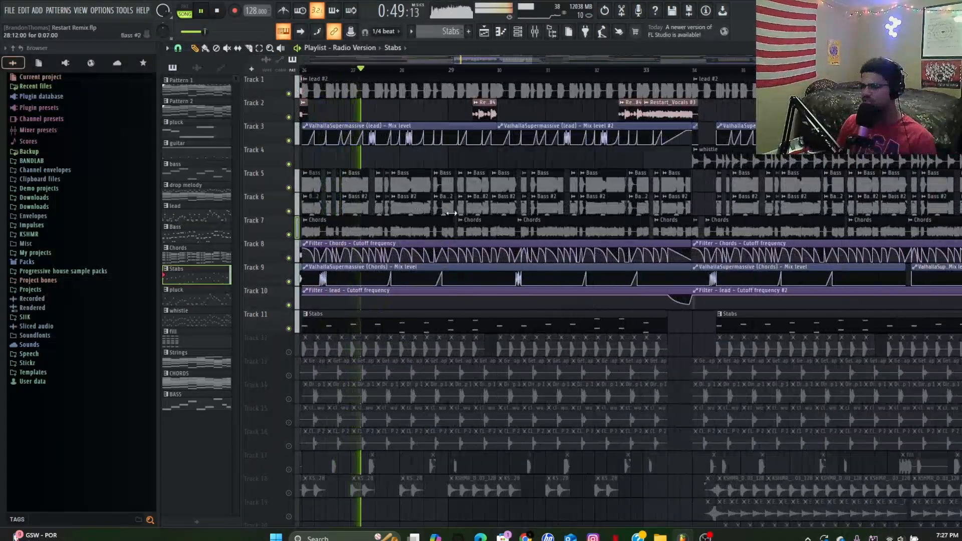
{"action": "scroll", "coordinate": [452, 214], "scroll_direction": "down", "scroll_amount": 2}
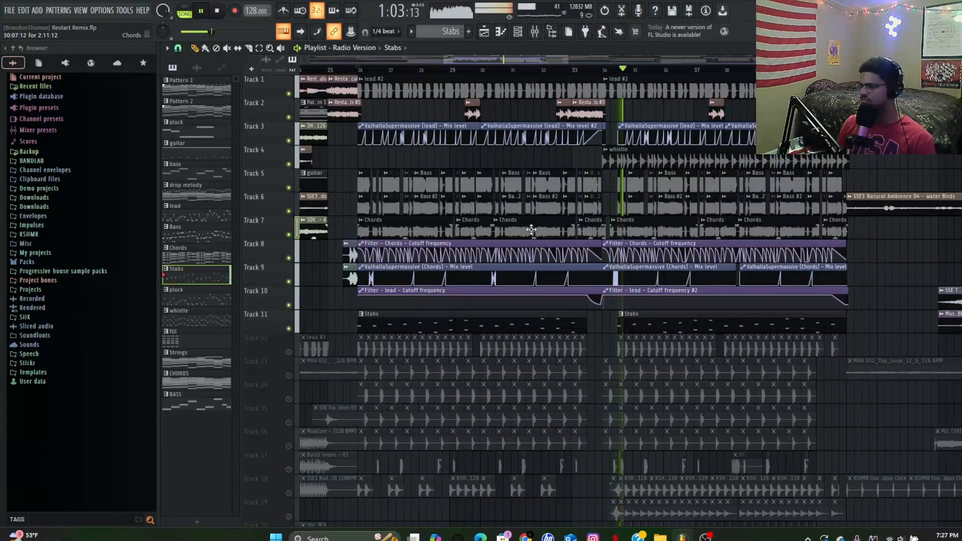
{"action": "scroll", "coordinate": [668, 346], "scroll_direction": "up", "scroll_amount": 3}
{"action": "scroll", "coordinate": [601, 348], "scroll_direction": "down", "scroll_amount": 4}
{"action": "scroll", "coordinate": [601, 348], "scroll_direction": "down", "scroll_amount": 4}
{"action": "key", "text": "space"}
Step: Unmute Track 28, which holds the Kickstart 2 (lead) mix level automation
{"action": "scroll", "coordinate": [597, 350], "scroll_direction": "down", "scroll_amount": 3}
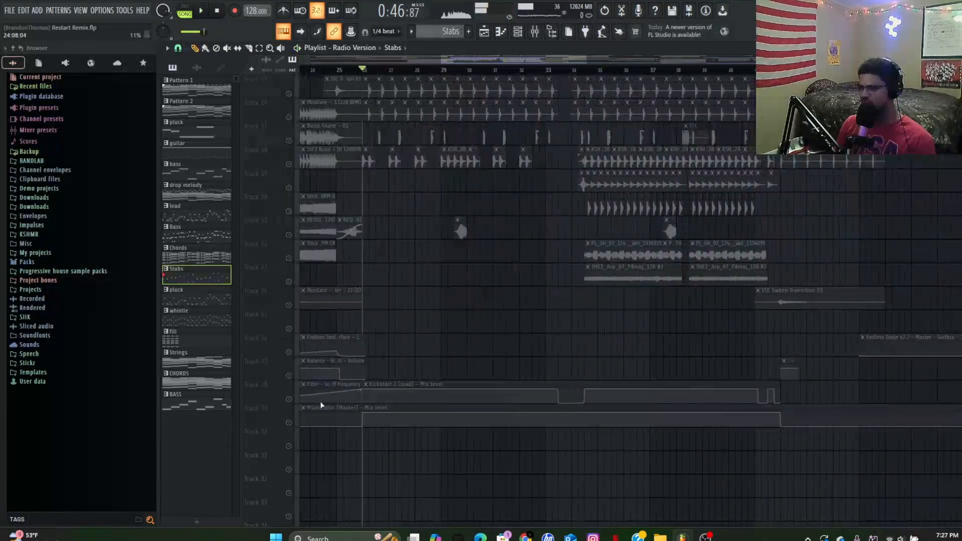
{"action": "left_click", "coordinate": [289, 400]}
{"action": "scroll", "coordinate": [570, 300], "scroll_direction": "up", "scroll_amount": 3}
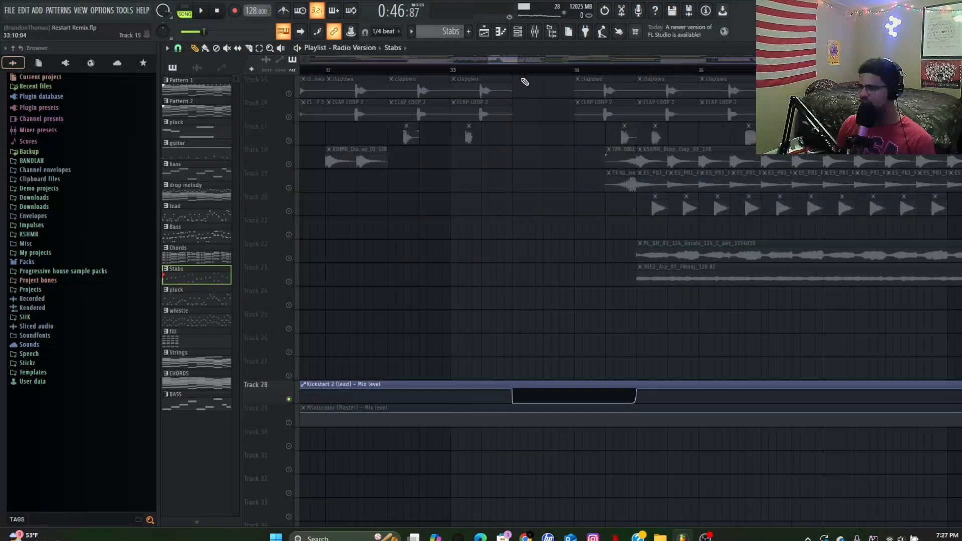
Step: Play the transition into the second half of the drop, inspecting its melodic and automation tracks, and stop playback
{"action": "key", "text": "space"}
{"action": "scroll", "coordinate": [605, 273], "scroll_direction": "up", "scroll_amount": 4}
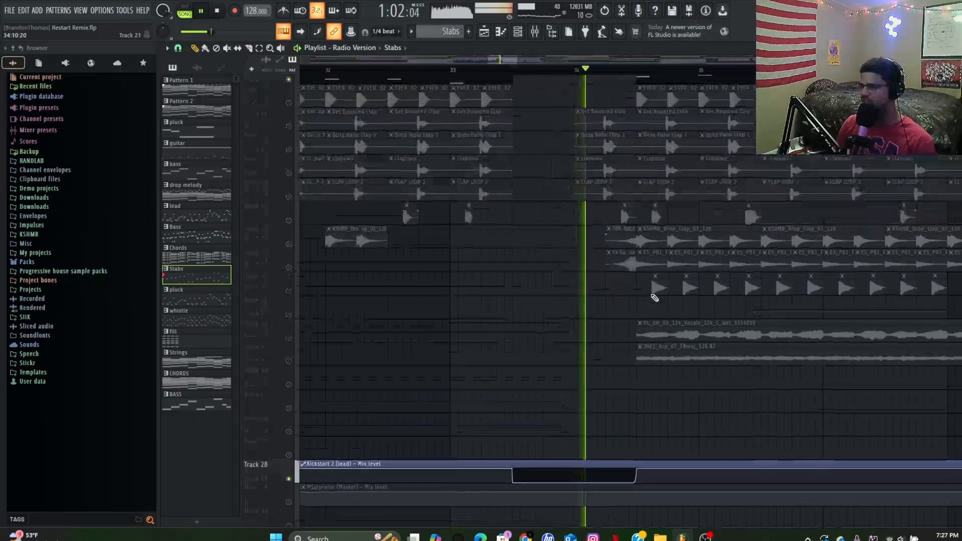
{"action": "scroll", "coordinate": [651, 291], "scroll_direction": "up", "scroll_amount": 2}
{"action": "scroll", "coordinate": [601, 283], "scroll_direction": "down", "scroll_amount": 4}
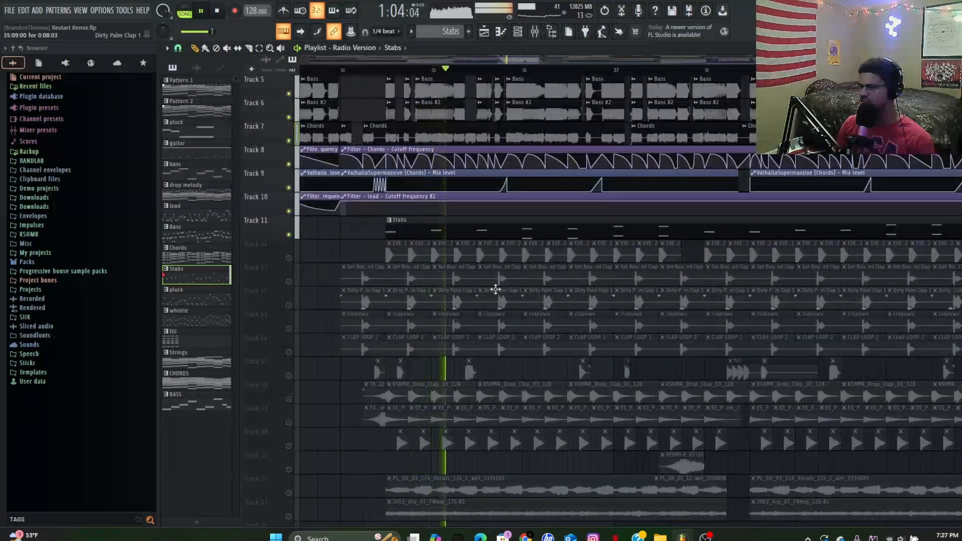
{"action": "scroll", "coordinate": [581, 279], "scroll_direction": "up", "scroll_amount": 2}
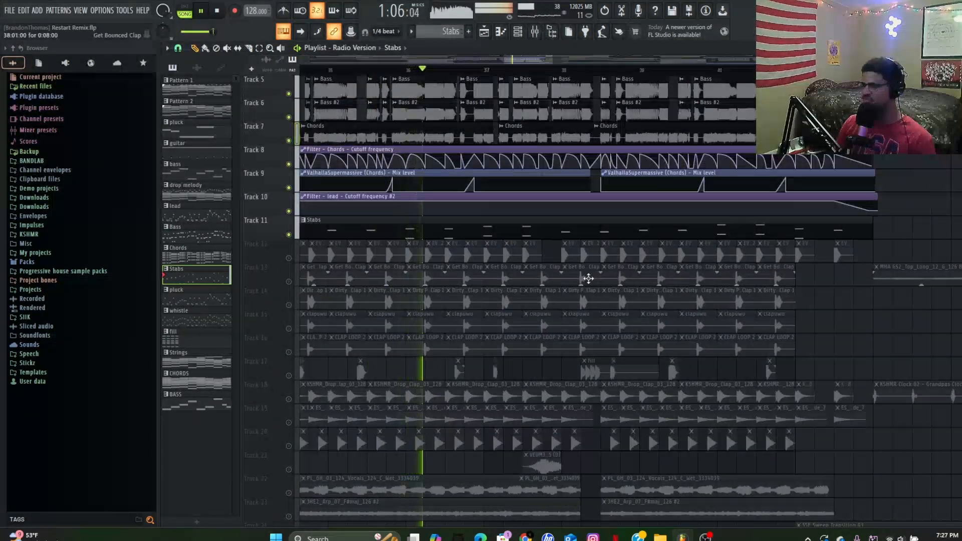
{"action": "scroll", "coordinate": [483, 319], "scroll_direction": "down", "scroll_amount": 4}
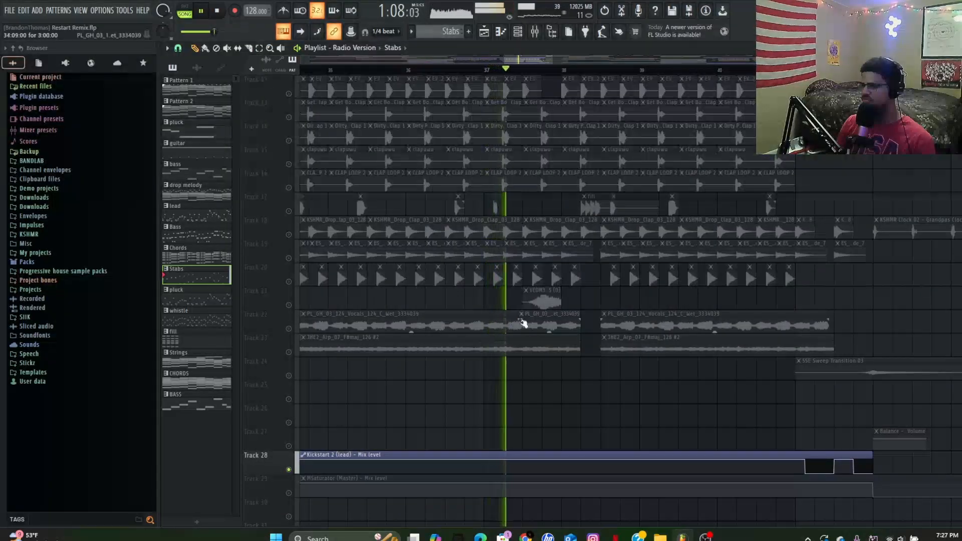
{"action": "scroll", "coordinate": [621, 318], "scroll_direction": "up", "scroll_amount": 2}
{"action": "scroll", "coordinate": [630, 317], "scroll_direction": "up", "scroll_amount": 4}
{"action": "scroll", "coordinate": [614, 353], "scroll_direction": "up", "scroll_amount": 4}
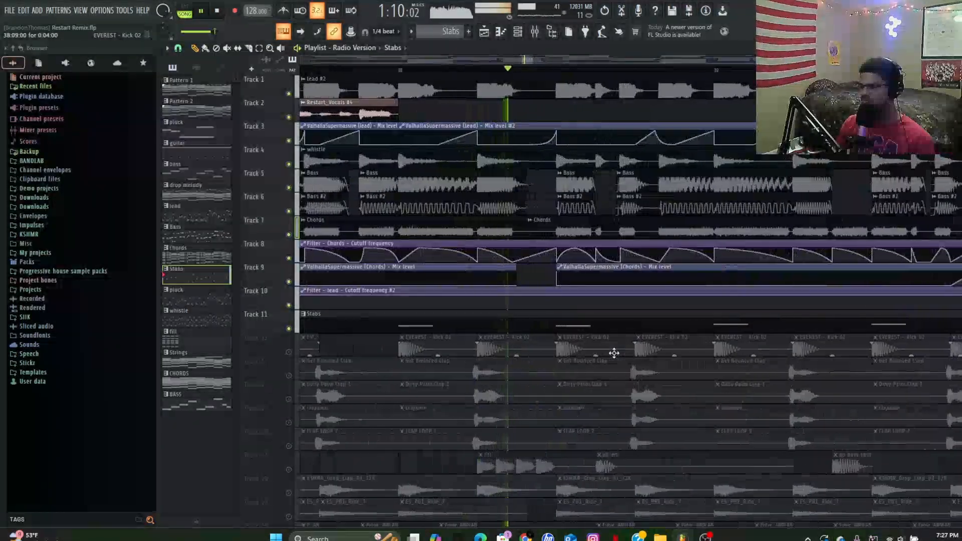
{"action": "key", "text": "space"}
Step: Solo Track 17 and review the fill clip's sample settings, closing the window
{"action": "scroll", "coordinate": [585, 356], "scroll_direction": "up", "scroll_amount": 2}
{"action": "scroll", "coordinate": [467, 345], "scroll_direction": "down", "scroll_amount": 3}
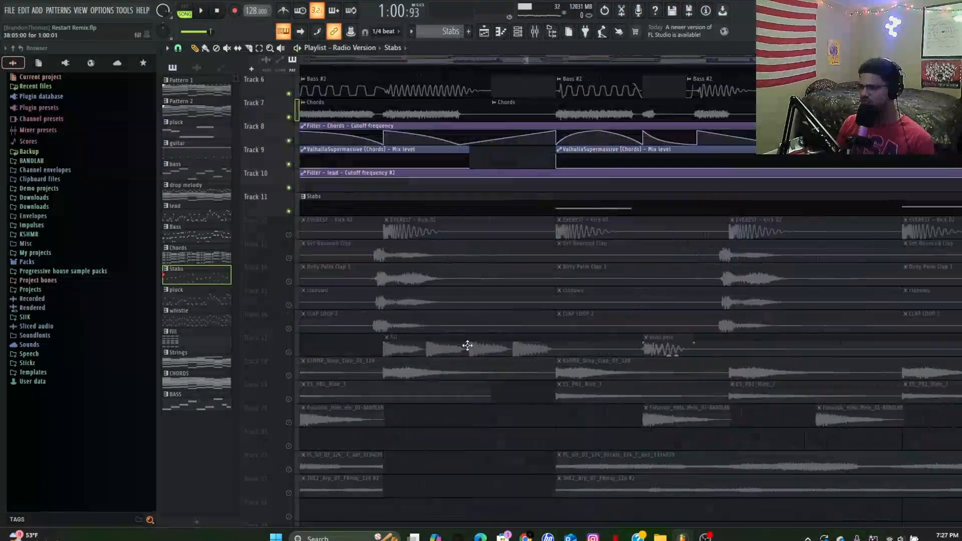
{"action": "right_click", "coordinate": [289, 353]}
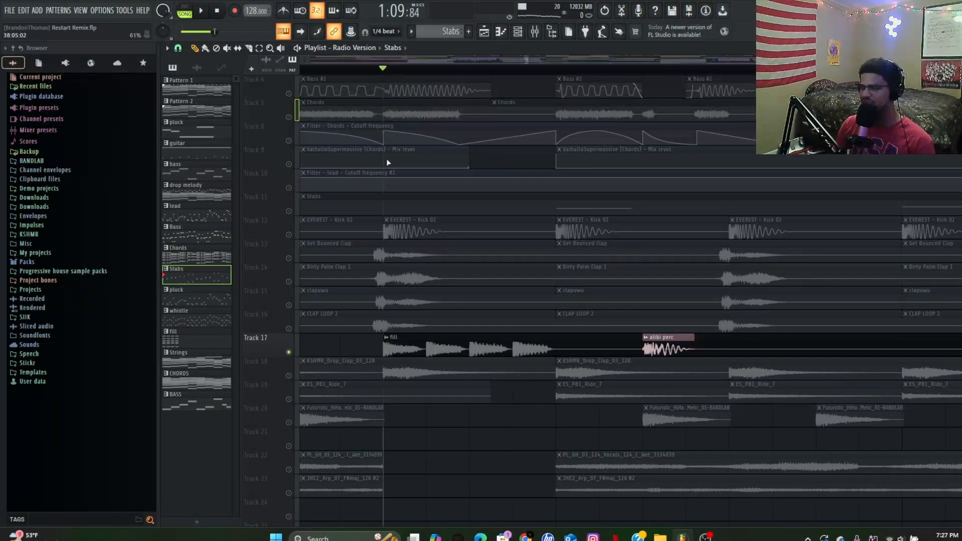
{"action": "double_click", "coordinate": [479, 352]}
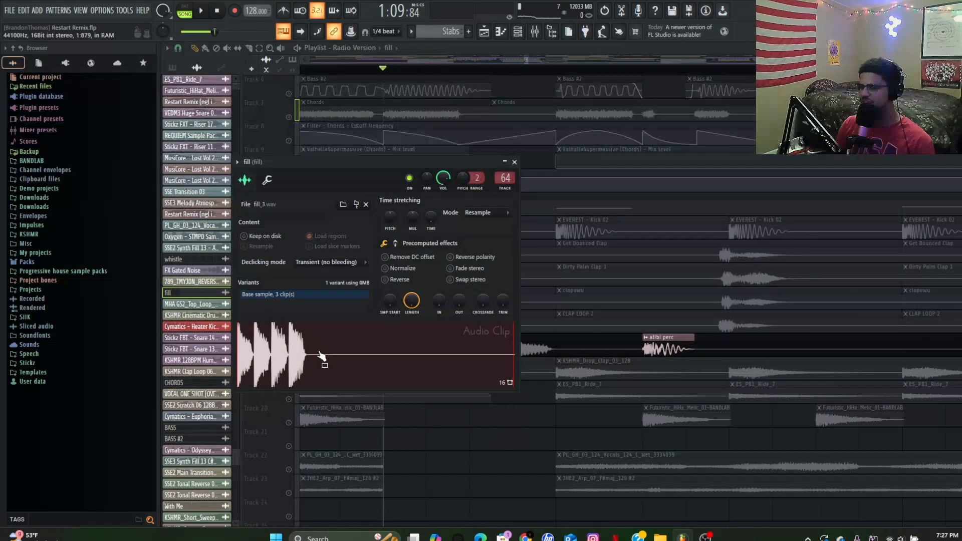
{"action": "left_click", "coordinate": [515, 162]}
Step: Unmute Tracks 1 to 9 so they play together with the fill and percussion track
{"action": "scroll", "coordinate": [304, 247], "scroll_direction": "up", "scroll_amount": 5}
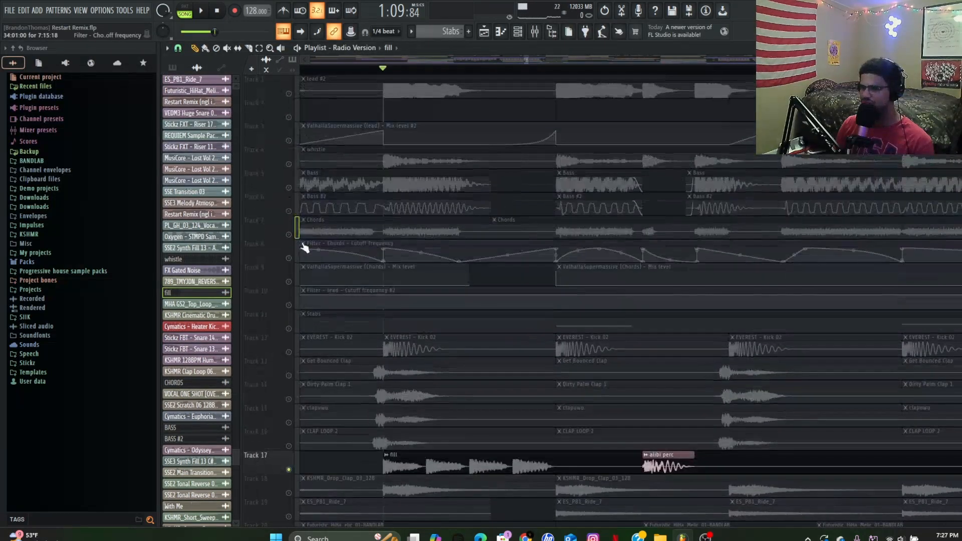
{"action": "mouse_move", "coordinate": [296, 239]}
{"action": "left_mouse_down"}
{"action": "mouse_move", "coordinate": [293, 281]}
{"action": "mouse_move", "coordinate": [294, 125]}
{"action": "left_mouse_up"}
{"action": "left_click", "coordinate": [289, 92]}
{"action": "scroll", "coordinate": [483, 178], "scroll_direction": "down", "scroll_amount": 8}
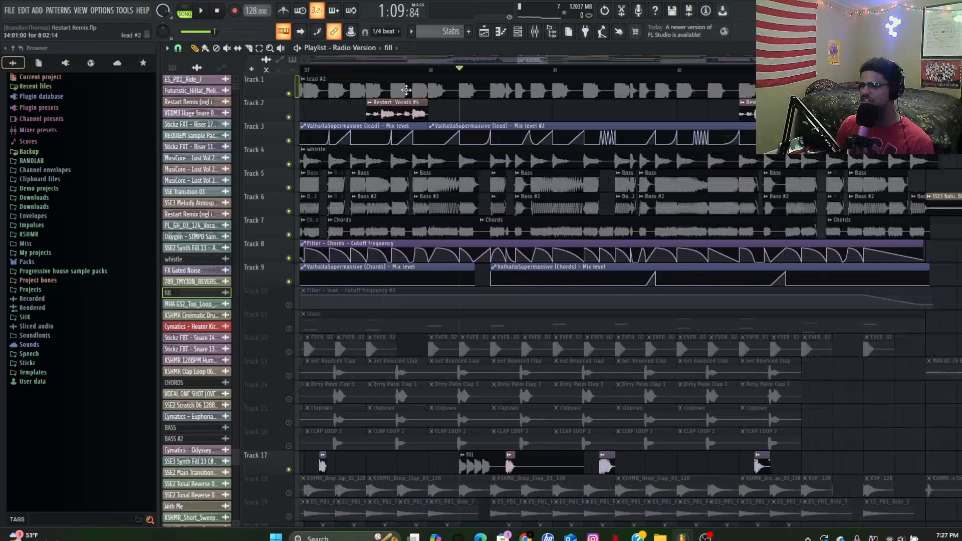
Step: Play the second half of the drop from bar 37 through the fill and percussion hits, and stop playback
{"action": "left_click", "coordinate": [377, 69]}
{"action": "key", "text": "space"}
{"action": "scroll", "coordinate": [429, 230], "scroll_direction": "down", "scroll_amount": 5}
{"action": "scroll", "coordinate": [428, 230], "scroll_direction": "down", "scroll_amount": 5}
{"action": "scroll", "coordinate": [429, 229], "scroll_direction": "up", "scroll_amount": 3}
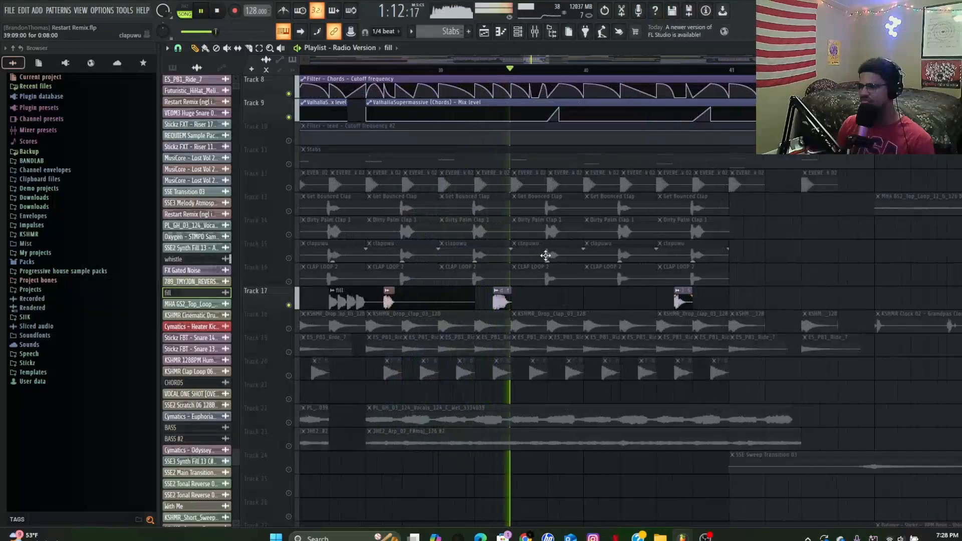
{"action": "scroll", "coordinate": [595, 276], "scroll_direction": "up", "scroll_amount": 3}
{"action": "scroll", "coordinate": [584, 276], "scroll_direction": "down", "scroll_amount": 3}
{"action": "scroll", "coordinate": [582, 275], "scroll_direction": "up", "scroll_amount": 3}
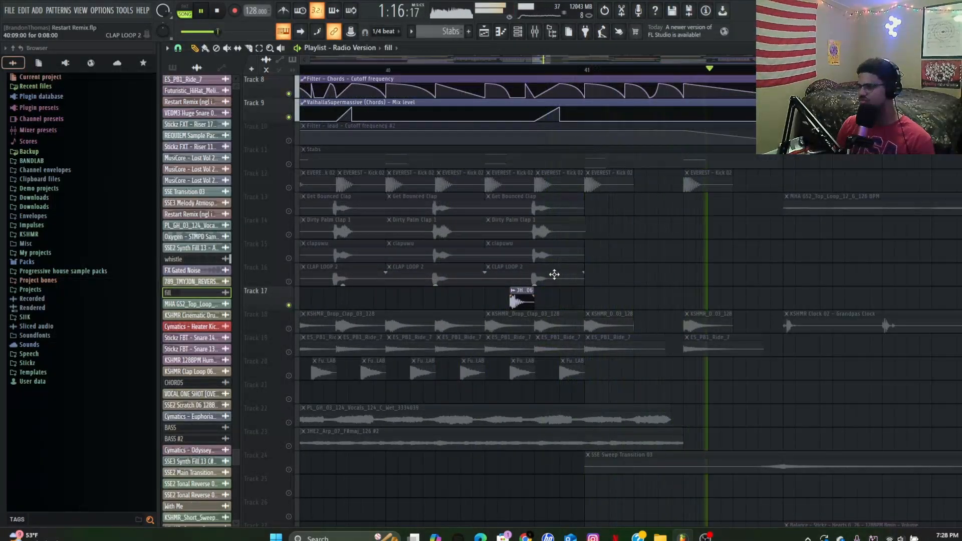
{"action": "key", "text": "space"}
Step: Solo Track 12 at the start of the drop and review the EVEREST - Kick 02 sample settings, closing the window
{"action": "scroll", "coordinate": [556, 275], "scroll_direction": "down", "scroll_amount": 5}
{"action": "scroll", "coordinate": [491, 200], "scroll_direction": "up", "scroll_amount": 3}
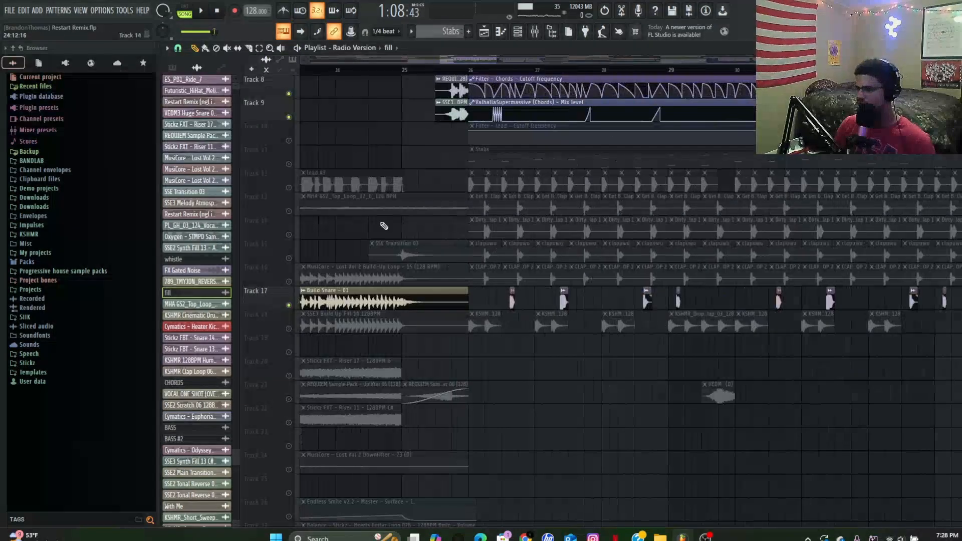
{"action": "left_click", "coordinate": [288, 188], "text": "ctrl"}
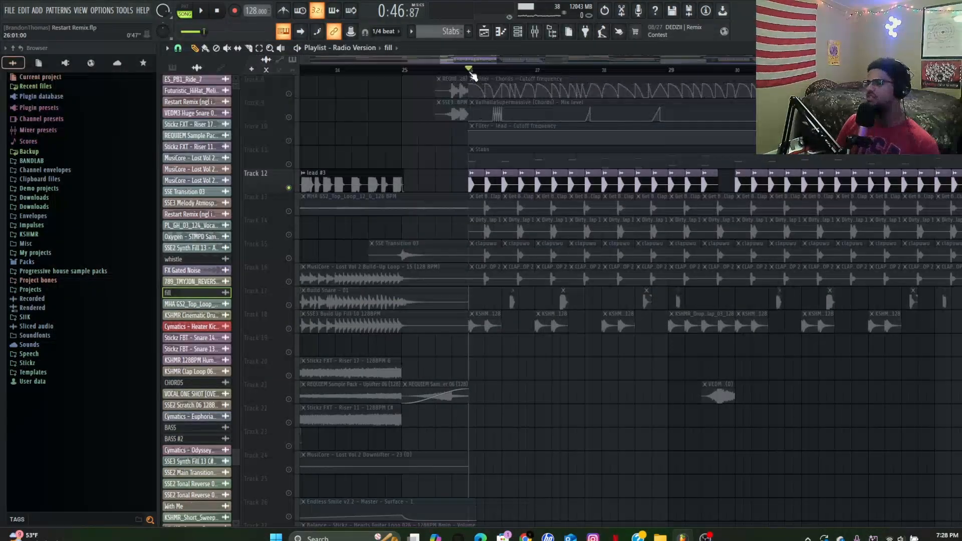
{"action": "scroll", "coordinate": [360, 179], "scroll_direction": "up", "scroll_amount": 3}
{"action": "double_click", "coordinate": [371, 175]}
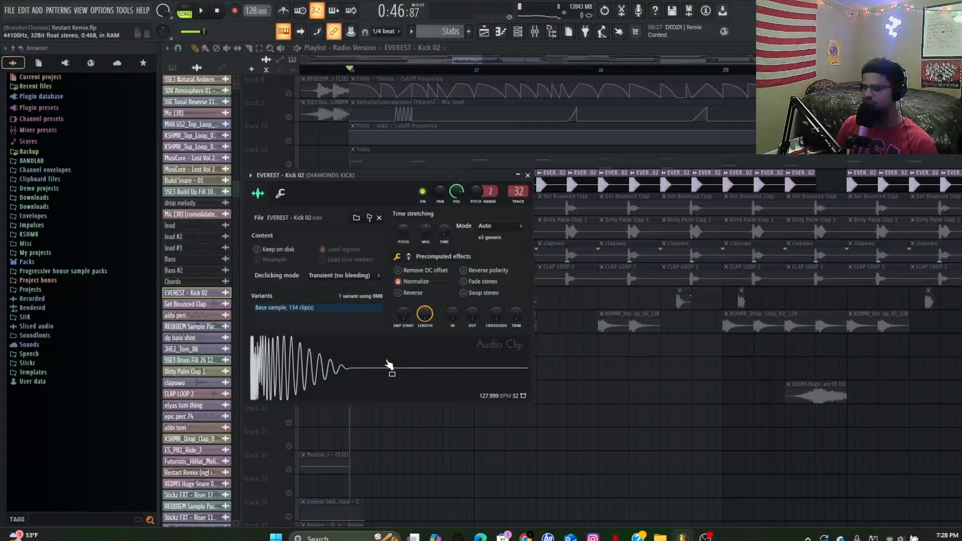
{"action": "left_click", "coordinate": [527, 175]}
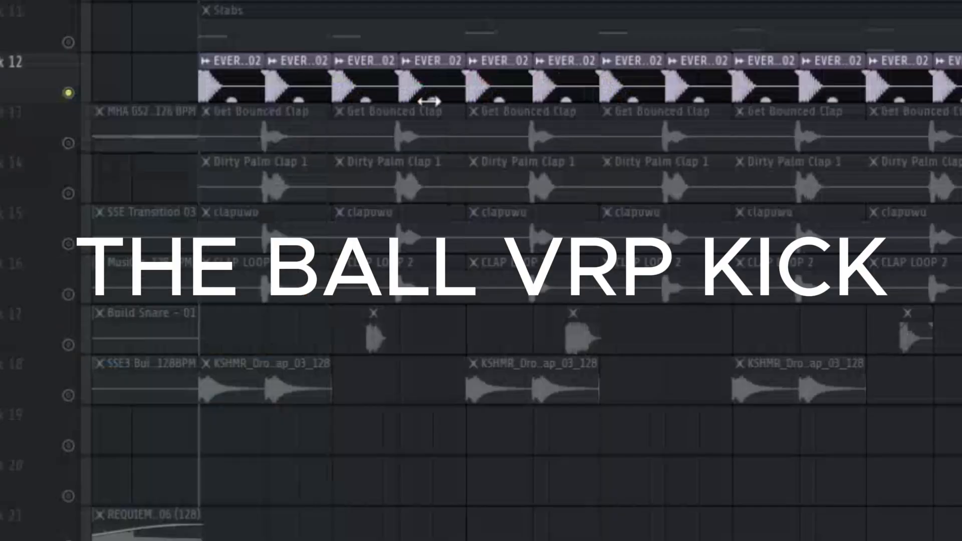
Step: Unmute Tracks 13 to 17 and review the CLAP LOOP 2 sample settings, closing the window
{"action": "left_click", "coordinate": [288, 211]}
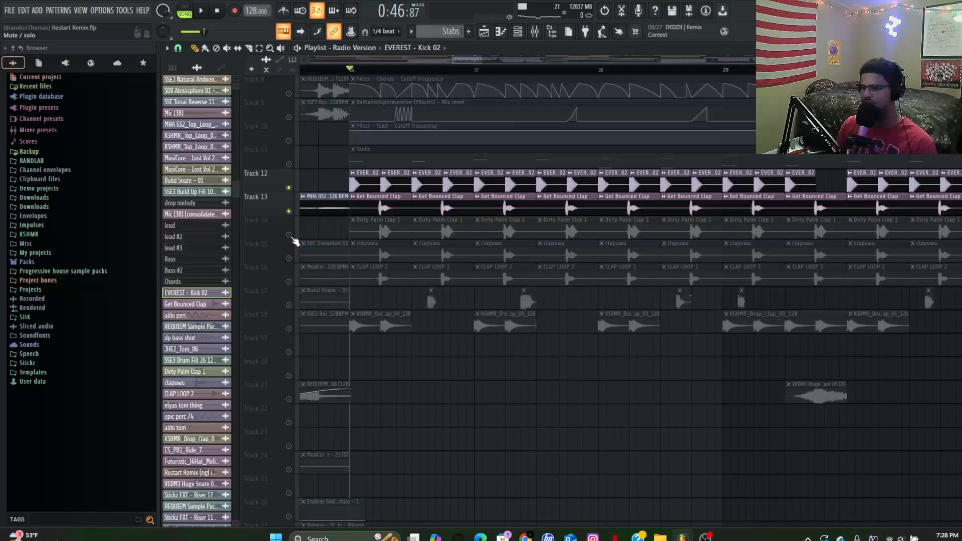
{"action": "left_click_drag", "start_coordinate": [290, 235], "coordinate": [289, 311]}
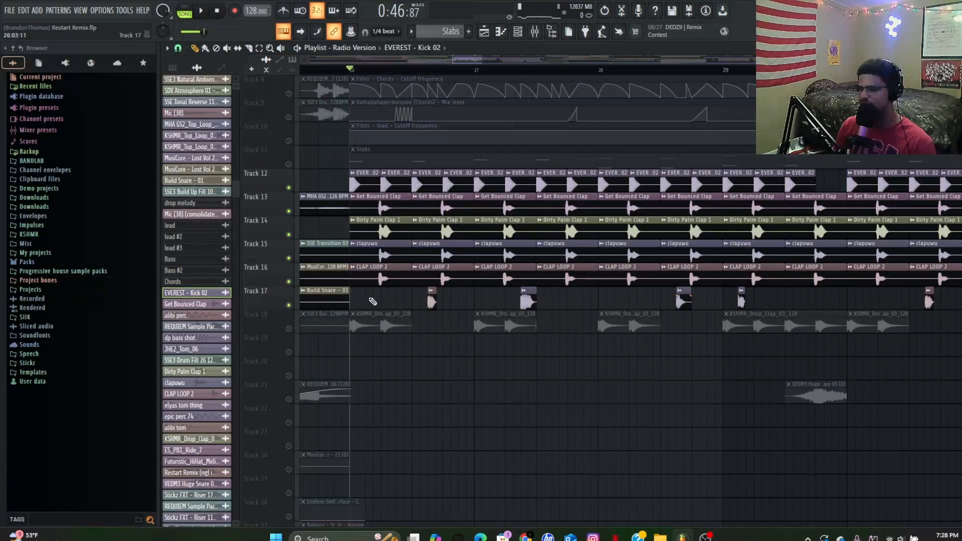
{"action": "double_click", "coordinate": [374, 276]}
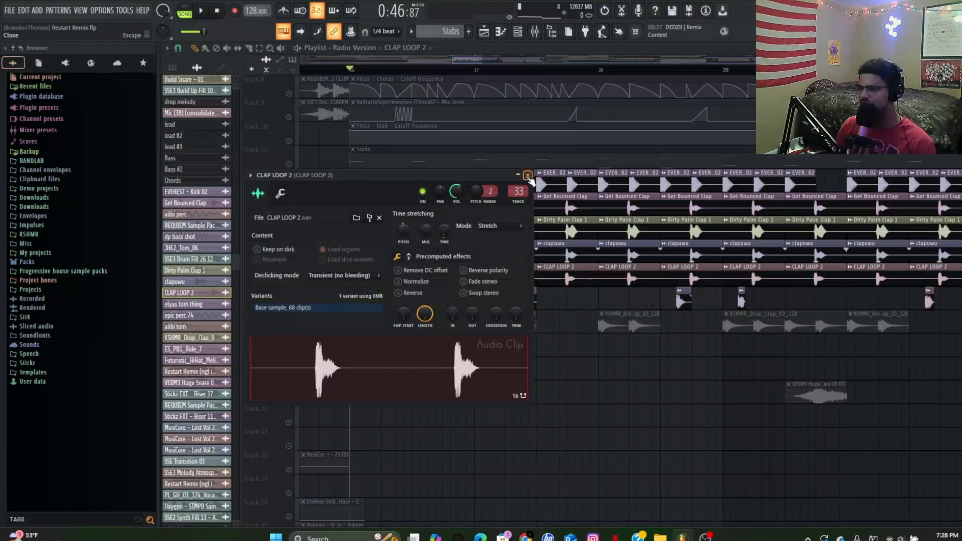
{"action": "left_click", "coordinate": [527, 174]}
Step: Unmute Tracks 18 to 23 to add the drop claps, rides, hi-hats, effects and loops to the drums
{"action": "left_click", "coordinate": [289, 329]}
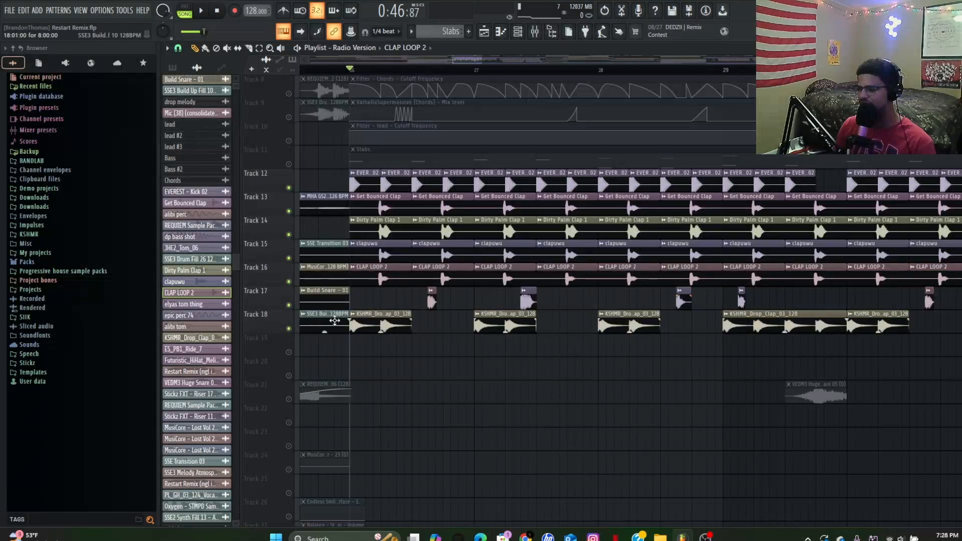
{"action": "scroll", "coordinate": [461, 355], "scroll_direction": "down", "scroll_amount": 5}
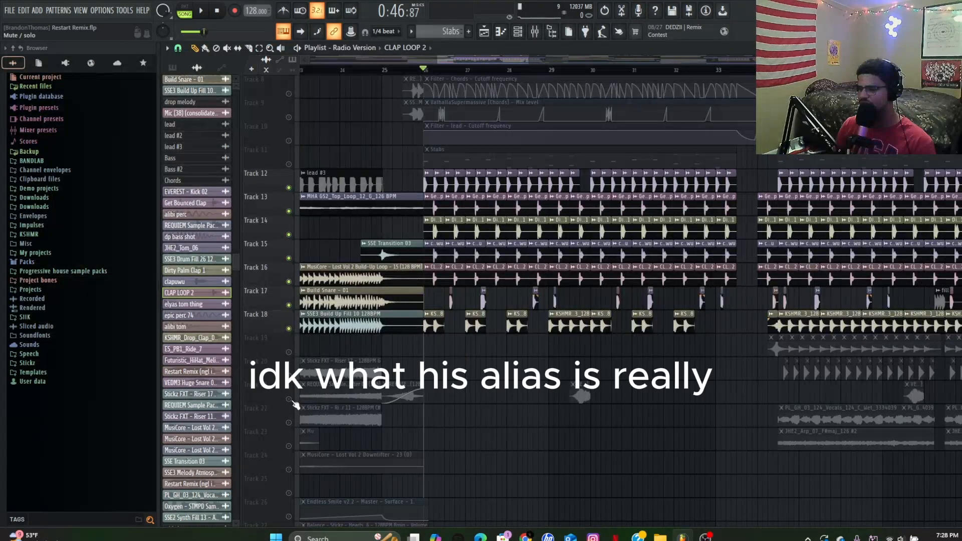
{"action": "left_click", "coordinate": [289, 399]}
{"action": "left_click", "coordinate": [288, 422]}
{"action": "left_click", "coordinate": [288, 446]}
{"action": "left_click", "coordinate": [288, 375]}
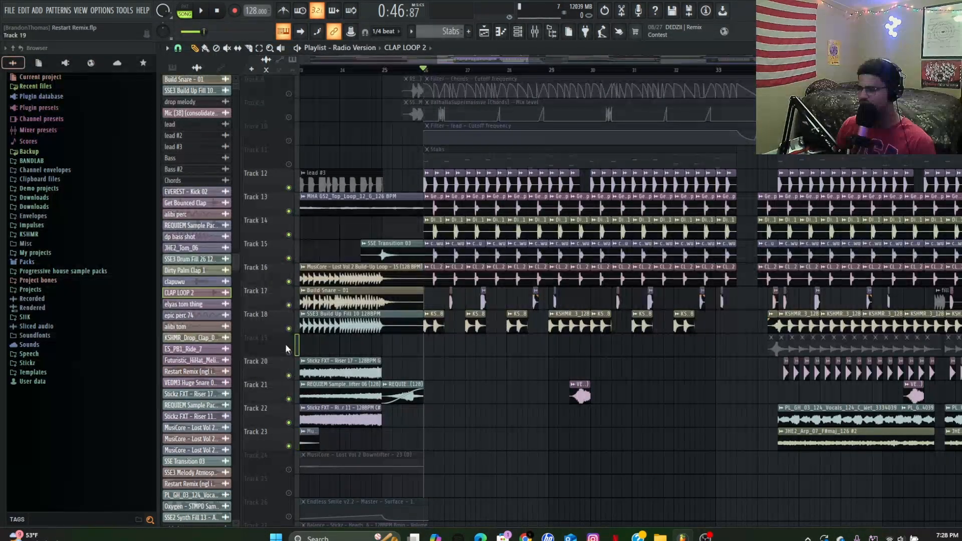
{"action": "left_click", "coordinate": [289, 351]}
Step: Play the first half of the drop with only the drum and effects tracks, and stop playback
{"action": "scroll", "coordinate": [512, 356], "scroll_direction": "down", "scroll_amount": 3}
{"action": "key", "text": "space"}
{"action": "scroll", "coordinate": [512, 356], "scroll_direction": "up", "scroll_amount": 3}
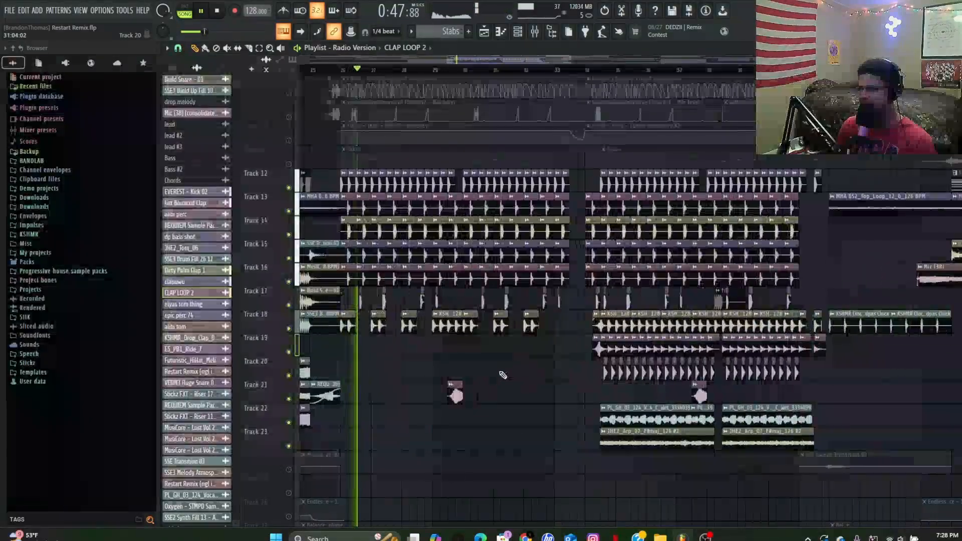
{"action": "scroll", "coordinate": [406, 352], "scroll_direction": "up", "scroll_amount": 2}
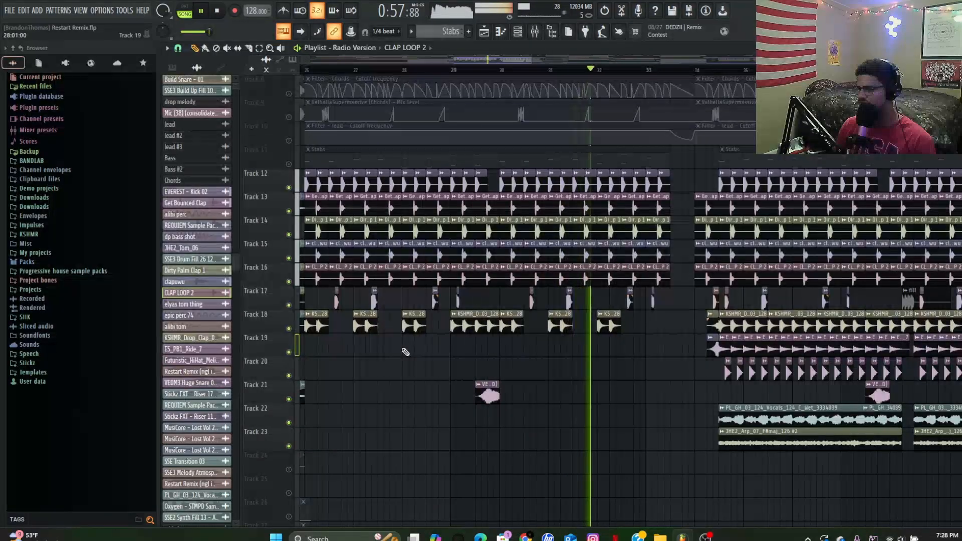
{"action": "scroll", "coordinate": [428, 347], "scroll_direction": "down", "scroll_amount": 3}
{"action": "scroll", "coordinate": [619, 349], "scroll_direction": "up", "scroll_amount": 3}
{"action": "scroll", "coordinate": [584, 353], "scroll_direction": "up", "scroll_amount": 3}
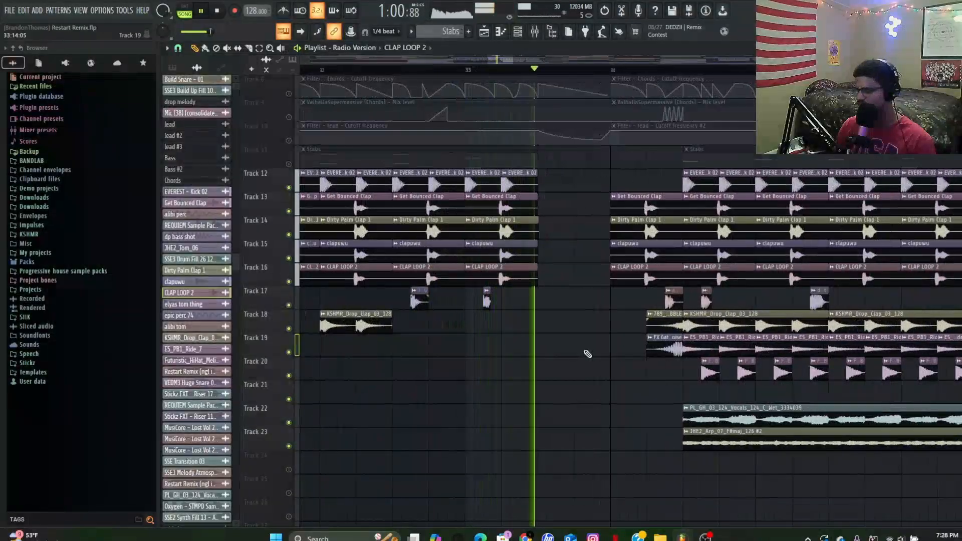
{"action": "key", "text": "space"}
{"action": "scroll", "coordinate": [537, 335], "scroll_direction": "down", "scroll_amount": 3}
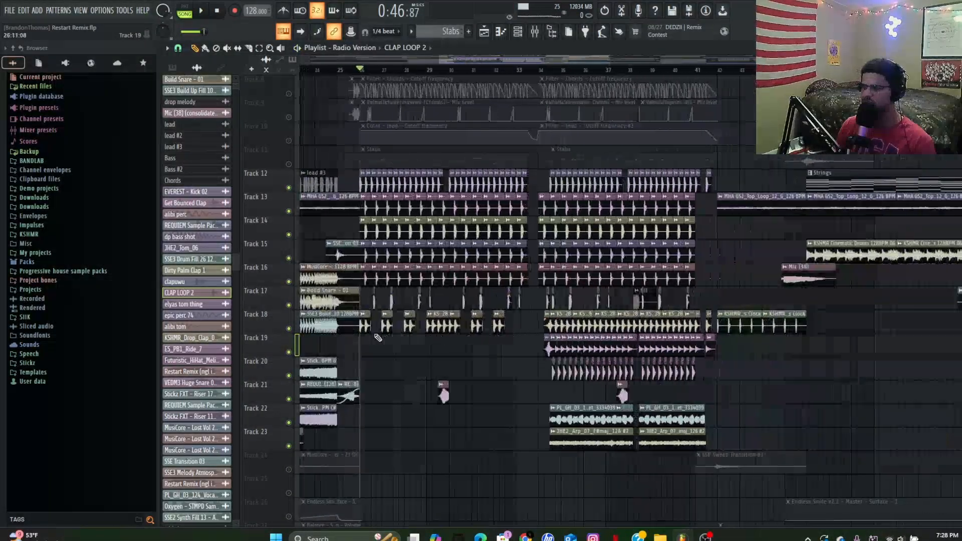
Step: Unmute Track 1 and Track 3 and play the start of the drop with the lead and drums
{"action": "scroll", "coordinate": [377, 331], "scroll_direction": "up", "scroll_amount": 6}
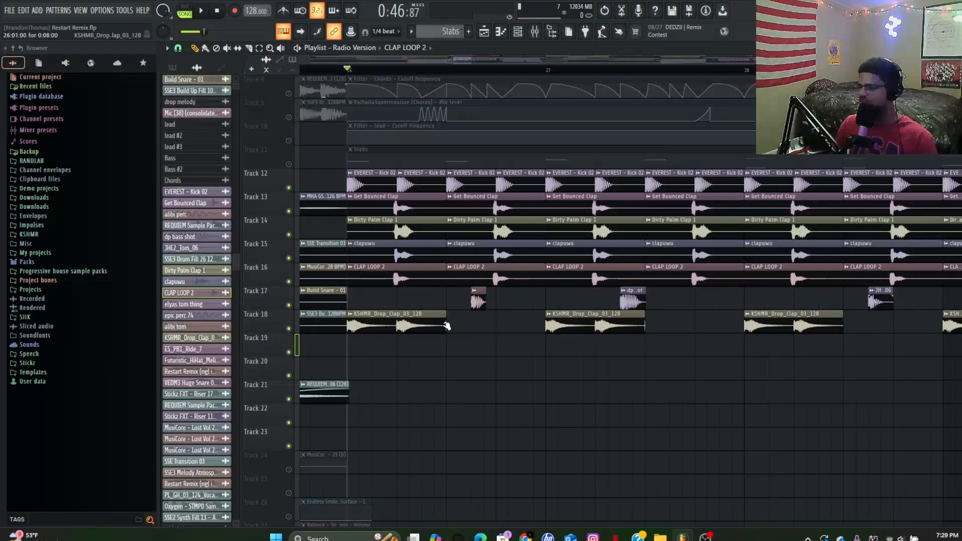
{"action": "scroll", "coordinate": [485, 321], "scroll_direction": "down", "scroll_amount": 4, "text": "ctrl"}
{"action": "scroll", "coordinate": [295, 160], "scroll_direction": "up", "scroll_amount": 4}
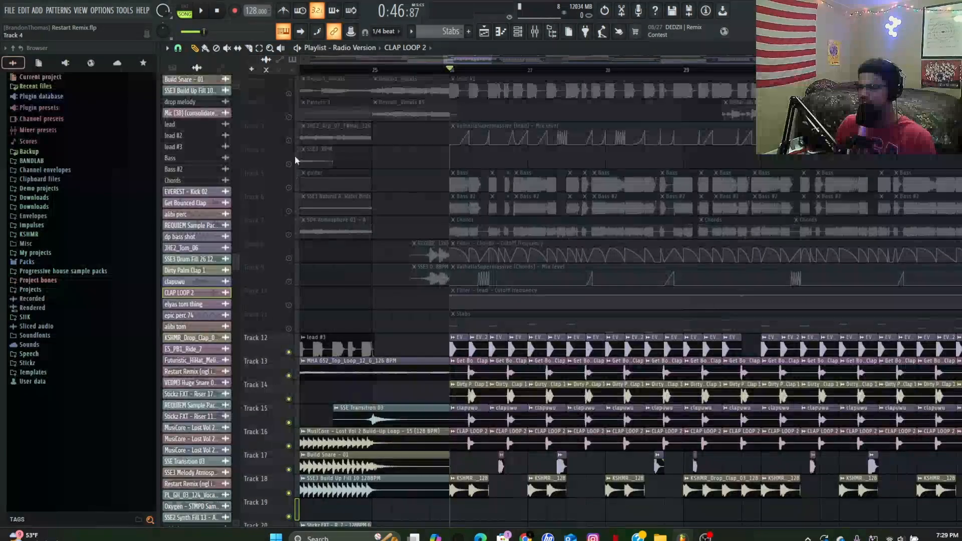
{"action": "left_click", "coordinate": [289, 93]}
{"action": "left_click", "coordinate": [289, 141]}
{"action": "key", "text": "space"}
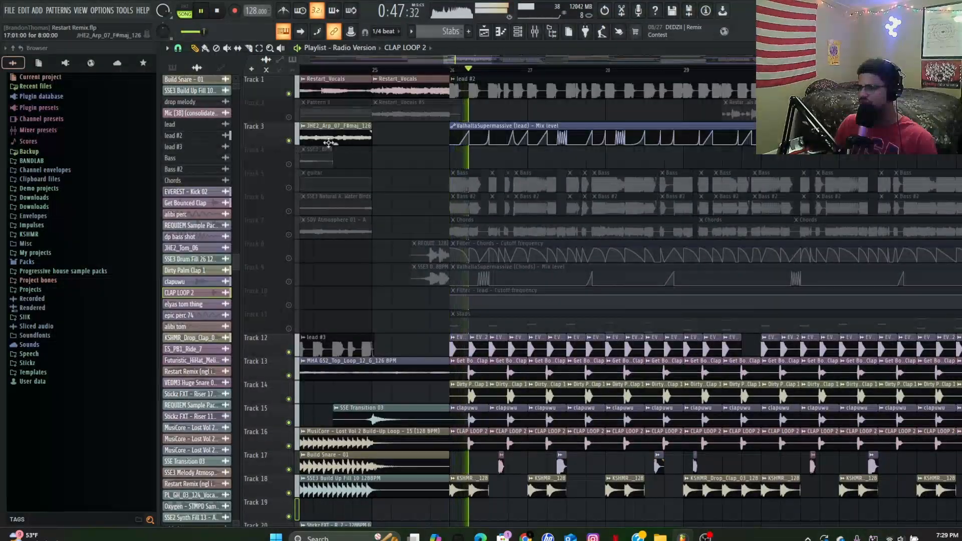
Step: Examine the placement of the KSHMR_Drop_Clap_03_128 clips on Track 18 at the start of the drop
{"action": "scroll", "coordinate": [516, 308], "scroll_direction": "up", "scroll_amount": 2, "text": "ctrl"}
{"action": "scroll", "coordinate": [509, 325], "scroll_direction": "down", "scroll_amount": 4}
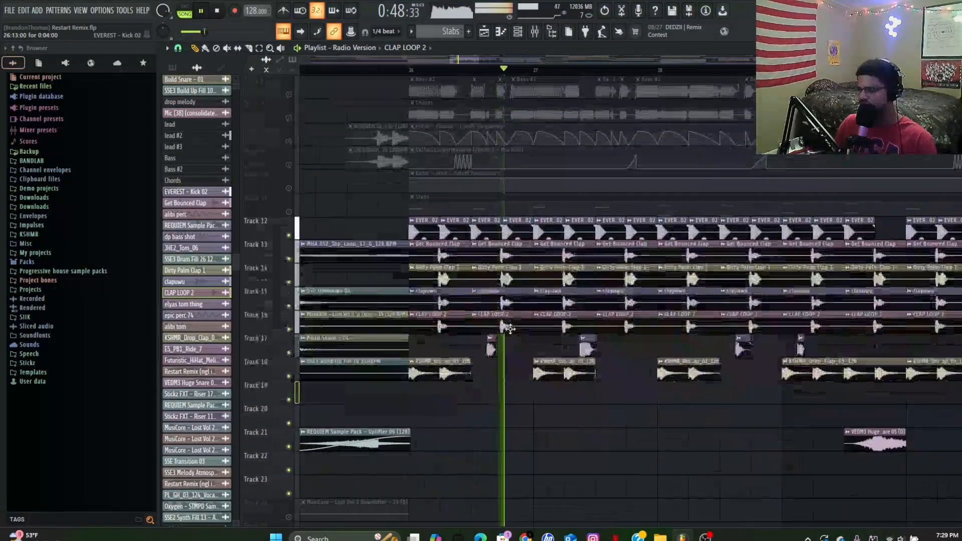
{"action": "scroll", "coordinate": [475, 384], "scroll_direction": "up", "scroll_amount": 3, "text": "ctrl"}
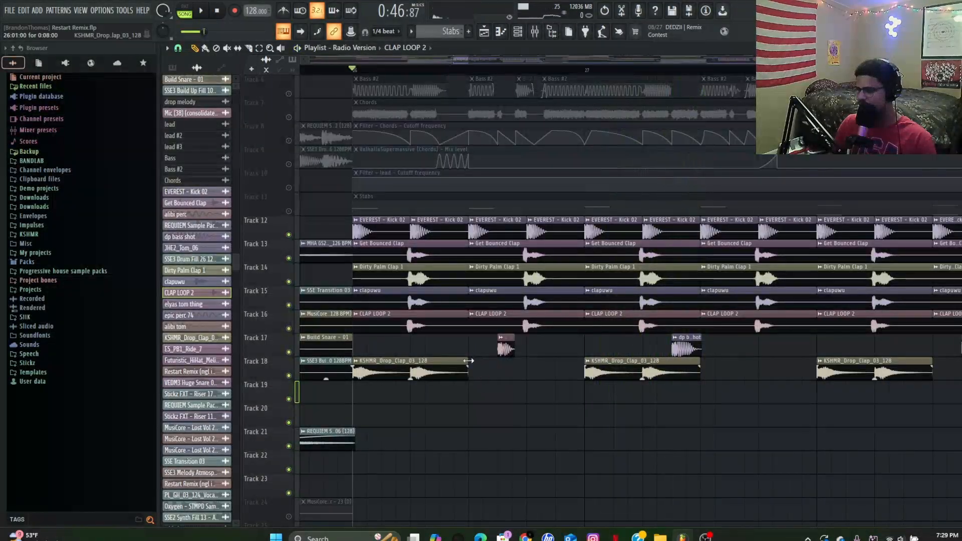
{"action": "left_click_drag", "start_coordinate": [578, 366], "coordinate": [581, 366]}
{"action": "key", "text": "space"}
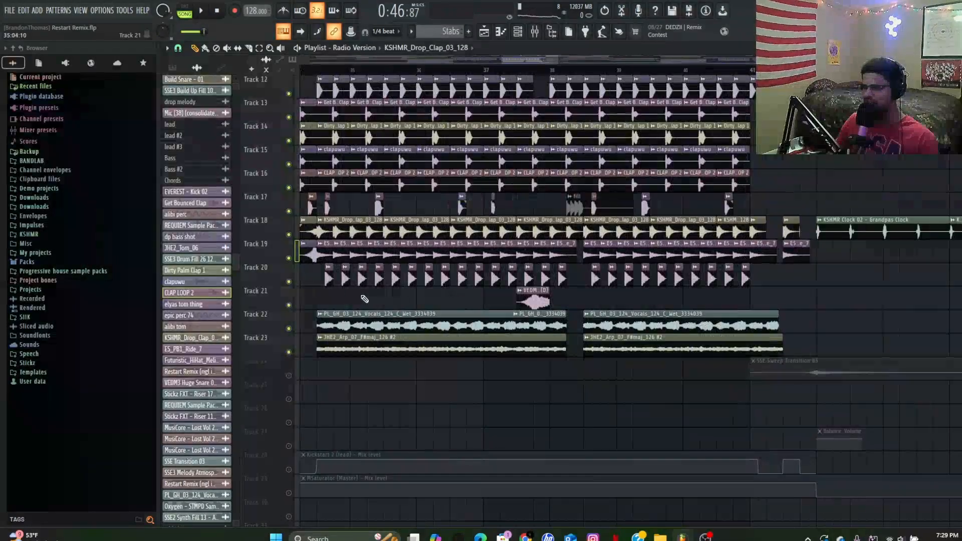
Step: Solo and play the ES_PB1_Ride_7 clips on Track 19 and the hi-hats on Track 20 in the drop's second half
{"action": "scroll", "coordinate": [323, 280], "scroll_direction": "down", "scroll_amount": 3}
{"action": "scroll", "coordinate": [320, 275], "scroll_direction": "up", "scroll_amount": 3}
{"action": "scroll", "coordinate": [323, 265], "scroll_direction": "up", "scroll_amount": 2}
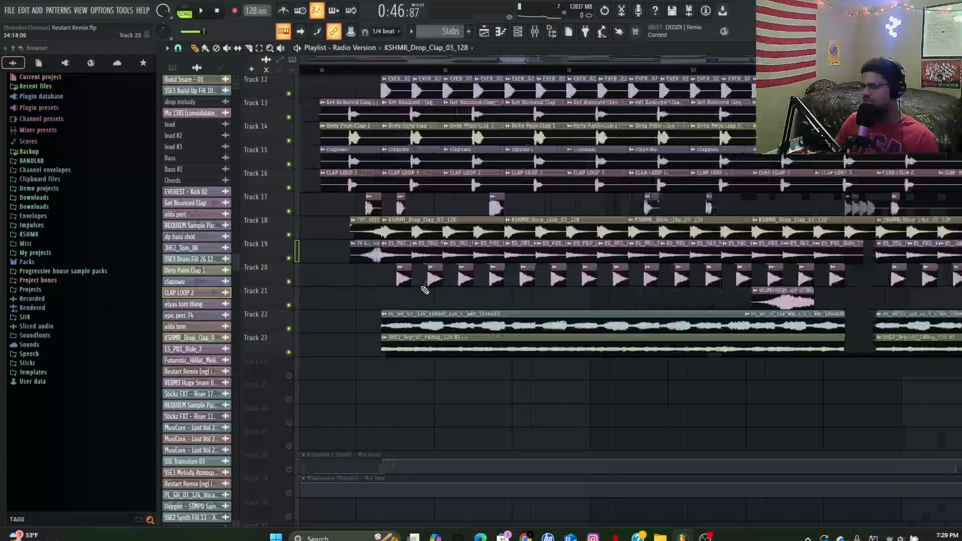
{"action": "right_click", "coordinate": [289, 259]}
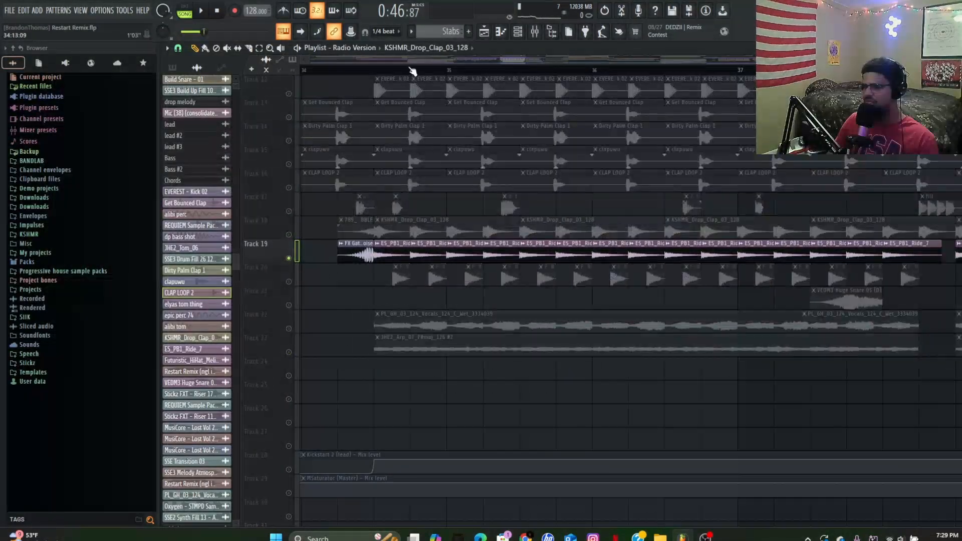
{"action": "key", "text": "space"}
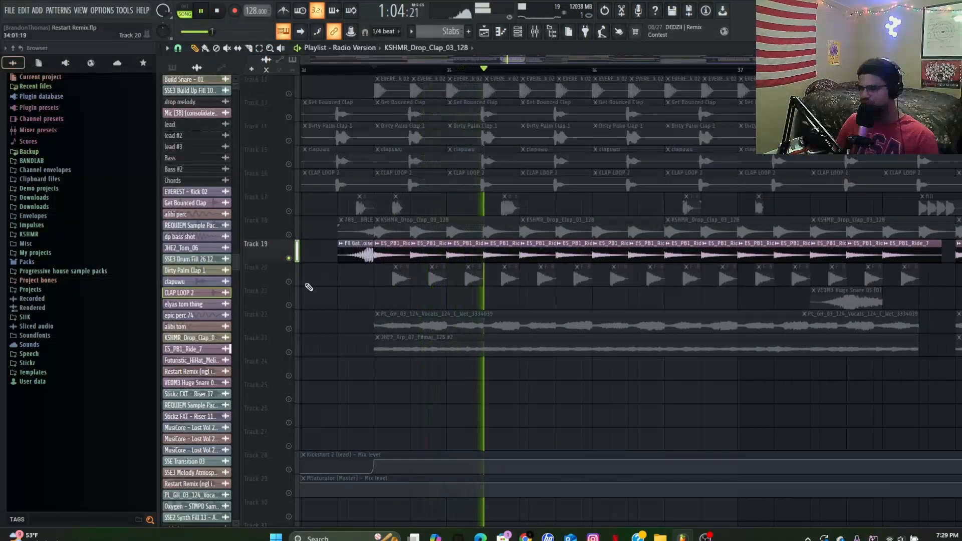
{"action": "key", "text": "space"}
{"action": "right_click", "coordinate": [289, 283]}
{"action": "key", "text": "space"}
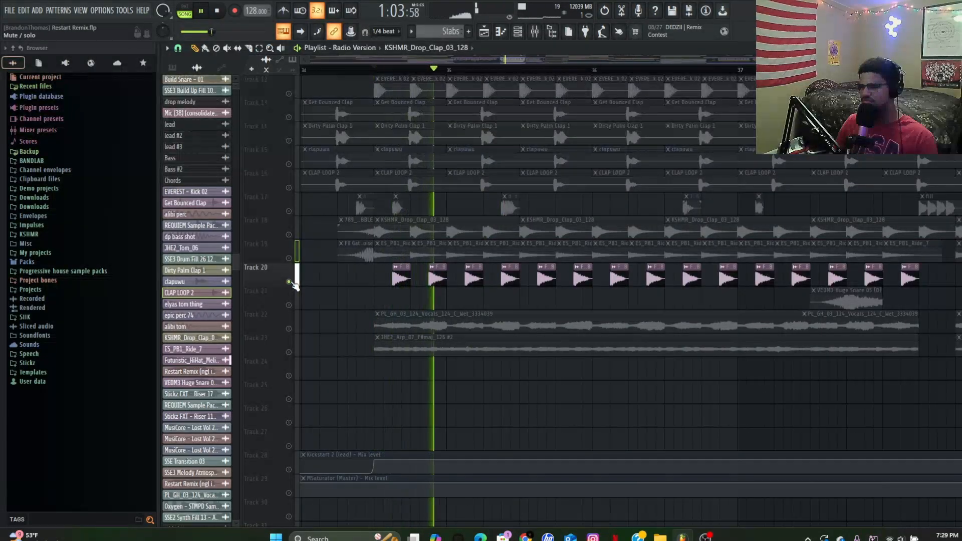
Step: Solo and play the PL_GH_03_124 vocal loop on Track 22, followed by the JHE2_Arp_07 loop on Track 23
{"action": "right_click", "coordinate": [290, 329]}
{"action": "scroll", "coordinate": [321, 336], "scroll_direction": "down", "scroll_amount": 3}
{"action": "scroll", "coordinate": [344, 361], "scroll_direction": "up", "scroll_amount": 4}
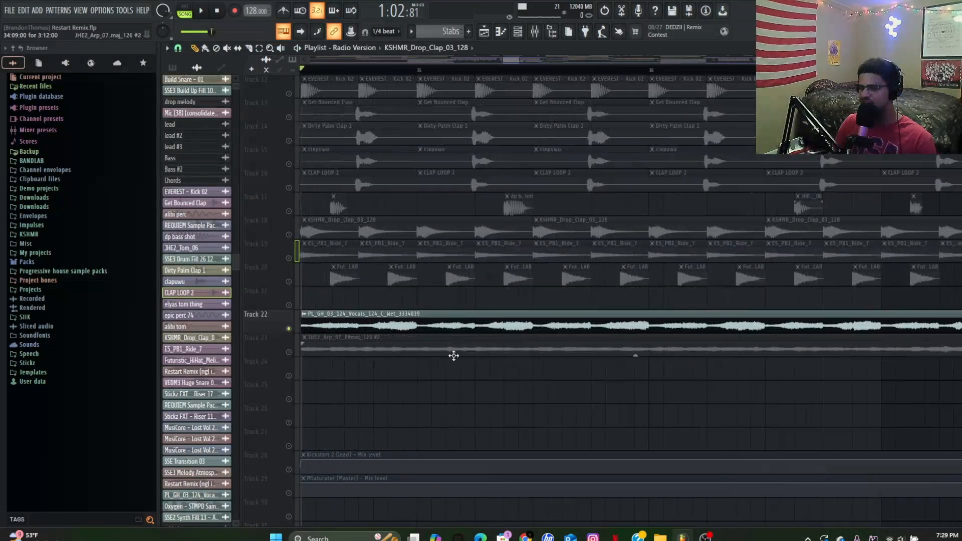
{"action": "scroll", "coordinate": [453, 355], "scroll_direction": "down", "scroll_amount": 3}
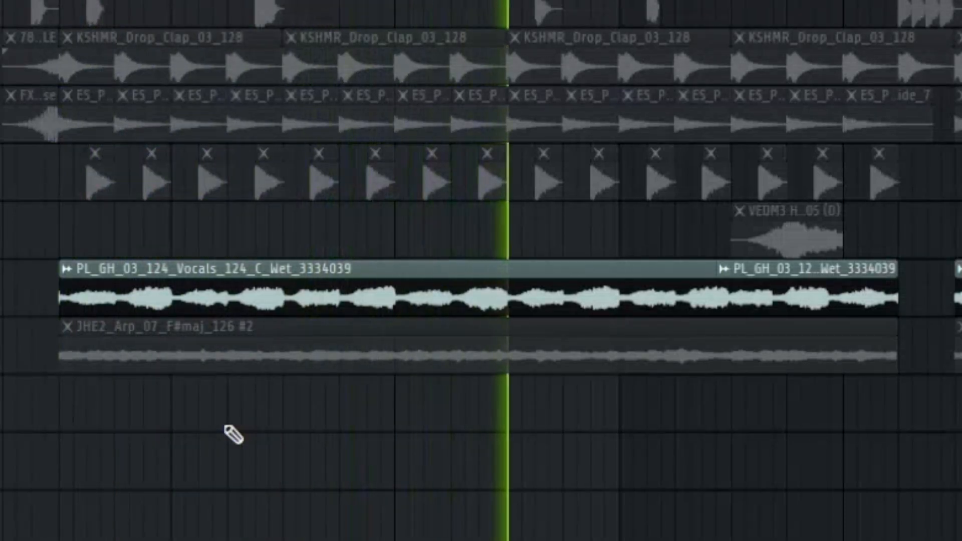
{"action": "key", "text": "space"}
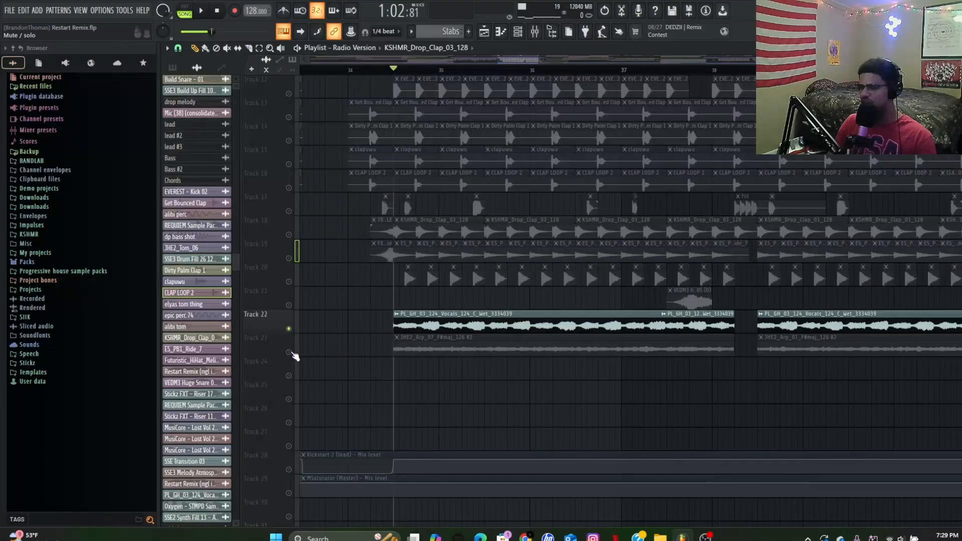
{"action": "left_click", "coordinate": [290, 353]}
{"action": "key", "text": "space"}
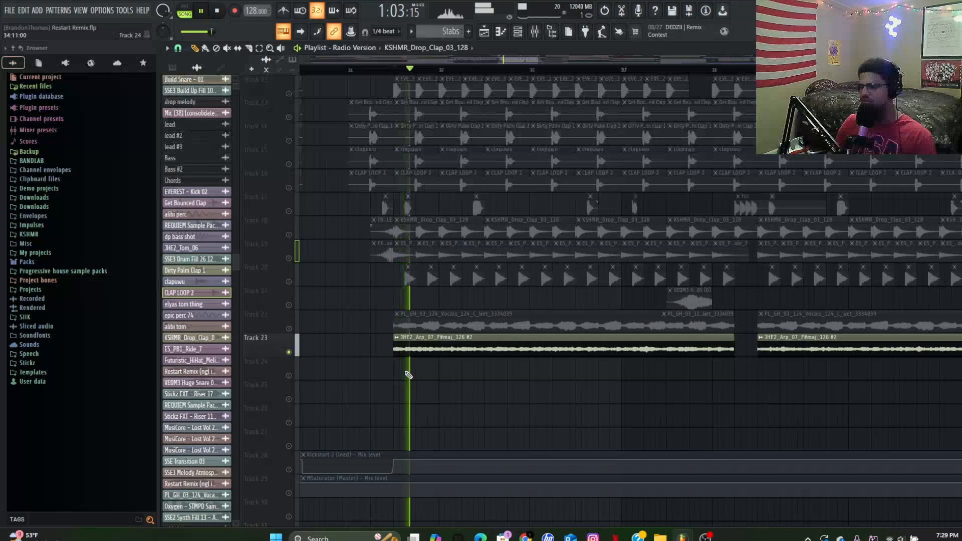
{"action": "scroll", "coordinate": [408, 375], "scroll_direction": "down", "scroll_amount": 3, "text": "ctrl"}
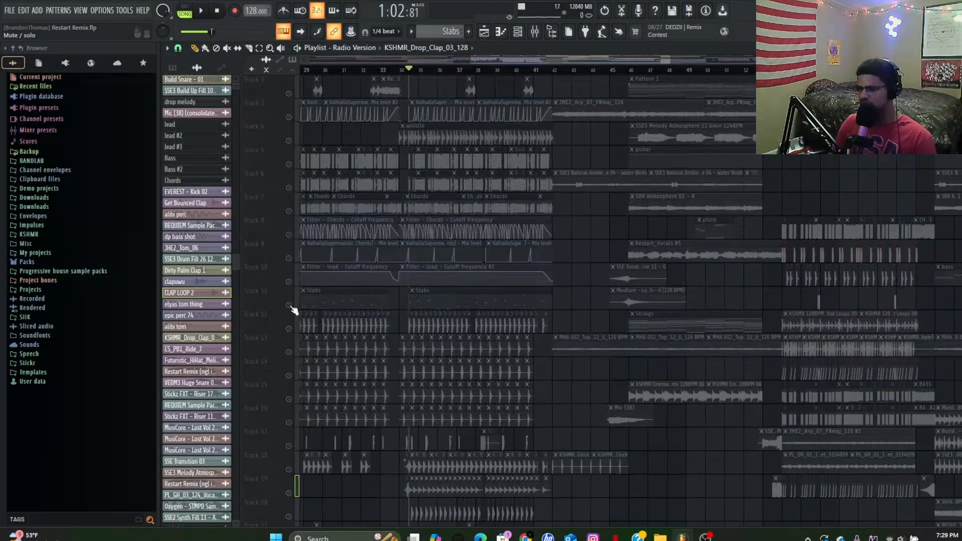
Step: Unmute all playlist tracks and look over the break section that follows the first drop
{"action": "right_click", "coordinate": [289, 305]}
{"action": "right_click", "coordinate": [289, 305]}
{"action": "scroll", "coordinate": [519, 222], "scroll_direction": "up", "scroll_amount": 5}
{"action": "scroll", "coordinate": [531, 260], "scroll_direction": "down", "scroll_amount": 5}
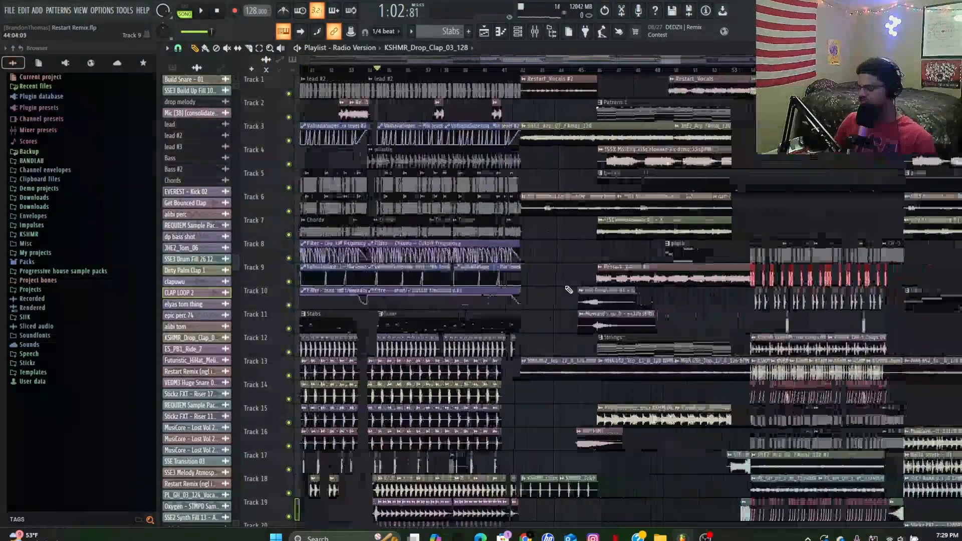
{"action": "scroll", "coordinate": [568, 289], "scroll_direction": "down", "scroll_amount": 5}
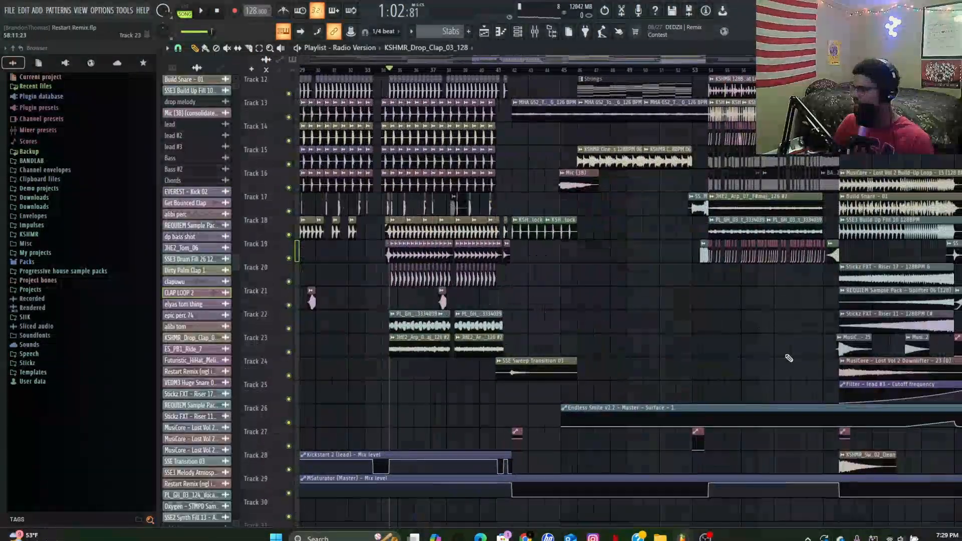
{"action": "scroll", "coordinate": [781, 366], "scroll_direction": "down", "scroll_amount": 3}
{"action": "scroll", "coordinate": [766, 372], "scroll_direction": "up", "scroll_amount": 8}
{"action": "scroll", "coordinate": [544, 331], "scroll_direction": "up", "scroll_amount": 5}
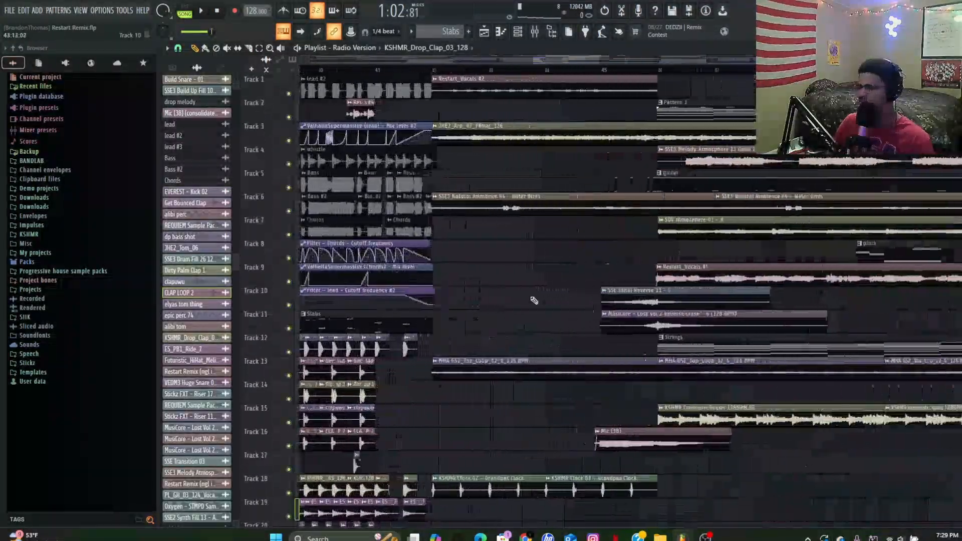
Step: Play the break from bar 42 up to just before bar 54 with all tracks, and stop playback
{"action": "key", "text": "space"}
{"action": "scroll", "coordinate": [485, 275], "scroll_direction": "down", "scroll_amount": 3}
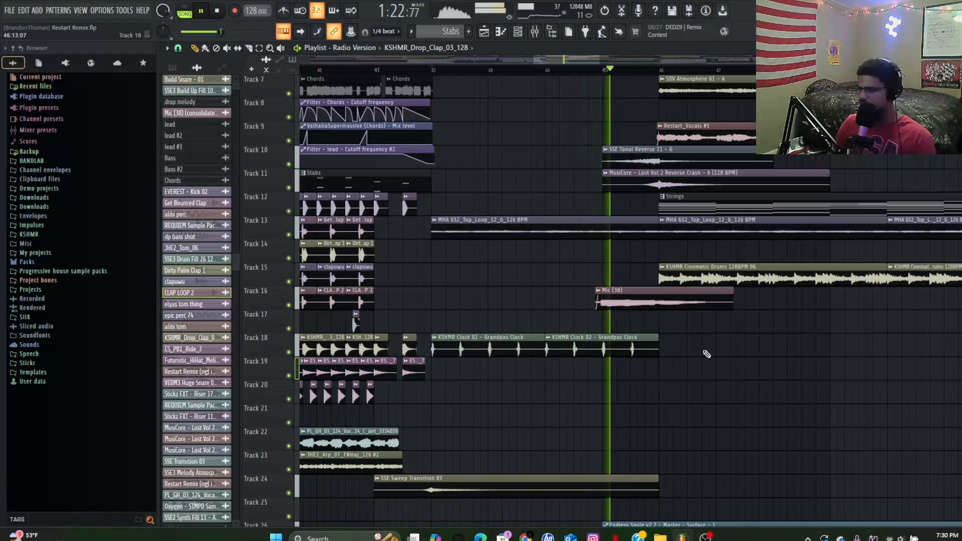
{"action": "scroll", "coordinate": [702, 354], "scroll_direction": "down", "scroll_amount": 3}
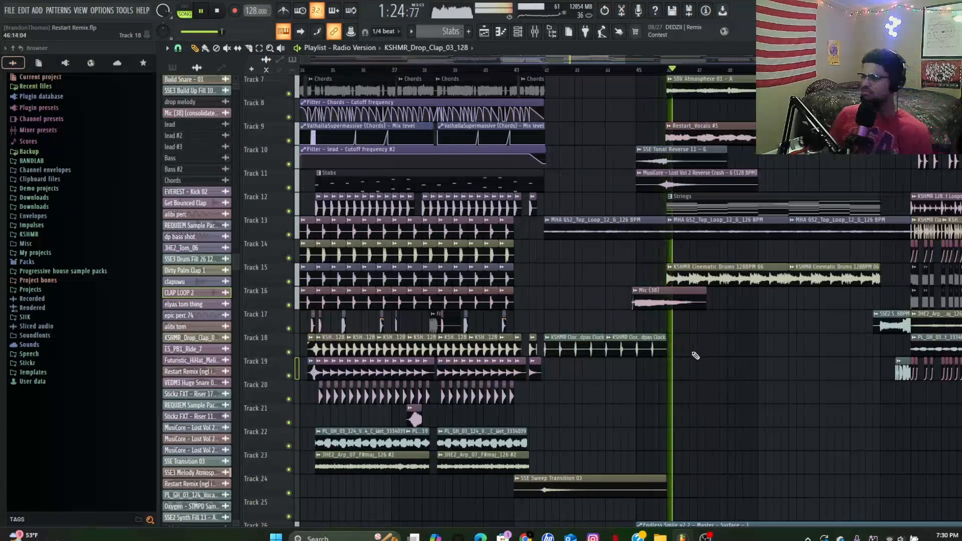
{"action": "scroll", "coordinate": [711, 366], "scroll_direction": "down", "scroll_amount": 2}
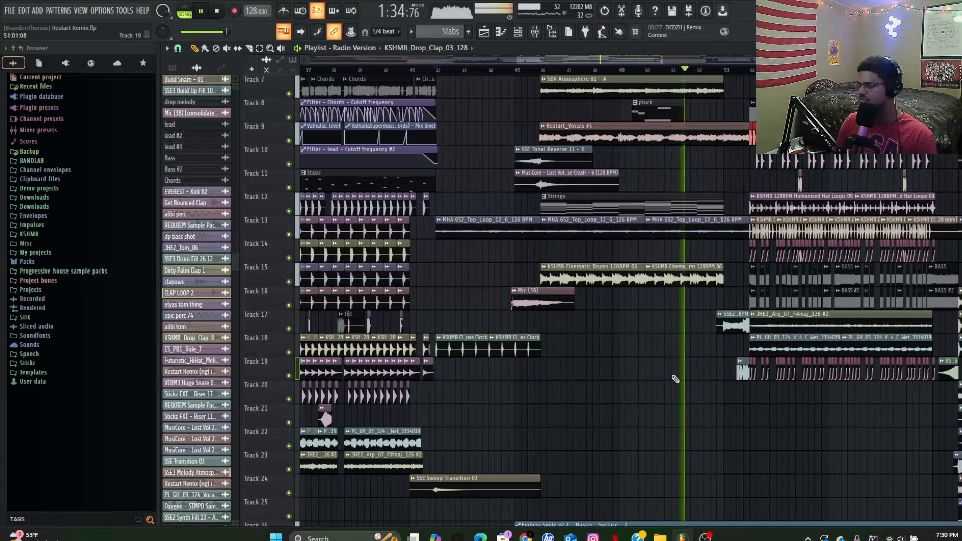
{"action": "scroll", "coordinate": [764, 360], "scroll_direction": "up", "scroll_amount": 2}
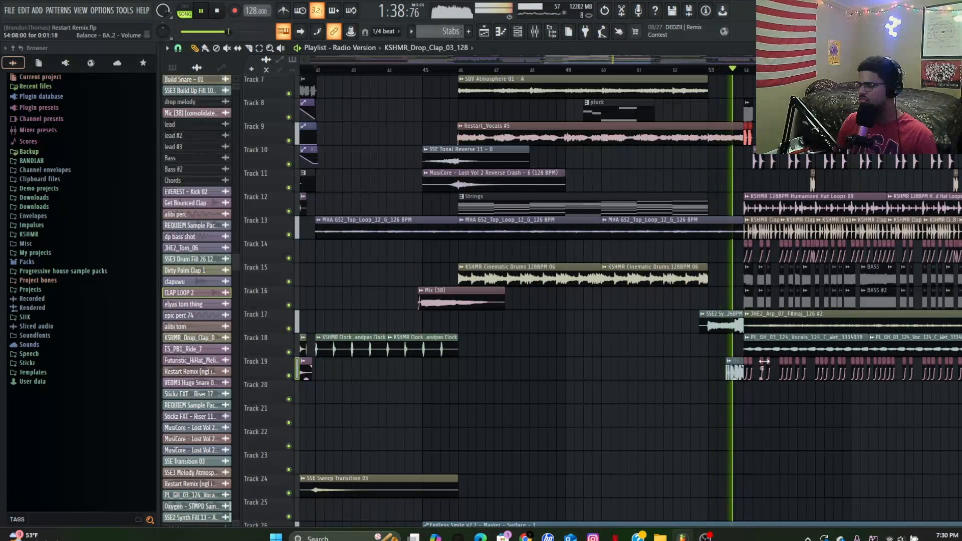
{"action": "key", "text": "space"}
Step: Solo Track 18 and play the KSHMR Clock 02 - Grandpas Clock clips at the start of the break
{"action": "scroll", "coordinate": [287, 325], "scroll_direction": "up", "scroll_amount": 5}
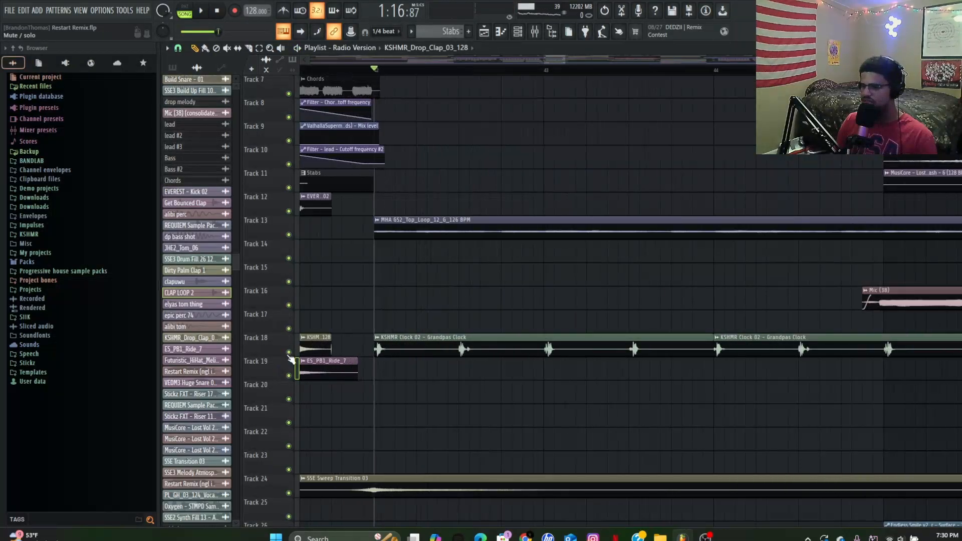
{"action": "right_click", "coordinate": [288, 352]}
{"action": "scroll", "coordinate": [482, 346], "scroll_direction": "down", "scroll_amount": 4}
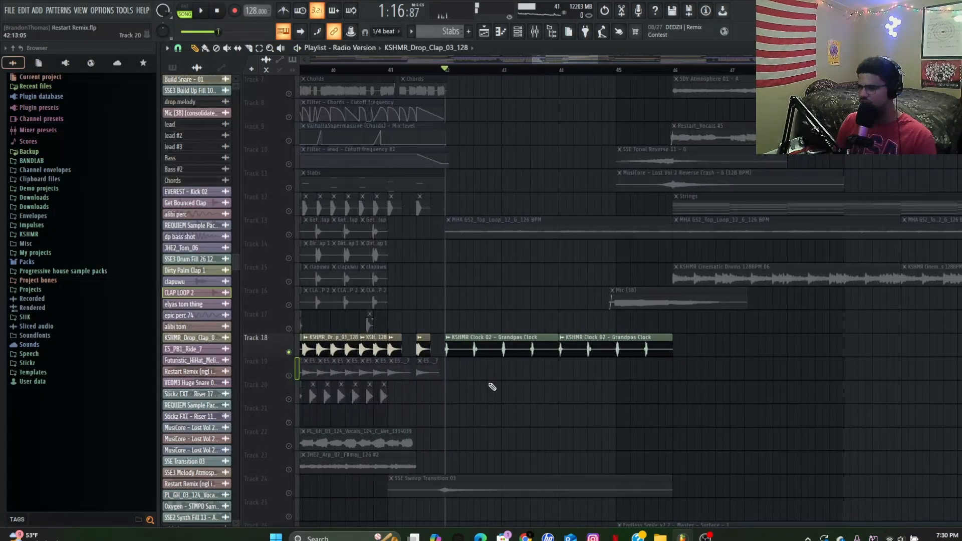
{"action": "key", "text": "space"}
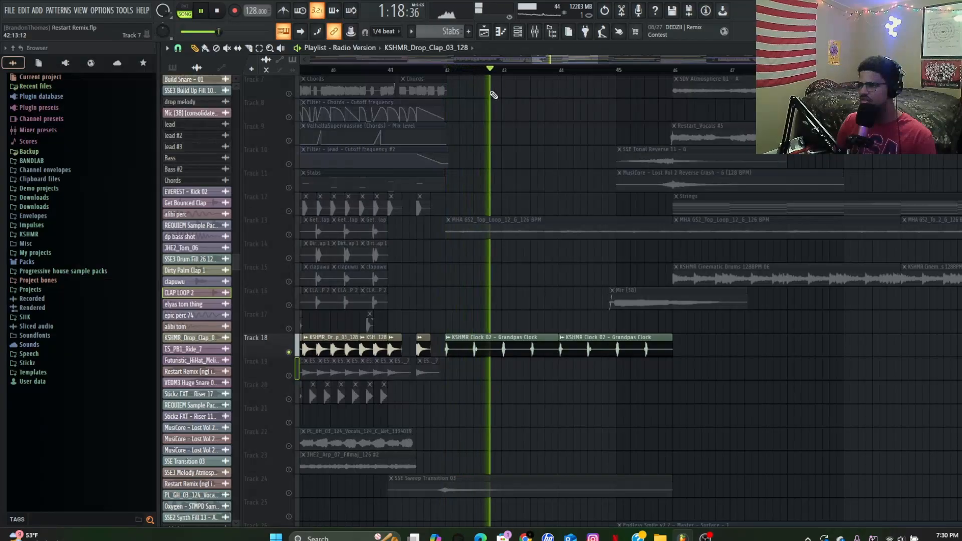
Step: Review the clock channel's Fruity Multiband Compressor, Fruity Parametric EQ 2 and Fruity Reeverb 2 in the mixer, closing each window
{"action": "left_click", "coordinate": [534, 31]}
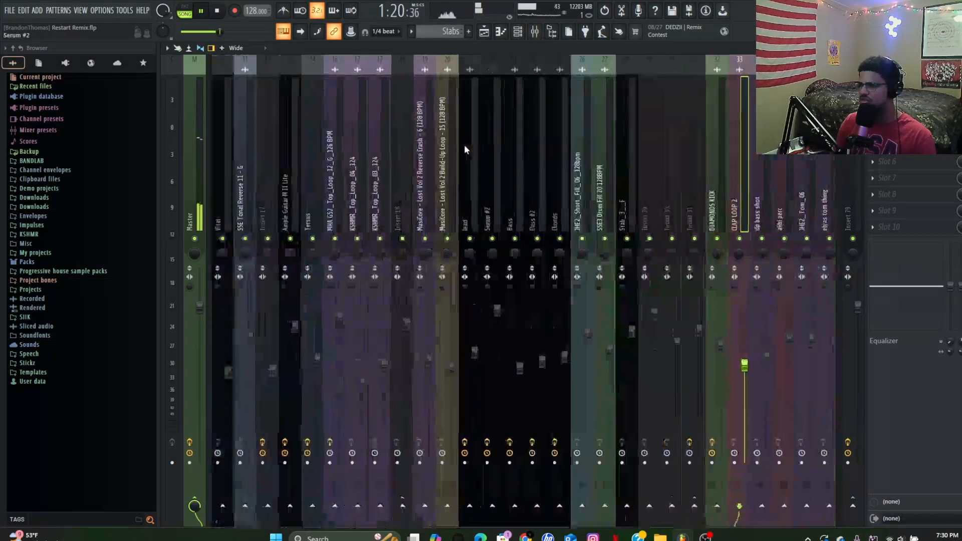
{"action": "scroll", "coordinate": [464, 145], "scroll_direction": "down", "scroll_amount": 3}
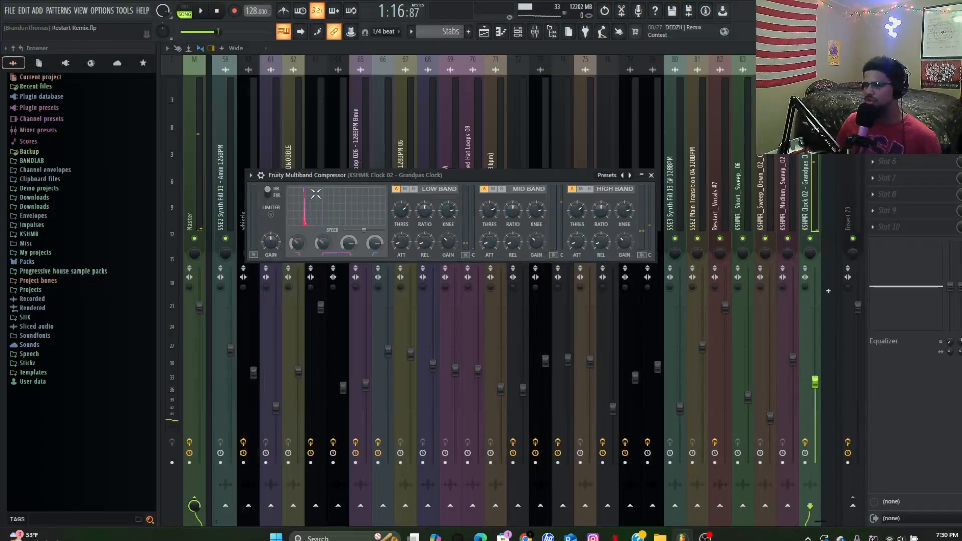
{"action": "left_click", "coordinate": [651, 176]}
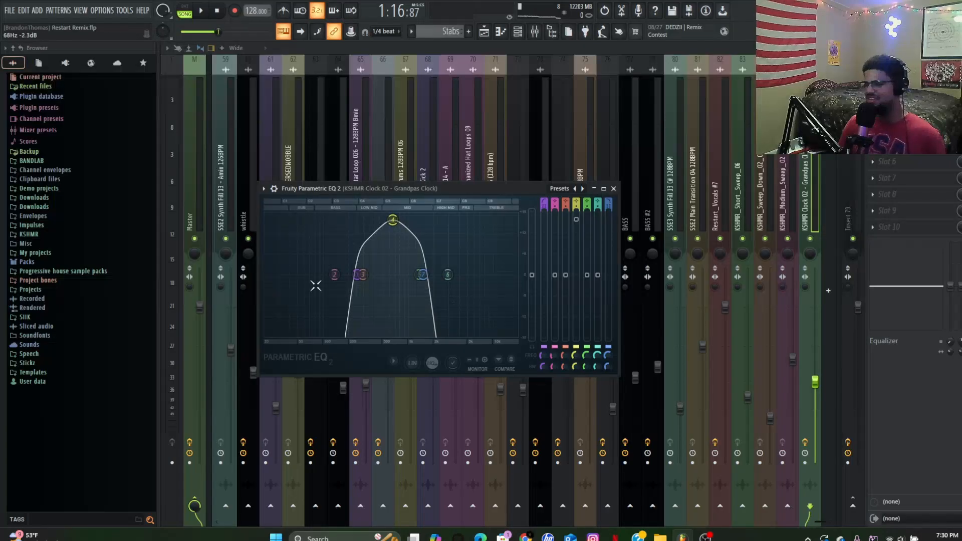
{"action": "left_click", "coordinate": [613, 189]}
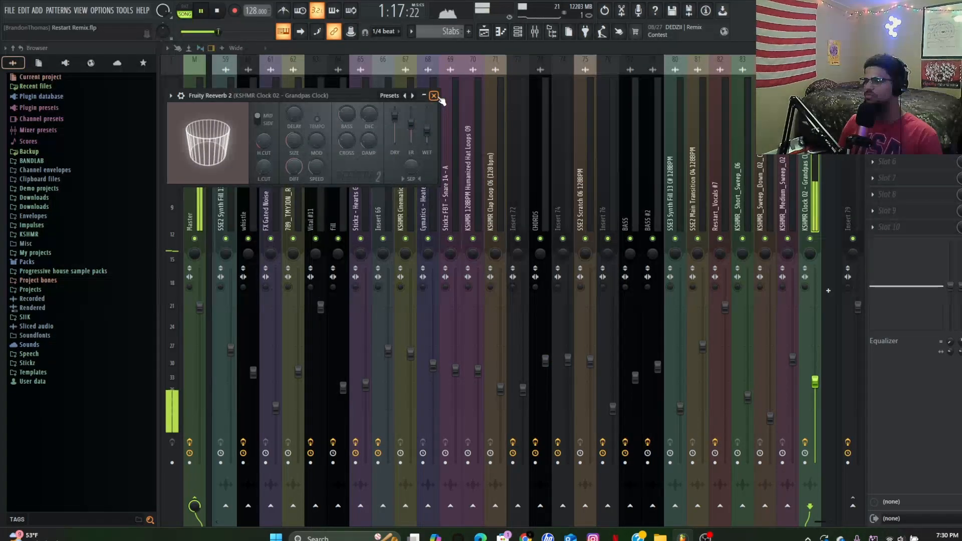
{"action": "left_click", "coordinate": [434, 95]}
Step: Reopen the clock channel's Fruity Parametric EQ 2, play the clock loop through it, and return to the playlist with playback stopped
{"action": "left_click", "coordinate": [902, 96]}
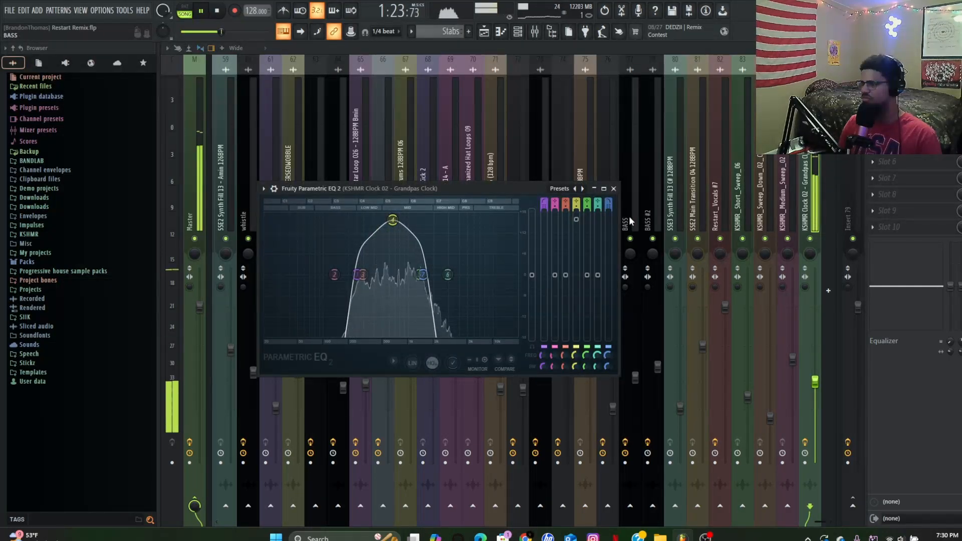
{"action": "key", "text": "space"}
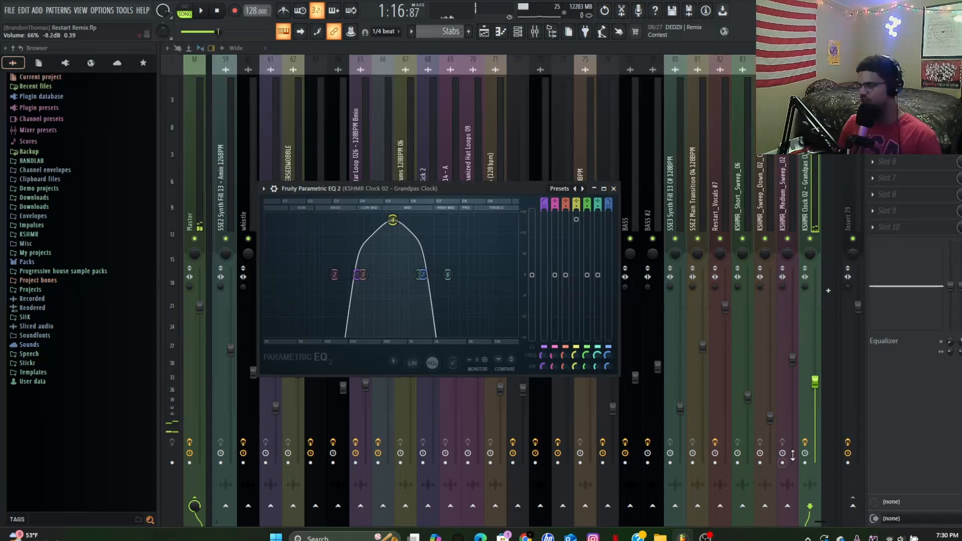
{"action": "key", "text": "space"}
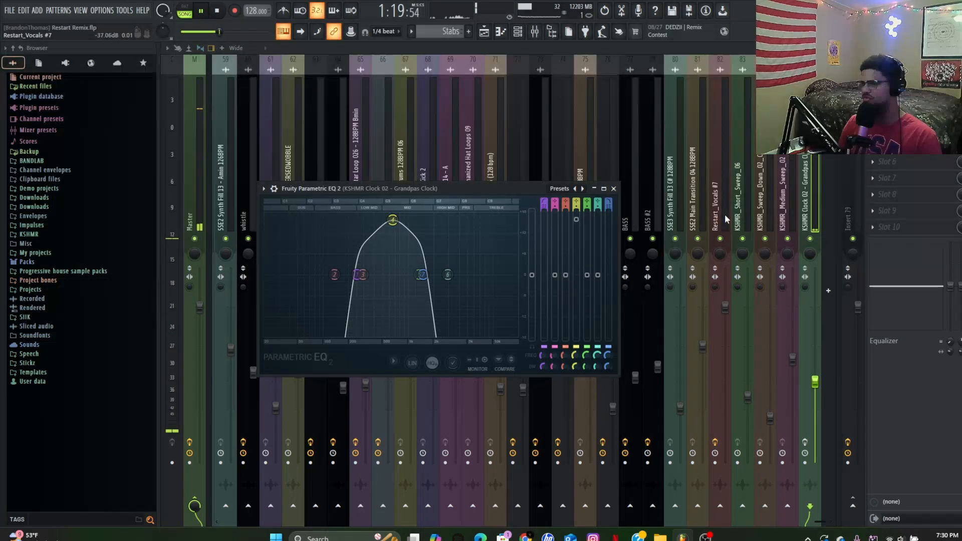
{"action": "left_click", "coordinate": [484, 31]}
{"action": "key", "text": "space"}
Step: Solo Track 1, play the Restart_Vocals #2 clip at the start of the break, and select its channel in the mixer
{"action": "scroll", "coordinate": [491, 146], "scroll_direction": "up", "scroll_amount": 5}
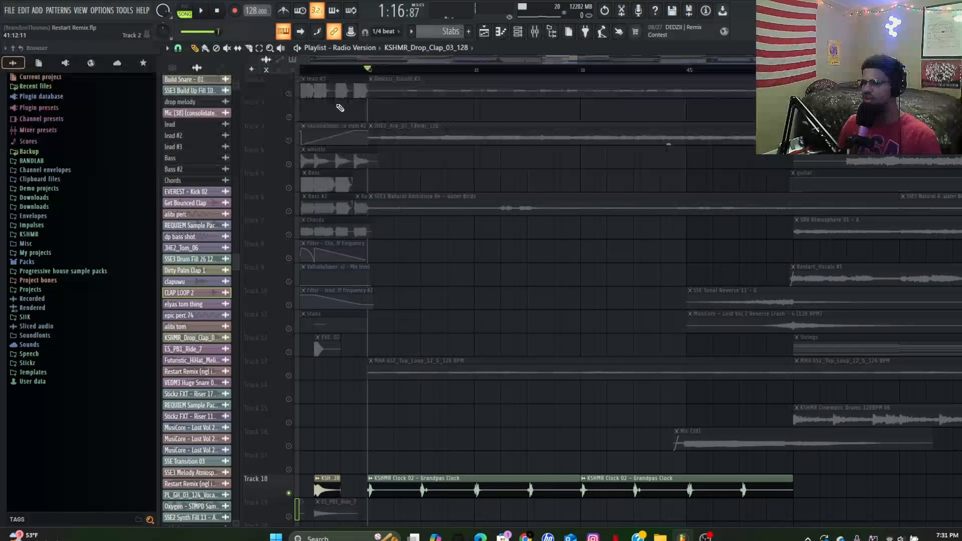
{"action": "right_click", "coordinate": [289, 94]}
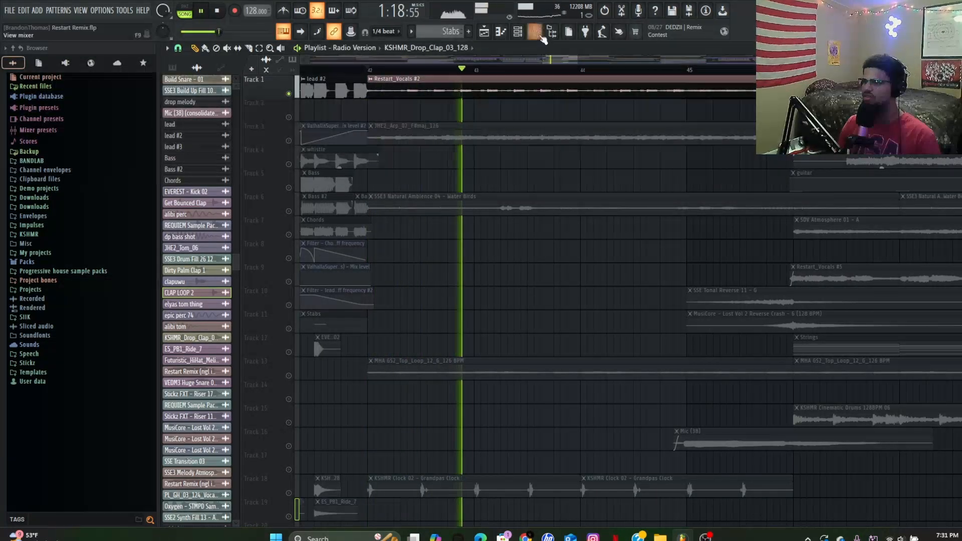
{"action": "key", "text": "F9"}
{"action": "scroll", "coordinate": [498, 131], "scroll_direction": "up", "scroll_amount": 10}
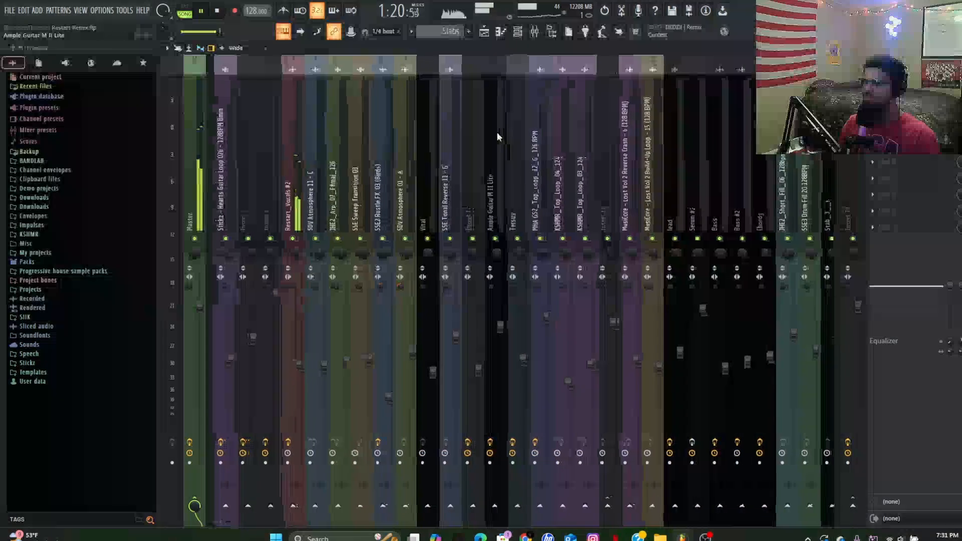
{"action": "key", "text": "space"}
{"action": "left_click", "coordinate": [293, 157]}
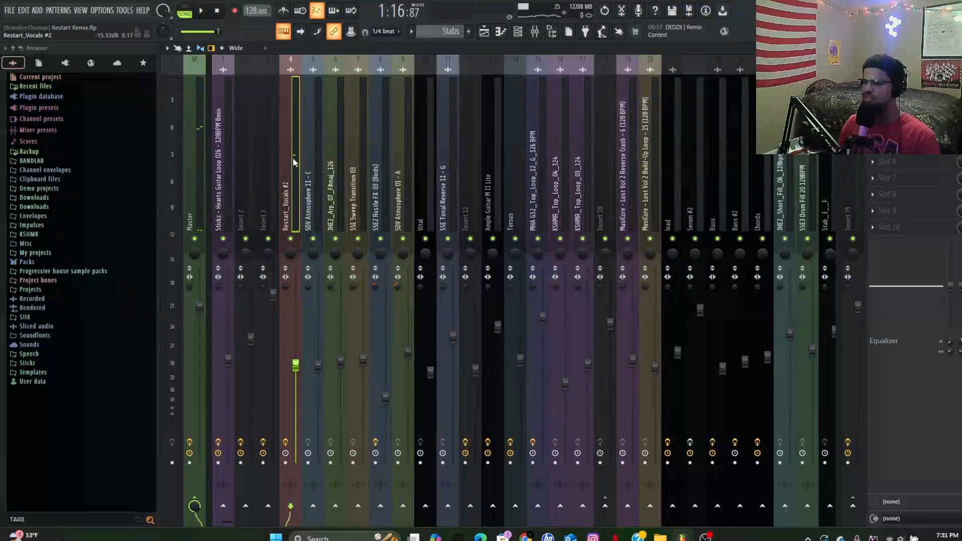
Step: Return to the playlist and solo Track 2 to single out the Pattern 1 clip in the break
{"action": "left_click", "coordinate": [490, 38]}
{"action": "scroll", "coordinate": [451, 176], "scroll_direction": "down", "scroll_amount": 5}
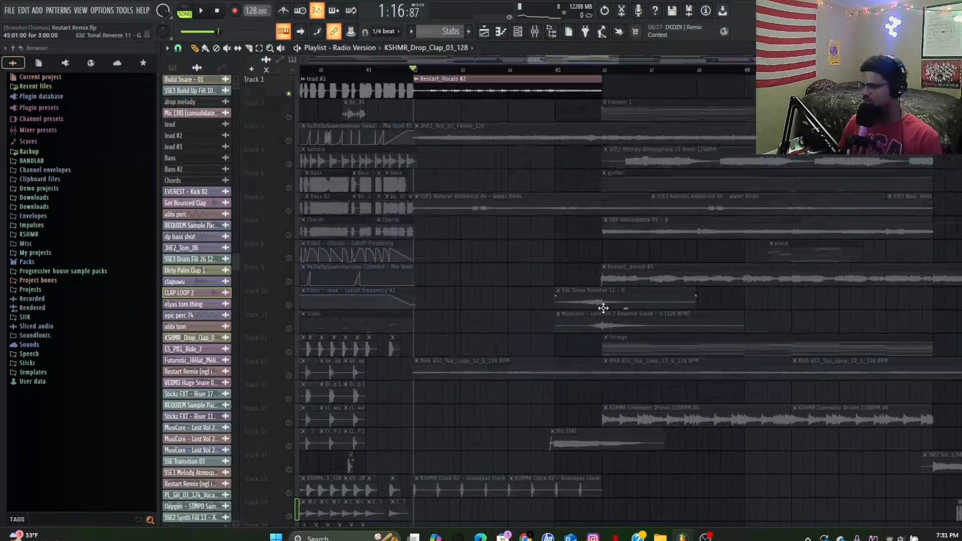
{"action": "scroll", "coordinate": [681, 324], "scroll_direction": "up", "scroll_amount": 4}
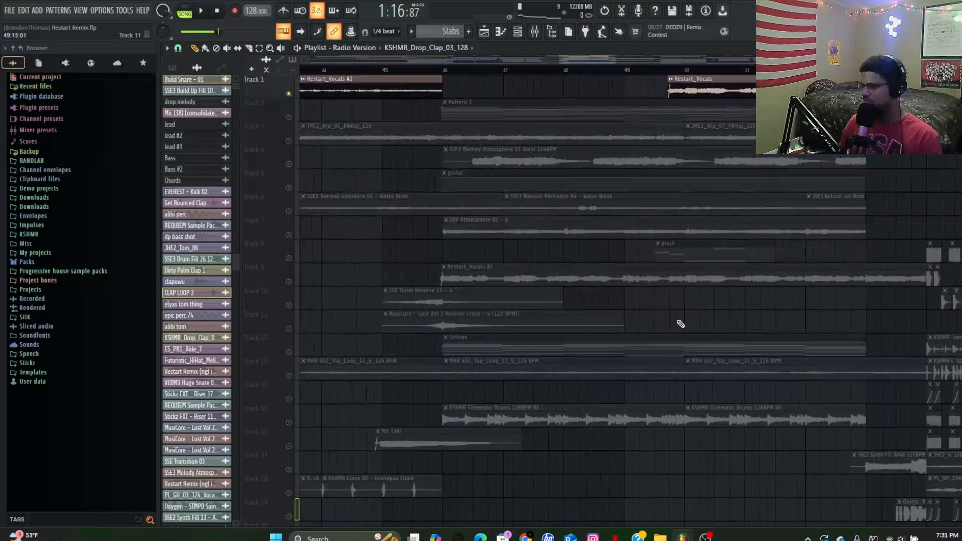
{"action": "right_click", "coordinate": [289, 118]}
{"action": "scroll", "coordinate": [435, 121], "scroll_direction": "down", "scroll_amount": 3}
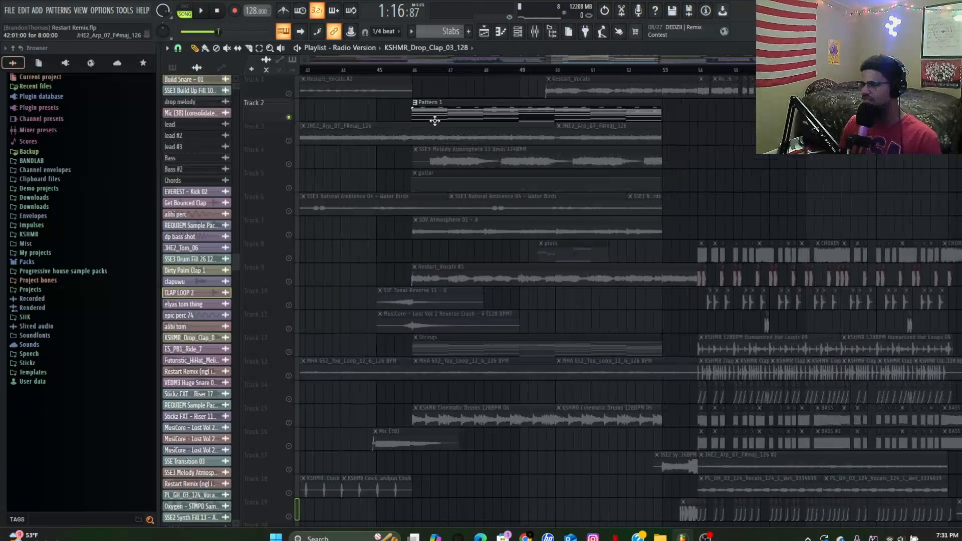
Step: Solo Track 9, check the Restart_Vocals #5 sample settings, and play the clip from bar 46 to just before bar 54
{"action": "right_click", "coordinate": [289, 282]}
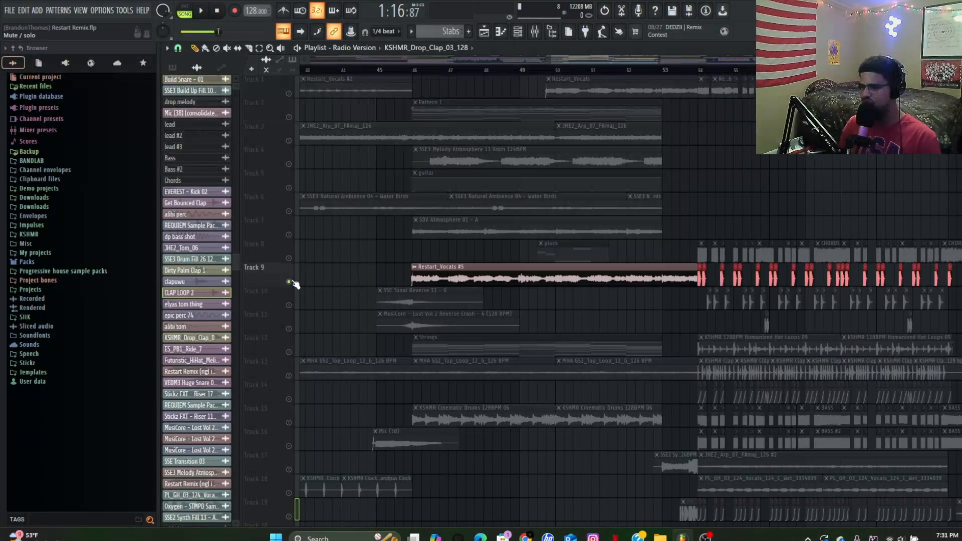
{"action": "scroll", "coordinate": [420, 281], "scroll_direction": "up", "scroll_amount": 3}
{"action": "double_click", "coordinate": [457, 281]}
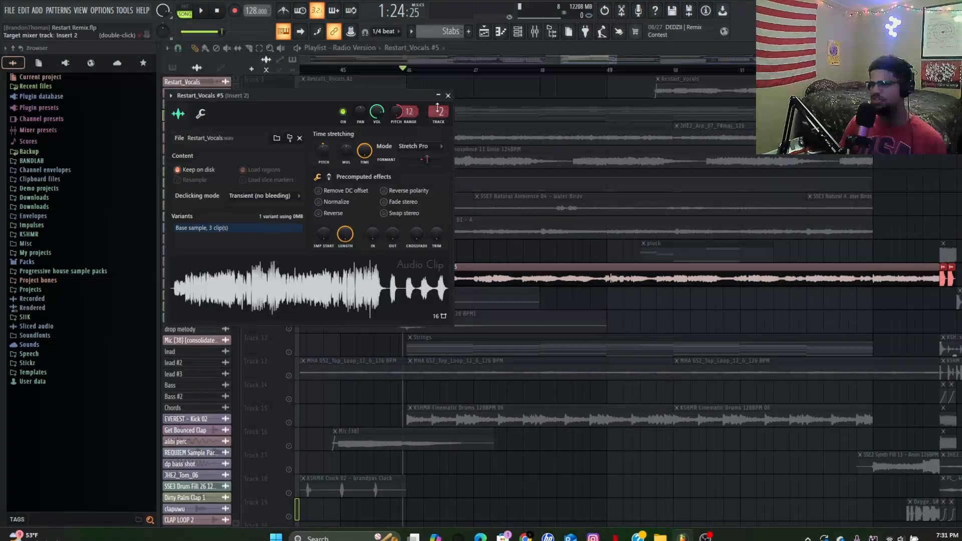
{"action": "left_click", "coordinate": [449, 96]}
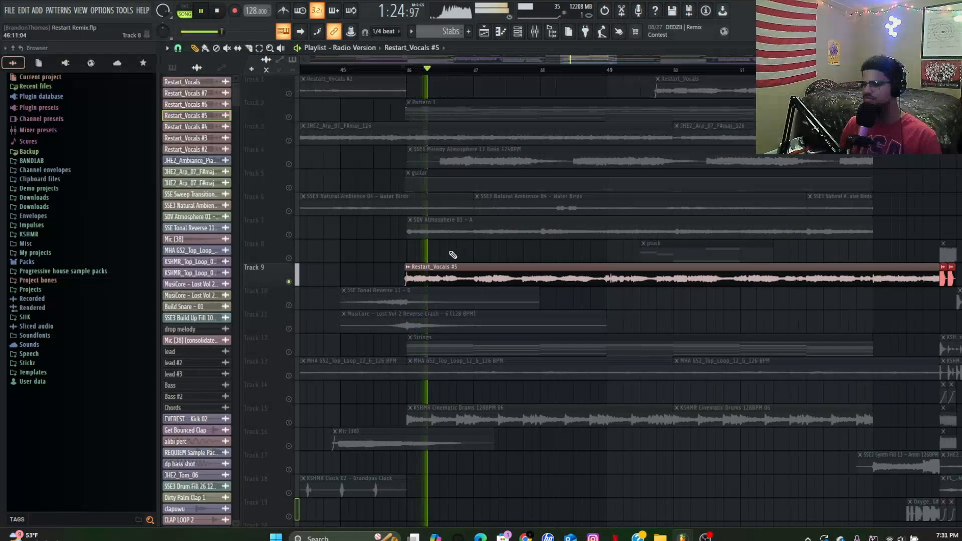
{"action": "scroll", "coordinate": [534, 261], "scroll_direction": "down", "scroll_amount": 3}
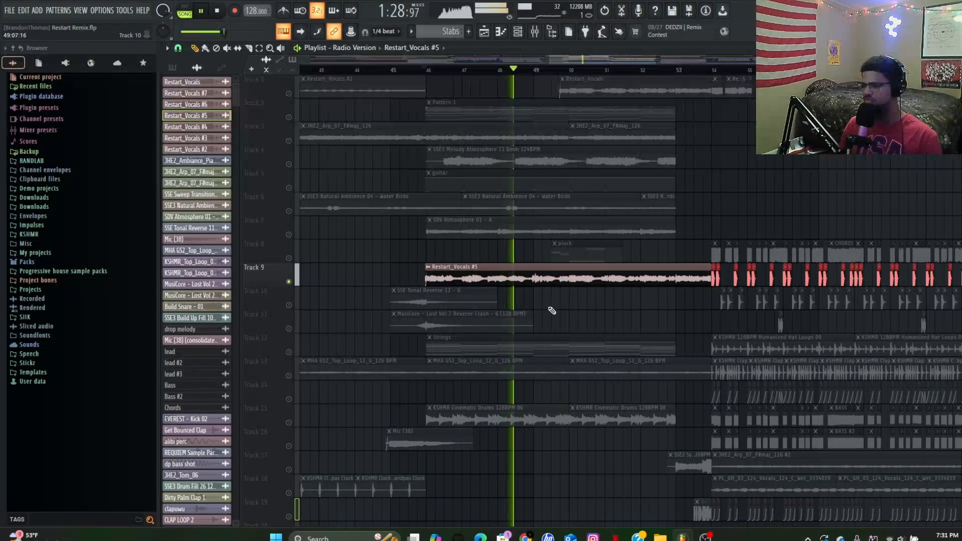
{"action": "scroll", "coordinate": [555, 319], "scroll_direction": "up", "scroll_amount": 2}
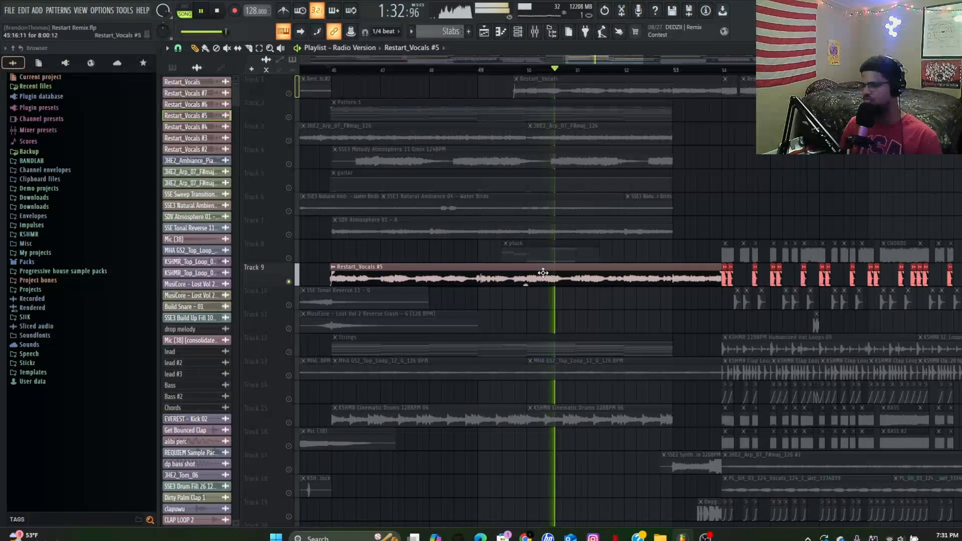
{"action": "scroll", "coordinate": [626, 318], "scroll_direction": "down", "scroll_amount": 2}
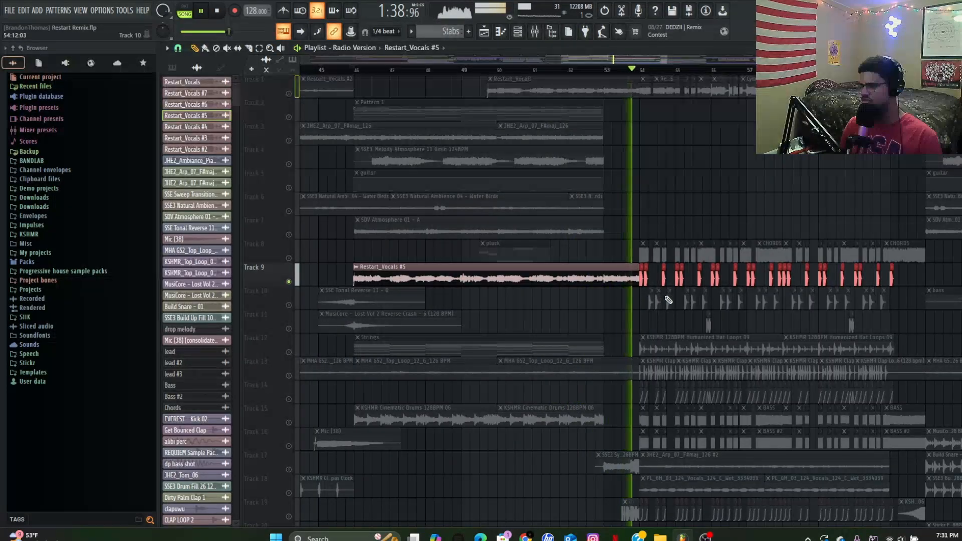
{"action": "key", "text": "space"}
Step: Enable Track 1 alongside Track 9 and play both vocal layers from the start of the Restart_Vocals clip to bar 54
{"action": "left_click", "coordinate": [289, 94]}
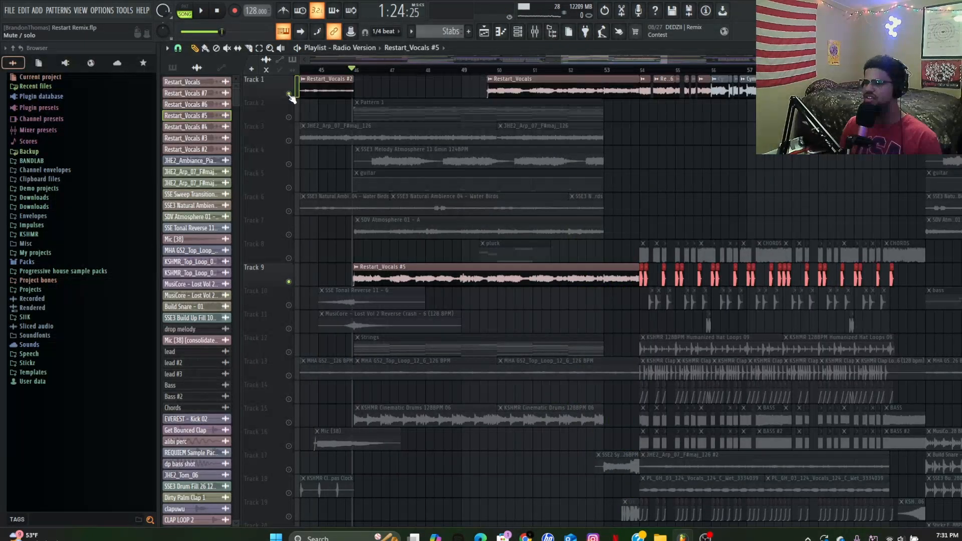
{"action": "scroll", "coordinate": [478, 82], "scroll_direction": "up", "scroll_amount": 3}
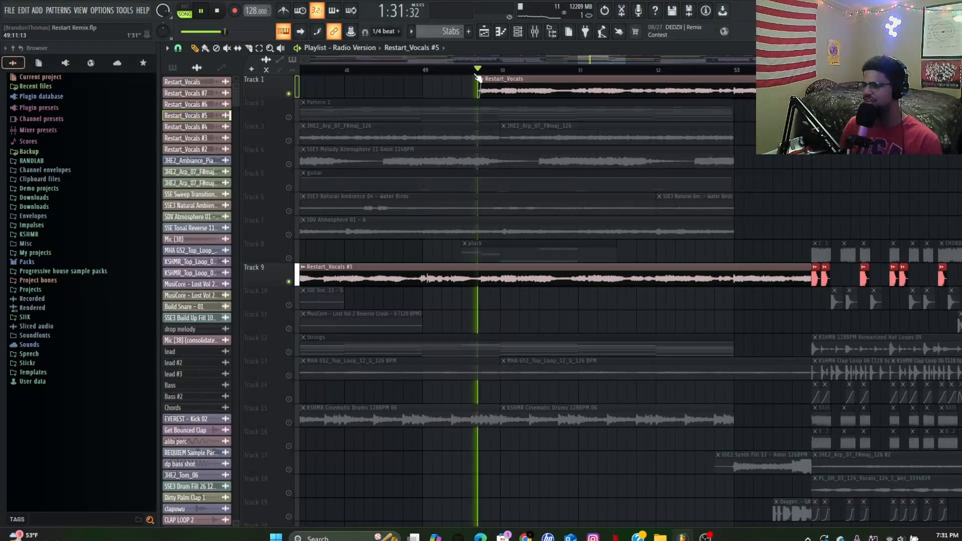
{"action": "scroll", "coordinate": [434, 167], "scroll_direction": "down", "scroll_amount": 3}
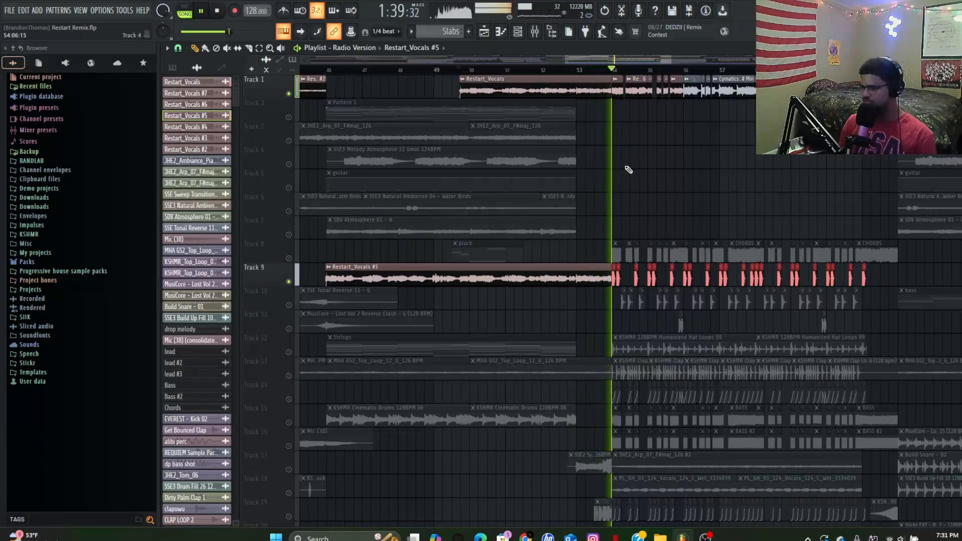
{"action": "key", "text": "space"}
Step: Solo Track 12 and start playback at bar 46, where the Strings clip begins
{"action": "scroll", "coordinate": [554, 177], "scroll_direction": "down", "scroll_amount": 1}
{"action": "scroll", "coordinate": [411, 208], "scroll_direction": "down", "scroll_amount": 3}
{"action": "scroll", "coordinate": [415, 212], "scroll_direction": "up", "scroll_amount": 2}
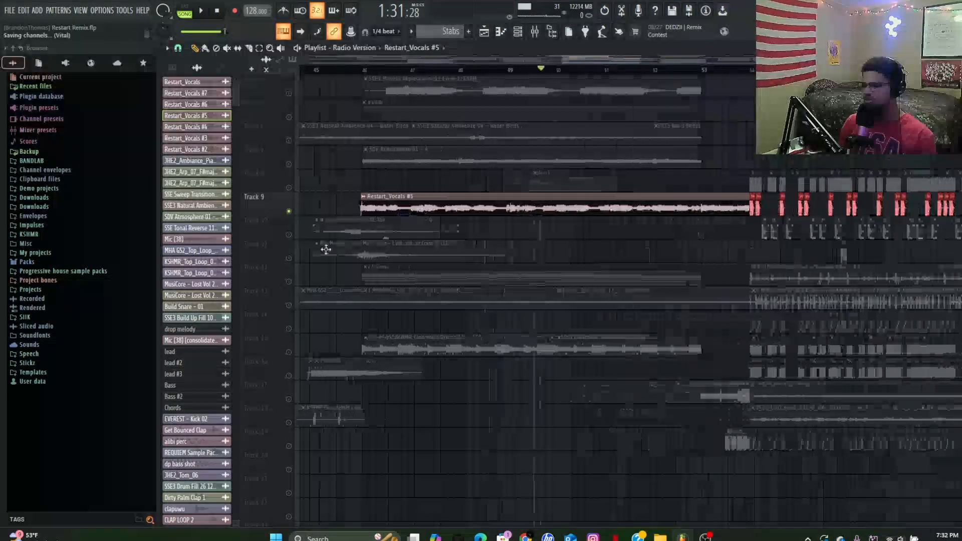
{"action": "left_click", "coordinate": [289, 282]}
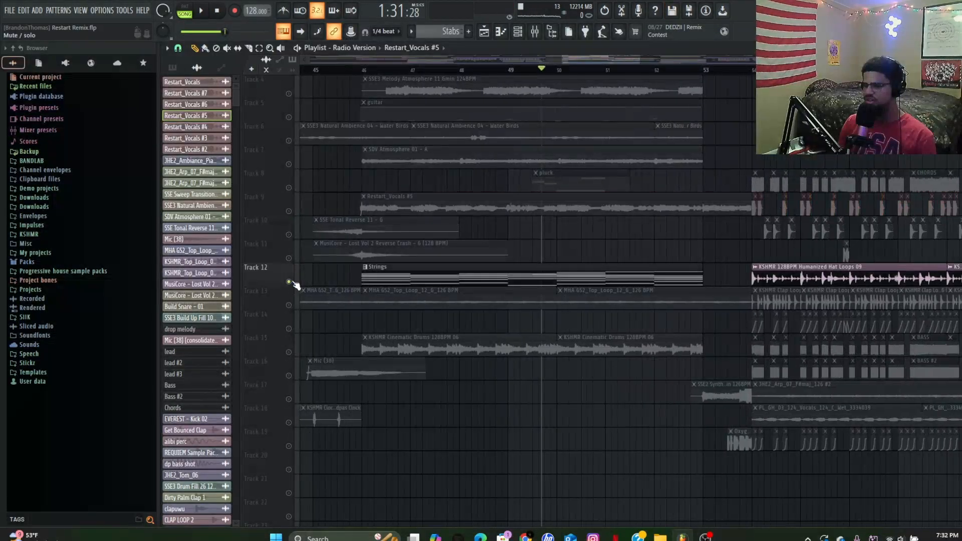
{"action": "left_click", "coordinate": [363, 69]}
{"action": "key", "text": "space"}
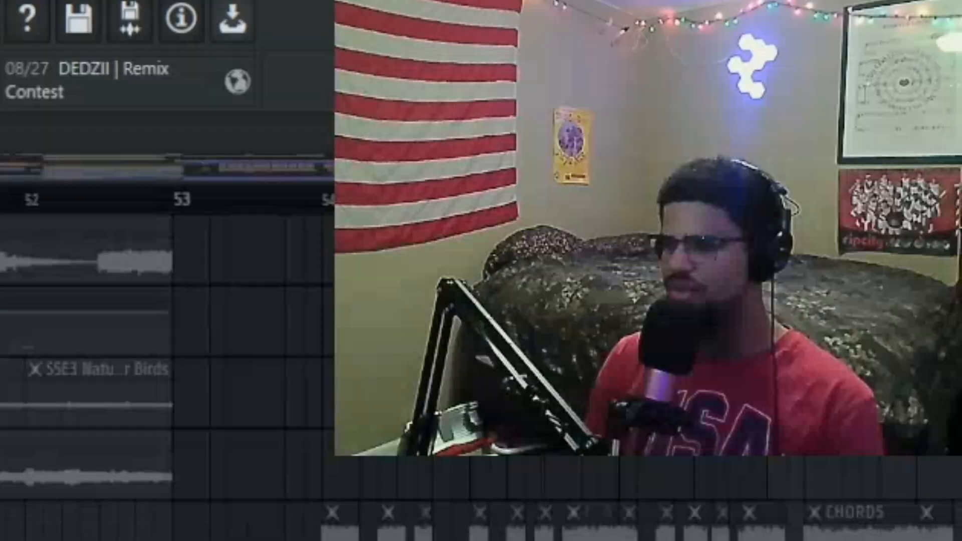
Step: Enable Track 27 and examine its Balance volume automation clip for the Stickz Hearts Guitar Loop around bar 25
{"action": "scroll", "coordinate": [283, 250], "scroll_direction": "down", "scroll_amount": 14}
{"action": "scroll", "coordinate": [284, 251], "scroll_direction": "down", "scroll_amount": 3}
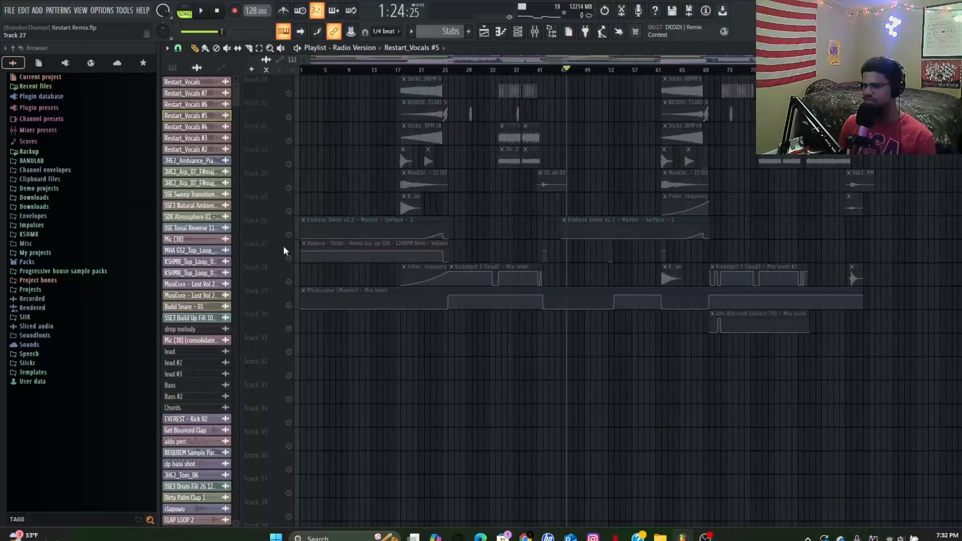
{"action": "left_click", "coordinate": [289, 257]}
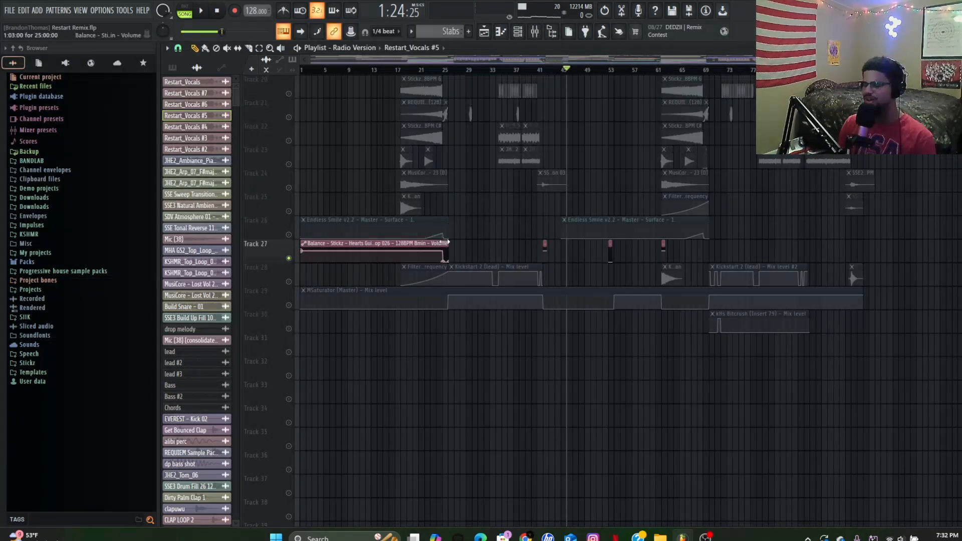
{"action": "scroll", "coordinate": [468, 253], "scroll_direction": "up", "scroll_amount": 5}
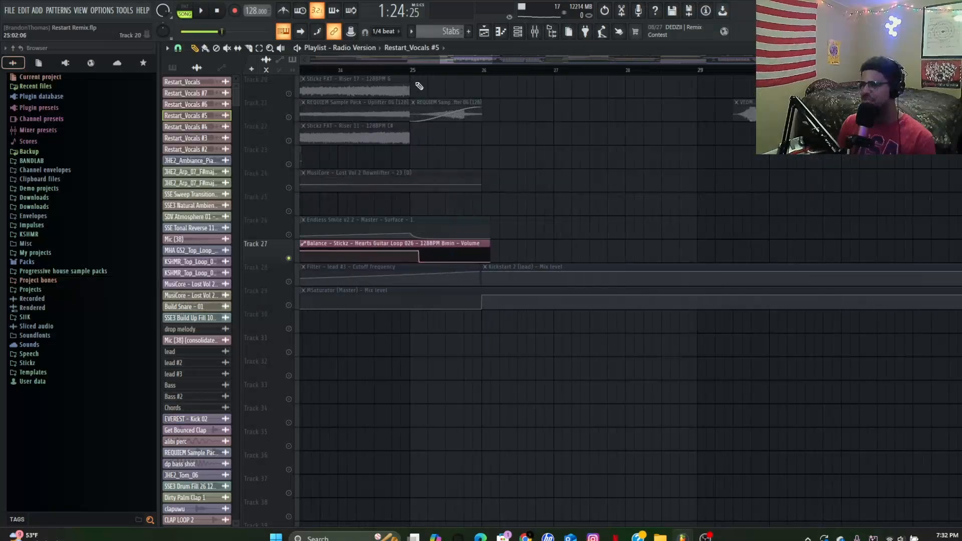
{"action": "scroll", "coordinate": [542, 234], "scroll_direction": "down", "scroll_amount": 5}
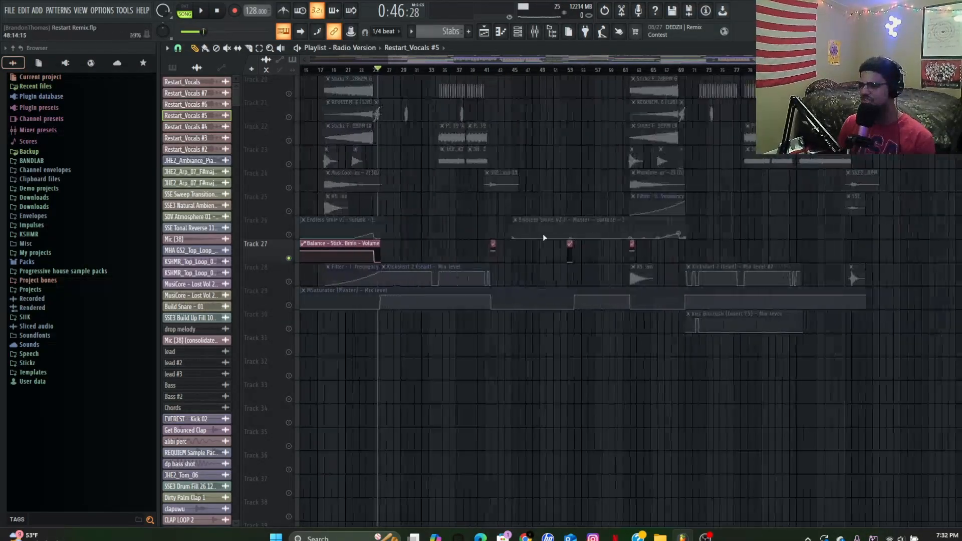
Step: Play the Strings clip from bar 46 with Tracks 12 and 27 enabled
{"action": "scroll", "coordinate": [537, 183], "scroll_direction": "up", "scroll_amount": 4}
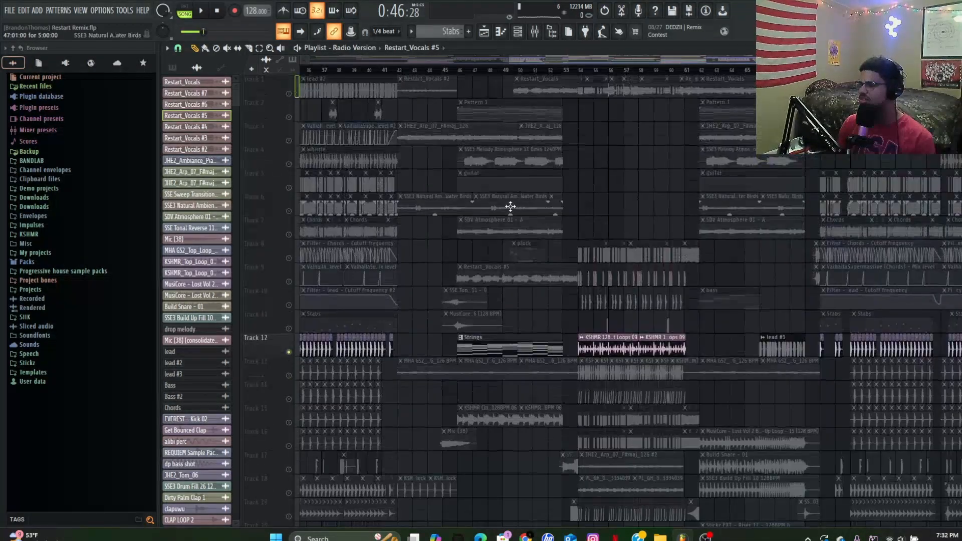
{"action": "scroll", "coordinate": [509, 215], "scroll_direction": "down", "scroll_amount": 1}
{"action": "scroll", "coordinate": [467, 205], "scroll_direction": "up", "scroll_amount": 4}
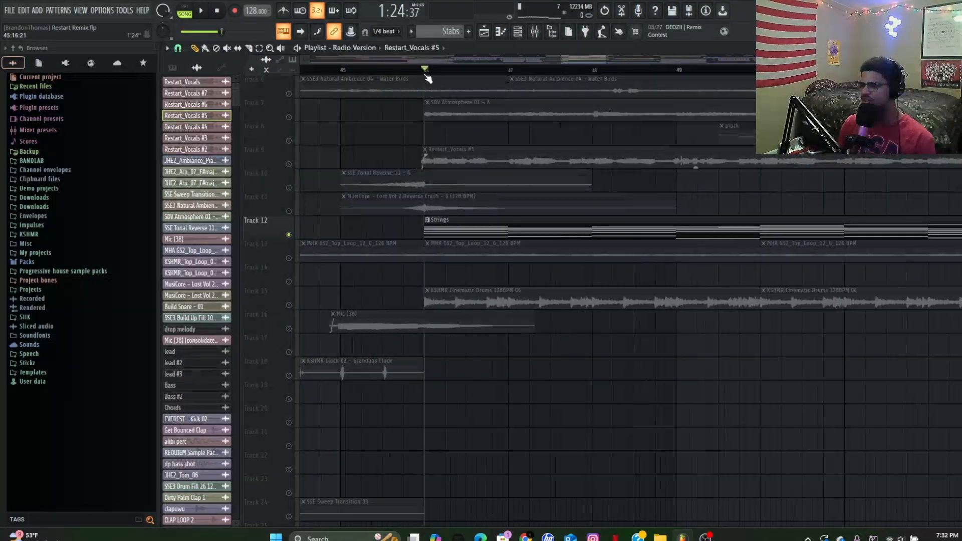
{"action": "scroll", "coordinate": [415, 276], "scroll_direction": "down", "scroll_amount": 3}
{"action": "scroll", "coordinate": [513, 313], "scroll_direction": "down", "scroll_amount": 3}
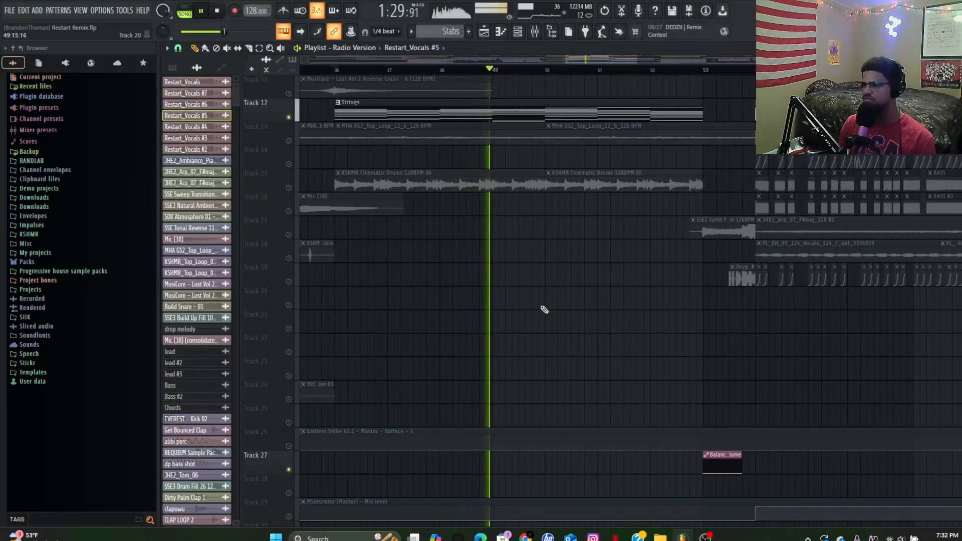
{"action": "scroll", "coordinate": [551, 308], "scroll_direction": "down", "scroll_amount": 2}
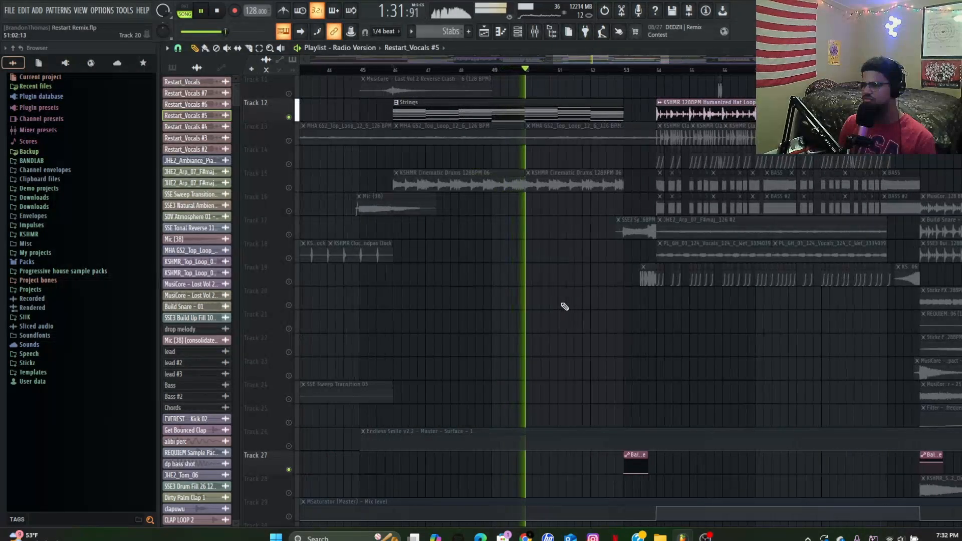
{"action": "scroll", "coordinate": [567, 306], "scroll_direction": "up", "scroll_amount": 1}
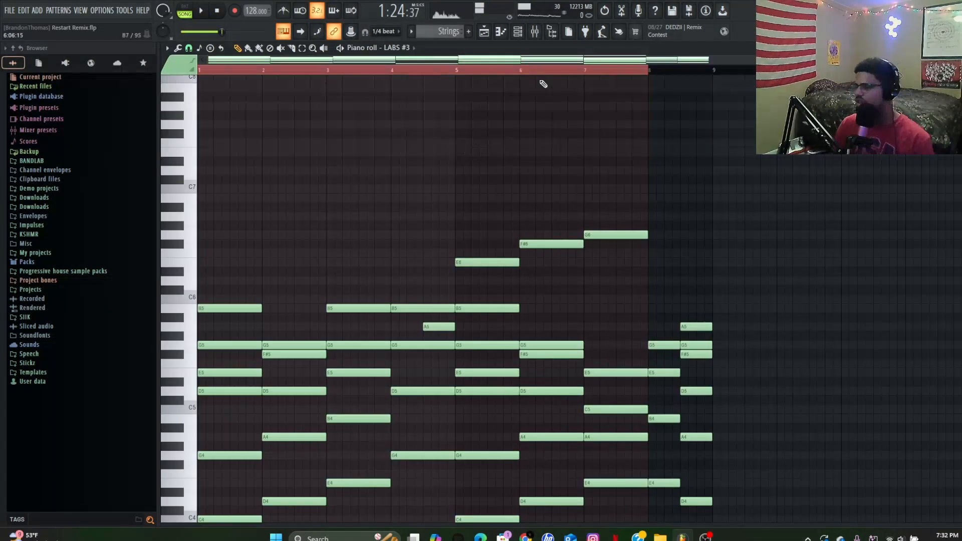
Step: Open LABS #3 from the channel rack, play its Expressive Strings preset with All Strings Sustain muted, then close the plugin and stop playback
{"action": "left_click", "coordinate": [519, 39]}
{"action": "scroll", "coordinate": [503, 236], "scroll_direction": "down", "scroll_amount": 4}
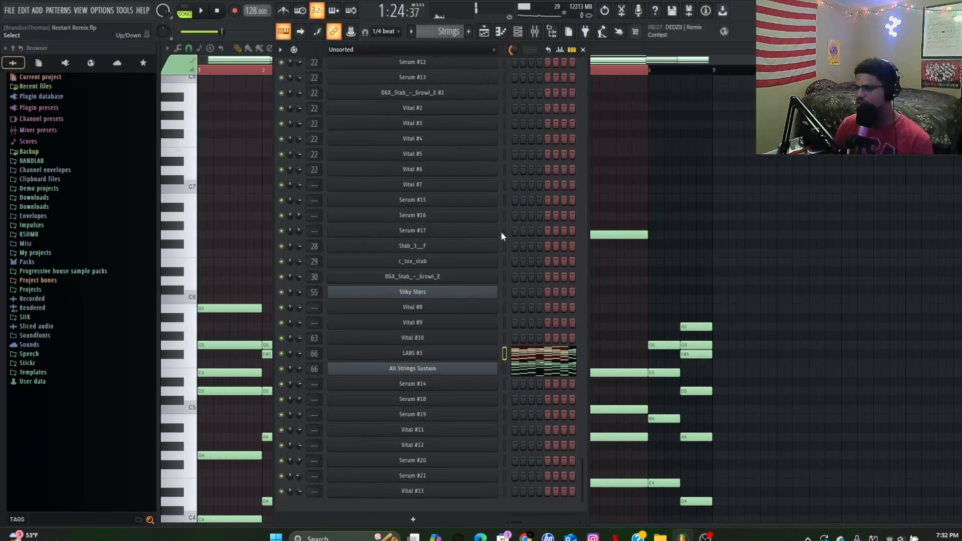
{"action": "left_click", "coordinate": [415, 368]}
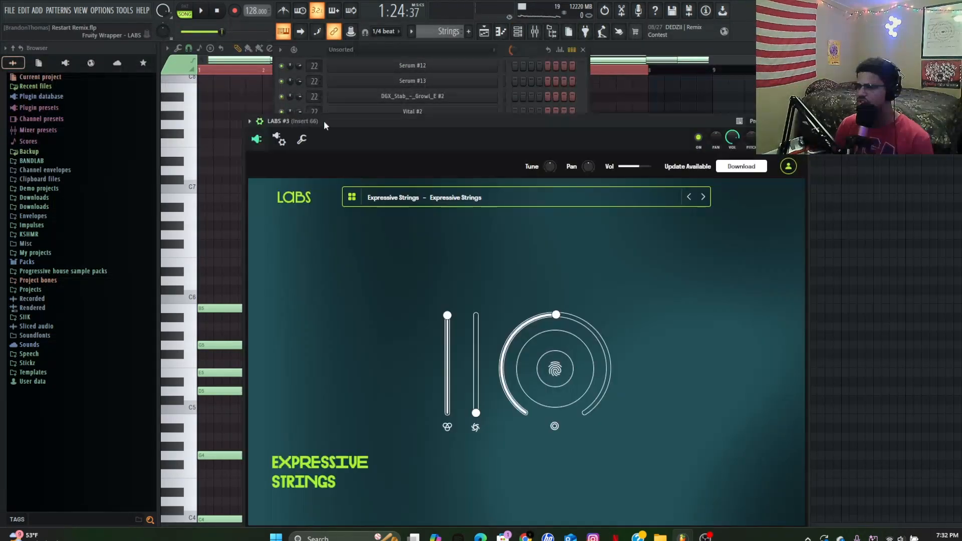
{"action": "key", "text": "space"}
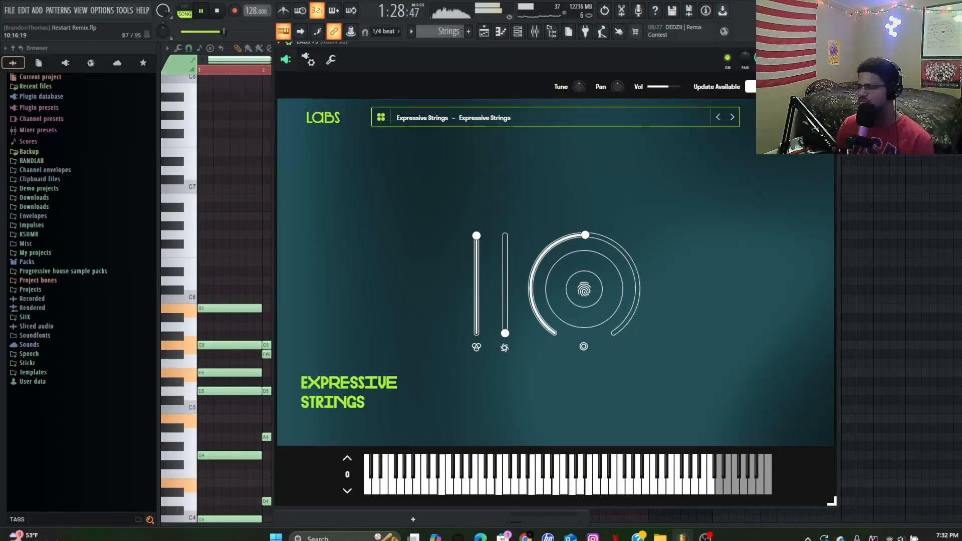
{"action": "left_click", "coordinate": [829, 43]}
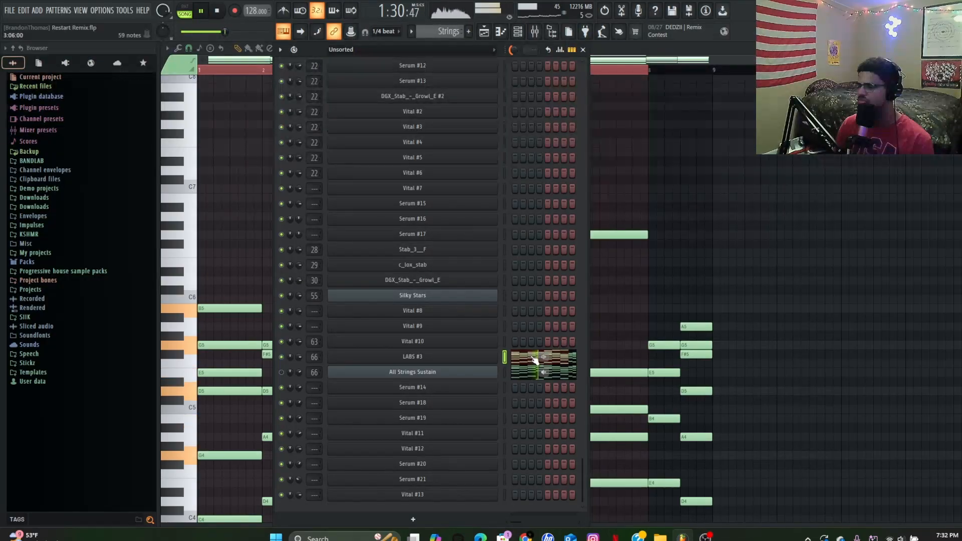
{"action": "key", "text": "space"}
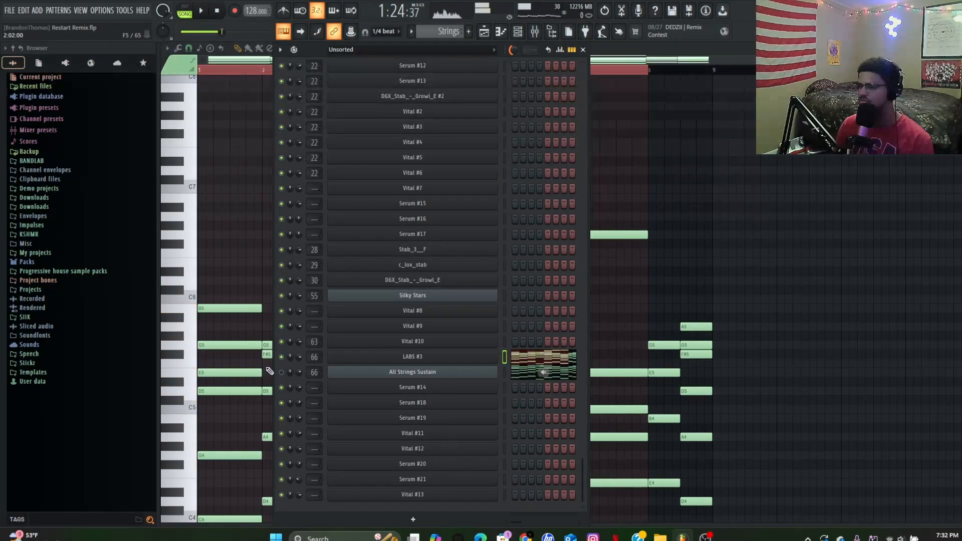
Step: Open All Strings Sustain from the channel rack, play its FLEX Essential Strings preset, then close the plugin and stop playback
{"action": "left_click", "coordinate": [419, 373]}
{"action": "left_click_drag", "start_coordinate": [269, 91], "coordinate": [306, 86]}
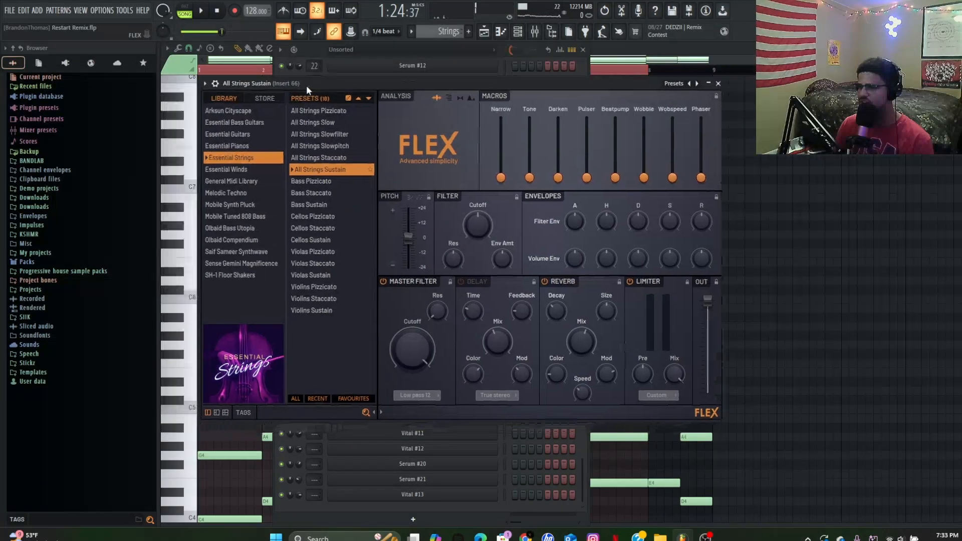
{"action": "key", "text": "space"}
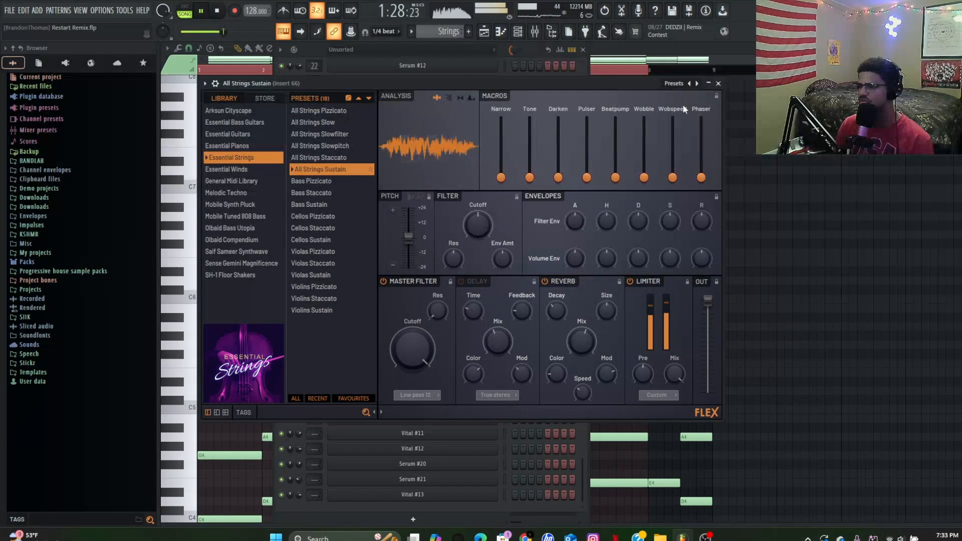
{"action": "left_click", "coordinate": [718, 83]}
{"action": "key", "text": "space"}
Step: Examine the Fruity Parametric EQ on mixer Insert 66 with the strings playing, then close it and stop playback
{"action": "key", "text": "F9"}
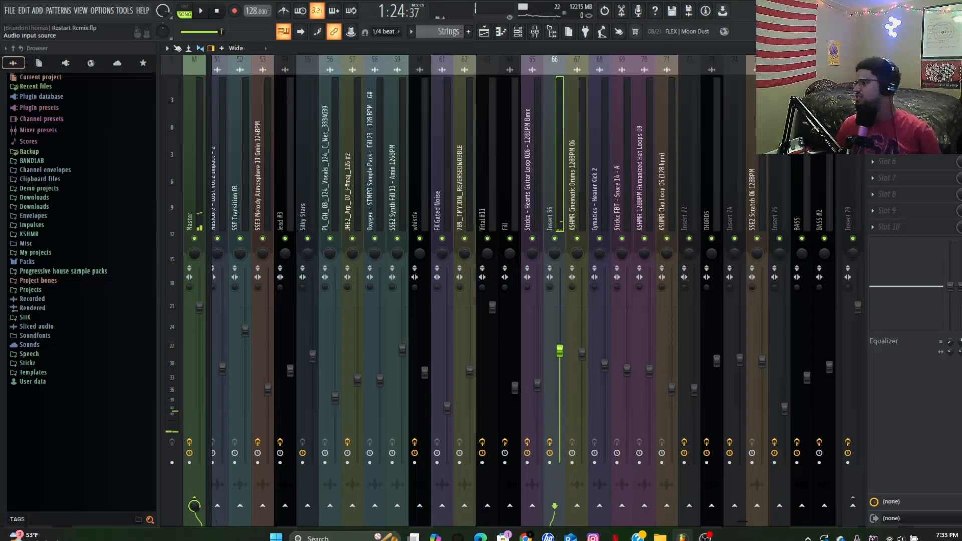
{"action": "left_click", "coordinate": [901, 80]}
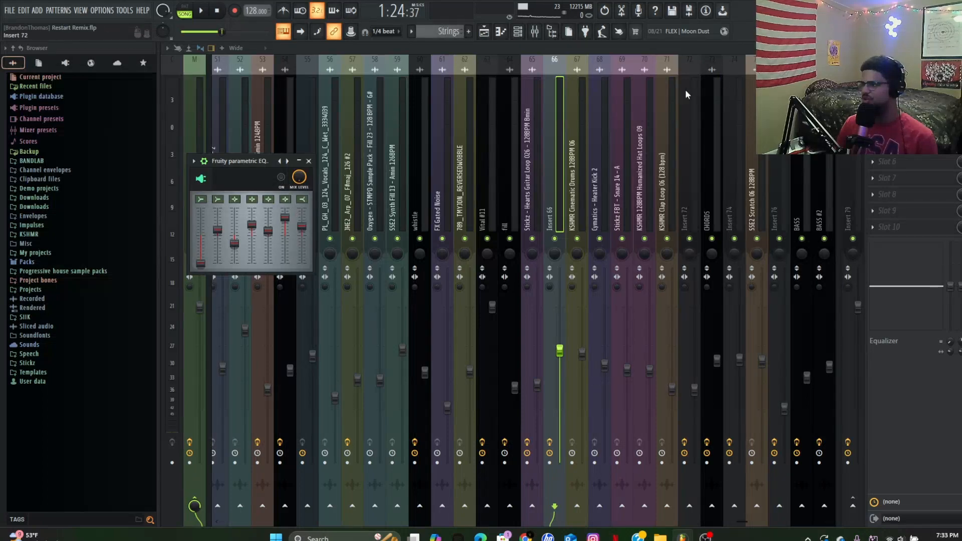
{"action": "left_click", "coordinate": [308, 161]}
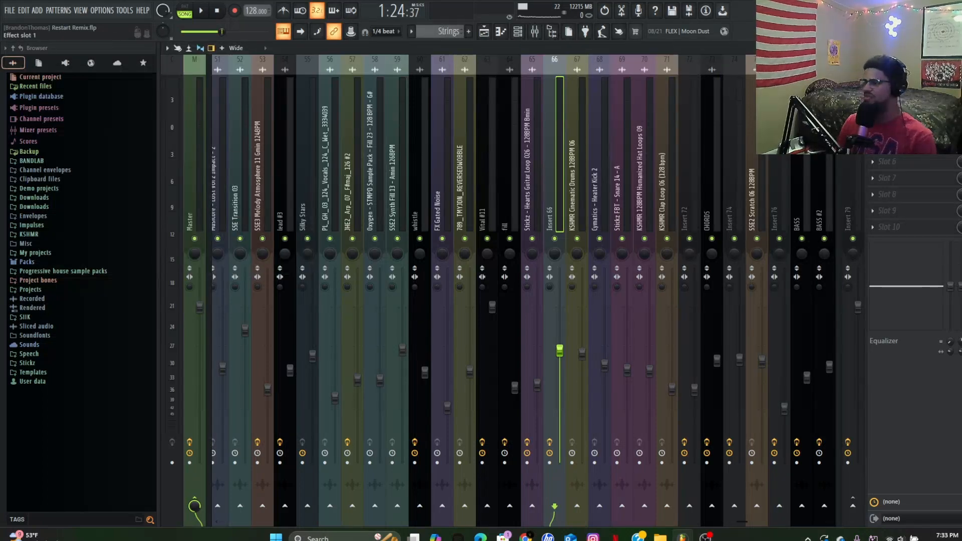
{"action": "key", "text": "space"}
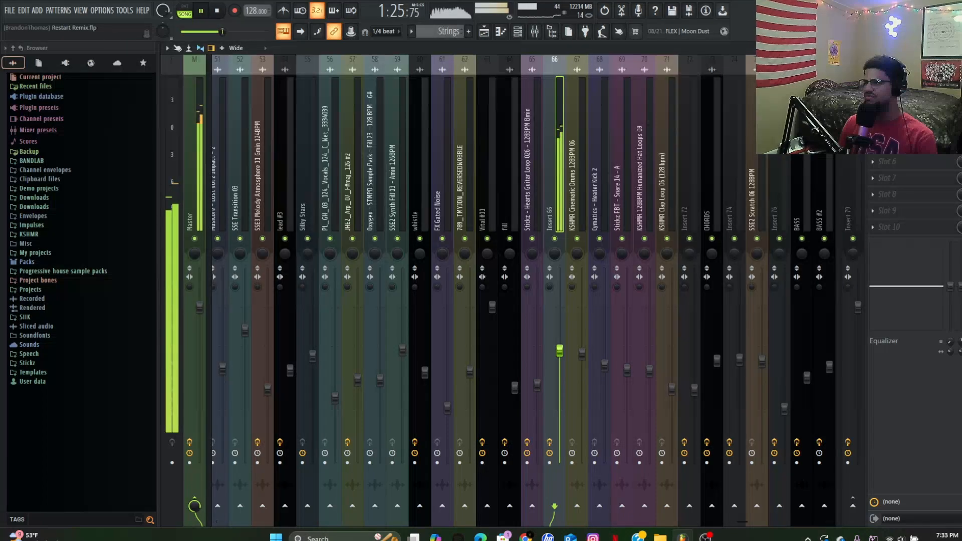
{"action": "left_click", "coordinate": [900, 79]}
{"action": "key", "text": "space"}
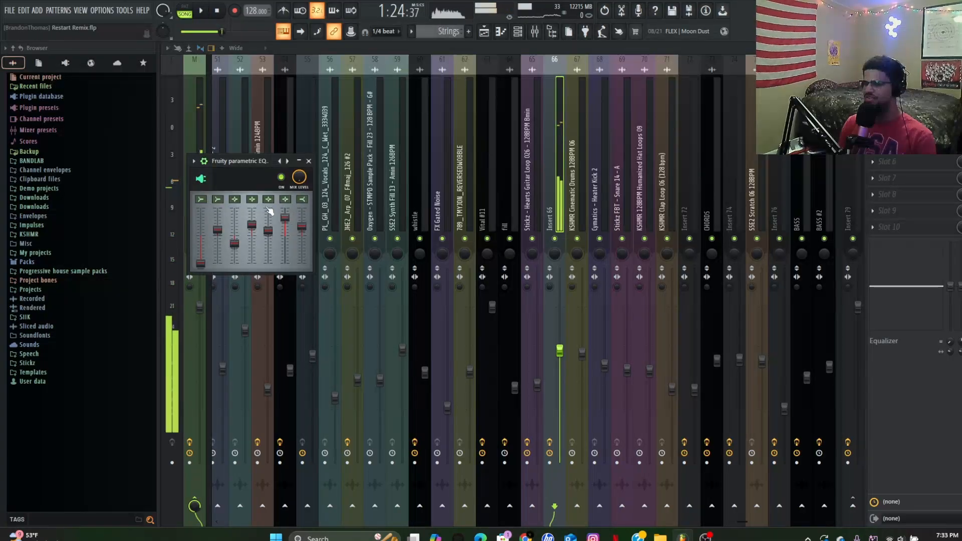
{"action": "left_click", "coordinate": [308, 162]}
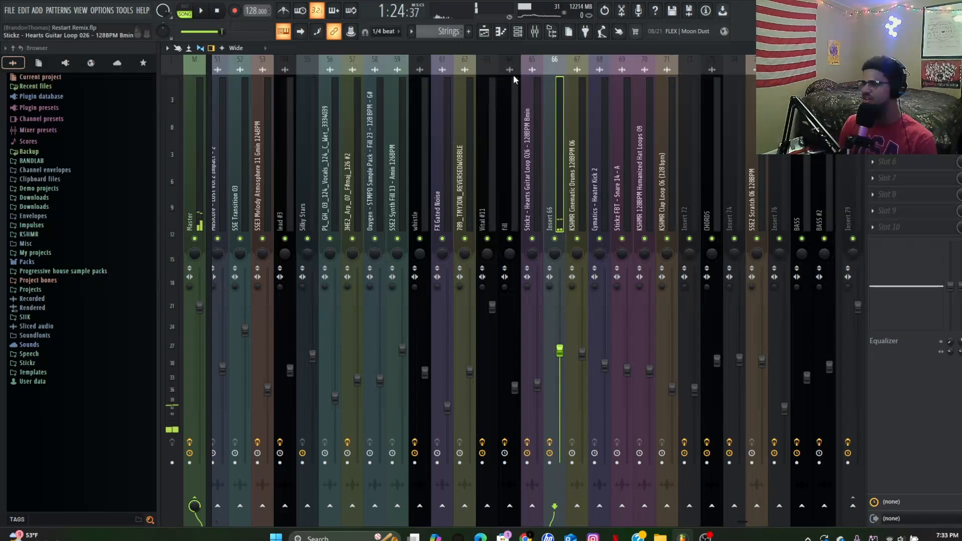
Step: Return to the playlist, solo Track 15 and play the KSHMR Cinematic Drums loop from bar 46
{"action": "left_click", "coordinate": [484, 31]}
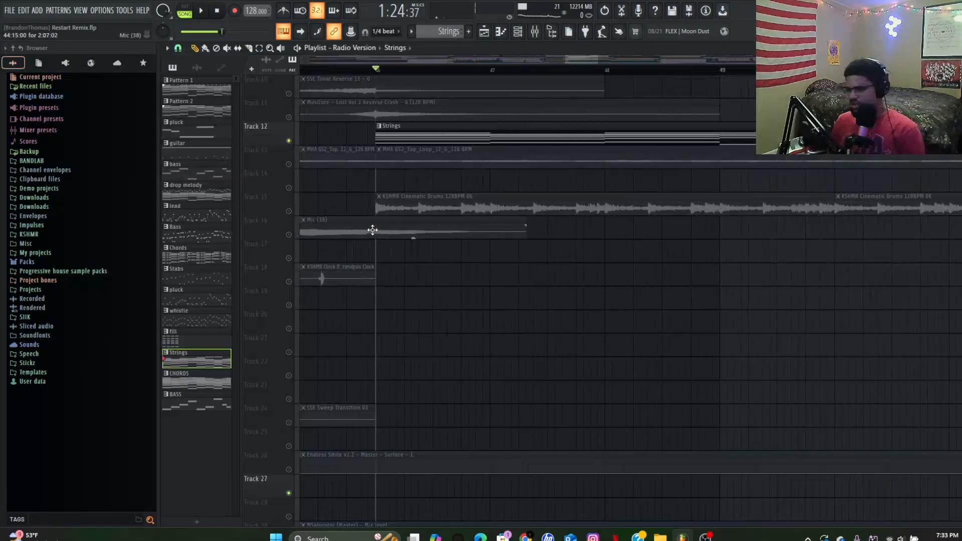
{"action": "right_click", "coordinate": [290, 211]}
{"action": "key", "text": "space"}
Step: Examine the arrangement of the drop section starting at bar 54, from the vocals on Track 1 down to Track 19
{"action": "scroll", "coordinate": [428, 254], "scroll_direction": "down", "scroll_amount": 3}
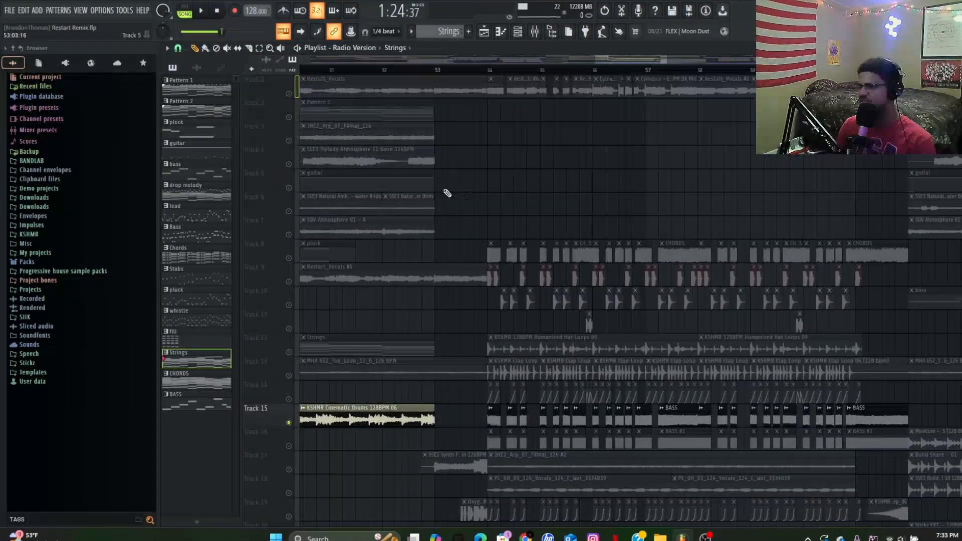
{"action": "scroll", "coordinate": [447, 193], "scroll_direction": "down", "scroll_amount": 5}
{"action": "scroll", "coordinate": [448, 226], "scroll_direction": "up", "scroll_amount": 2}
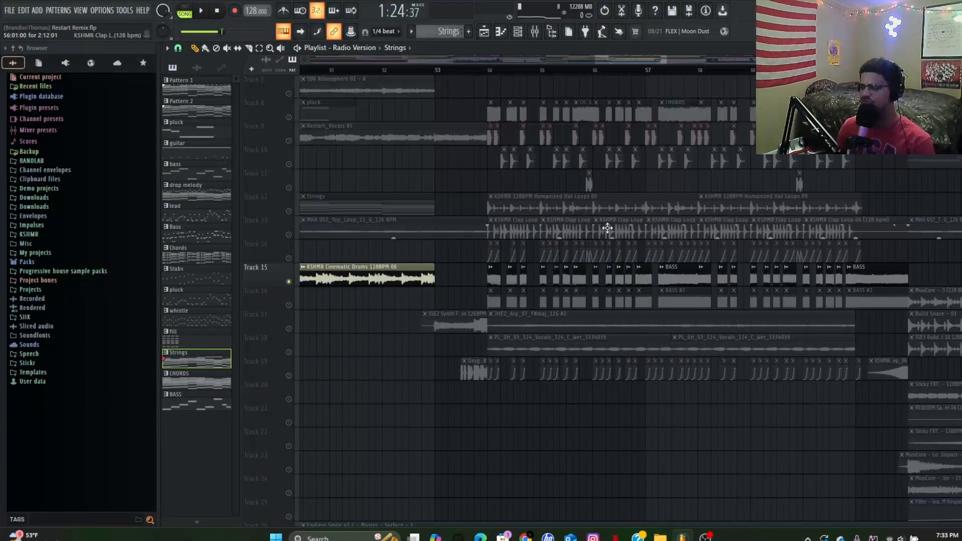
{"action": "scroll", "coordinate": [604, 221], "scroll_direction": "down", "scroll_amount": 3}
{"action": "scroll", "coordinate": [531, 228], "scroll_direction": "up", "scroll_amount": 3}
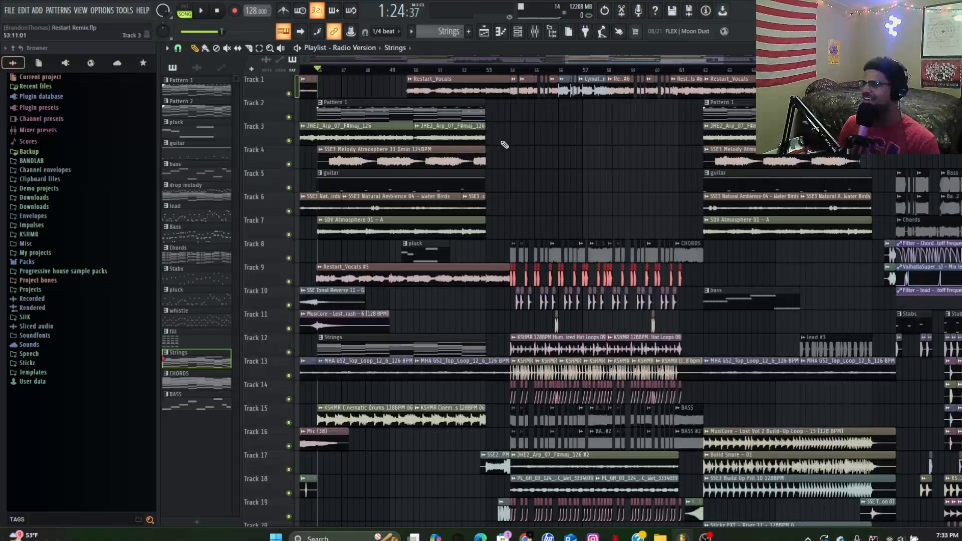
{"action": "scroll", "coordinate": [572, 191], "scroll_direction": "up", "scroll_amount": 3}
{"action": "scroll", "coordinate": [572, 191], "scroll_direction": "down", "scroll_amount": 3}
{"action": "scroll", "coordinate": [398, 168], "scroll_direction": "up", "scroll_amount": 2}
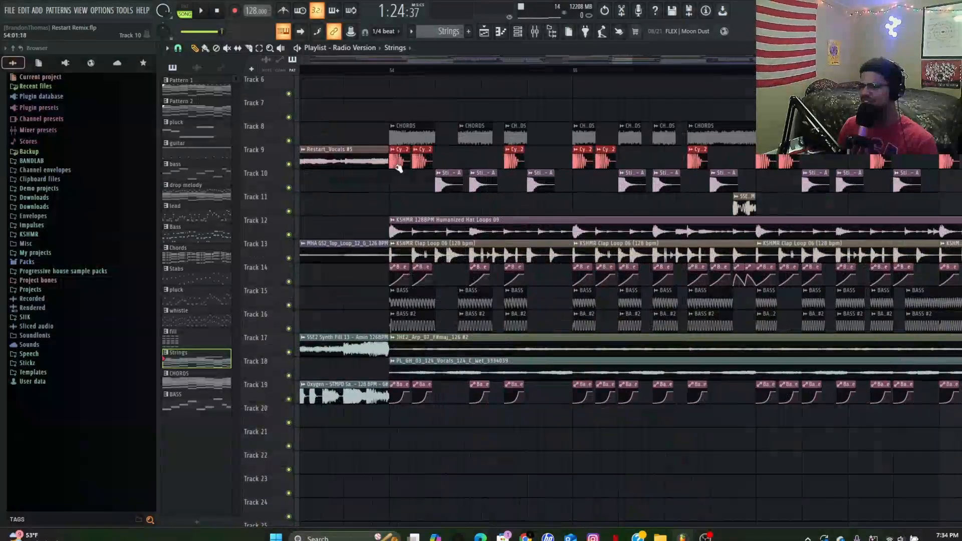
{"action": "scroll", "coordinate": [406, 137], "scroll_direction": "up", "scroll_amount": 3}
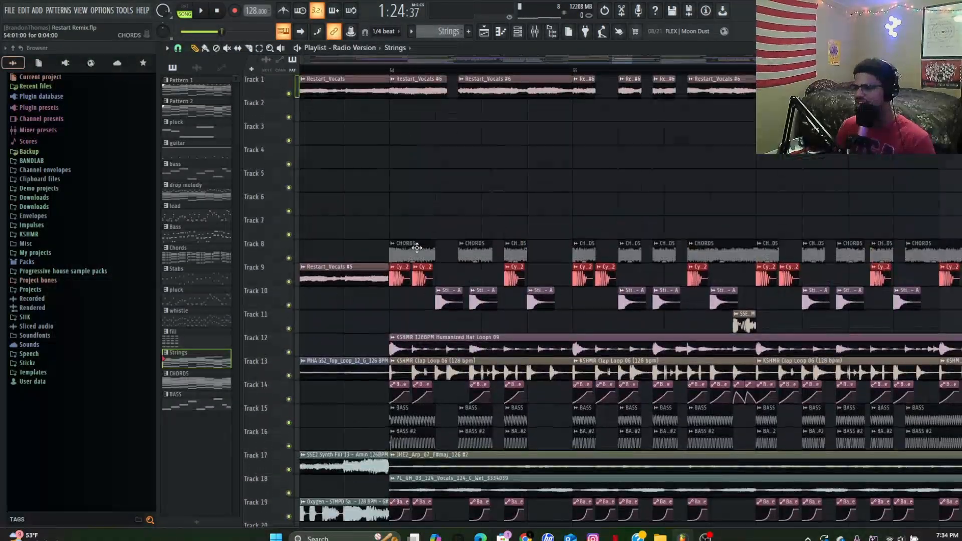
Step: Open the sample settings of the first CHORDS clip on Track 8, examine them, then close them
{"action": "double_click", "coordinate": [414, 248]}
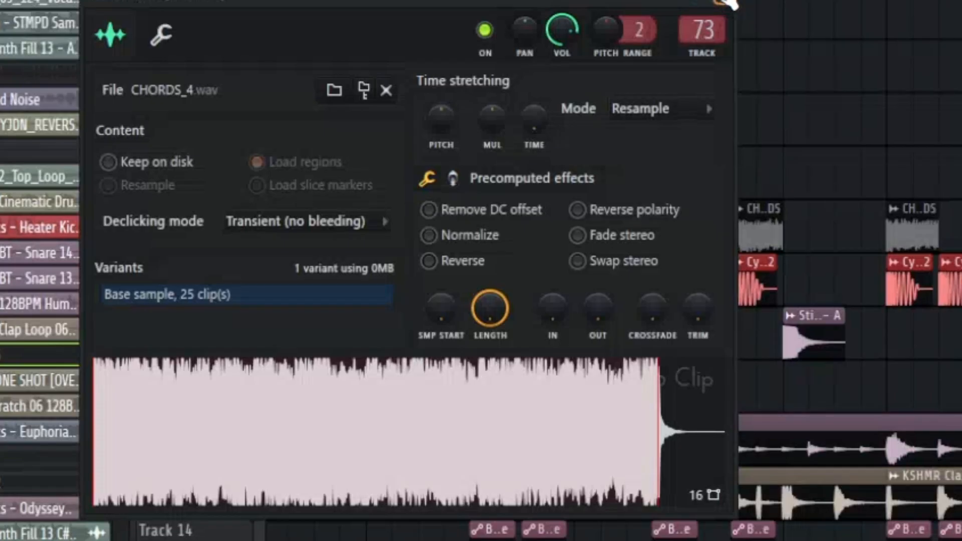
{"action": "left_click", "coordinate": [726, 3]}
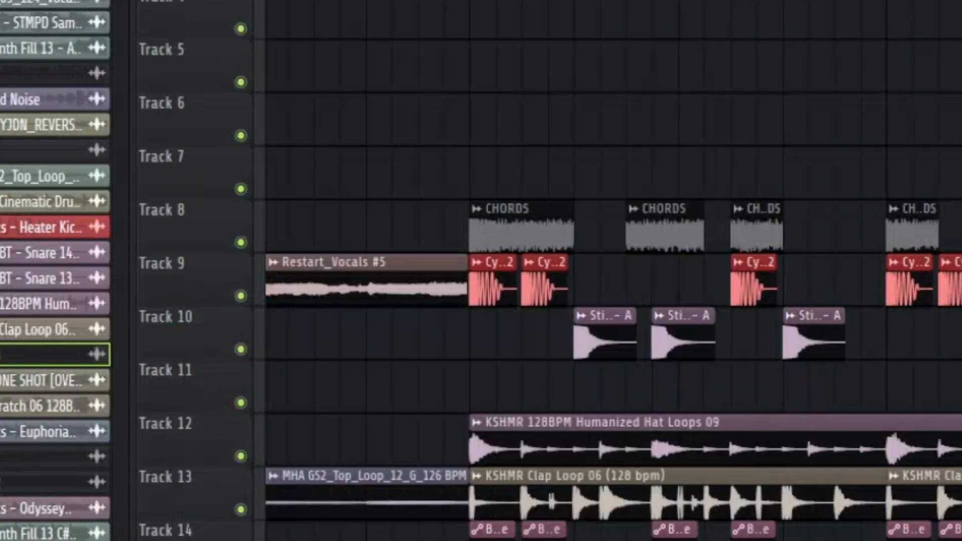
Step: Solo Track 8 and play the CHORDS clips from bar 54 to the end of the drop, then stop playback
{"action": "scroll", "coordinate": [371, 263], "scroll_direction": "up", "scroll_amount": 3}
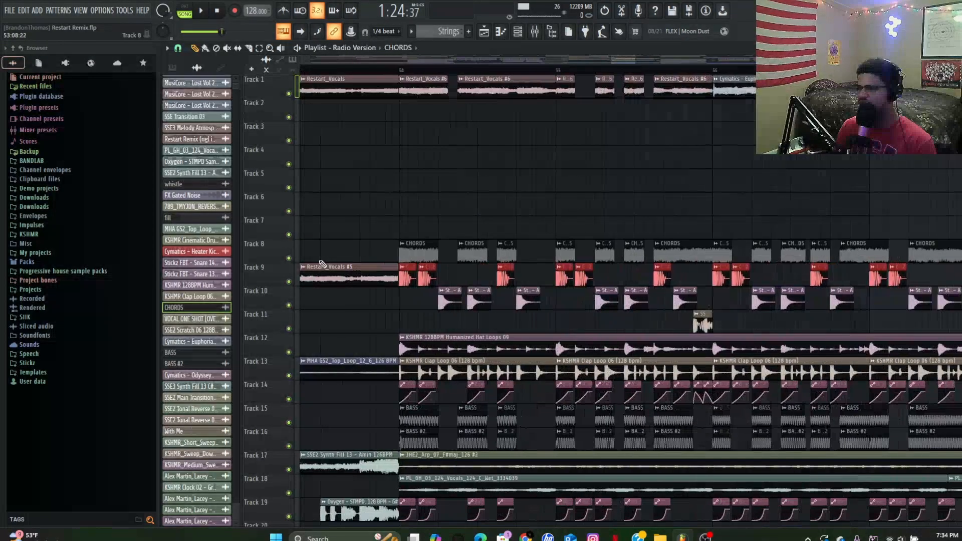
{"action": "right_click", "coordinate": [289, 259]}
{"action": "left_click", "coordinate": [402, 70]}
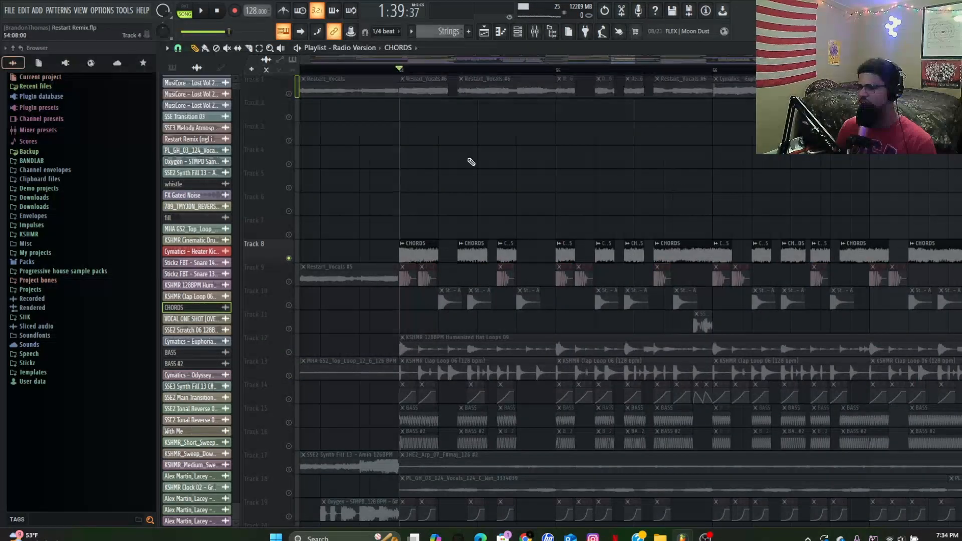
{"action": "key", "text": "space"}
{"action": "scroll", "coordinate": [601, 199], "scroll_direction": "down", "scroll_amount": 2}
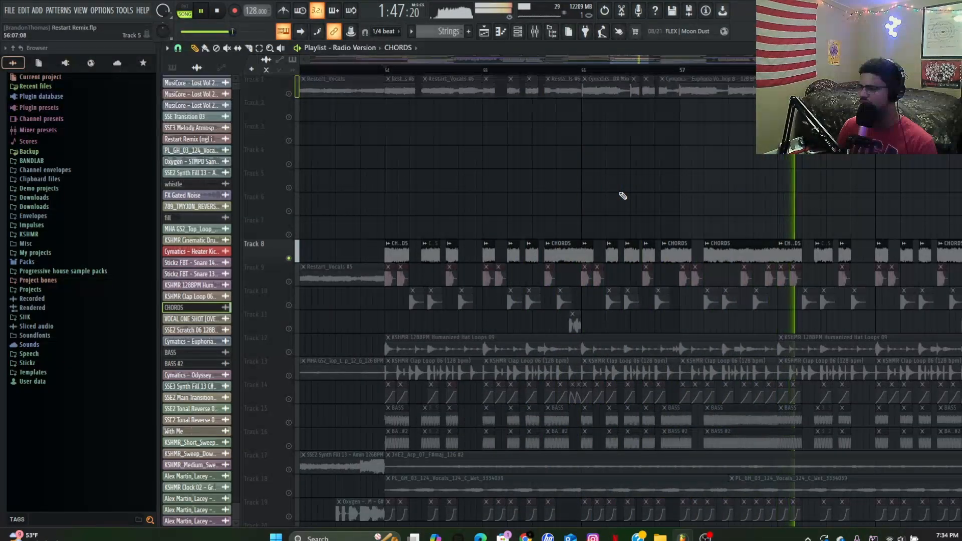
{"action": "scroll", "coordinate": [623, 197], "scroll_direction": "down", "scroll_amount": 2}
{"action": "scroll", "coordinate": [766, 203], "scroll_direction": "down", "scroll_amount": 2}
{"action": "scroll", "coordinate": [846, 237], "scroll_direction": "up", "scroll_amount": 2}
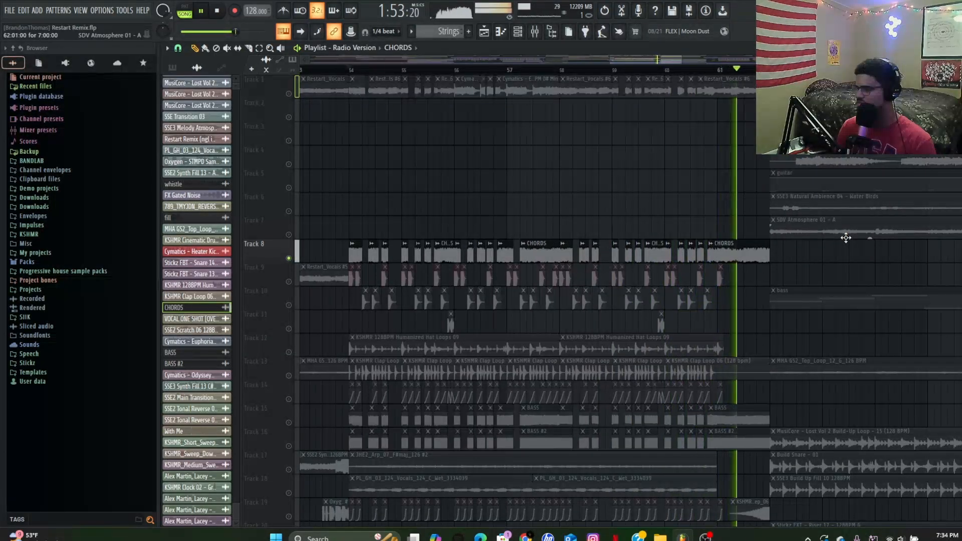
{"action": "key", "text": "space"}
Step: Examine the sample settings of the BASS clip on Track 15 and the BASS #2 clip on Track 16, closing each
{"action": "scroll", "coordinate": [350, 421], "scroll_direction": "up", "scroll_amount": 3}
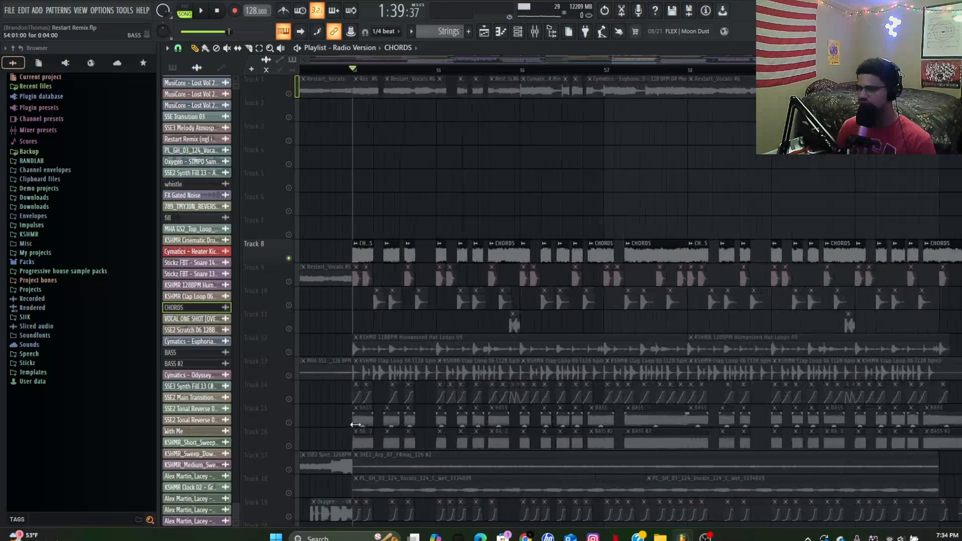
{"action": "double_click", "coordinate": [368, 421]}
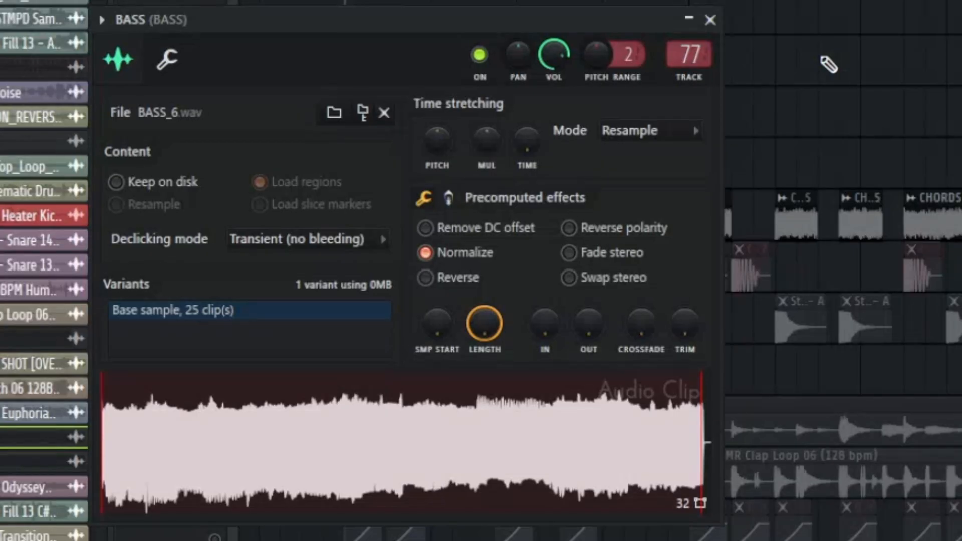
{"action": "left_click", "coordinate": [710, 21]}
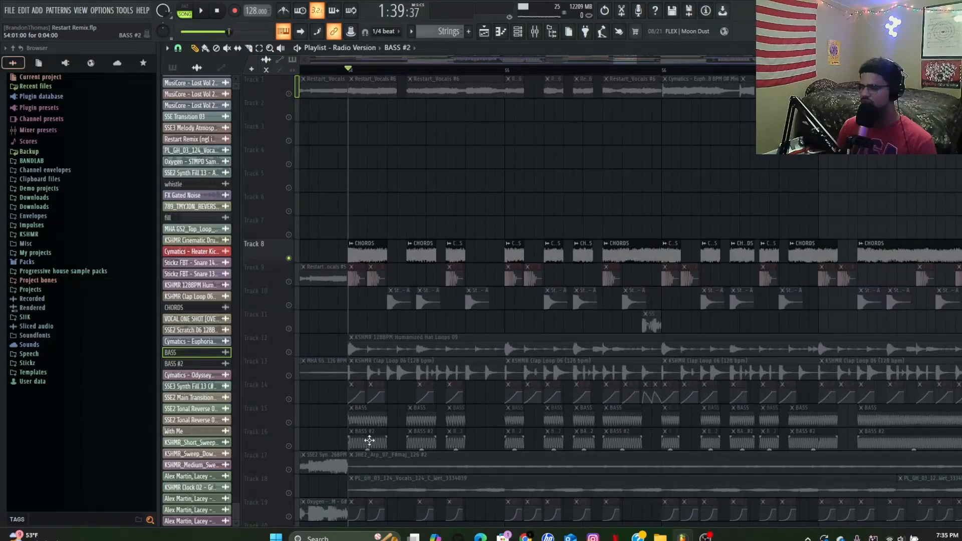
{"action": "double_click", "coordinate": [369, 440]}
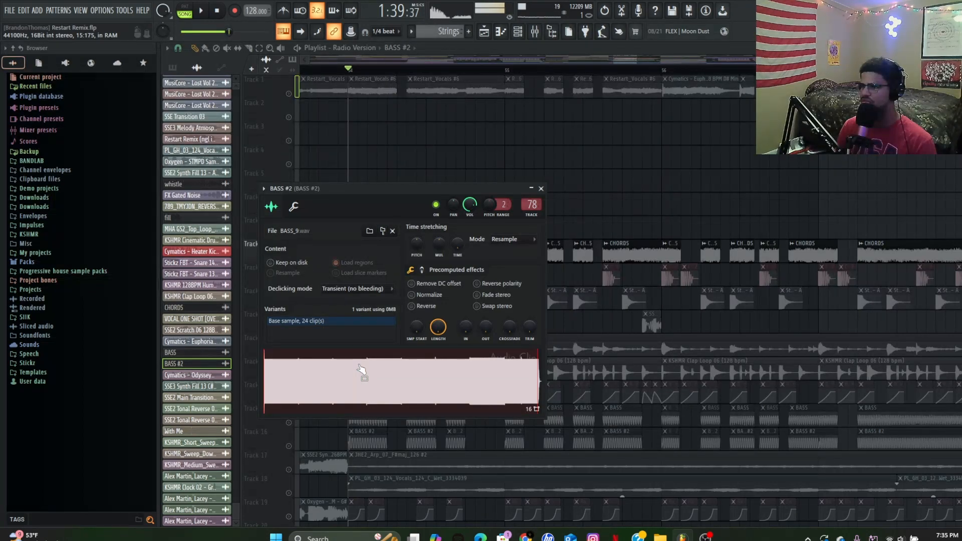
{"action": "left_click", "coordinate": [542, 188]}
Step: Play the drop from bar 54 with only Tracks 8, 15 and 16 enabled to hear chords and basses together, then stop playback
{"action": "scroll", "coordinate": [310, 328], "scroll_direction": "down", "scroll_amount": 5}
{"action": "right_click", "coordinate": [293, 327]}
{"action": "right_click", "coordinate": [289, 329]}
{"action": "left_click", "coordinate": [288, 305]}
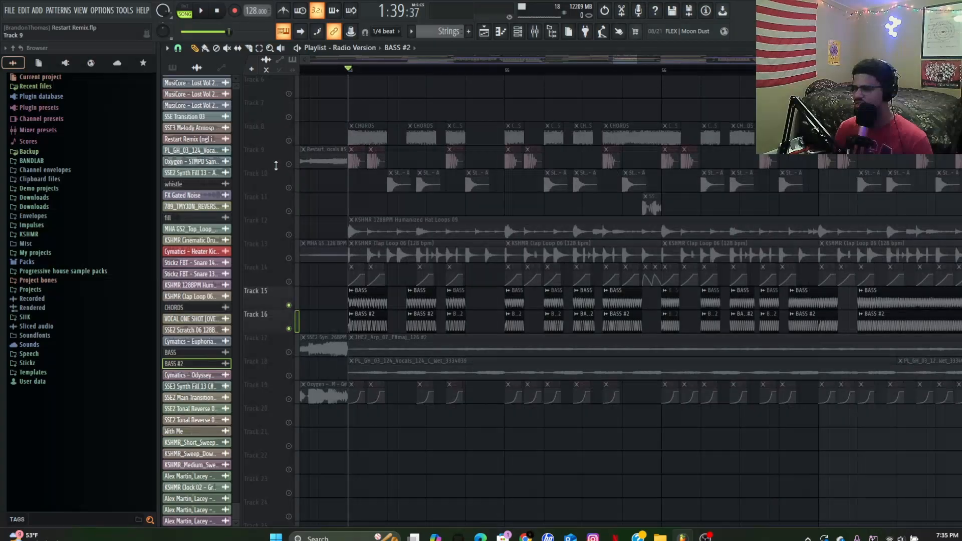
{"action": "left_click", "coordinate": [289, 141]}
{"action": "key", "text": "space"}
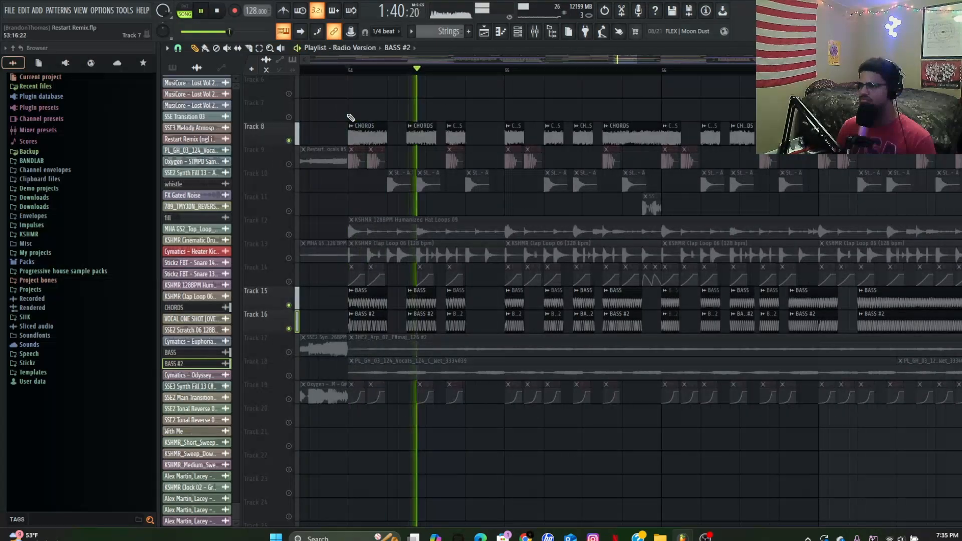
{"action": "scroll", "coordinate": [406, 111], "scroll_direction": "down", "scroll_amount": 2}
{"action": "scroll", "coordinate": [501, 160], "scroll_direction": "down", "scroll_amount": 3}
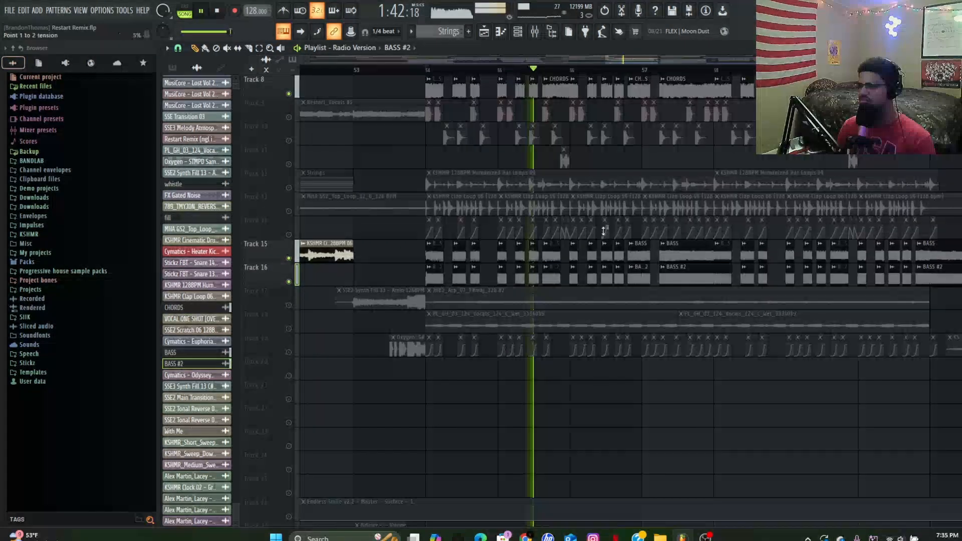
{"action": "scroll", "coordinate": [636, 250], "scroll_direction": "up", "scroll_amount": 4}
{"action": "scroll", "coordinate": [697, 287], "scroll_direction": "up", "scroll_amount": 2}
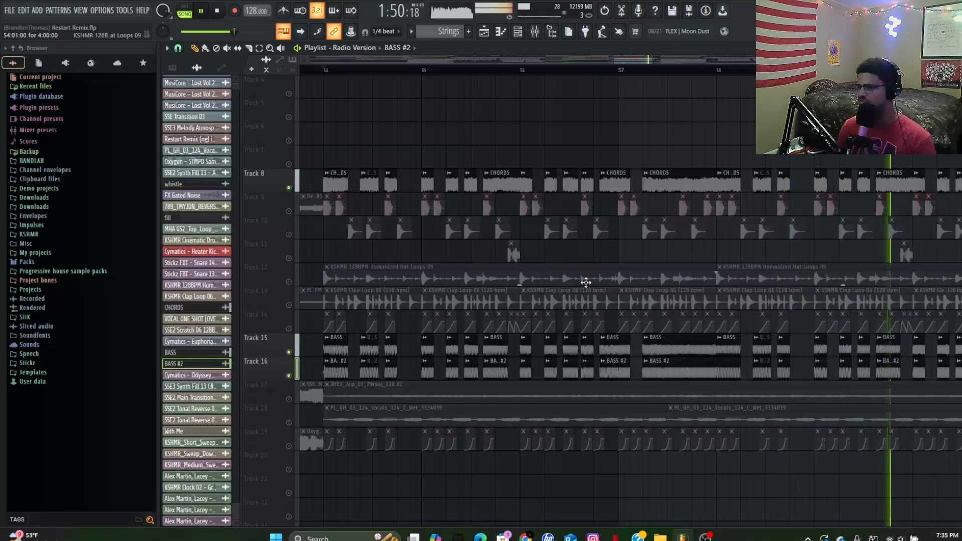
{"action": "scroll", "coordinate": [522, 275], "scroll_direction": "down", "scroll_amount": 4}
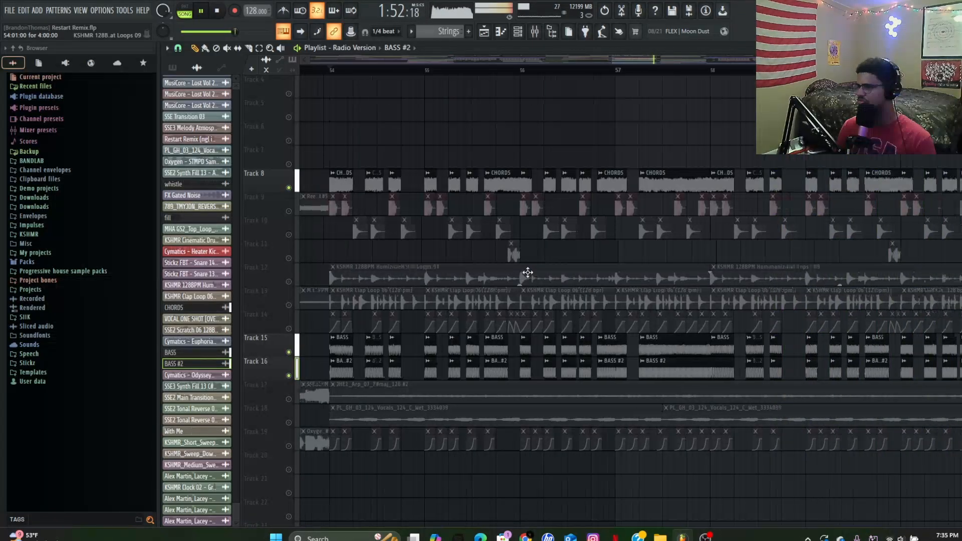
{"action": "scroll", "coordinate": [835, 316], "scroll_direction": "up", "scroll_amount": 2}
{"action": "scroll", "coordinate": [780, 315], "scroll_direction": "up", "scroll_amount": 3}
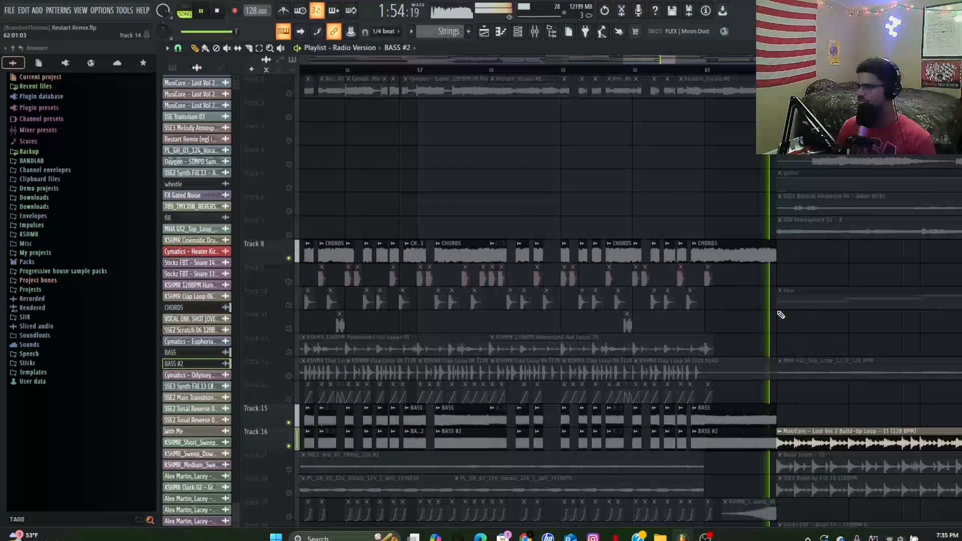
{"action": "key", "text": "space"}
Step: Open the CHORDS clip's mixer track and examine its two Fruity Parametric EQ 2 effects, closing each one
{"action": "double_click", "coordinate": [724, 248]}
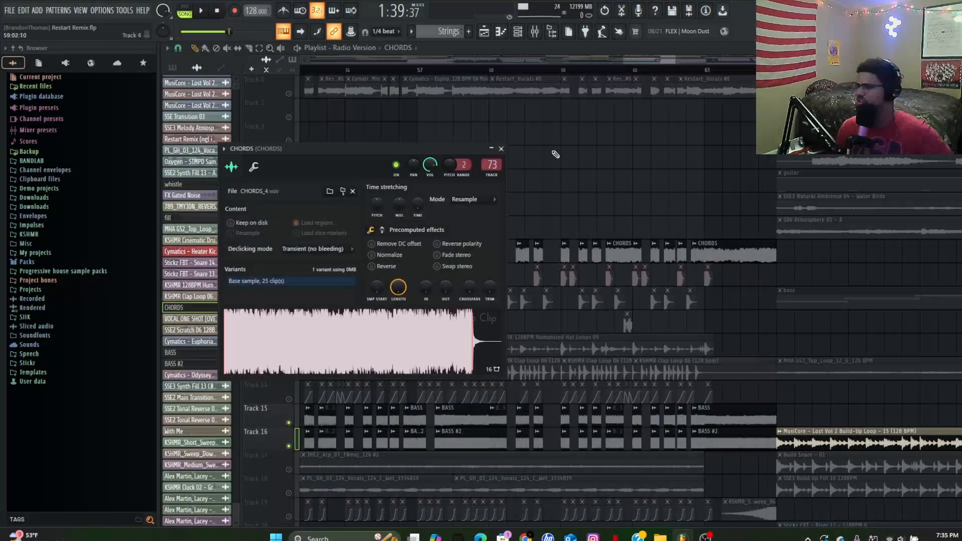
{"action": "left_click", "coordinate": [535, 31]}
{"action": "left_click", "coordinate": [909, 80]}
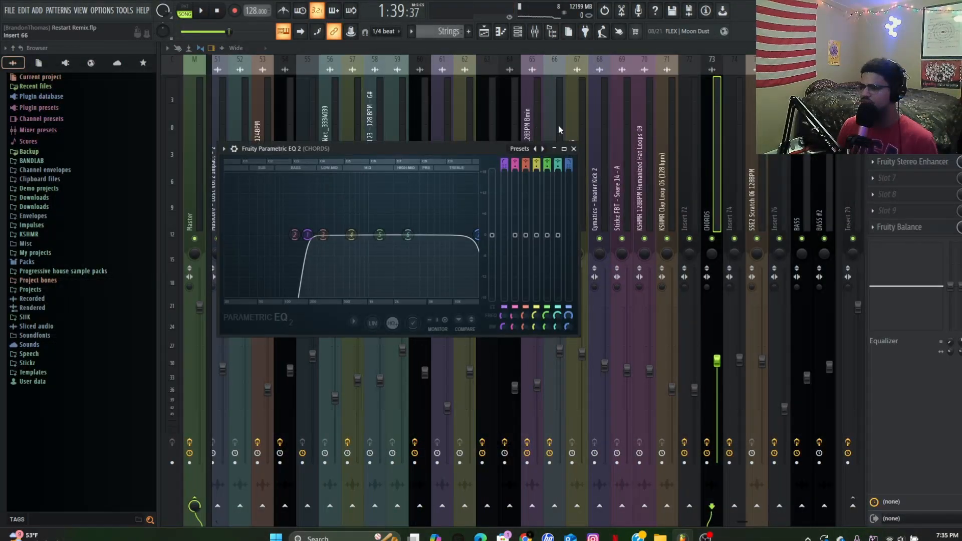
{"action": "left_click", "coordinate": [576, 148]}
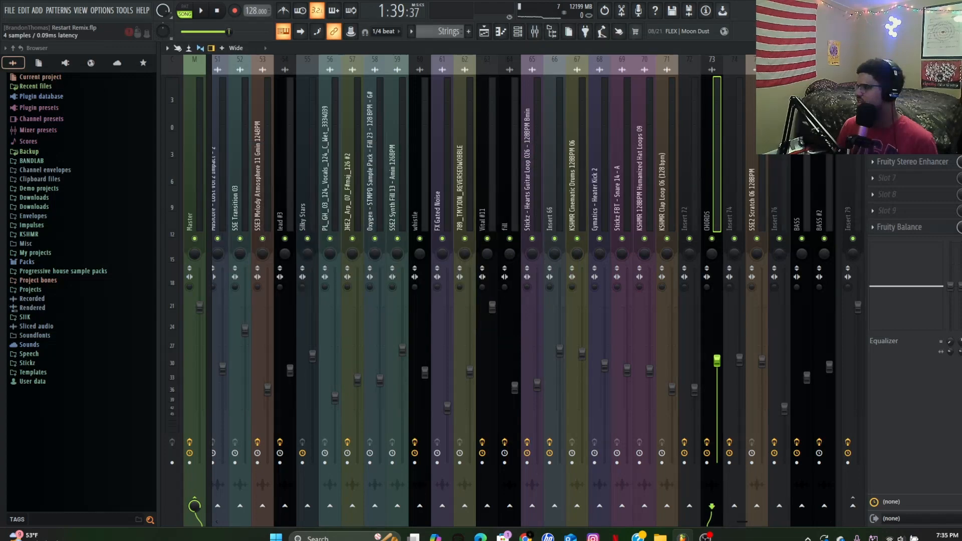
{"action": "left_click", "coordinate": [909, 96]}
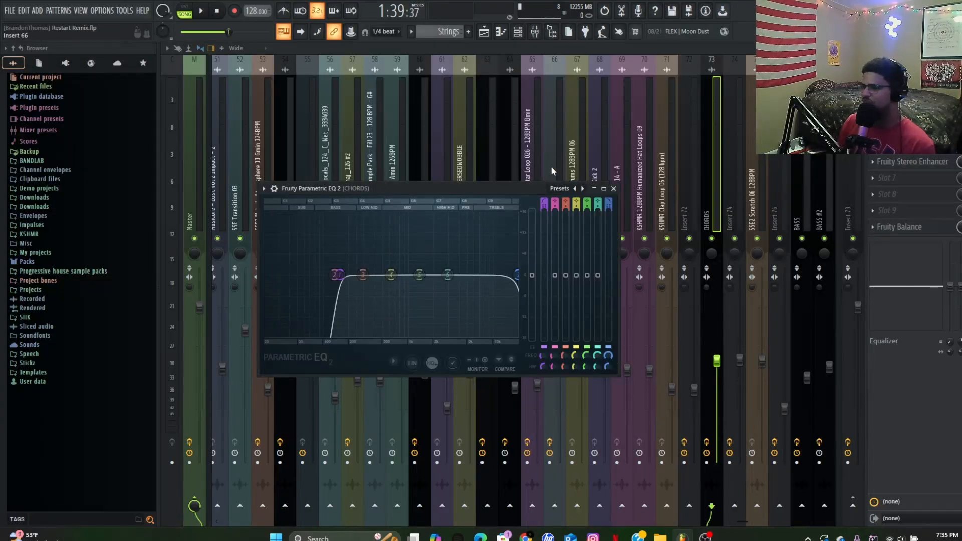
{"action": "left_click", "coordinate": [614, 189]}
Step: Examine the Soundgoodizer, Fruity Stereo Enhancer and Fruity Balance effects on the CHORDS mixer track, then return to the playlist
{"action": "left_click", "coordinate": [909, 129]}
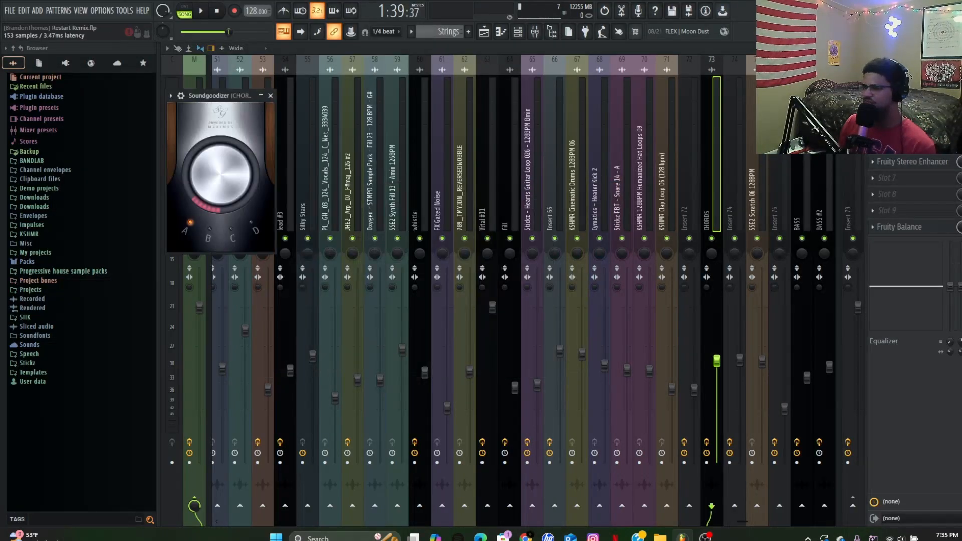
{"action": "left_click", "coordinate": [271, 96]}
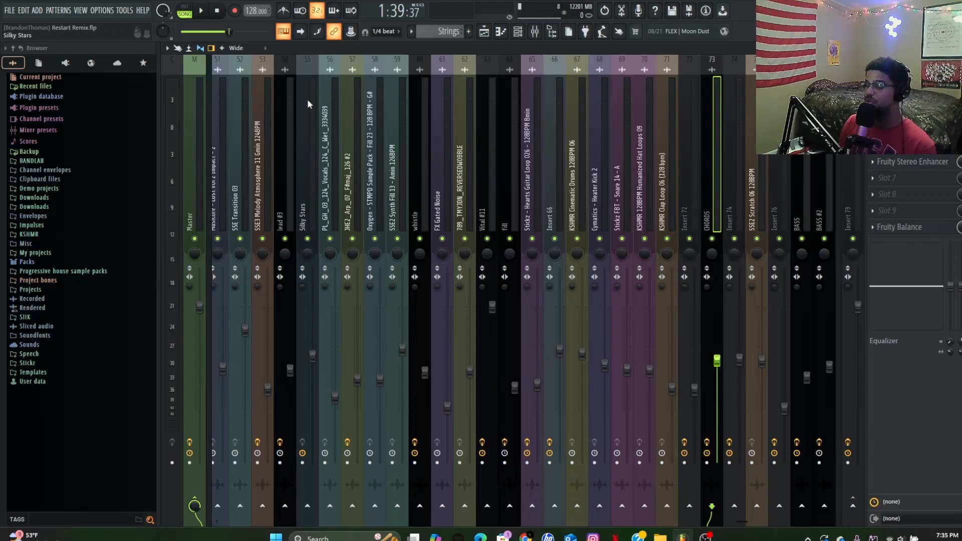
{"action": "left_click", "coordinate": [915, 162]}
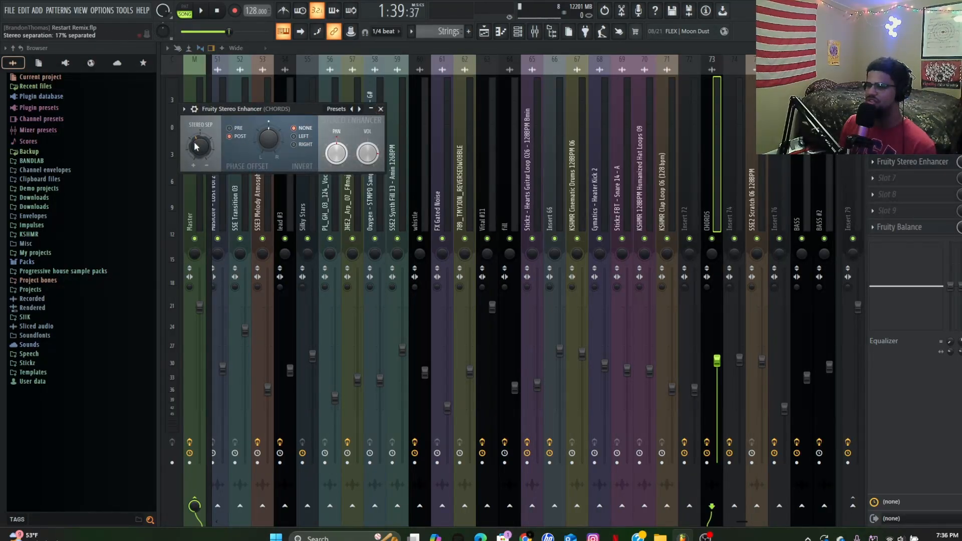
{"action": "left_click", "coordinate": [381, 109]}
{"action": "left_click", "coordinate": [897, 227]}
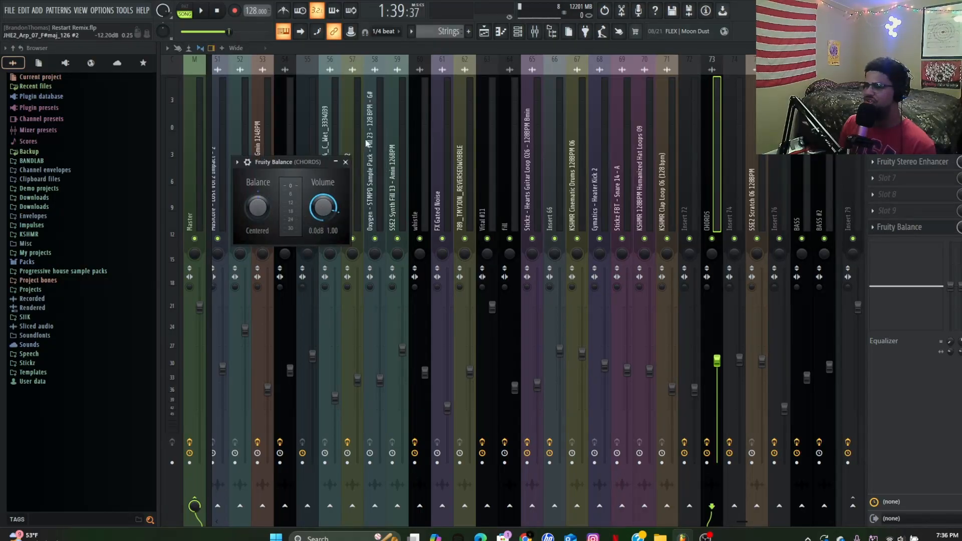
{"action": "left_click", "coordinate": [484, 31]}
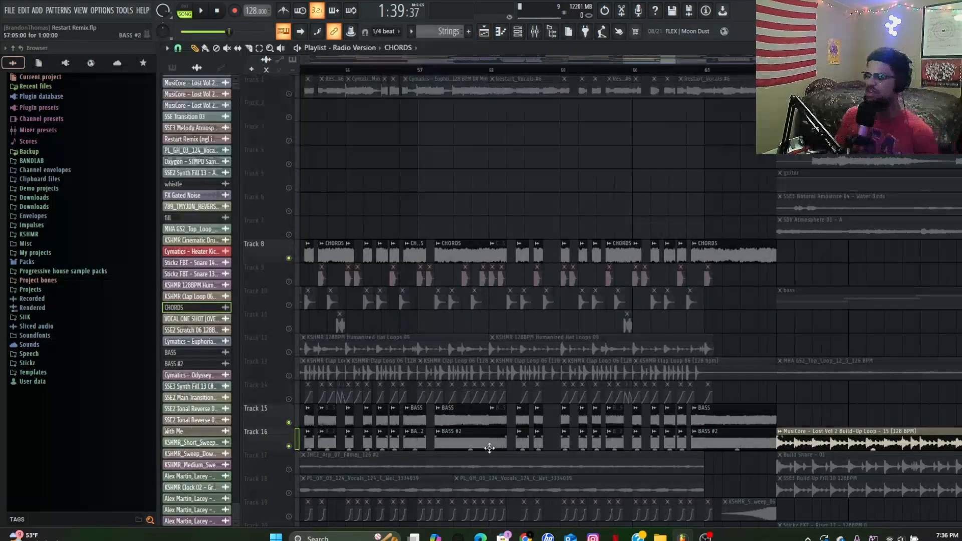
Step: Open the BASS clip on Track 15, go to its mixer track and examine the CamelCrusher effect, then close it
{"action": "double_click", "coordinate": [455, 419]}
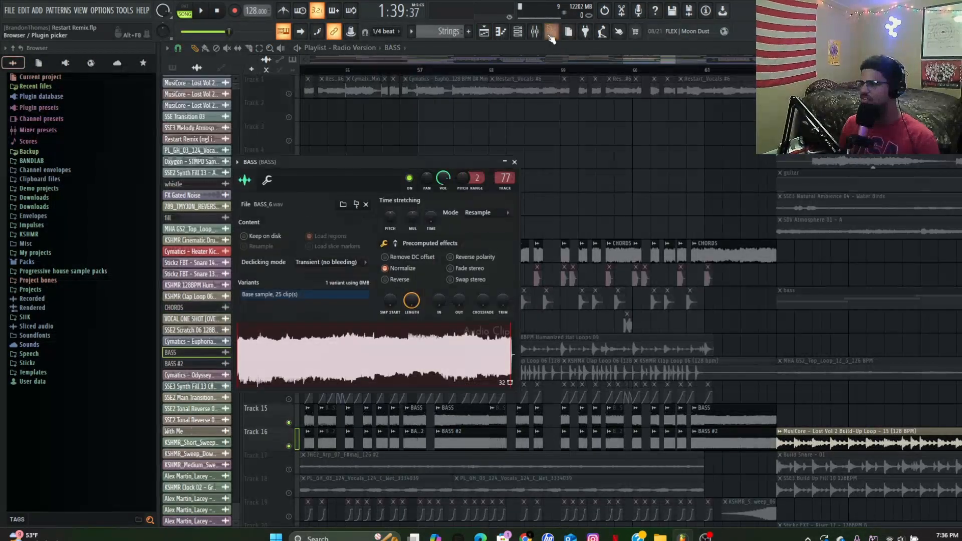
{"action": "left_click", "coordinate": [535, 31]}
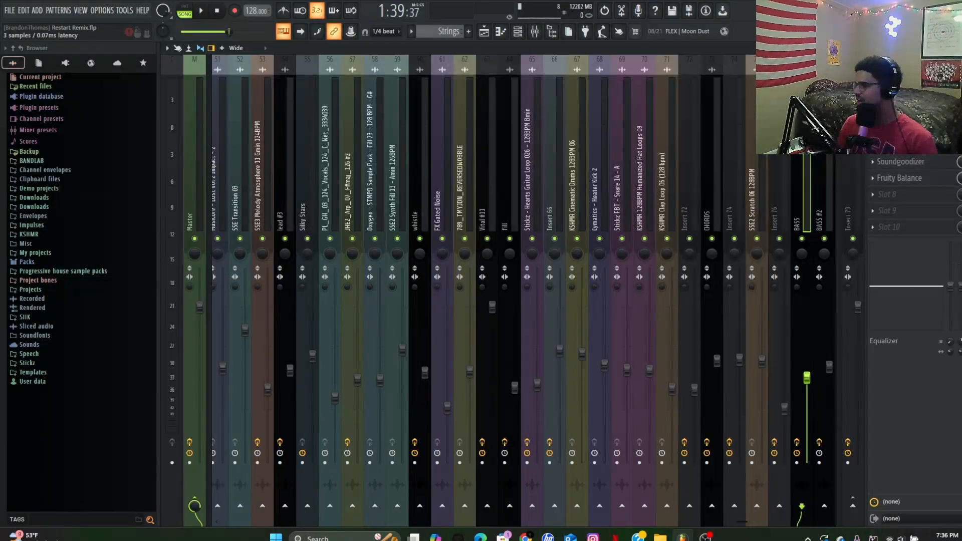
{"action": "left_click", "coordinate": [899, 129]}
{"action": "left_click", "coordinate": [365, 174]}
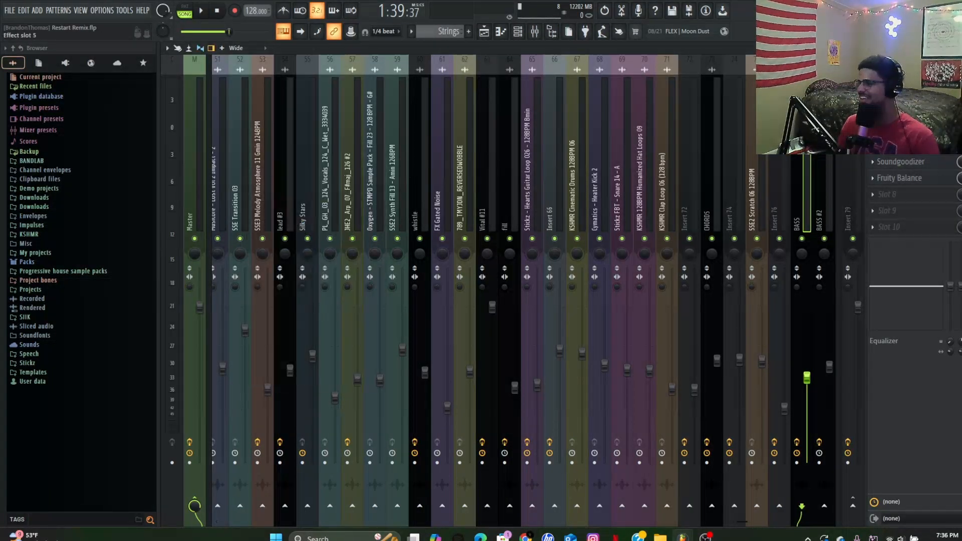
{"action": "left_click", "coordinate": [899, 145]}
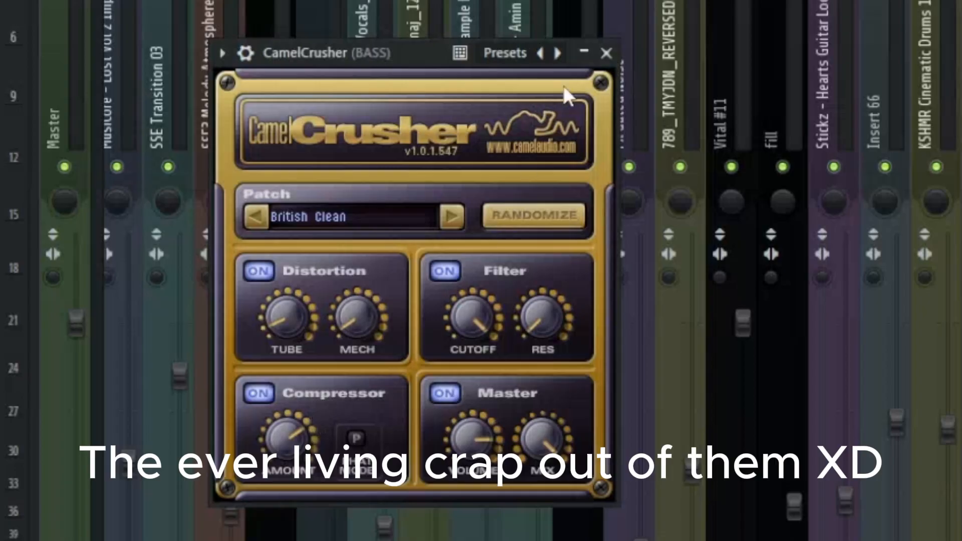
{"action": "left_click", "coordinate": [606, 52]}
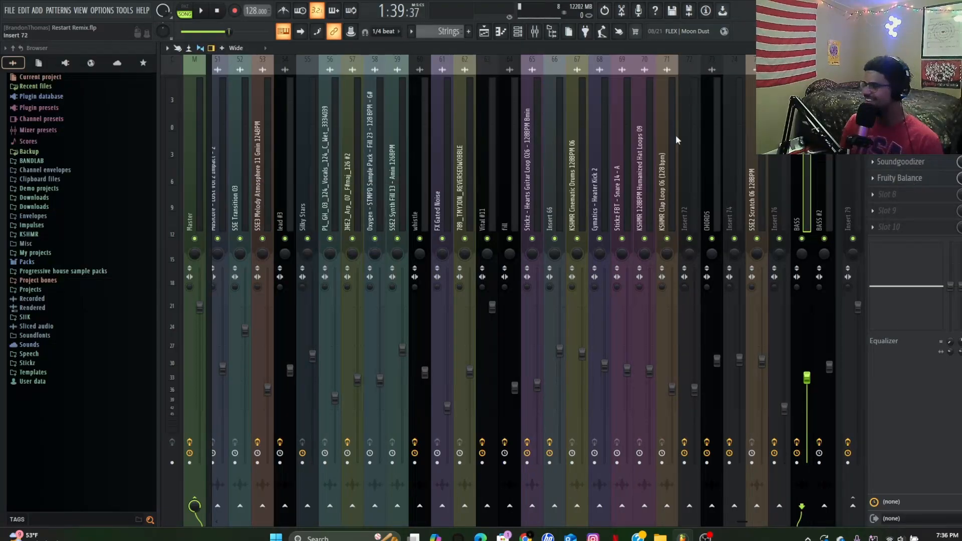
Step: Examine the Fruity Balance effect on the BASS #2 mixer track, then return to the playlist
{"action": "left_click", "coordinate": [483, 33]}
{"action": "scroll", "coordinate": [358, 320], "scroll_direction": "up", "scroll_amount": 5}
{"action": "left_click", "coordinate": [395, 348]}
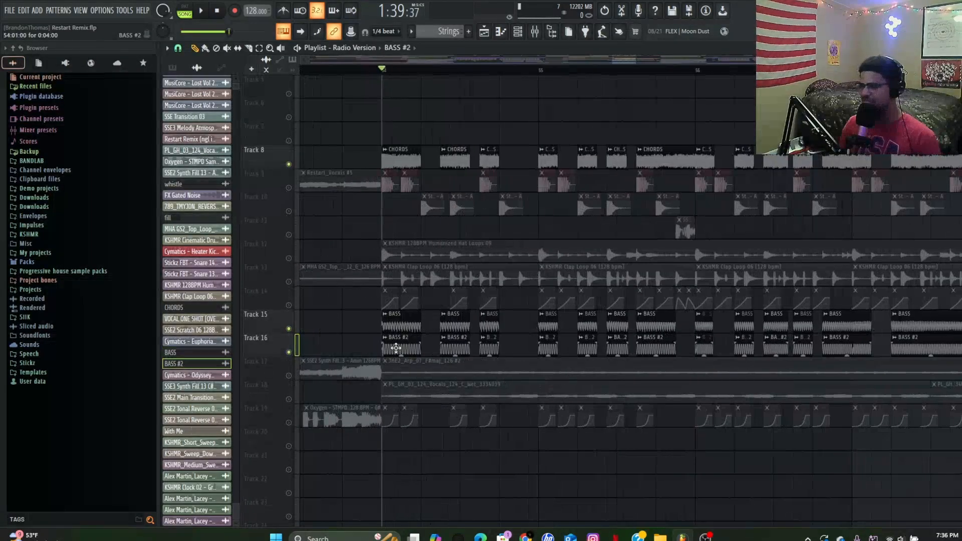
{"action": "left_click", "coordinate": [535, 32]}
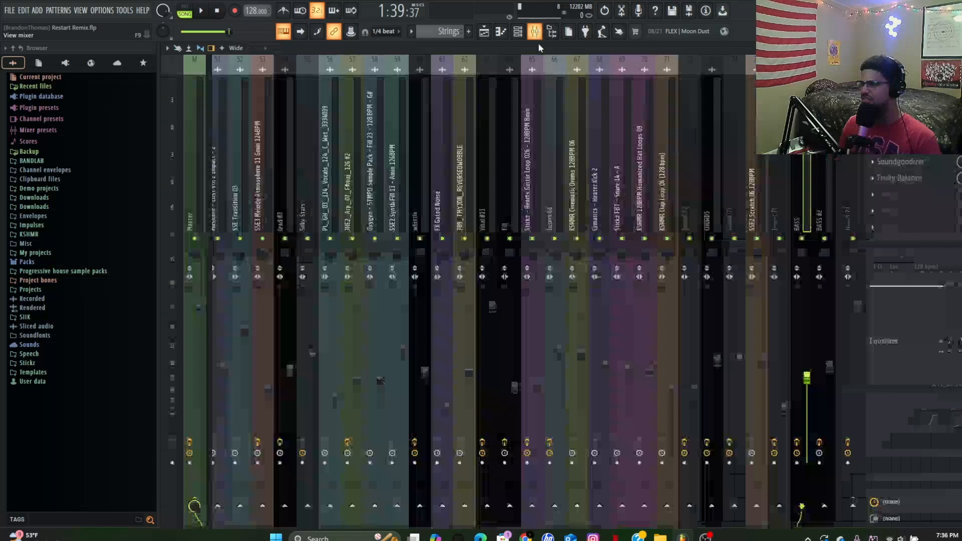
{"action": "left_click", "coordinate": [827, 191]}
{"action": "left_click", "coordinate": [899, 79]}
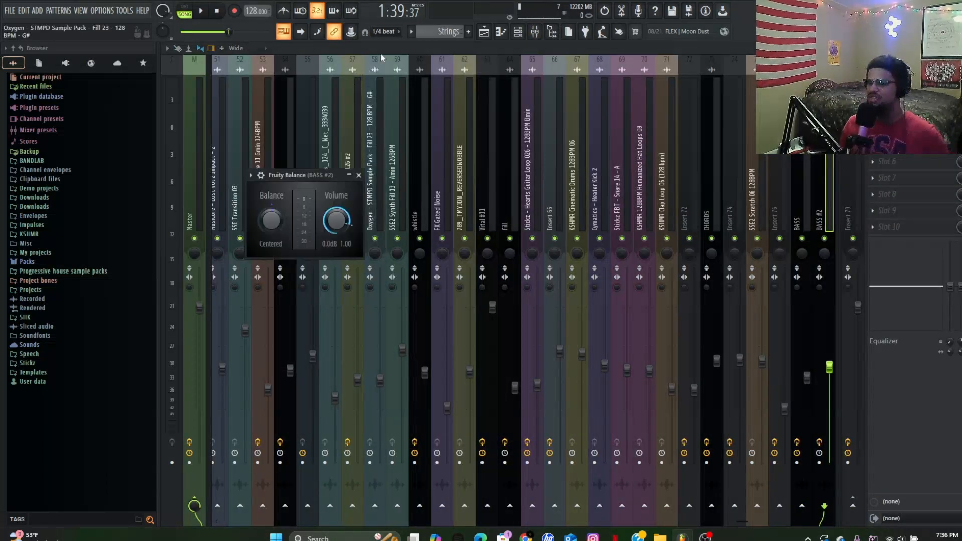
{"action": "left_click", "coordinate": [484, 33]}
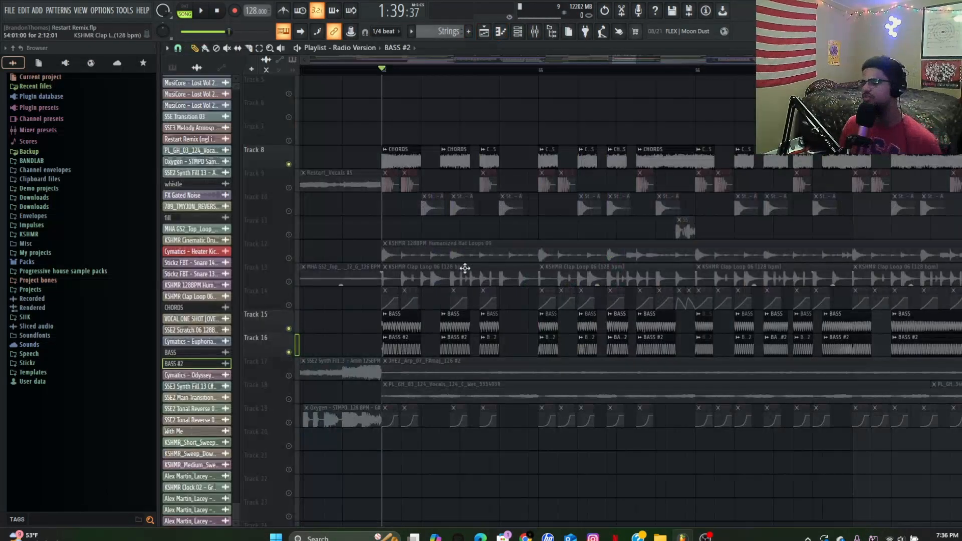
Step: Solo Track 1 and play its vocal clips from bar 54, then stop playback
{"action": "scroll", "coordinate": [411, 362], "scroll_direction": "up", "scroll_amount": 2}
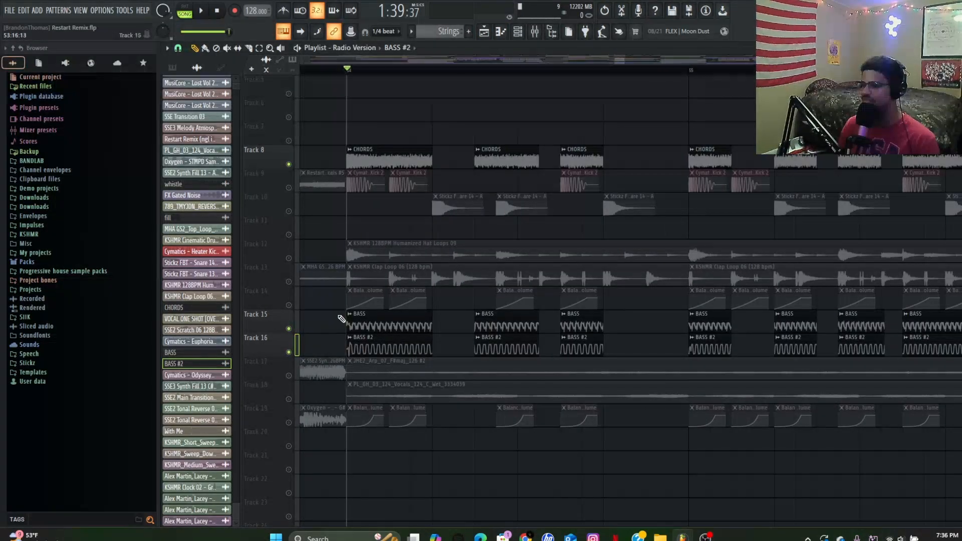
{"action": "scroll", "coordinate": [350, 301], "scroll_direction": "up", "scroll_amount": 4}
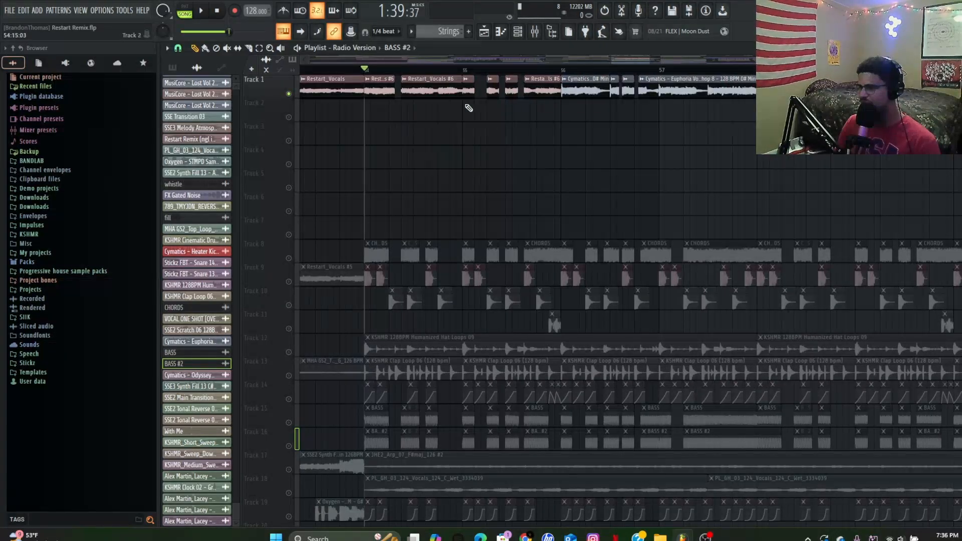
{"action": "scroll", "coordinate": [500, 125], "scroll_direction": "left", "scroll_amount": 2}
{"action": "key", "text": "space"}
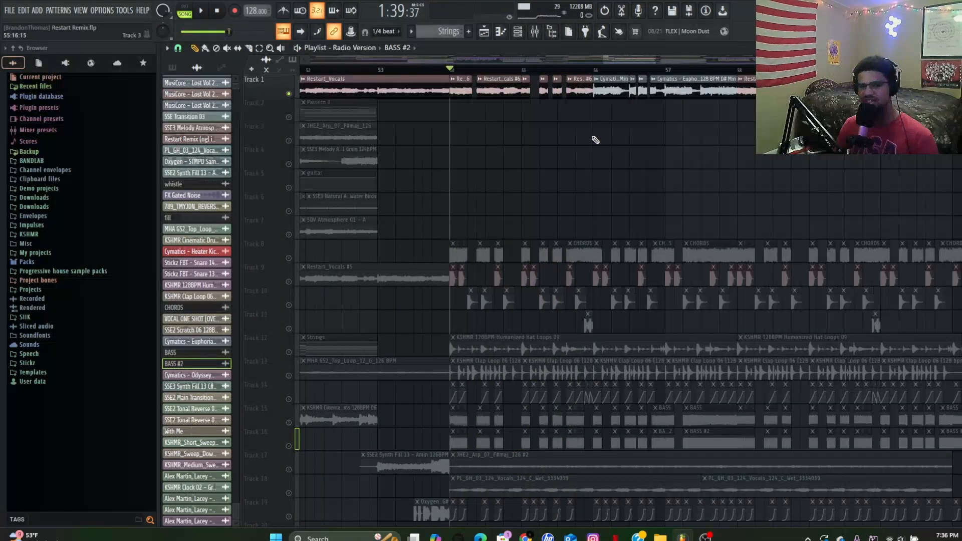
Step: Examine the sample settings of the Restart_Vocals #6 clip and the kHs Distortion on its mixer track, then return to the playlist
{"action": "scroll", "coordinate": [564, 134], "scroll_direction": "up", "scroll_amount": 3}
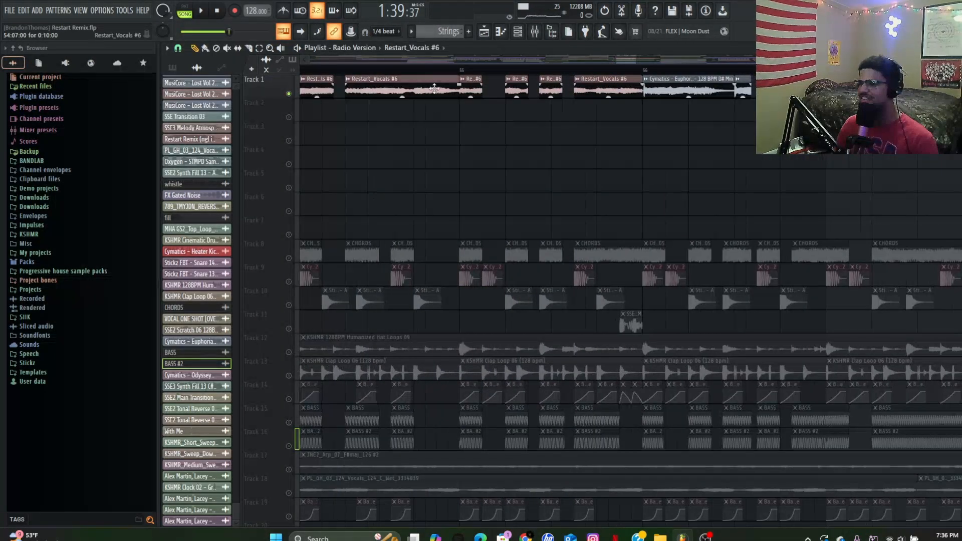
{"action": "double_click", "coordinate": [434, 88]}
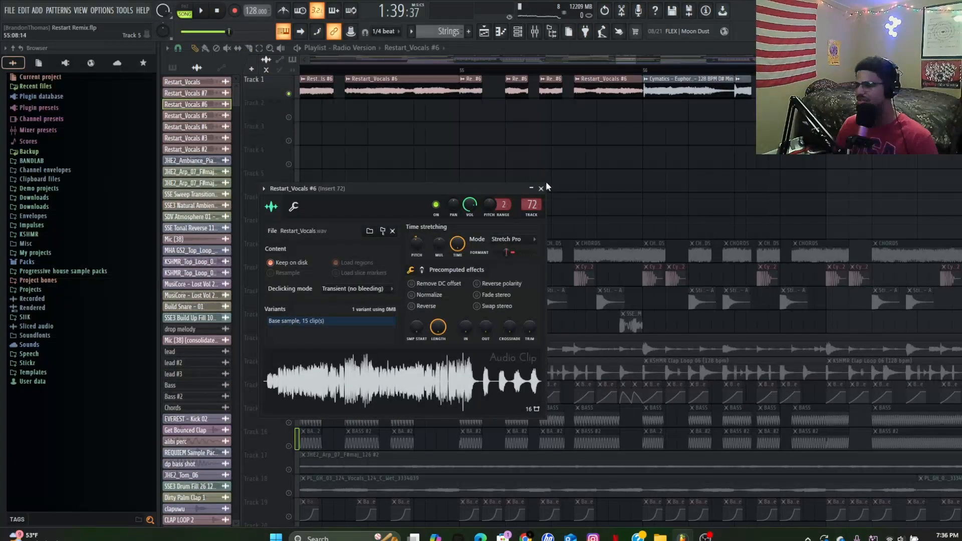
{"action": "key", "text": "F9"}
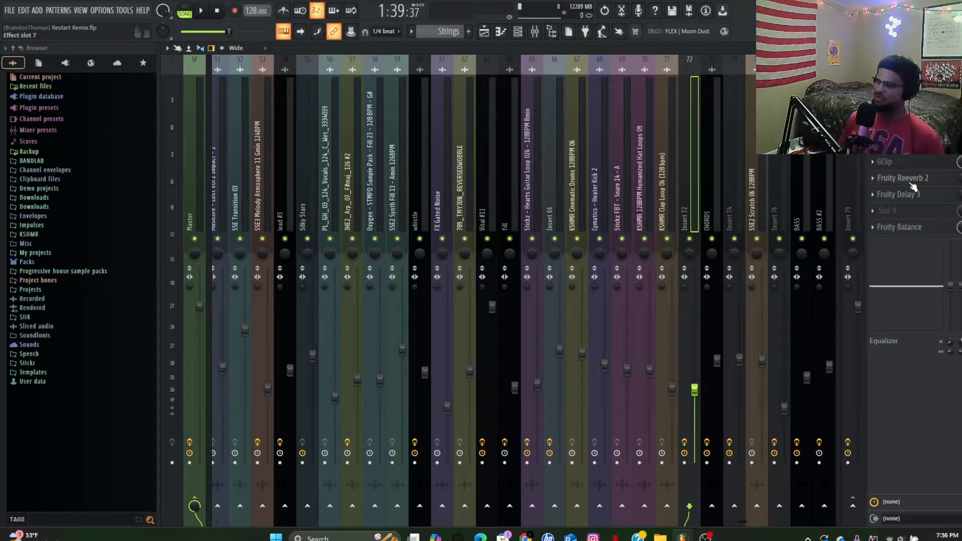
{"action": "left_click", "coordinate": [901, 130]}
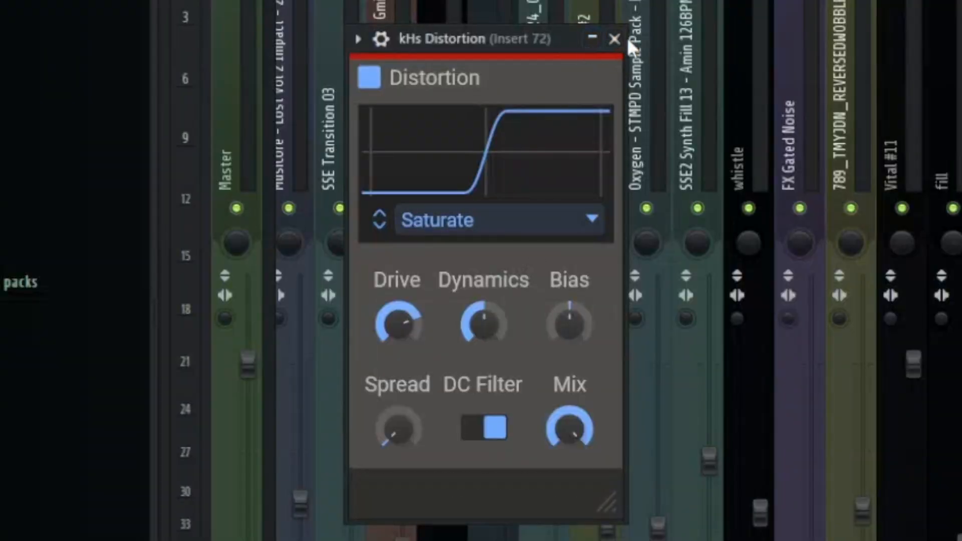
{"action": "left_click", "coordinate": [361, 164]}
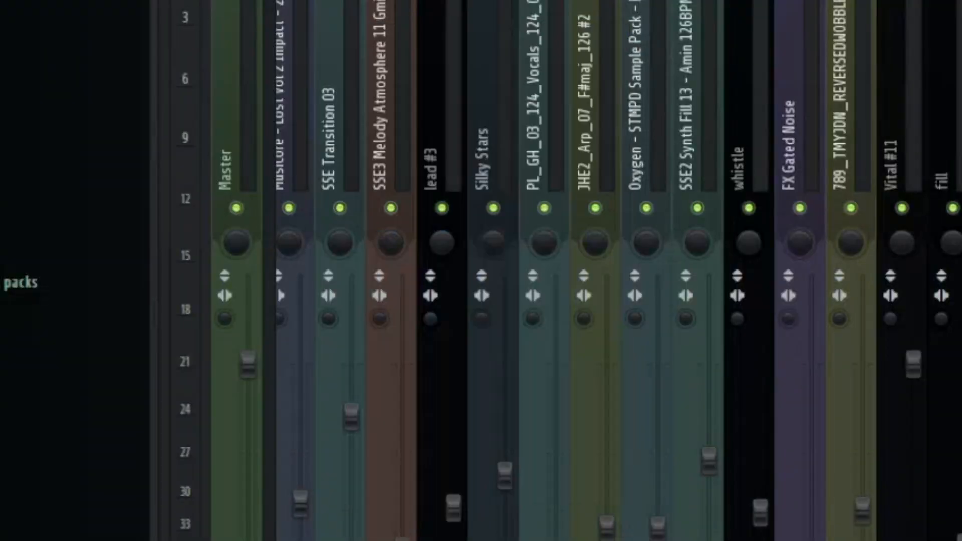
{"action": "left_click", "coordinate": [907, 164]}
{"action": "left_click", "coordinate": [484, 32]}
Step: Play the soloed Track 1 from bar 56 to hear the Cymatics Euphoria vocal chops and remaining vocals, then stop playback
{"action": "scroll", "coordinate": [608, 138], "scroll_direction": "up", "scroll_amount": 5}
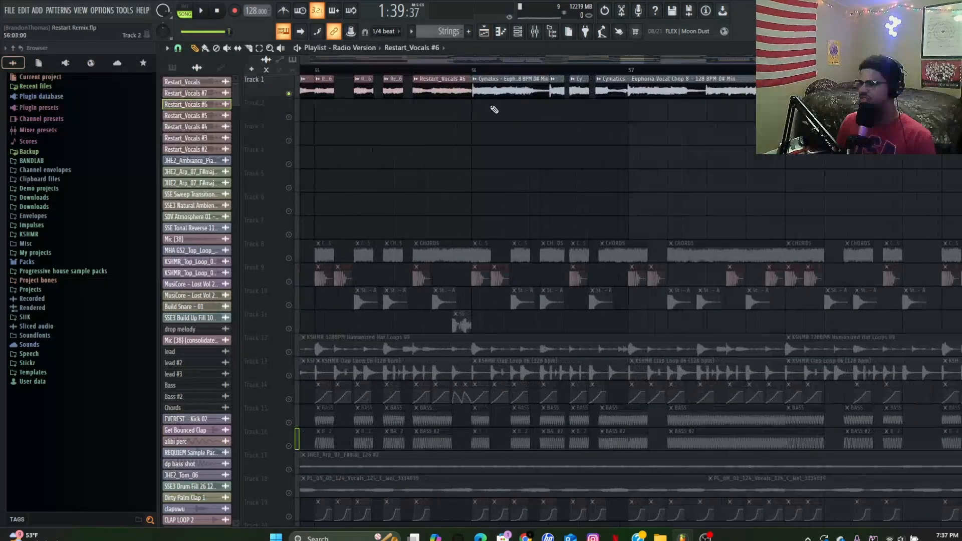
{"action": "scroll", "coordinate": [473, 105], "scroll_direction": "up", "scroll_amount": 3}
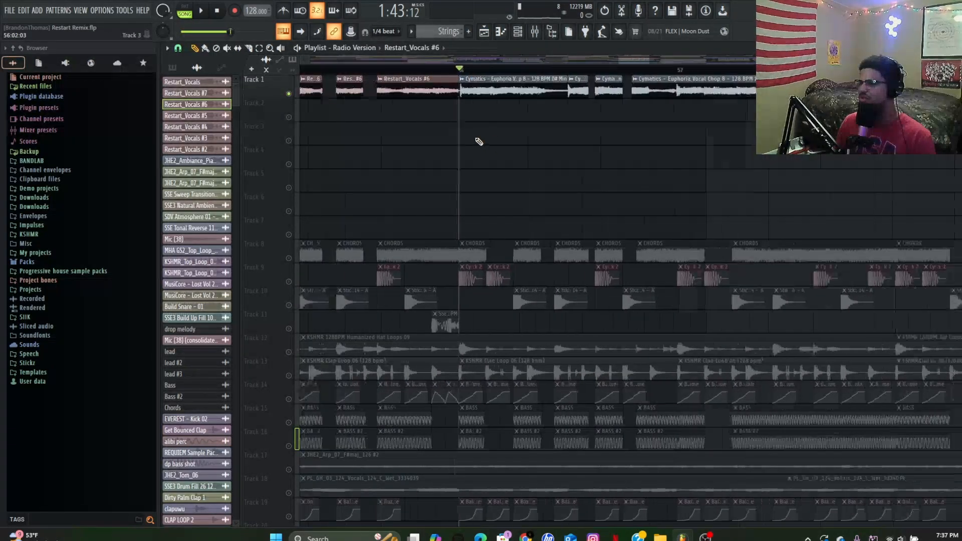
{"action": "key", "text": "space"}
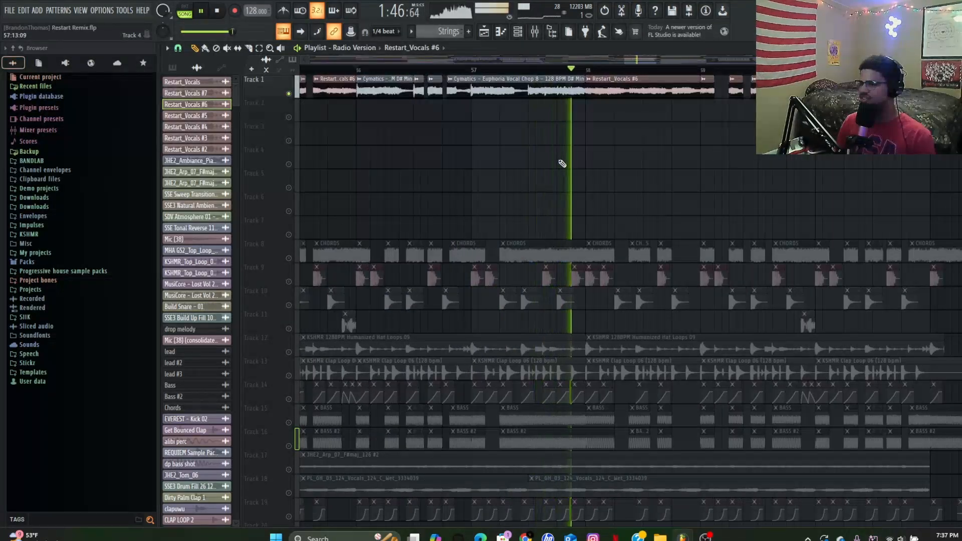
{"action": "scroll", "coordinate": [556, 160], "scroll_direction": "down", "scroll_amount": 3}
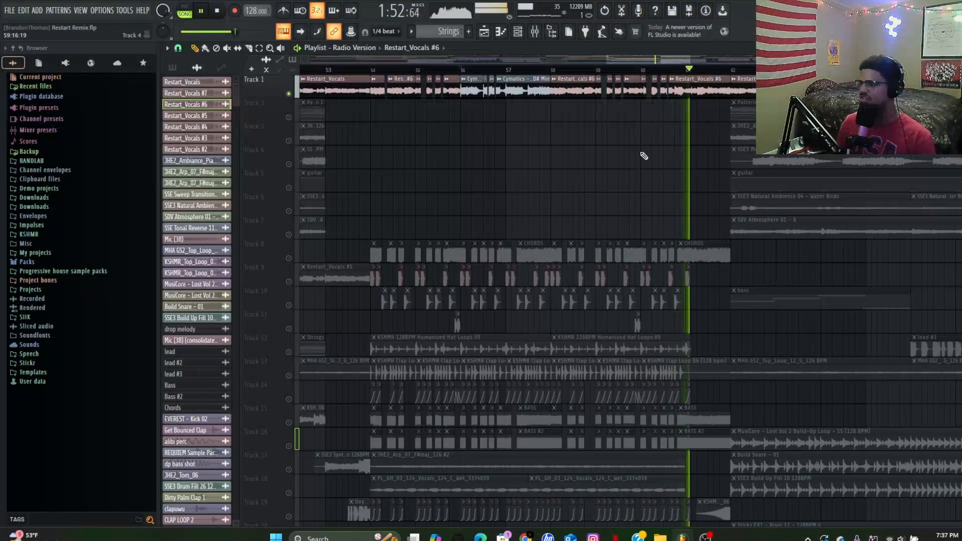
{"action": "key", "text": "space"}
Step: Enable Tracks 8, 15 and 16 alongside Track 1 and play the drop from bar 54, then stop playback
{"action": "left_click", "coordinate": [289, 258]}
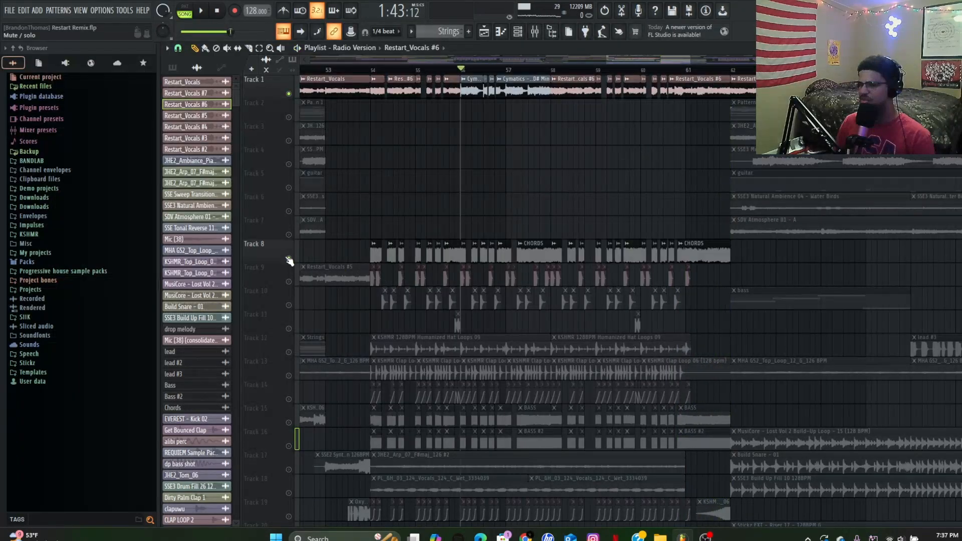
{"action": "left_click", "coordinate": [289, 422]}
{"action": "left_click", "coordinate": [290, 446]}
{"action": "scroll", "coordinate": [331, 300], "scroll_direction": "down", "scroll_amount": 4}
{"action": "left_click", "coordinate": [370, 69]}
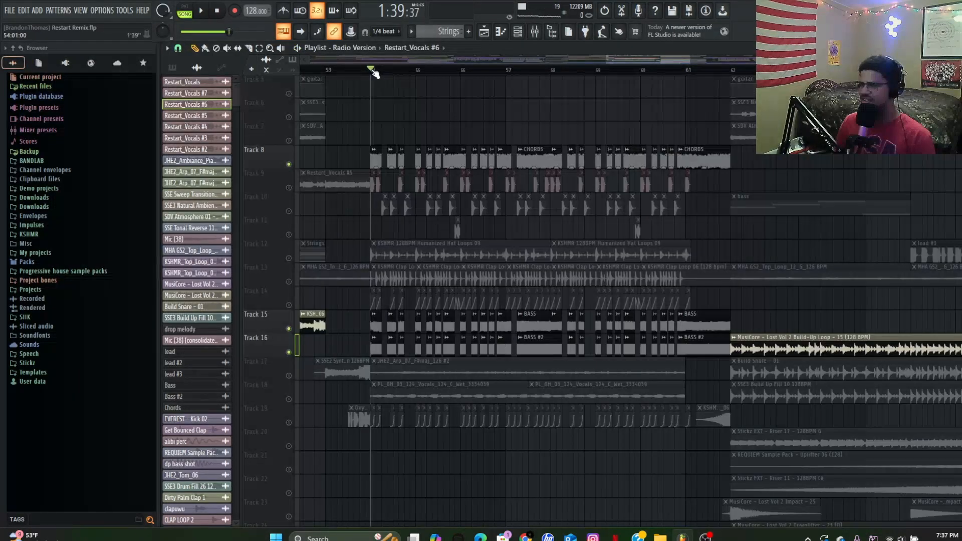
{"action": "key", "text": "space"}
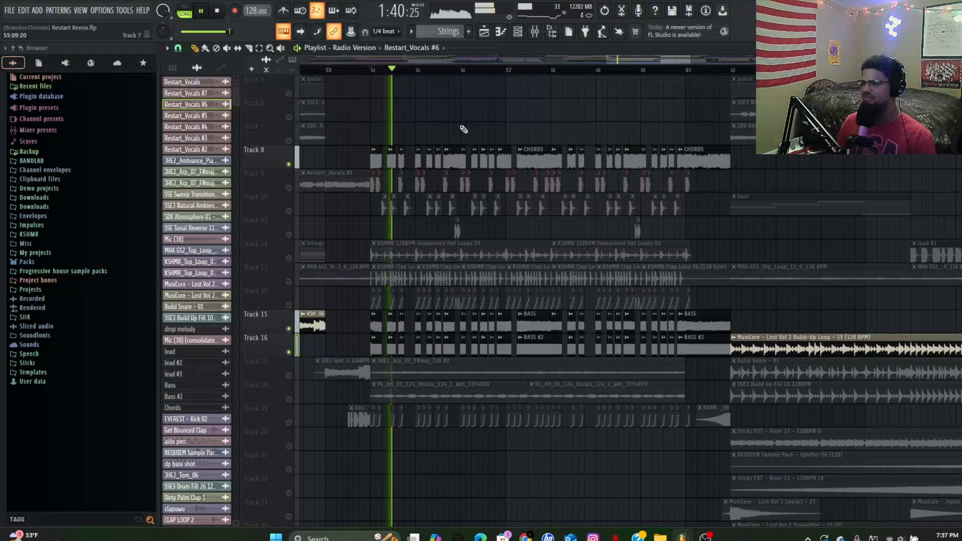
{"action": "scroll", "coordinate": [466, 129], "scroll_direction": "up", "scroll_amount": 4}
{"action": "scroll", "coordinate": [438, 145], "scroll_direction": "up", "scroll_amount": 2}
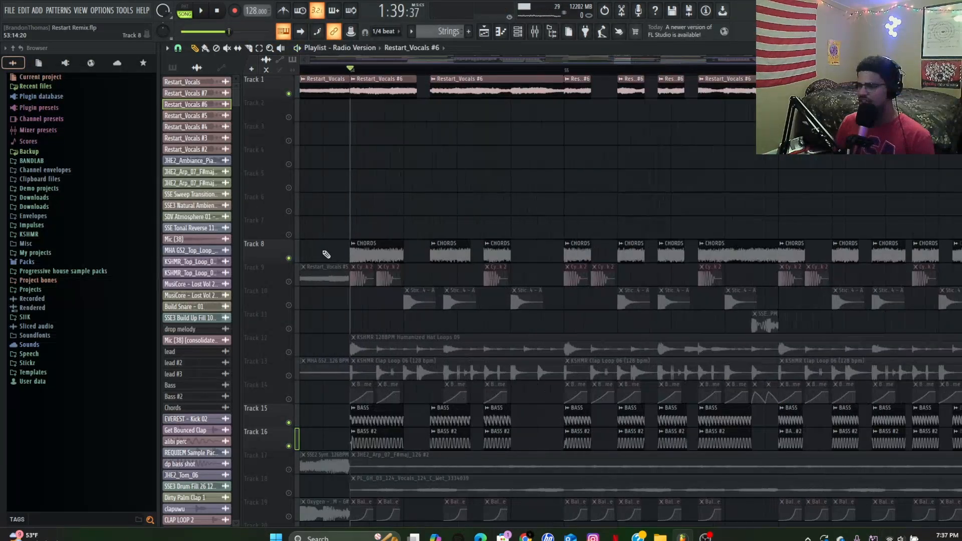
Step: Solo Track 9 and examine the sample settings of its Cymatics - Heater Kick 2 clip
{"action": "scroll", "coordinate": [286, 252], "scroll_direction": "down", "scroll_amount": 3}
{"action": "right_click", "coordinate": [289, 211]}
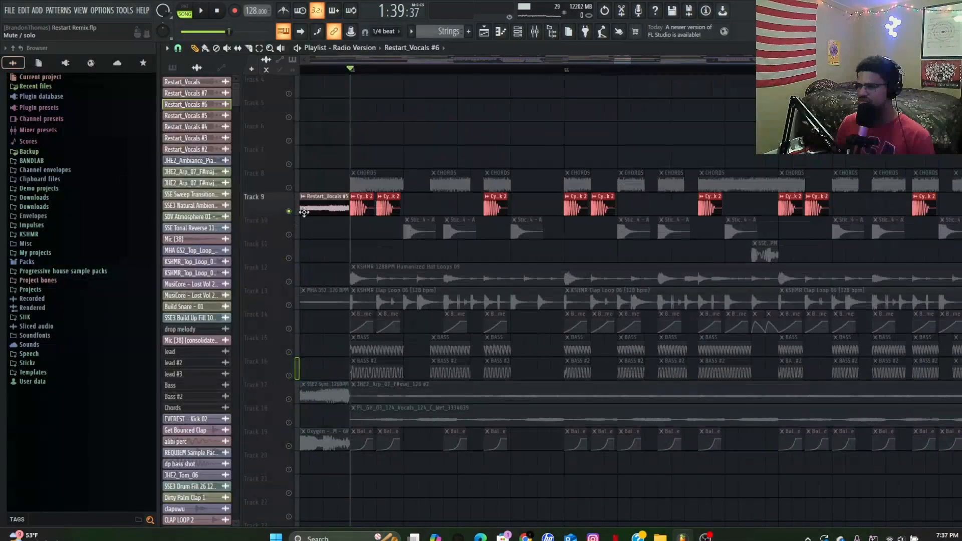
{"action": "scroll", "coordinate": [346, 207], "scroll_direction": "up", "scroll_amount": 6}
{"action": "double_click", "coordinate": [402, 208]}
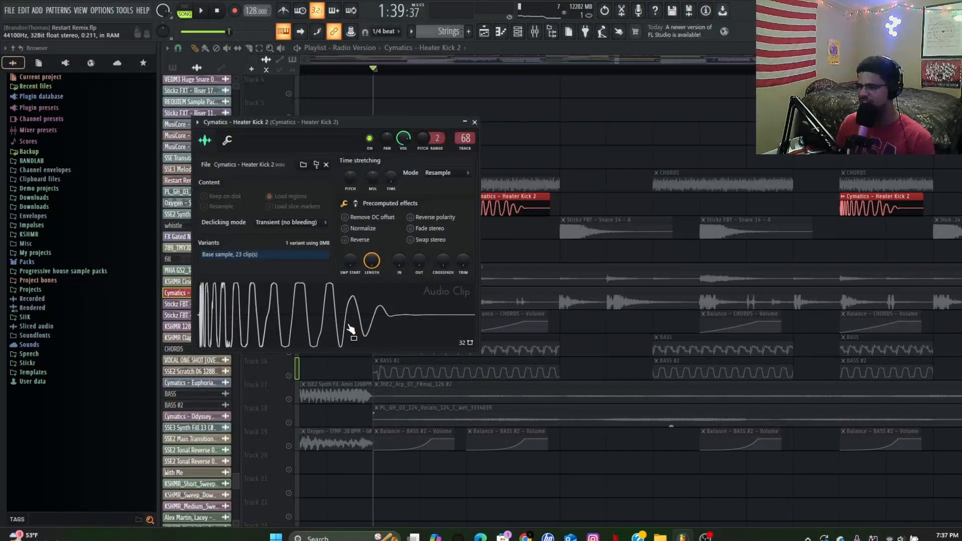
Step: Enable Track 10, check the Stickz FBT - Snare 14 - A clip's sample settings, and play the kick and snare from bar 54
{"action": "left_click", "coordinate": [289, 235]}
{"action": "double_click", "coordinate": [630, 228]}
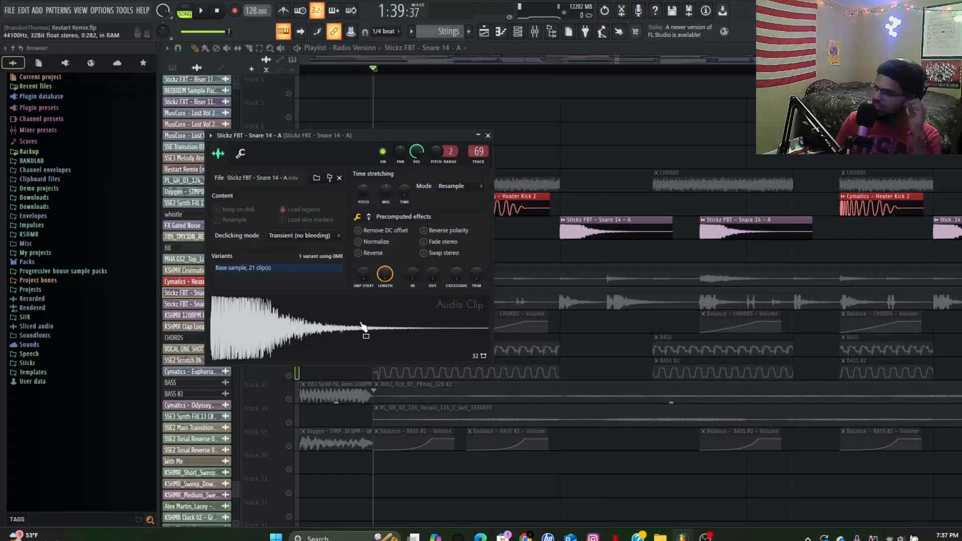
{"action": "left_click", "coordinate": [487, 135]}
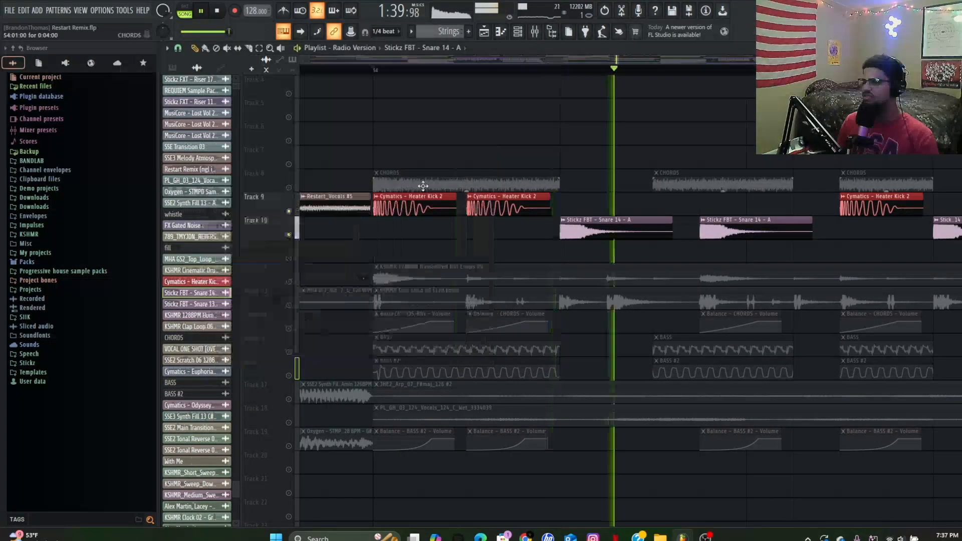
{"action": "scroll", "coordinate": [487, 239], "scroll_direction": "down", "scroll_amount": 6}
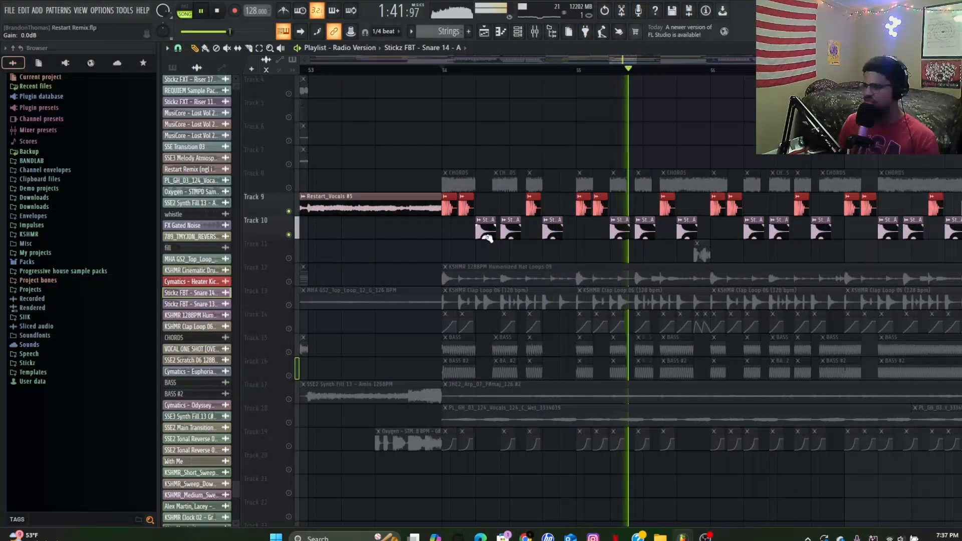
{"action": "key", "text": "space"}
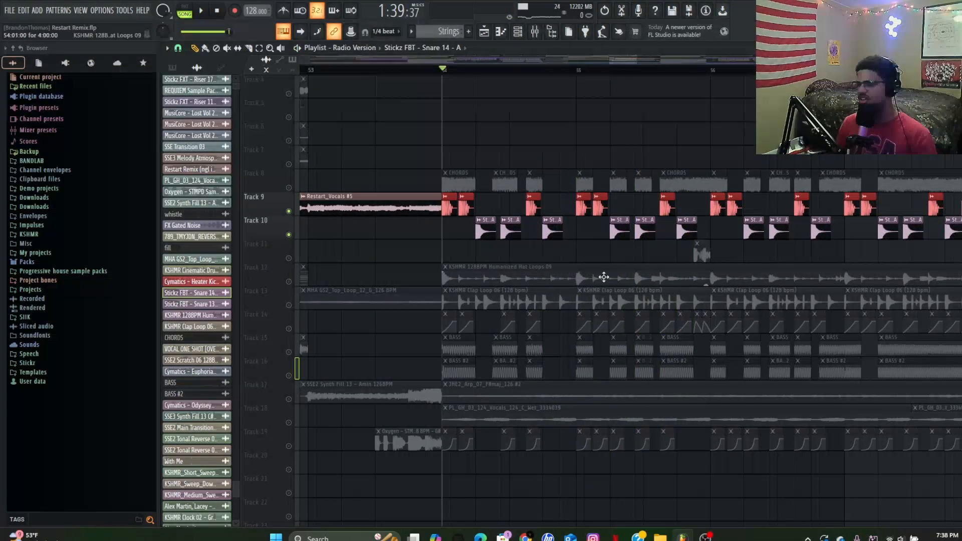
Step: Solo Track 12 and play its KSHMR Humanized Hat Loops 09 clip from bar 54
{"action": "scroll", "coordinate": [603, 277], "scroll_direction": "up", "scroll_amount": 4}
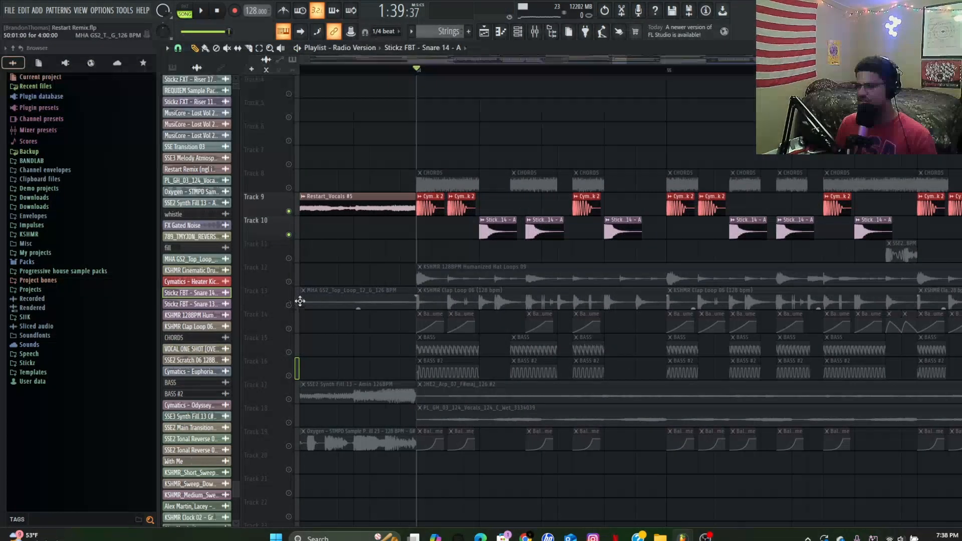
{"action": "right_click", "coordinate": [290, 282]}
{"action": "scroll", "coordinate": [451, 270], "scroll_direction": "down", "scroll_amount": 5}
{"action": "key", "text": "space"}
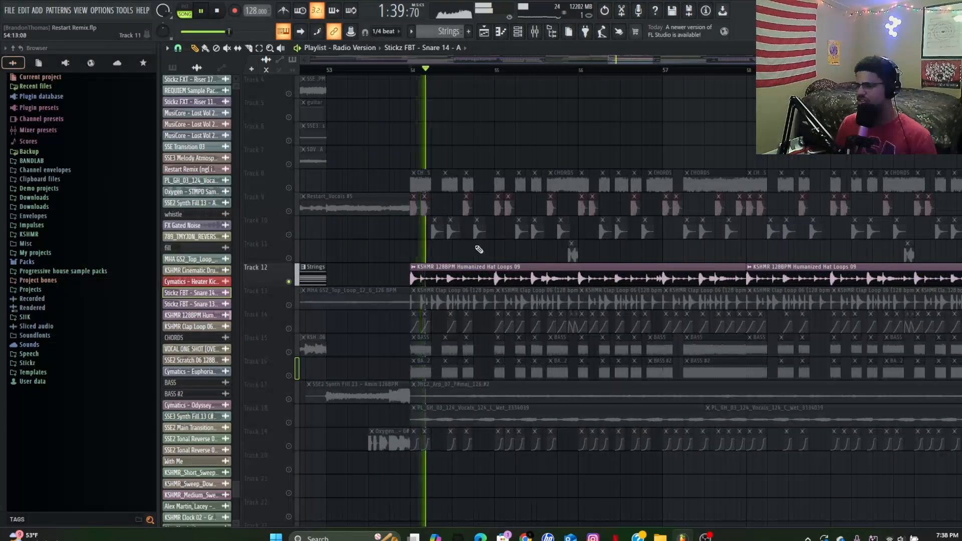
Step: Enable Tracks 9 and 10 alongside the hat loop, play the three tracks from bar 54, and stop playback
{"action": "scroll", "coordinate": [479, 249], "scroll_direction": "up", "scroll_amount": 2}
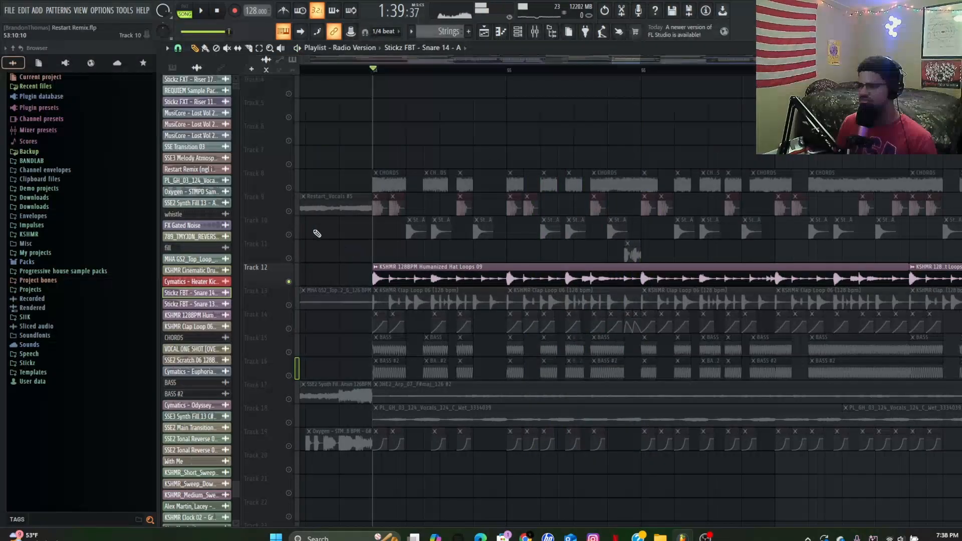
{"action": "left_click", "coordinate": [288, 212]}
{"action": "left_click", "coordinate": [288, 233]}
{"action": "key", "text": "space"}
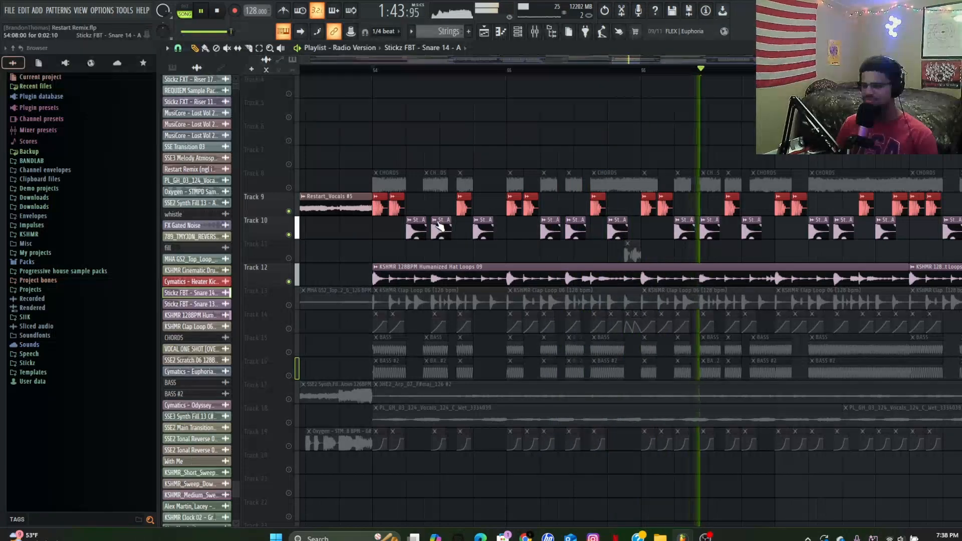
{"action": "scroll", "coordinate": [439, 227], "scroll_direction": "down", "scroll_amount": 2}
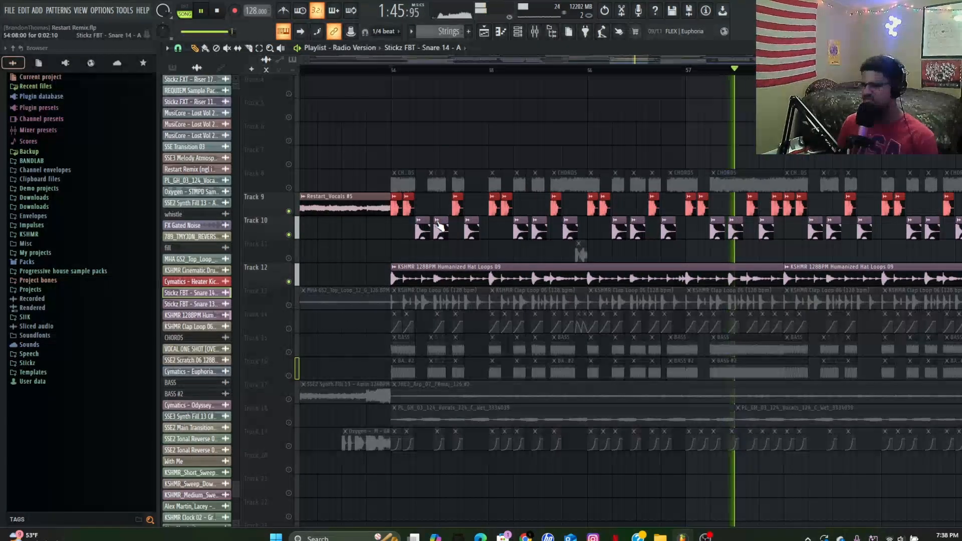
{"action": "scroll", "coordinate": [440, 290], "scroll_direction": "up", "scroll_amount": 3}
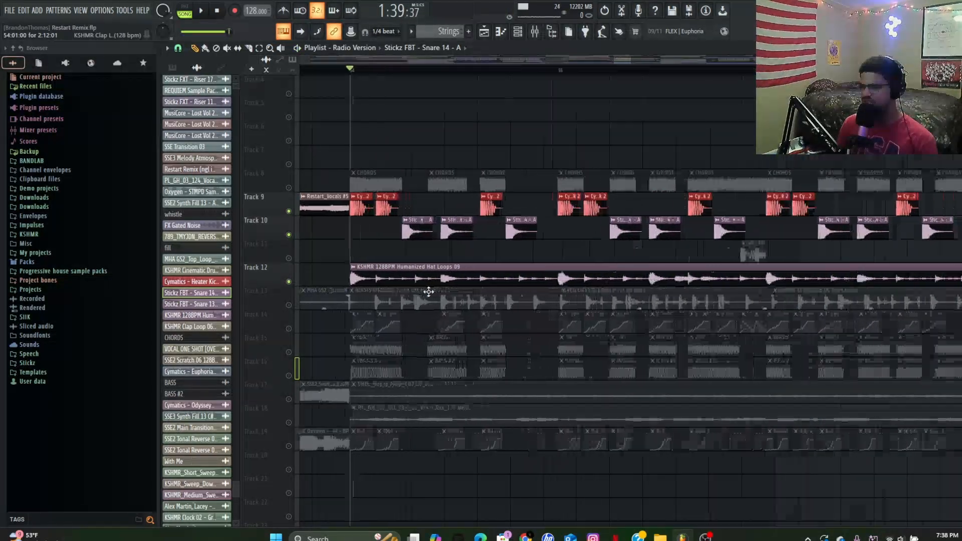
Step: Check the sample settings of the KSHMR Clap Loop 06 clip, then enable Track 13 with the other drum tracks
{"action": "double_click", "coordinate": [377, 305]}
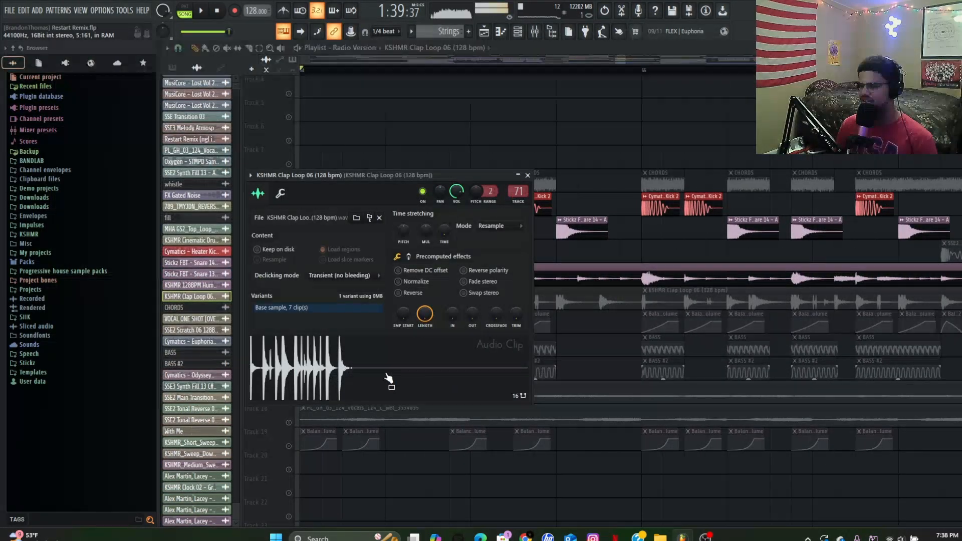
{"action": "left_click", "coordinate": [527, 175]}
{"action": "scroll", "coordinate": [516, 215], "scroll_direction": "down", "scroll_amount": 3}
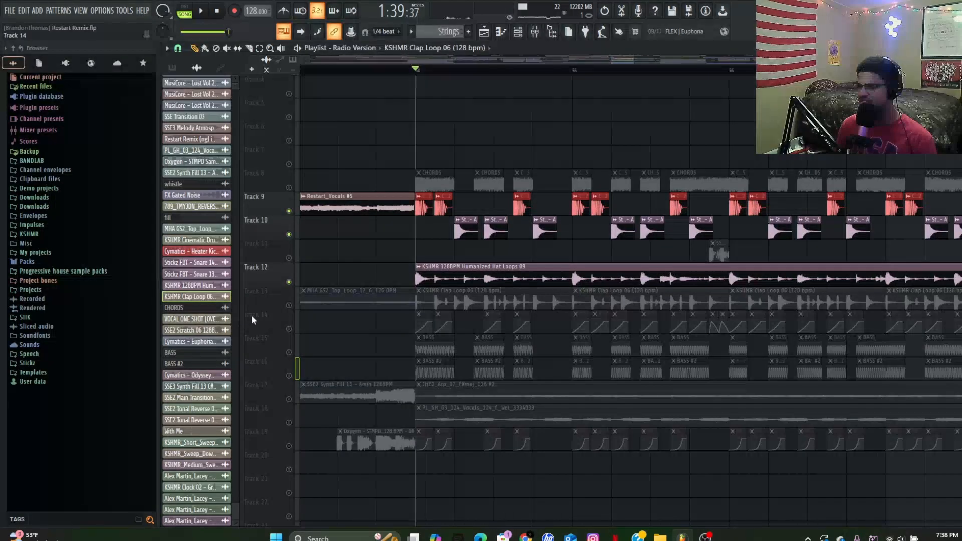
{"action": "left_click", "coordinate": [290, 305]}
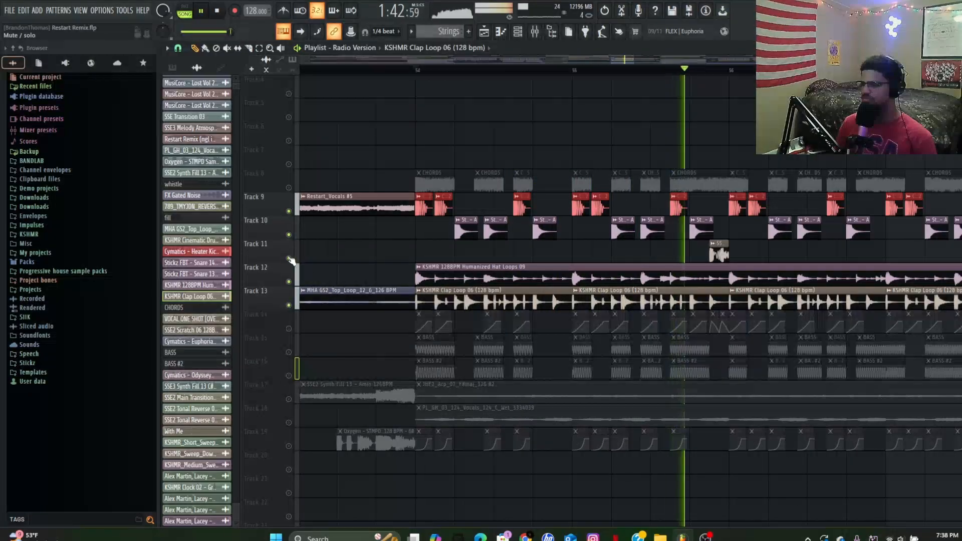
Step: Enable Track 11, open its SSE2 Scratch 06 clip's sample settings, and play the combined drum tracks through the drop
{"action": "scroll", "coordinate": [494, 256], "scroll_direction": "down", "scroll_amount": 2}
{"action": "scroll", "coordinate": [499, 256], "scroll_direction": "up", "scroll_amount": 3}
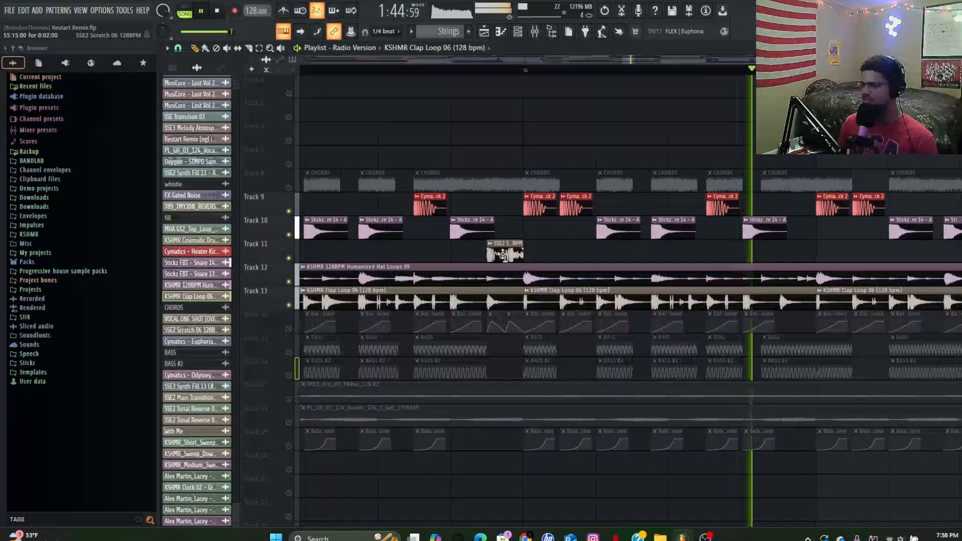
{"action": "double_click", "coordinate": [503, 255]}
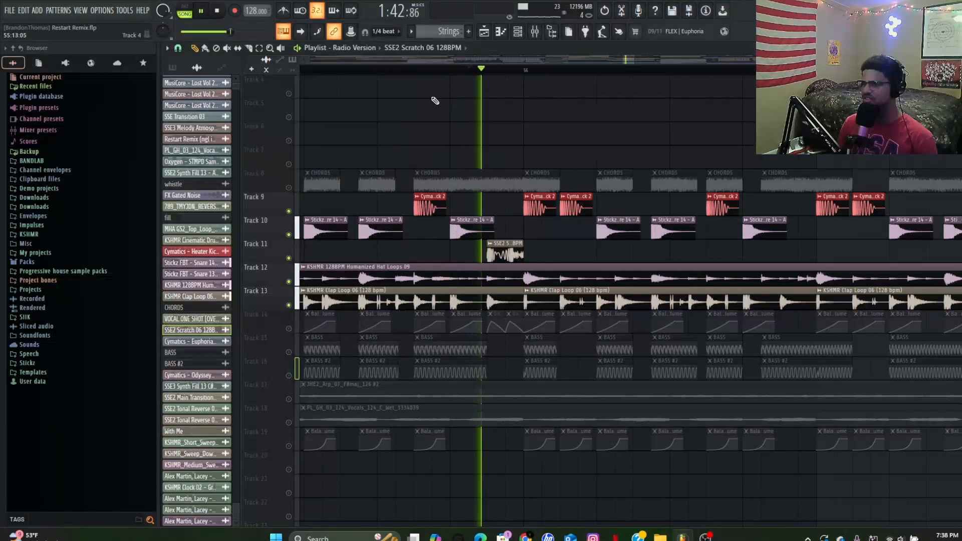
{"action": "scroll", "coordinate": [397, 206], "scroll_direction": "down", "scroll_amount": 3}
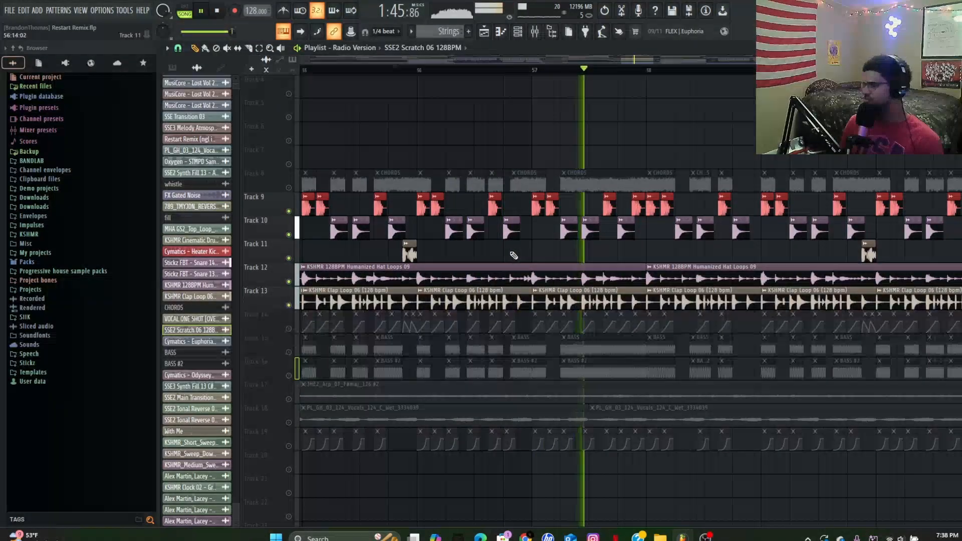
{"action": "scroll", "coordinate": [514, 223], "scroll_direction": "down", "scroll_amount": 2}
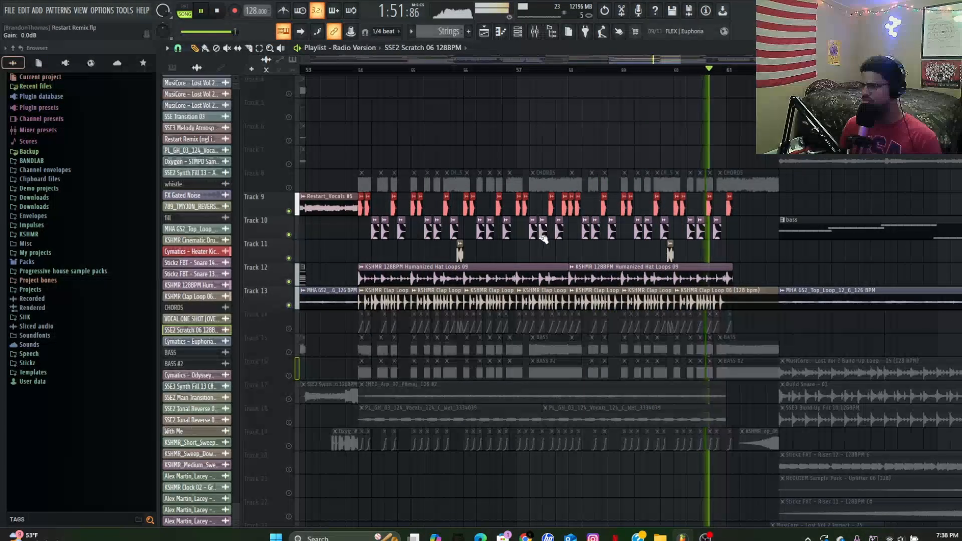
Step: Solo the CHORDS volume automation on Track 14, enable Track 8, and play the chords from bar 54
{"action": "right_click", "coordinate": [289, 330]}
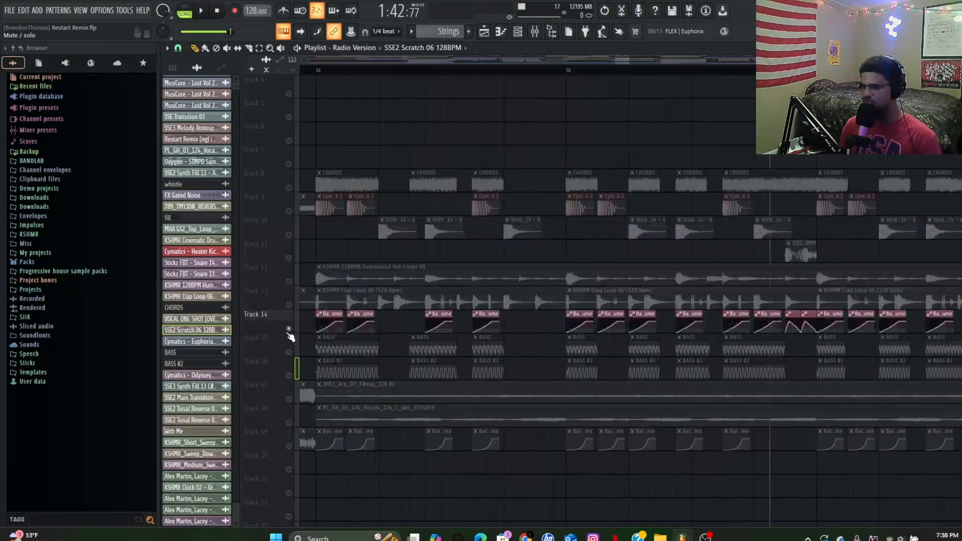
{"action": "scroll", "coordinate": [290, 332], "scroll_direction": "up", "scroll_amount": 4}
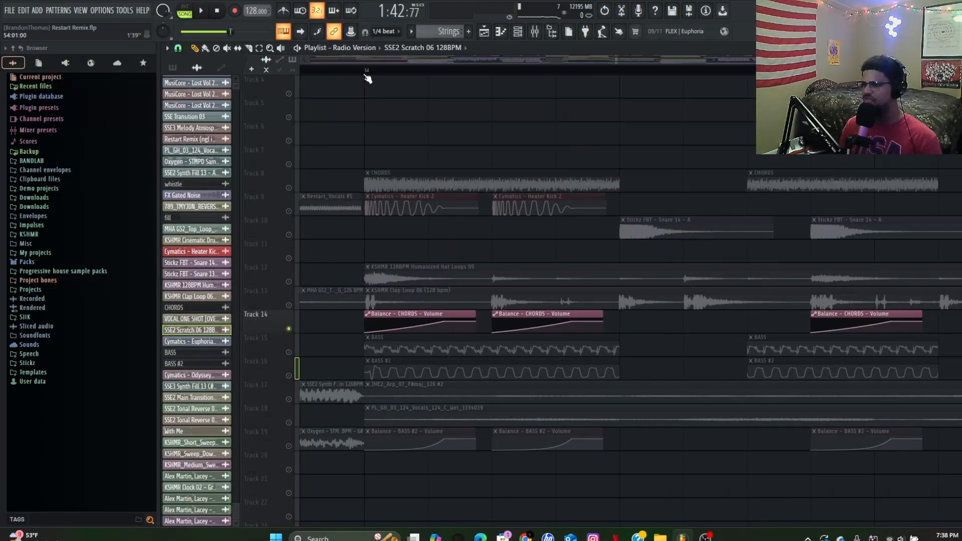
{"action": "left_click", "coordinate": [289, 188]}
{"action": "scroll", "coordinate": [474, 260], "scroll_direction": "down", "scroll_amount": 5}
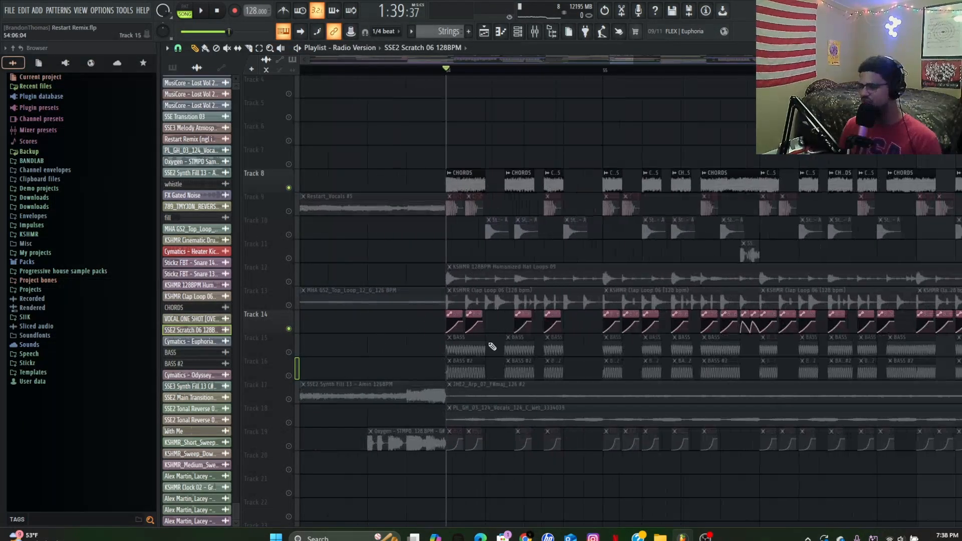
{"action": "key", "text": "space"}
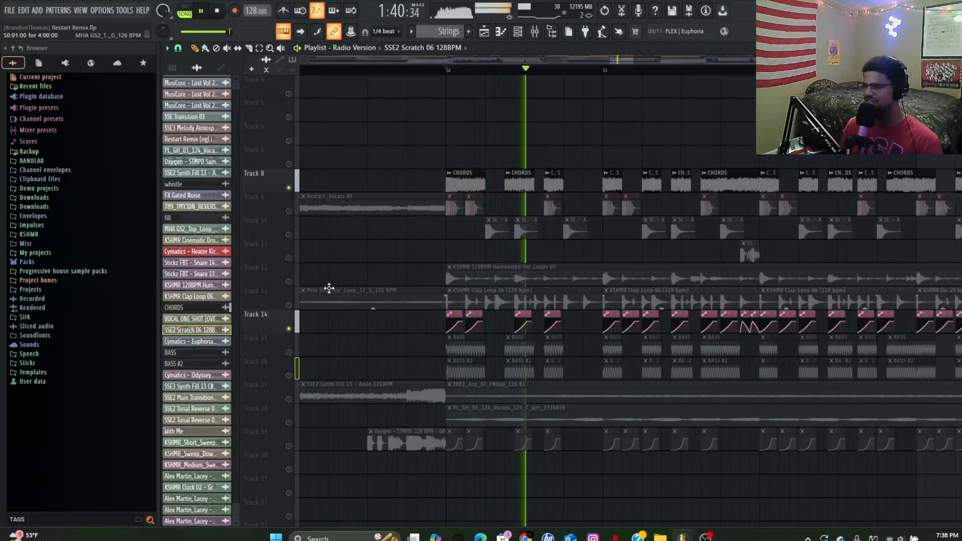
{"action": "scroll", "coordinate": [328, 285], "scroll_direction": "down", "scroll_amount": 2}
{"action": "scroll", "coordinate": [546, 358], "scroll_direction": "up", "scroll_amount": 3}
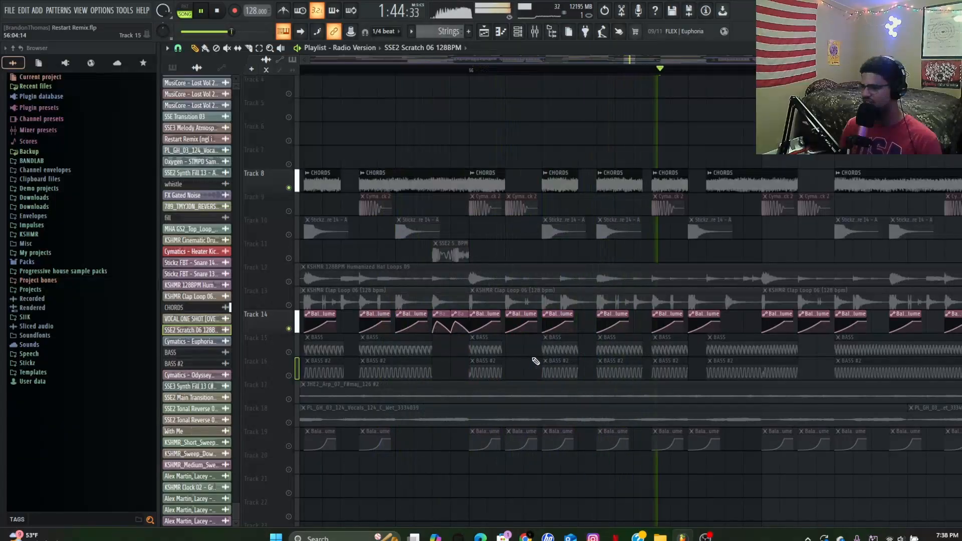
Step: Add the BASS clips on Track 15 to the playing chords and volume automation, then stop playback
{"action": "scroll", "coordinate": [535, 360], "scroll_direction": "down", "scroll_amount": 2}
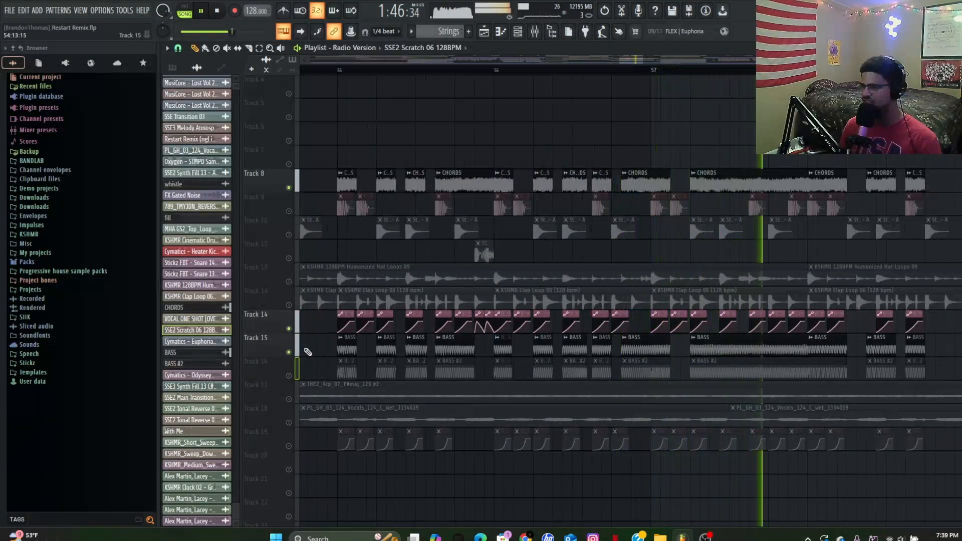
{"action": "scroll", "coordinate": [339, 328], "scroll_direction": "down", "scroll_amount": 3}
{"action": "scroll", "coordinate": [433, 314], "scroll_direction": "up", "scroll_amount": 3}
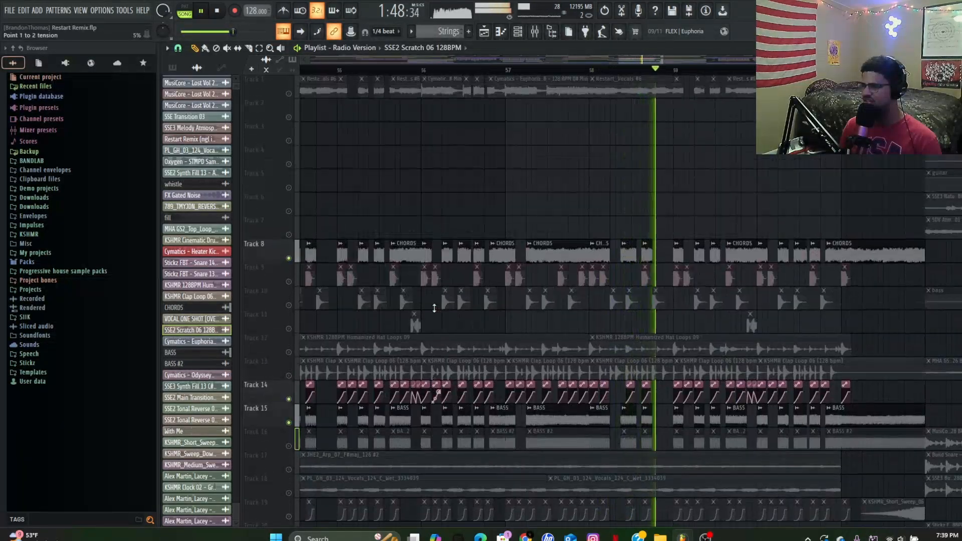
{"action": "key", "text": "space"}
Step: Enable Track 1 and play the vocals together with Tracks 8, 14 and 15 from bar 54
{"action": "left_click", "coordinate": [288, 93]}
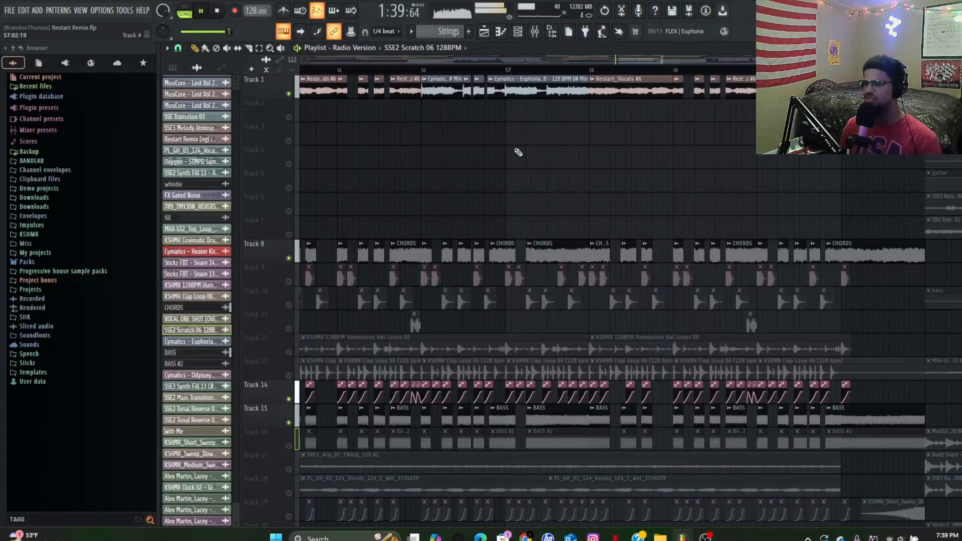
{"action": "scroll", "coordinate": [476, 158], "scroll_direction": "up", "scroll_amount": 3}
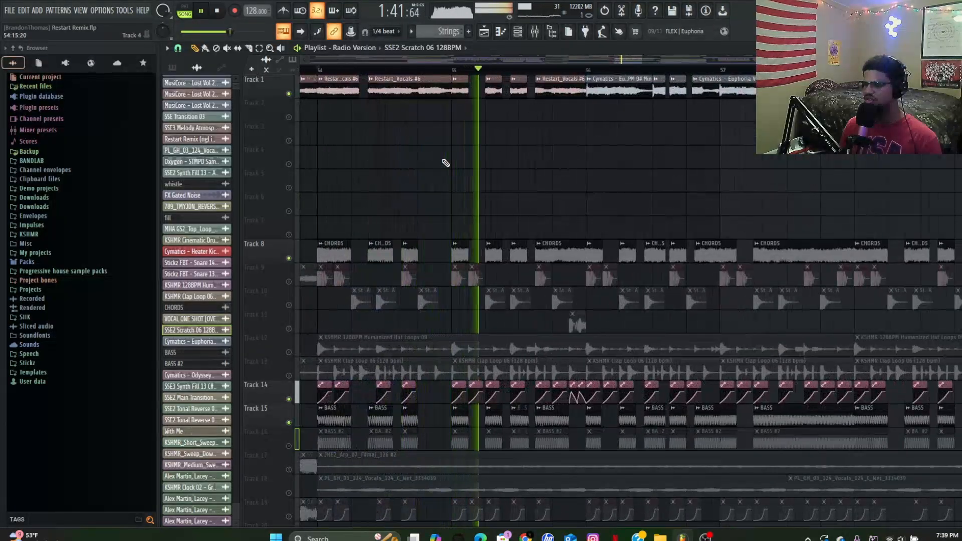
{"action": "scroll", "coordinate": [445, 161], "scroll_direction": "down", "scroll_amount": 2}
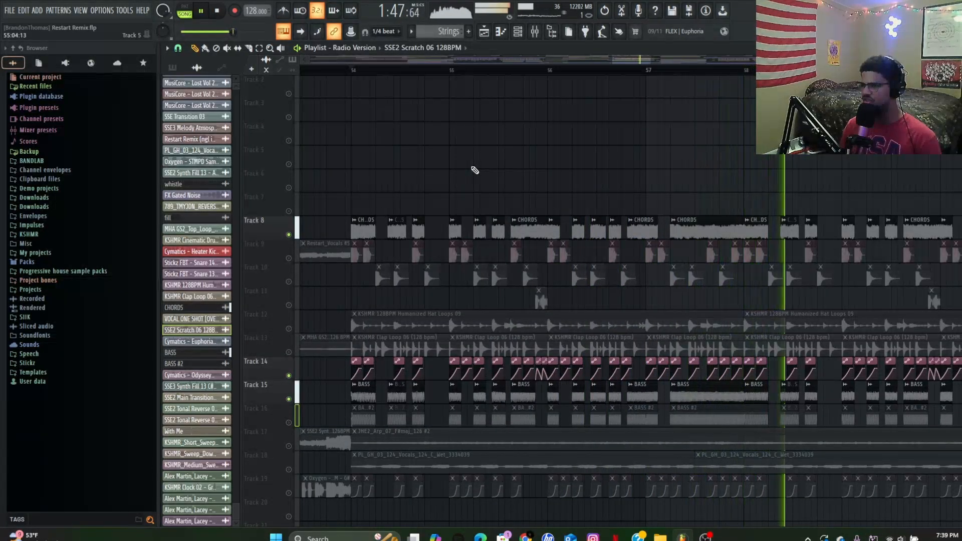
{"action": "scroll", "coordinate": [474, 170], "scroll_direction": "down", "scroll_amount": 4}
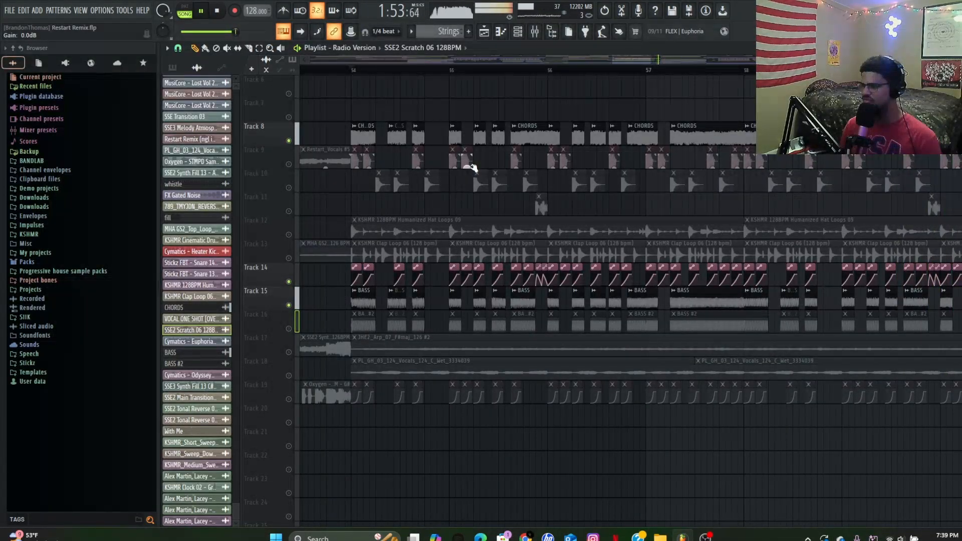
Step: Solo Track 16 and add Tracks 19, 15, 14 and 8 in turn while playing the layered bass and chords from bar 54
{"action": "right_click", "coordinate": [289, 328]}
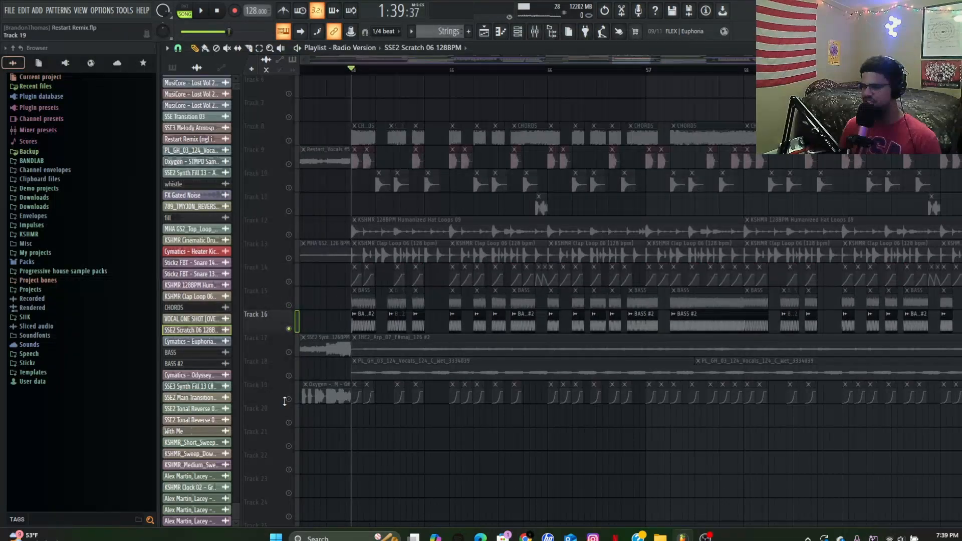
{"action": "left_click", "coordinate": [288, 399]}
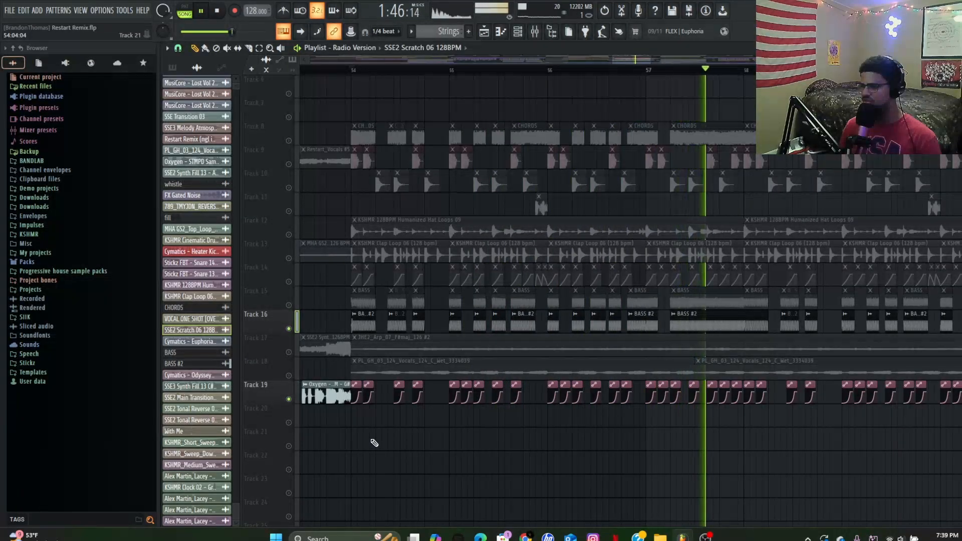
{"action": "left_click", "coordinate": [288, 305]}
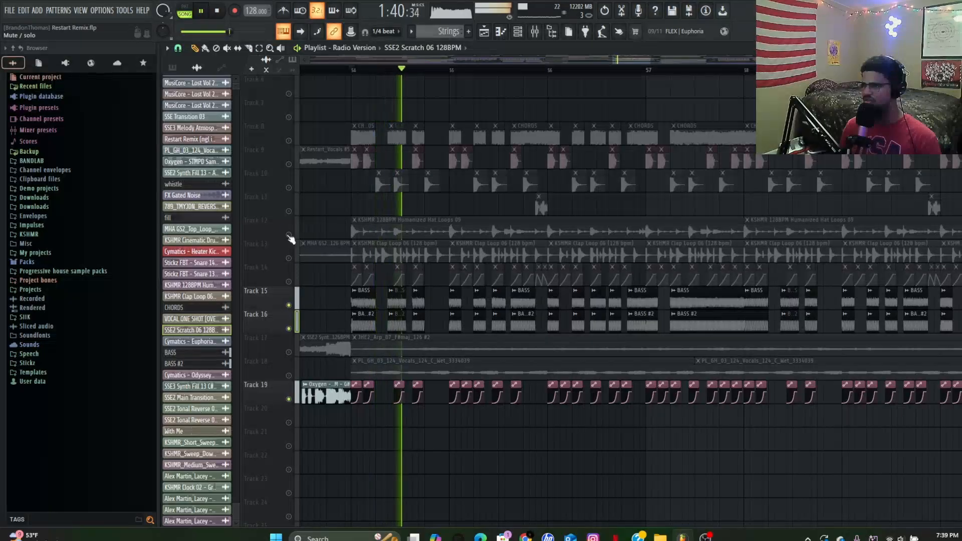
{"action": "left_click", "coordinate": [288, 281]}
{"action": "left_click", "coordinate": [289, 140]}
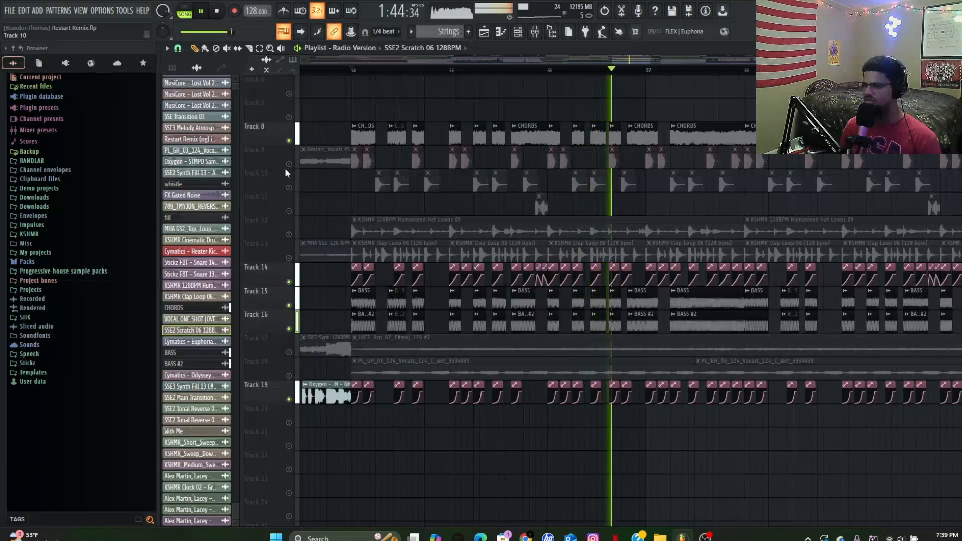
{"action": "scroll", "coordinate": [353, 298], "scroll_direction": "down", "scroll_amount": 3}
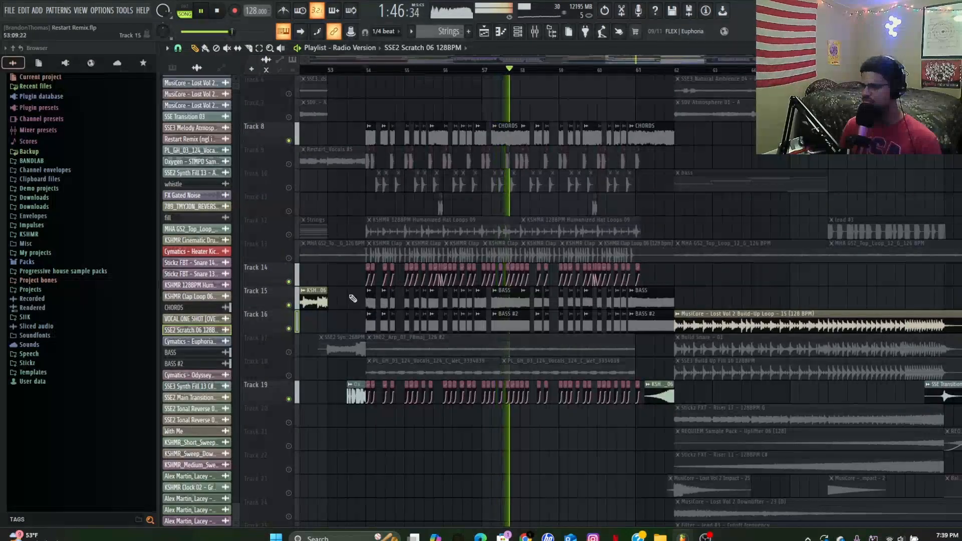
Step: Solo Track 17 and add Tracks 18, 19 and 14 in turn while playing the arp and vocal layers from bar 54
{"action": "key", "text": "space"}
{"action": "left_click", "coordinate": [288, 352], "text": "ctrl"}
{"action": "scroll", "coordinate": [425, 314], "scroll_direction": "up", "scroll_amount": 3}
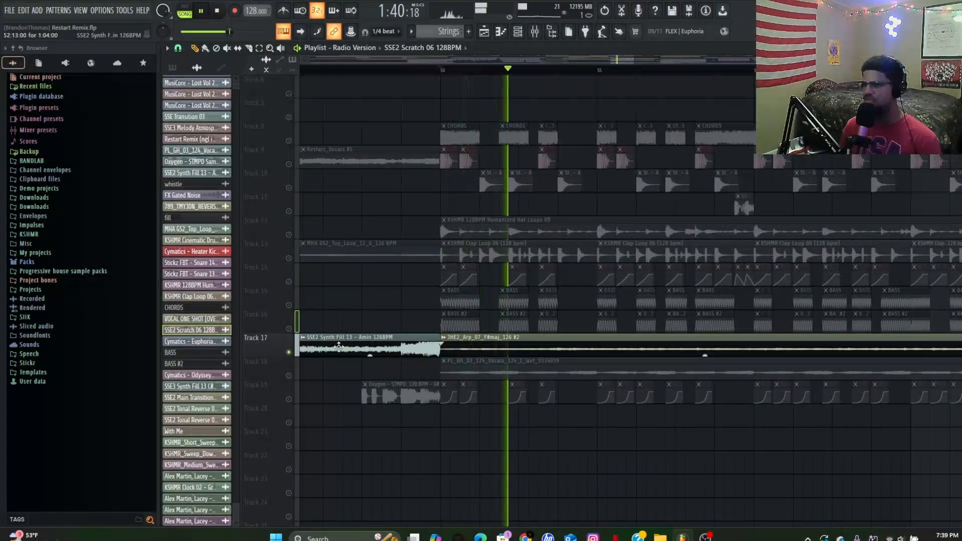
{"action": "left_click", "coordinate": [288, 376]}
{"action": "scroll", "coordinate": [457, 401], "scroll_direction": "down", "scroll_amount": 2}
{"action": "scroll", "coordinate": [457, 401], "scroll_direction": "up", "scroll_amount": 2}
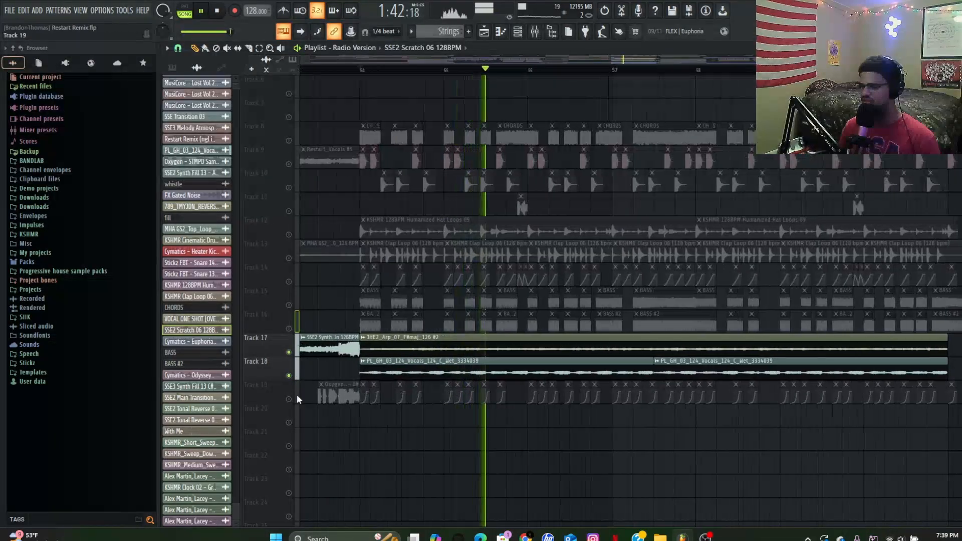
{"action": "left_click", "coordinate": [289, 399]}
{"action": "left_click", "coordinate": [288, 281]}
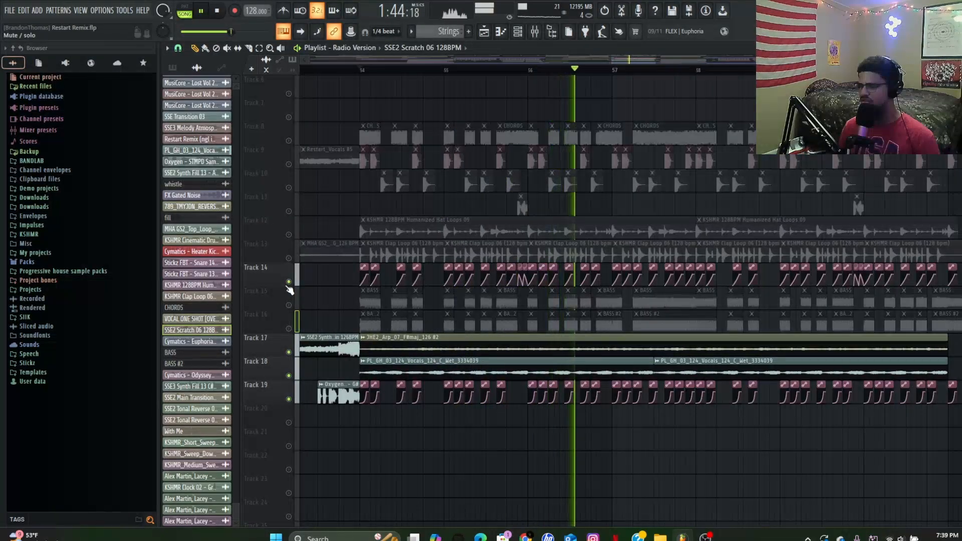
Step: Unsolo all tracks and play the full section from bar 54 into the build-up at bar 62, then stop playback
{"action": "right_click", "coordinate": [289, 282]}
{"action": "right_click", "coordinate": [289, 283]}
{"action": "scroll", "coordinate": [435, 157], "scroll_direction": "up", "scroll_amount": 3}
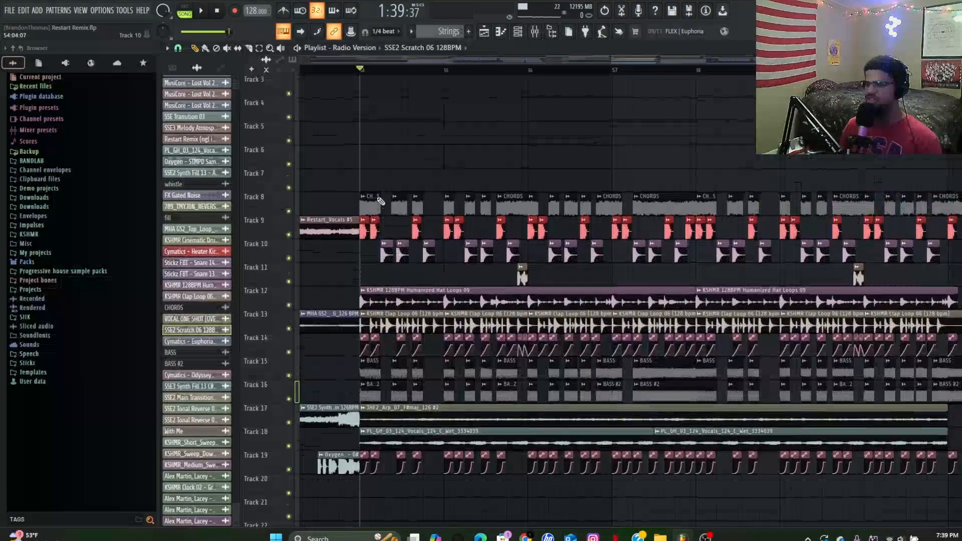
{"action": "key", "text": "space"}
{"action": "scroll", "coordinate": [451, 170], "scroll_direction": "up", "scroll_amount": 2}
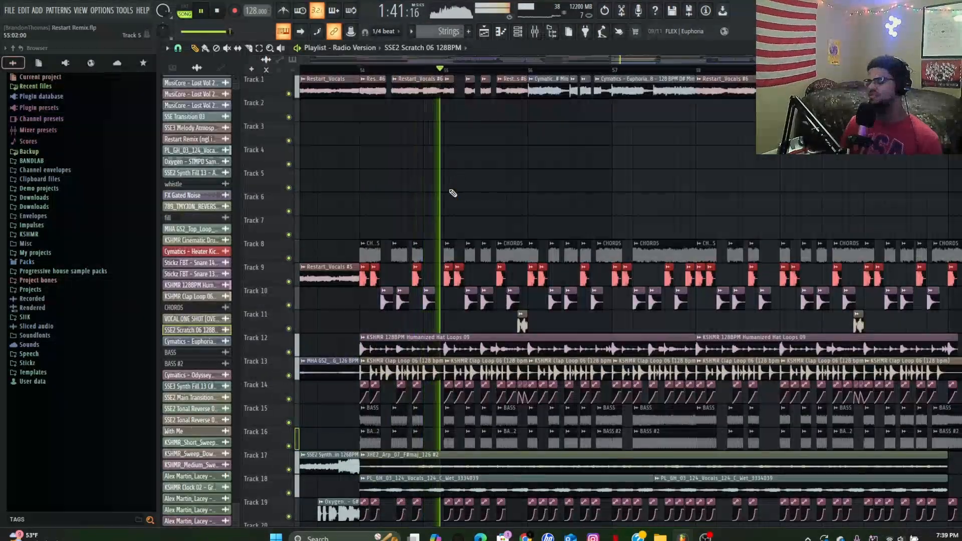
{"action": "scroll", "coordinate": [454, 187], "scroll_direction": "down", "scroll_amount": 3}
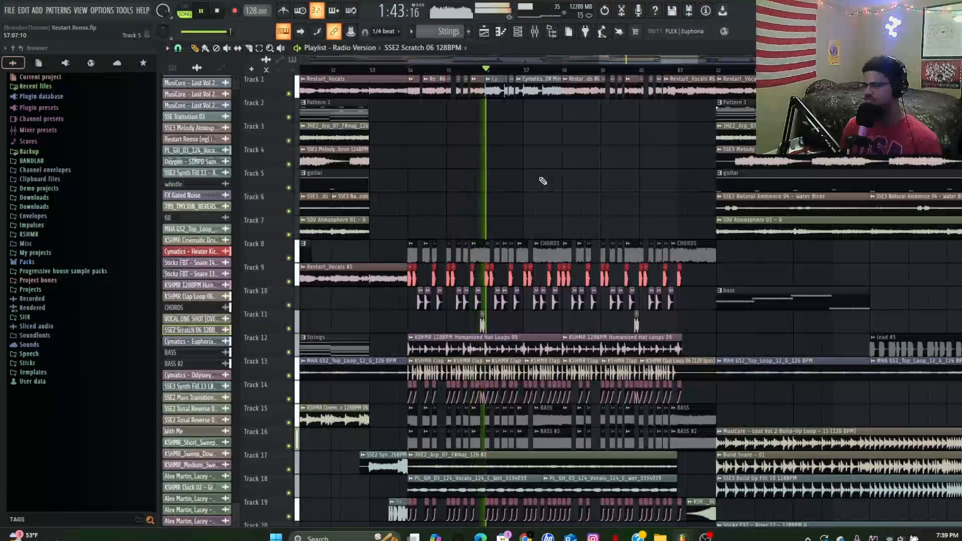
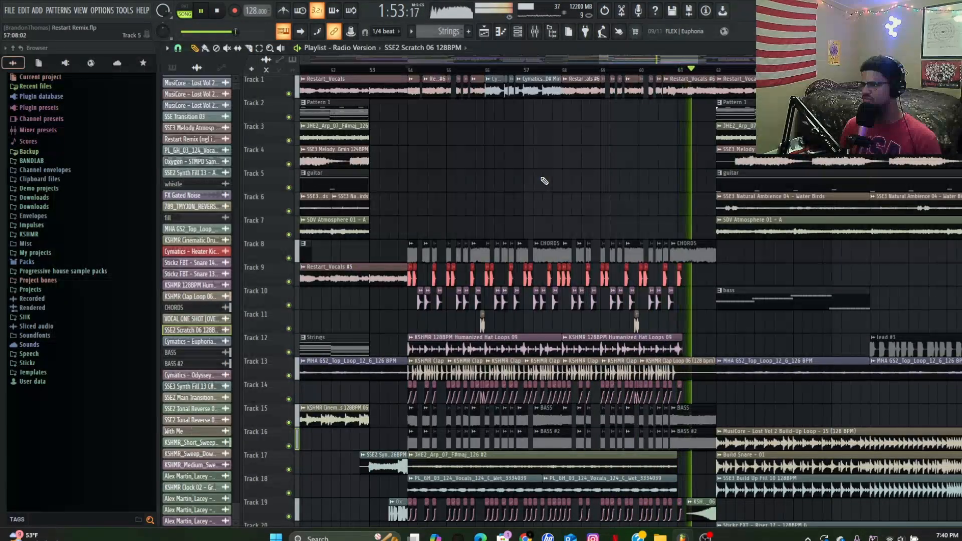
{"action": "scroll", "coordinate": [544, 181], "scroll_direction": "down", "scroll_amount": 4}
{"action": "scroll", "coordinate": [671, 234], "scroll_direction": "up", "scroll_amount": 5}
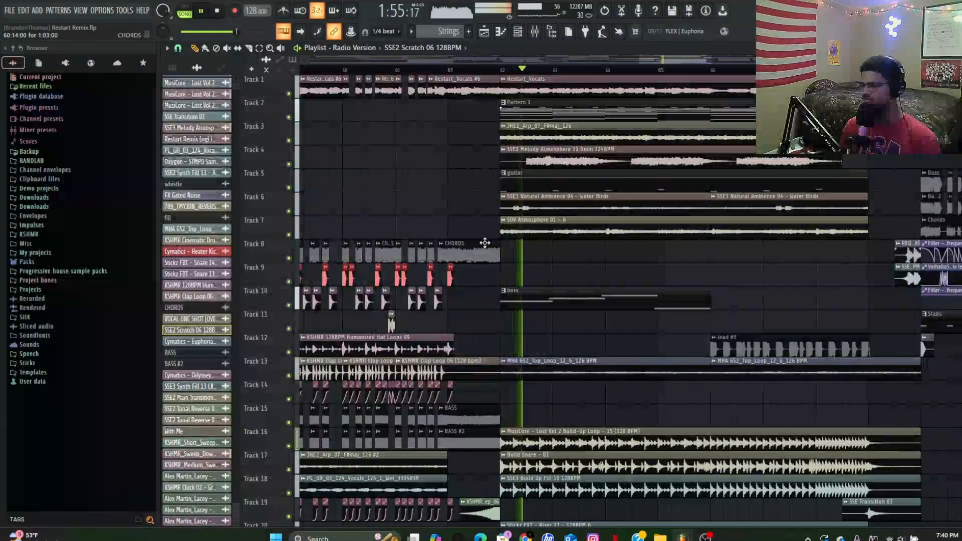
{"action": "scroll", "coordinate": [495, 245], "scroll_direction": "down", "scroll_amount": 4}
{"action": "key", "text": "space"}
Step: Play the next drop from bar 70 with all tracks enabled, then stop playback
{"action": "scroll", "coordinate": [437, 231], "scroll_direction": "down", "scroll_amount": 4}
{"action": "scroll", "coordinate": [602, 281], "scroll_direction": "down", "scroll_amount": 2}
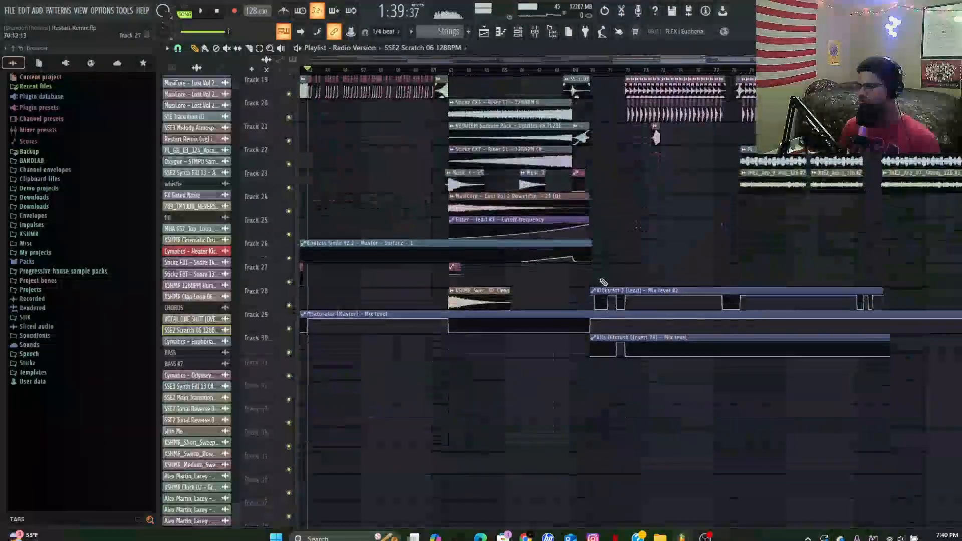
{"action": "scroll", "coordinate": [606, 283], "scroll_direction": "up", "scroll_amount": 5}
{"action": "scroll", "coordinate": [645, 321], "scroll_direction": "up", "scroll_amount": 1}
{"action": "scroll", "coordinate": [644, 321], "scroll_direction": "up", "scroll_amount": 4}
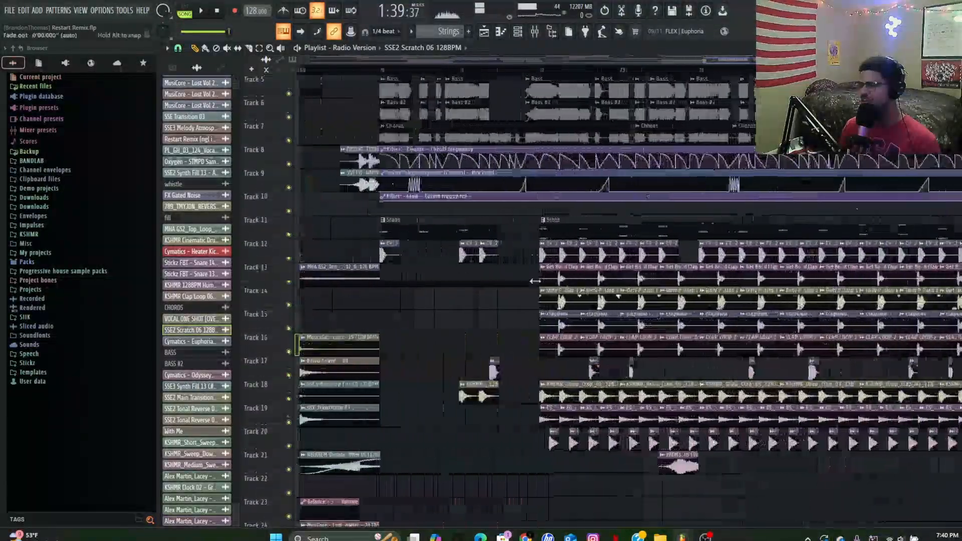
{"action": "scroll", "coordinate": [386, 253], "scroll_direction": "up", "scroll_amount": 2}
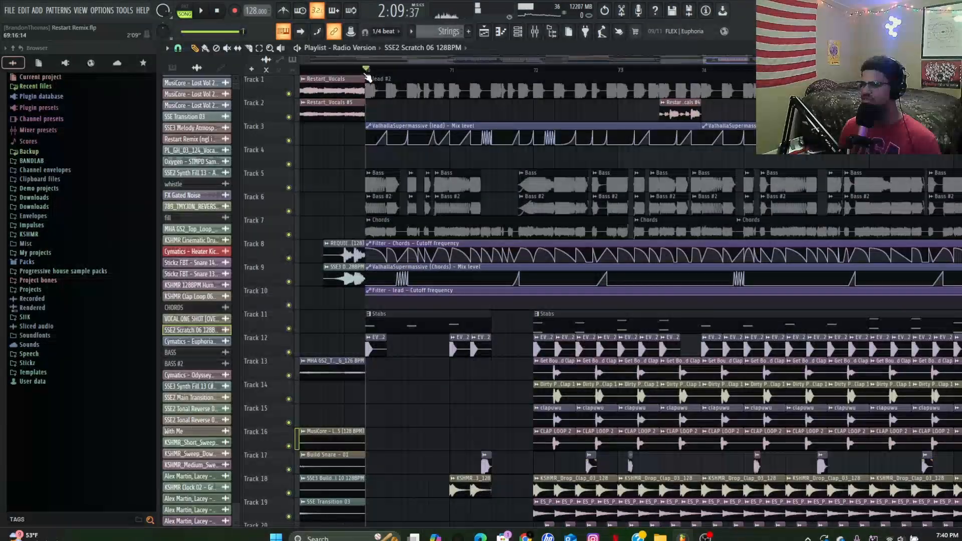
{"action": "scroll", "coordinate": [446, 409], "scroll_direction": "down", "scroll_amount": 3}
{"action": "scroll", "coordinate": [419, 330], "scroll_direction": "up", "scroll_amount": 3}
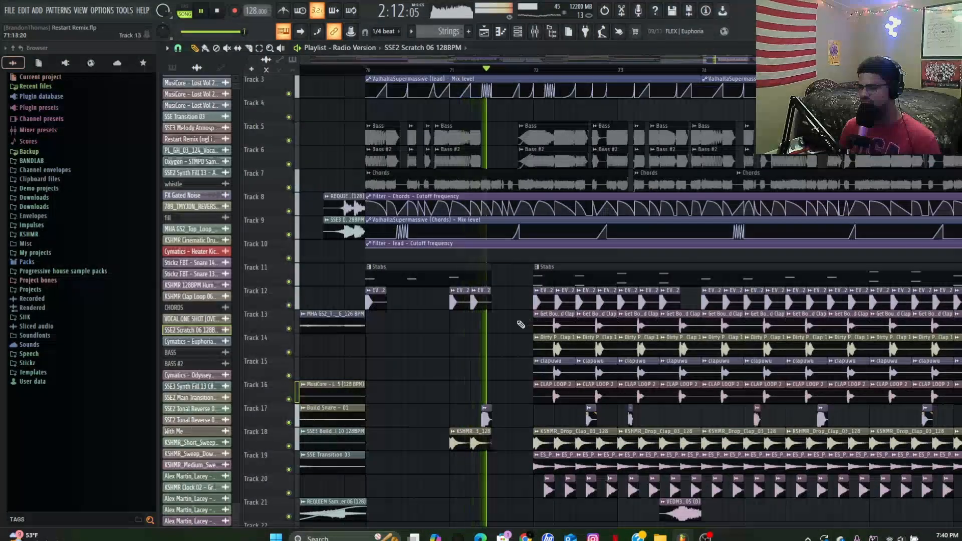
{"action": "key", "text": "space"}
Step: Solo the Bass and Bass #2 clips on Tracks 5 and 6 and play them around the gap before bar 72
{"action": "scroll", "coordinate": [490, 293], "scroll_direction": "up", "scroll_amount": 2}
{"action": "scroll", "coordinate": [491, 293], "scroll_direction": "up", "scroll_amount": 3}
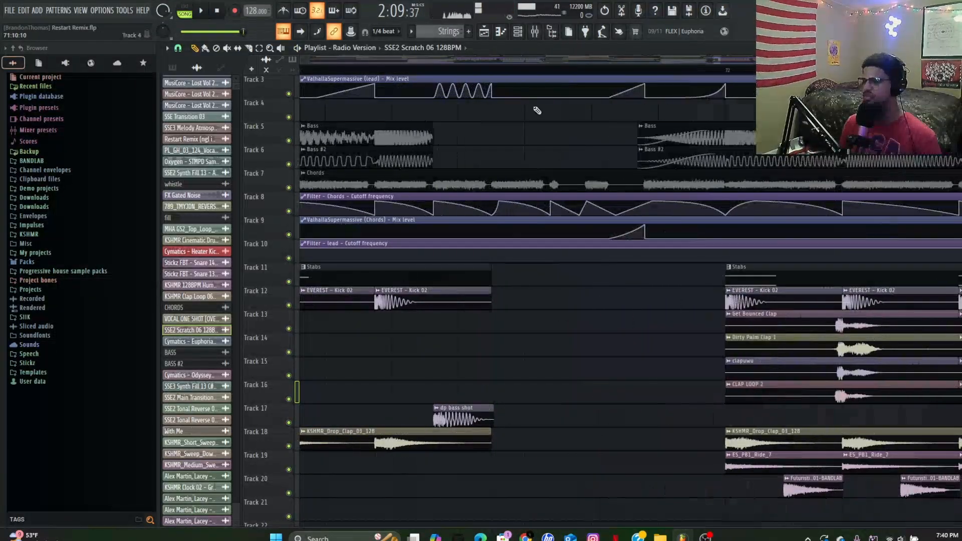
{"action": "scroll", "coordinate": [548, 268], "scroll_direction": "up", "scroll_amount": 2}
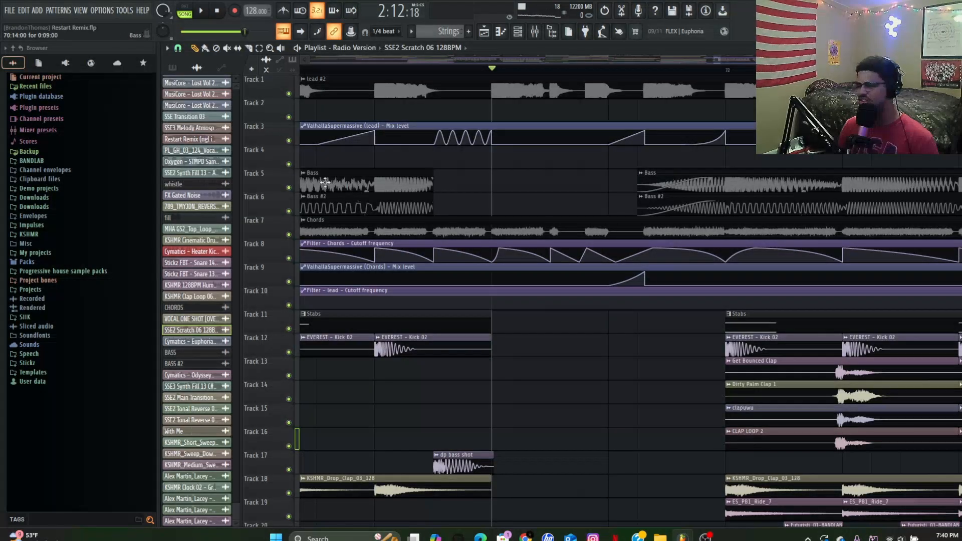
{"action": "left_click", "coordinate": [289, 187], "text": "ctrl"}
{"action": "left_click", "coordinate": [288, 211]}
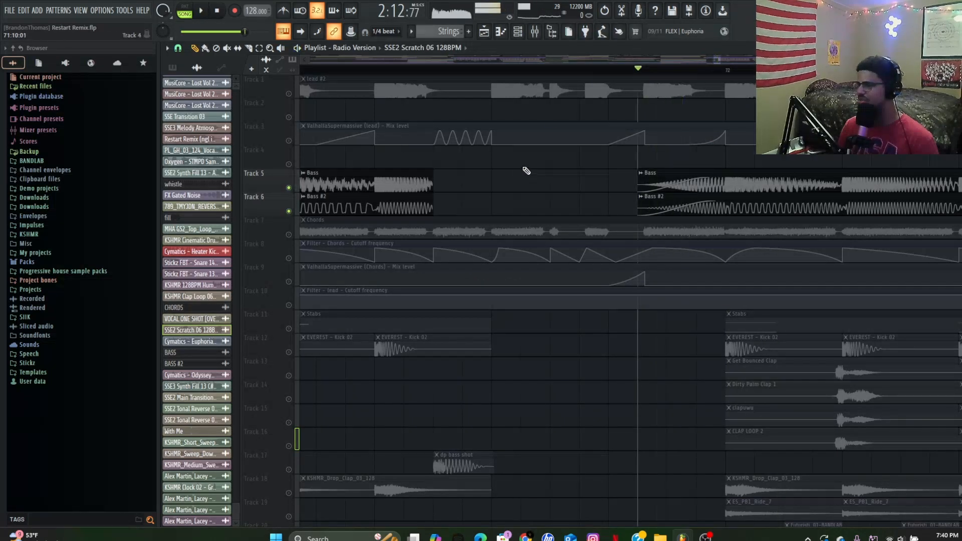
{"action": "left_click_drag", "start_coordinate": [604, 76], "coordinate": [461, 74]}
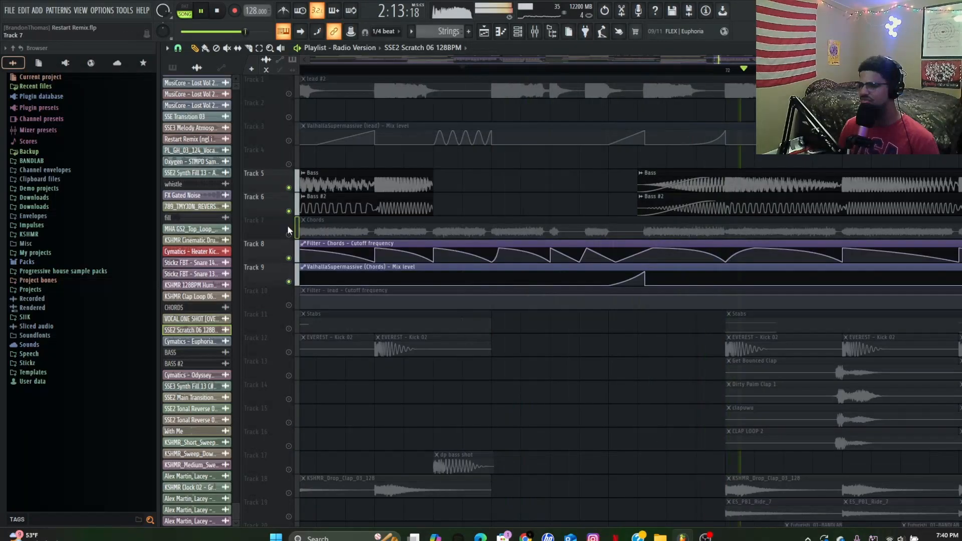
Step: Add the Chords on Track 7 with the Track 8 and 9 automation, and replay them with the basses before bar 72
{"action": "left_click", "coordinate": [290, 234]}
{"action": "key", "text": "space"}
{"action": "key", "text": "space"}
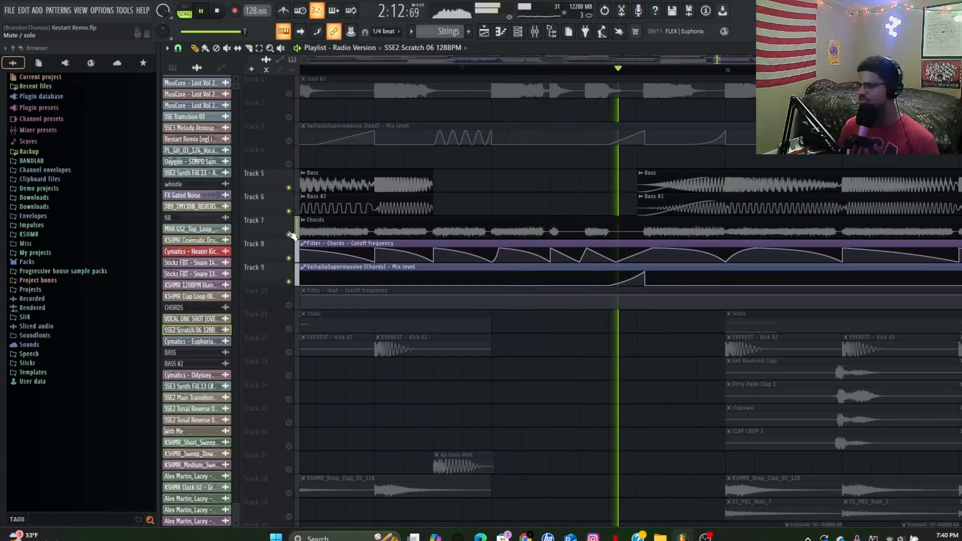
{"action": "key", "text": "space"}
{"action": "key", "text": "space"}
{"action": "scroll", "coordinate": [695, 234], "scroll_direction": "up", "scroll_amount": 5}
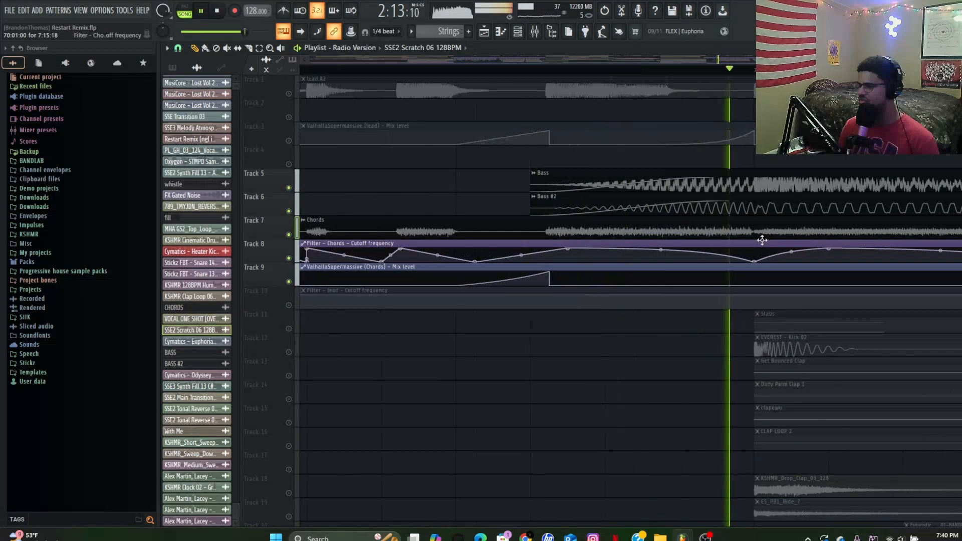
{"action": "scroll", "coordinate": [533, 251], "scroll_direction": "down", "scroll_amount": 5}
{"action": "key", "text": "space"}
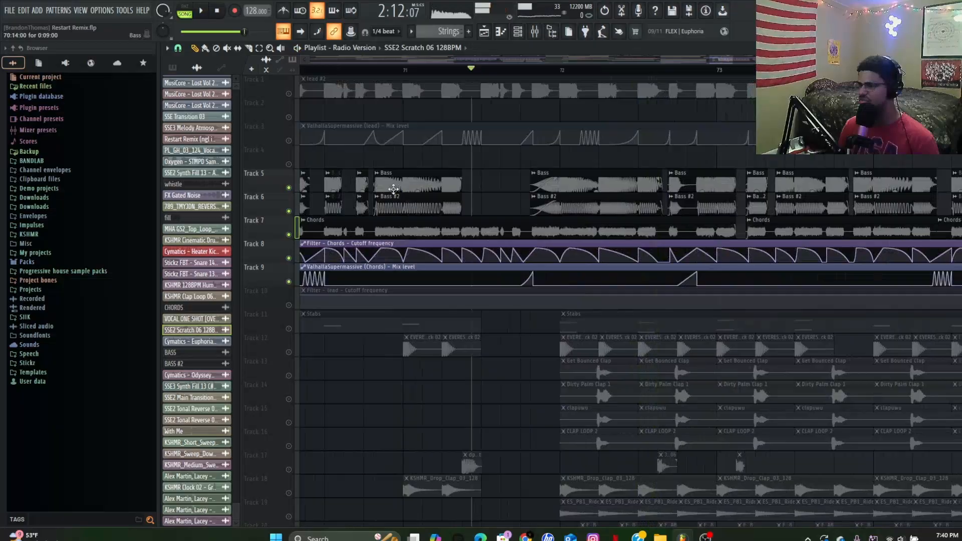
Step: Unsolo all tracks and play the full drop from the gap between bars 71 and 72
{"action": "right_click", "coordinate": [289, 141]}
{"action": "right_click", "coordinate": [289, 140]}
{"action": "key", "text": "space"}
{"action": "scroll", "coordinate": [549, 292], "scroll_direction": "up", "scroll_amount": 3}
{"action": "scroll", "coordinate": [487, 292], "scroll_direction": "down", "scroll_amount": 1}
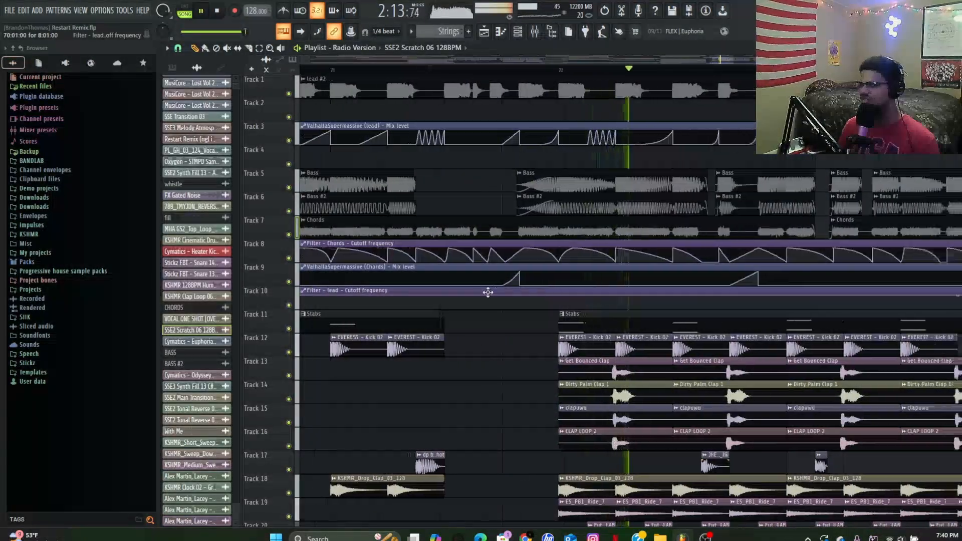
Step: Examine the drop's drum, automation and lead tracks during playback past bar 78, then stop playback
{"action": "scroll", "coordinate": [536, 306], "scroll_direction": "right", "scroll_amount": 3}
{"action": "scroll", "coordinate": [531, 307], "scroll_direction": "down", "scroll_amount": 7}
{"action": "scroll", "coordinate": [509, 302], "scroll_direction": "down", "scroll_amount": 4}
{"action": "scroll", "coordinate": [586, 293], "scroll_direction": "up", "scroll_amount": 5}
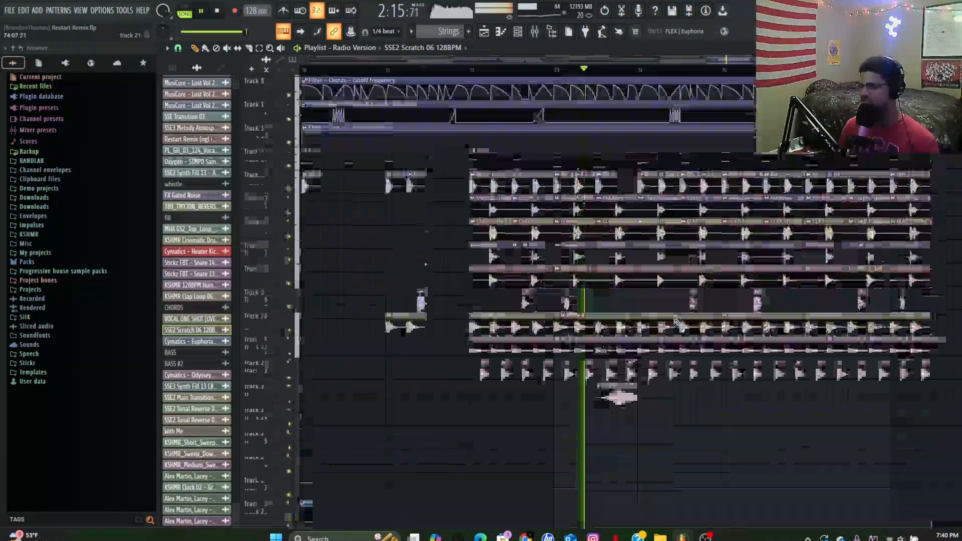
{"action": "scroll", "coordinate": [752, 338], "scroll_direction": "up", "scroll_amount": 2}
{"action": "scroll", "coordinate": [618, 348], "scroll_direction": "down", "scroll_amount": 3}
{"action": "scroll", "coordinate": [631, 348], "scroll_direction": "right", "scroll_amount": 2}
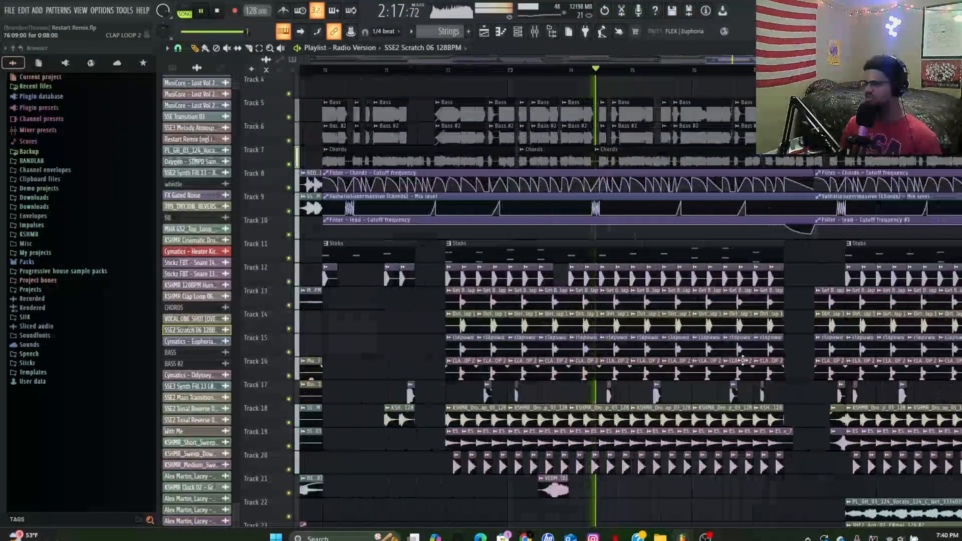
{"action": "scroll", "coordinate": [742, 361], "scroll_direction": "up", "scroll_amount": 1}
{"action": "scroll", "coordinate": [742, 361], "scroll_direction": "up", "scroll_amount": 2}
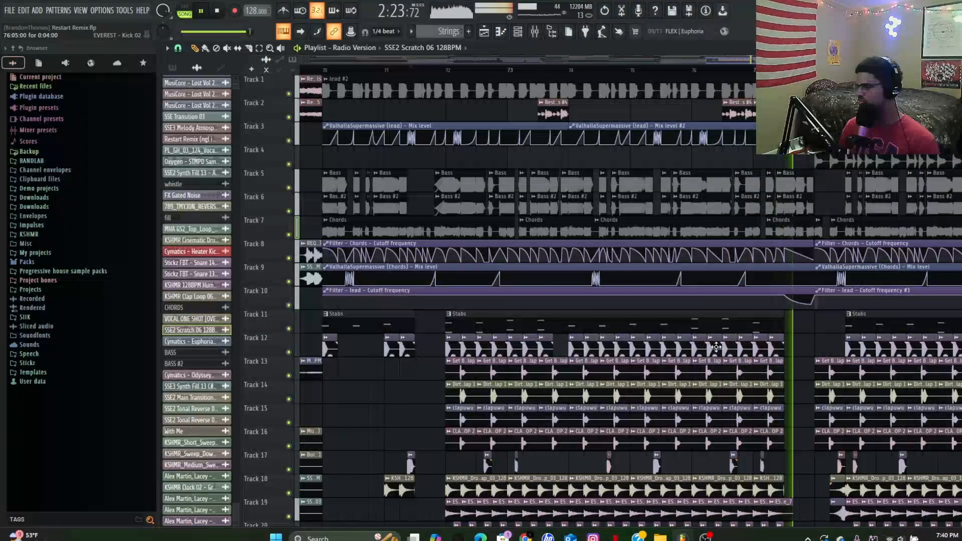
{"action": "scroll", "coordinate": [716, 351], "scroll_direction": "down", "scroll_amount": 2}
{"action": "scroll", "coordinate": [718, 359], "scroll_direction": "down", "scroll_amount": 1}
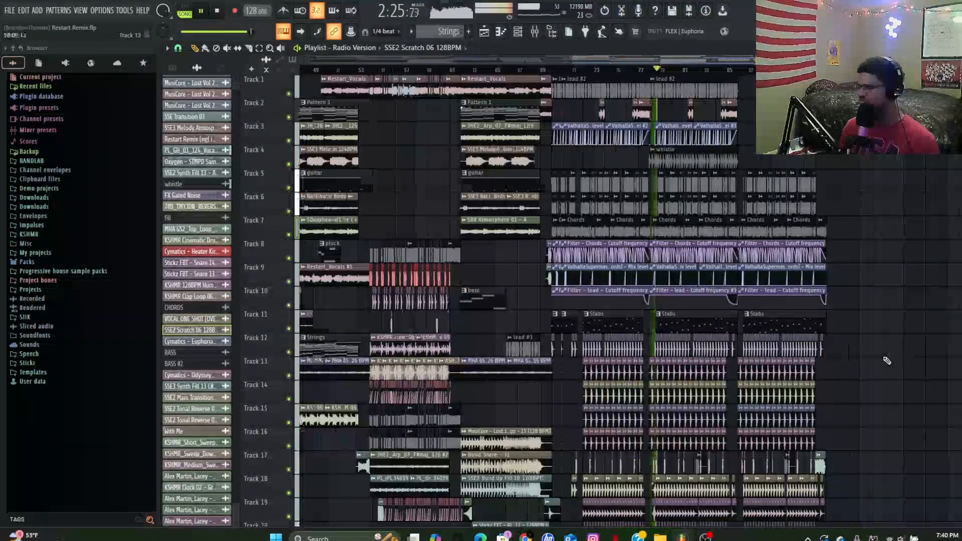
{"action": "scroll", "coordinate": [886, 360], "scroll_direction": "up", "scroll_amount": 2}
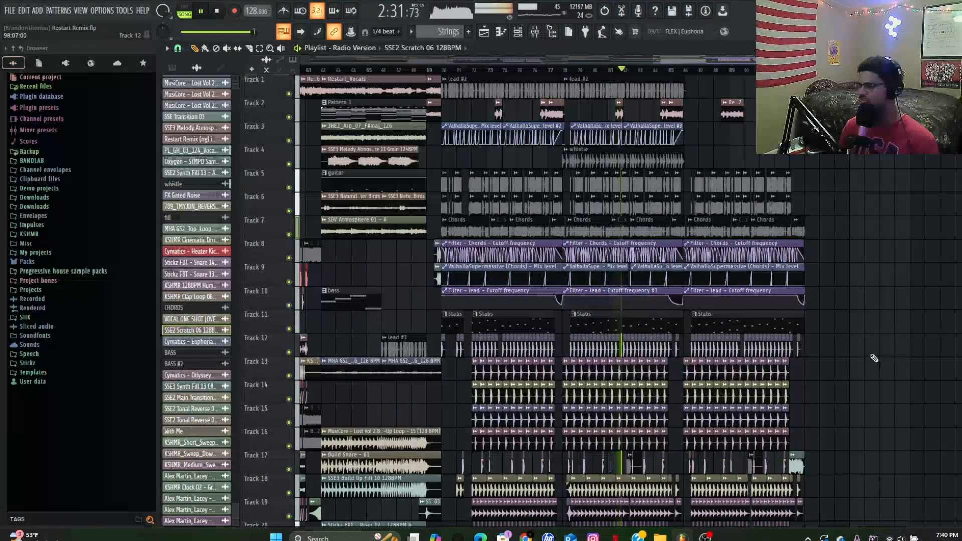
{"action": "key", "text": "space"}
Step: Solo Track 2 and play the Restart_Vocals #7 clip near bar 89
{"action": "scroll", "coordinate": [864, 355], "scroll_direction": "up", "scroll_amount": 5}
{"action": "scroll", "coordinate": [651, 326], "scroll_direction": "down", "scroll_amount": 4}
{"action": "scroll", "coordinate": [614, 321], "scroll_direction": "down", "scroll_amount": 2}
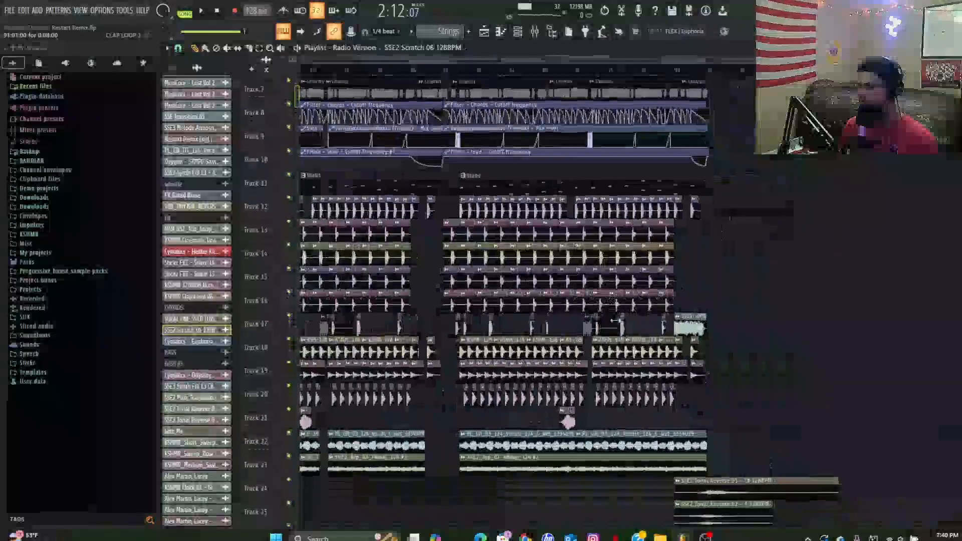
{"action": "scroll", "coordinate": [651, 281], "scroll_direction": "down", "scroll_amount": 4}
{"action": "scroll", "coordinate": [689, 226], "scroll_direction": "up", "scroll_amount": 4}
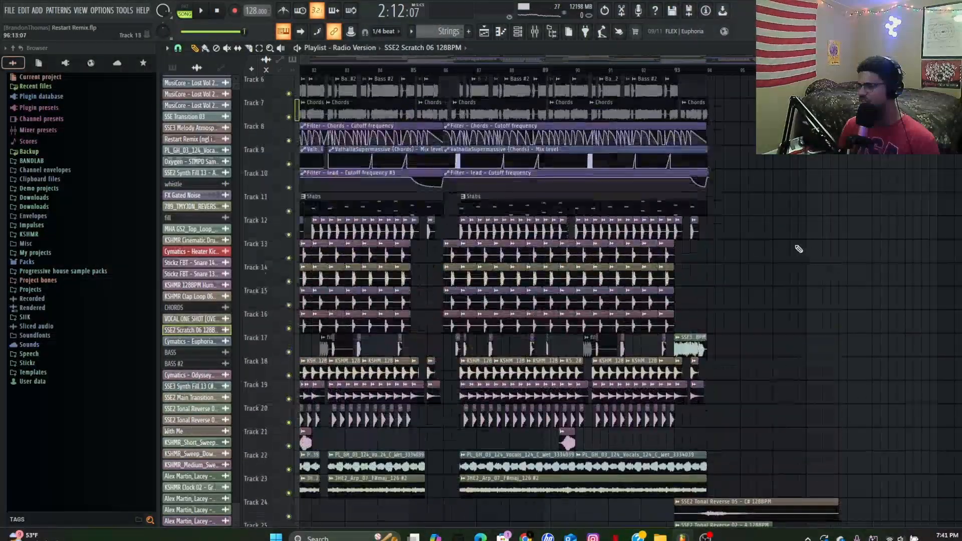
{"action": "scroll", "coordinate": [796, 248], "scroll_direction": "up", "scroll_amount": 4}
{"action": "scroll", "coordinate": [649, 134], "scroll_direction": "up", "scroll_amount": 4}
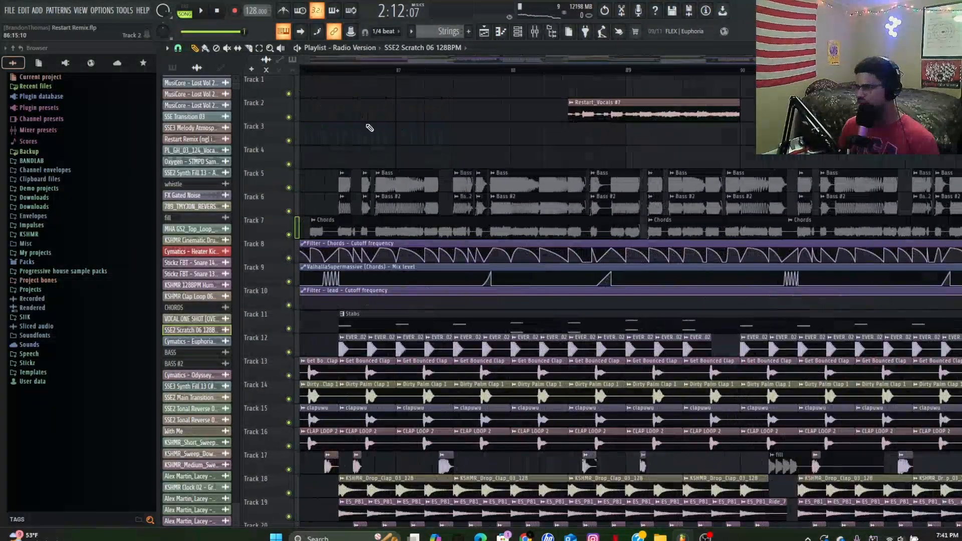
{"action": "right_click", "coordinate": [290, 118]}
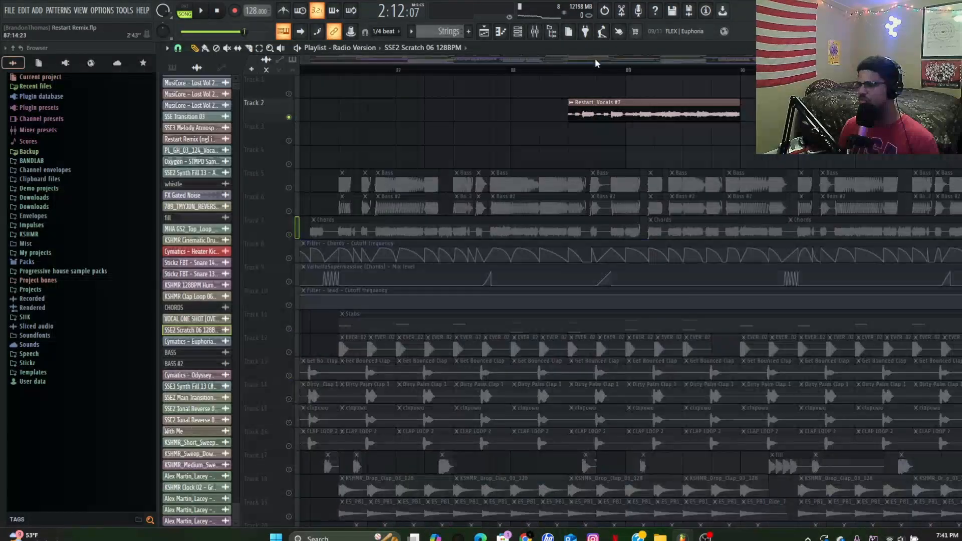
{"action": "key", "text": "space"}
{"action": "scroll", "coordinate": [603, 150], "scroll_direction": "down", "scroll_amount": 3}
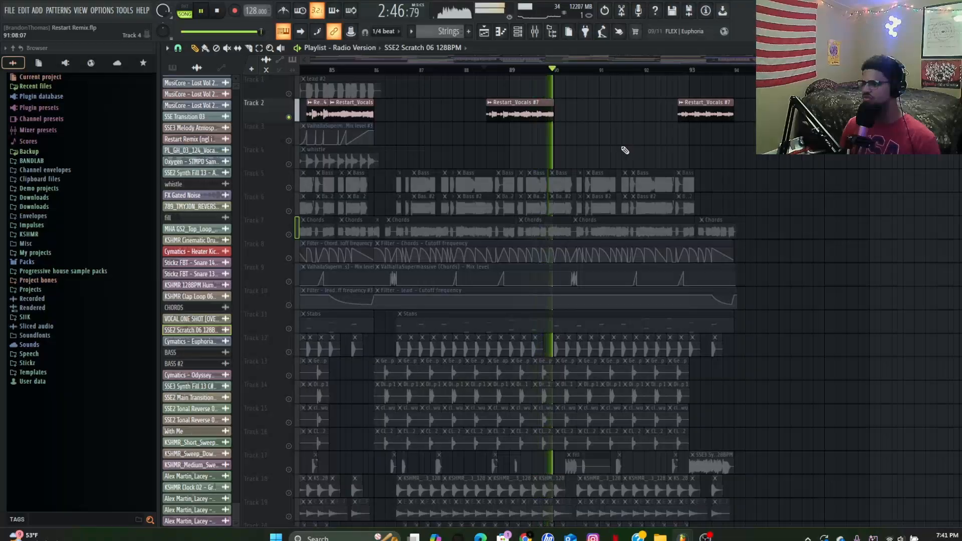
Step: Play the final Restart_Vocals #7 clip near bar 93, then stop playback
{"action": "left_click", "coordinate": [678, 70]}
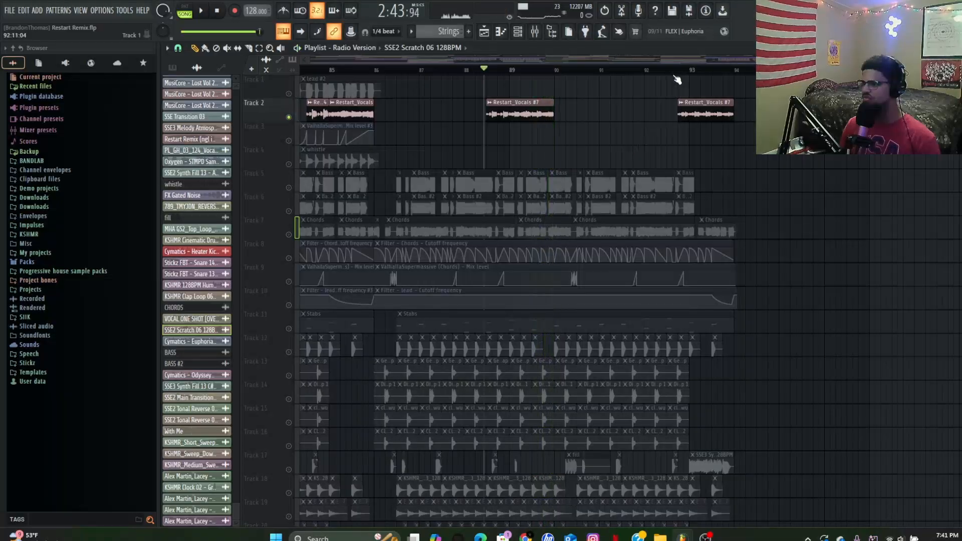
{"action": "scroll", "coordinate": [753, 183], "scroll_direction": "up", "scroll_amount": 3}
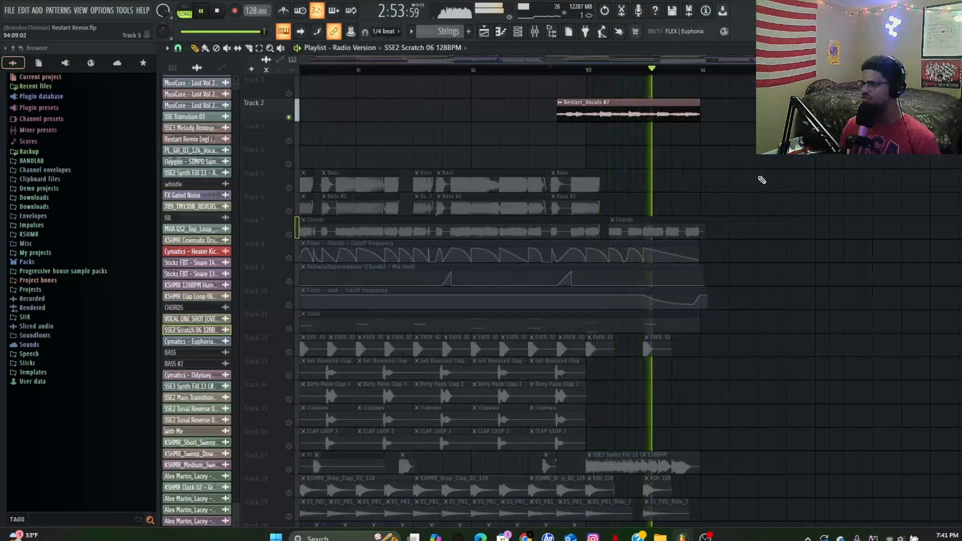
{"action": "key", "text": "space"}
Step: Solo Track 17 and audition the SSE3 Synth Fill 13 C# 128BPM clip from bar 93
{"action": "scroll", "coordinate": [701, 302], "scroll_direction": "down", "scroll_amount": 2}
{"action": "scroll", "coordinate": [701, 304], "scroll_direction": "up", "scroll_amount": 2}
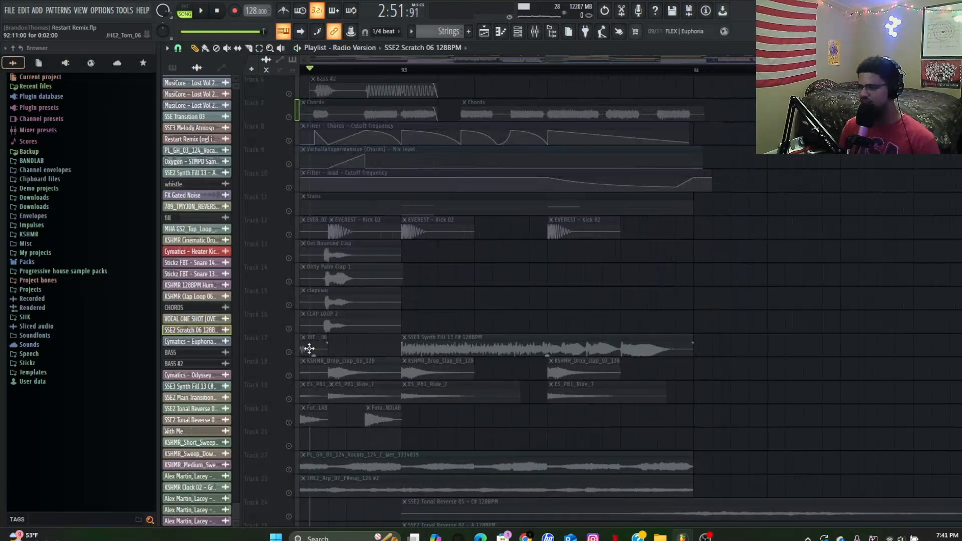
{"action": "left_click", "coordinate": [309, 348]}
{"action": "scroll", "coordinate": [392, 105], "scroll_direction": "down", "scroll_amount": 2}
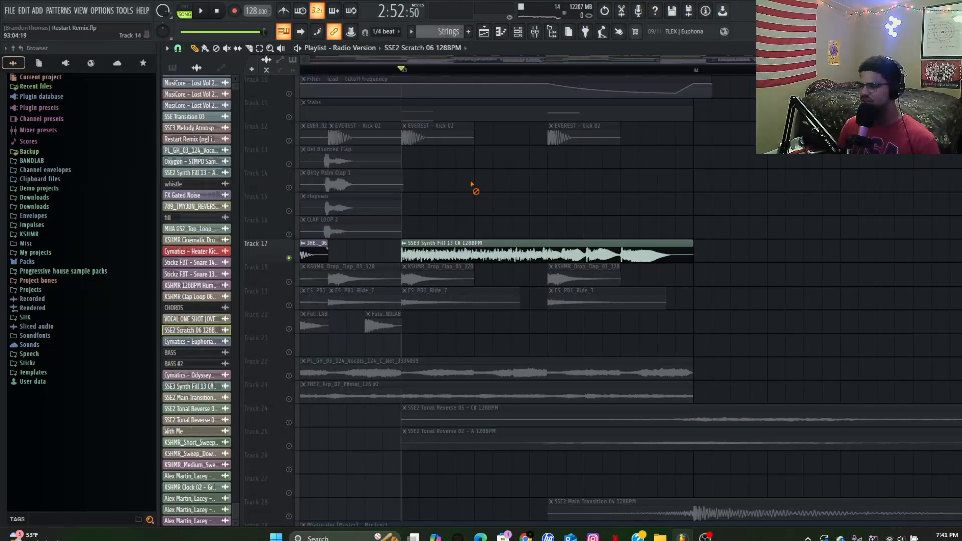
{"action": "key", "text": "space"}
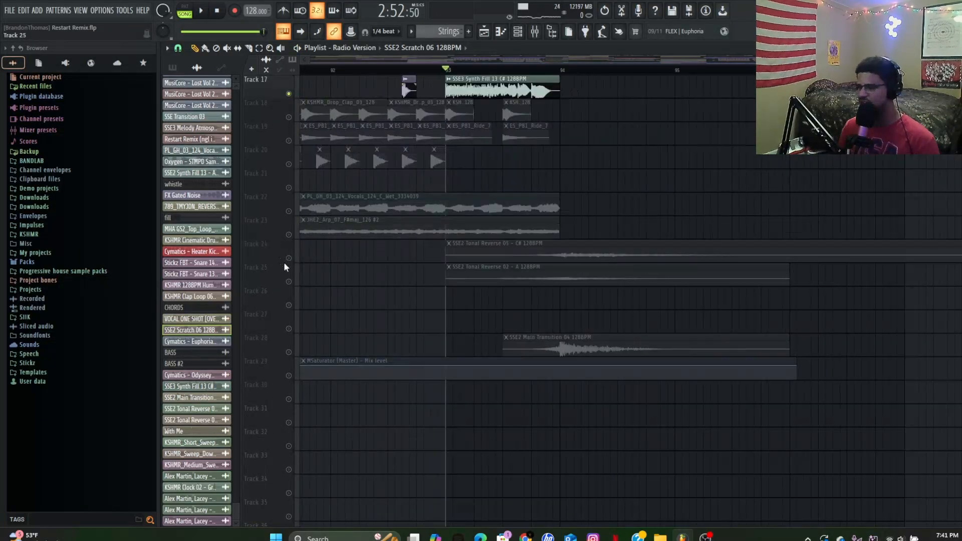
Step: Bring all tracks back from solo and switch the playlist to the ext arrangement
{"action": "right_click", "coordinate": [289, 258]}
{"action": "right_click", "coordinate": [289, 258]}
{"action": "scroll", "coordinate": [571, 216], "scroll_direction": "down", "scroll_amount": 6}
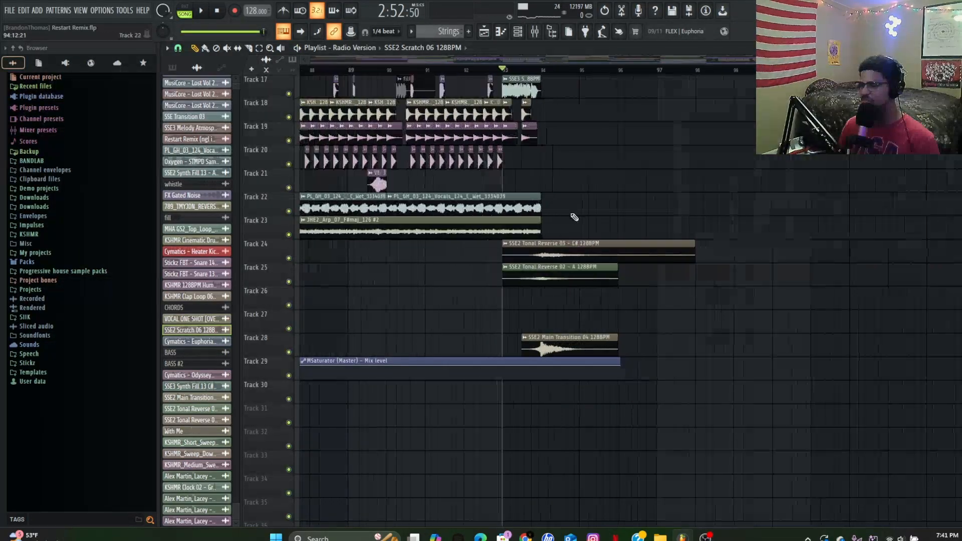
{"action": "scroll", "coordinate": [798, 254], "scroll_direction": "up", "scroll_amount": 8}
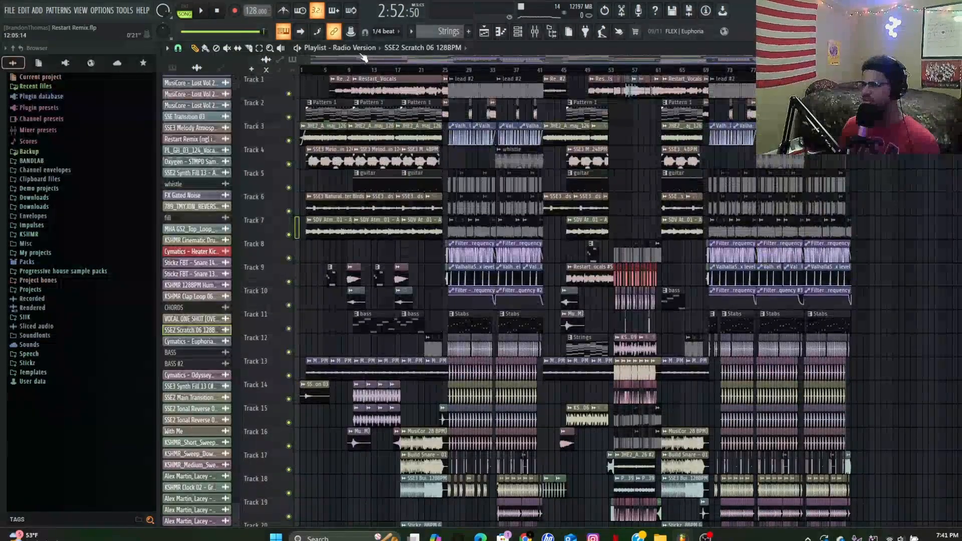
{"action": "left_click", "coordinate": [355, 48]}
{"action": "left_click", "coordinate": [338, 77]}
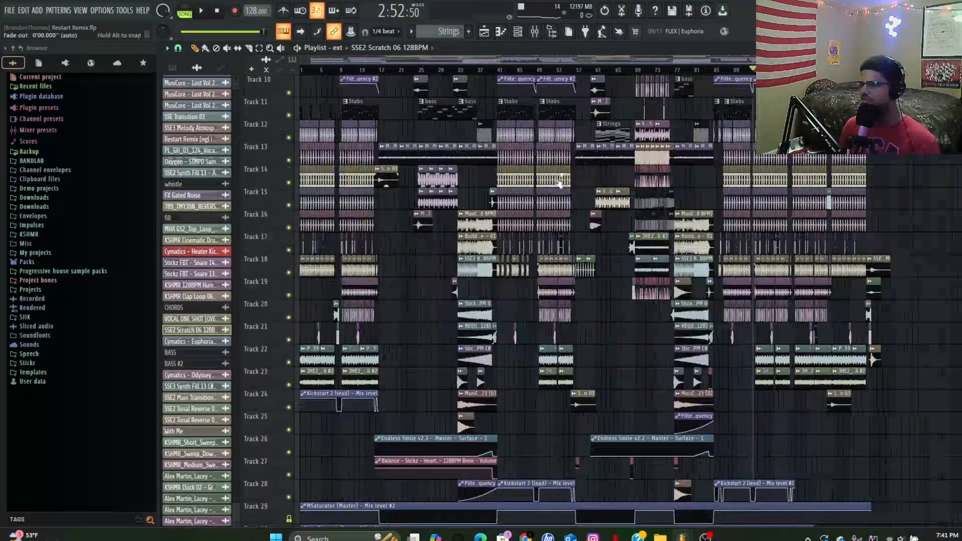
Step: Solo Track 7 with Tracks 5, 6, 8 and 9 enabled, and audition the ext arrangement's opening bass and chords from bar 1
{"action": "scroll", "coordinate": [336, 198], "scroll_direction": "up", "scroll_amount": 8}
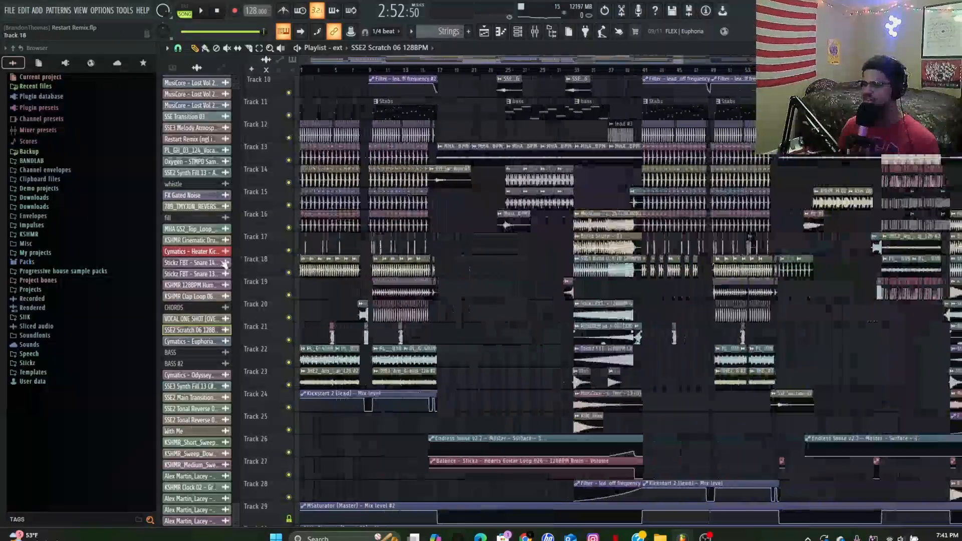
{"action": "scroll", "coordinate": [255, 126], "scroll_direction": "up", "scroll_amount": 3}
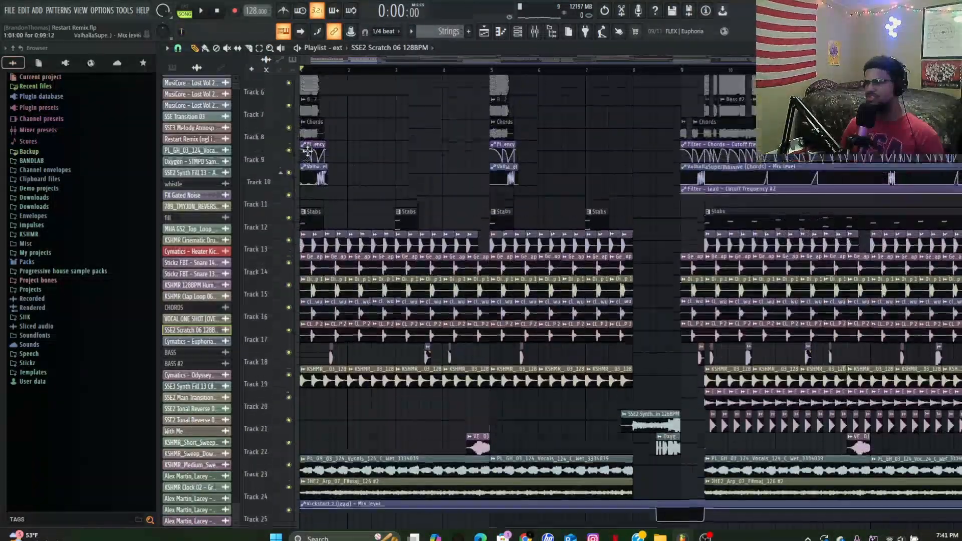
{"action": "scroll", "coordinate": [269, 169], "scroll_direction": "up", "scroll_amount": 6}
{"action": "left_click", "coordinate": [289, 161], "text": "ctrl"}
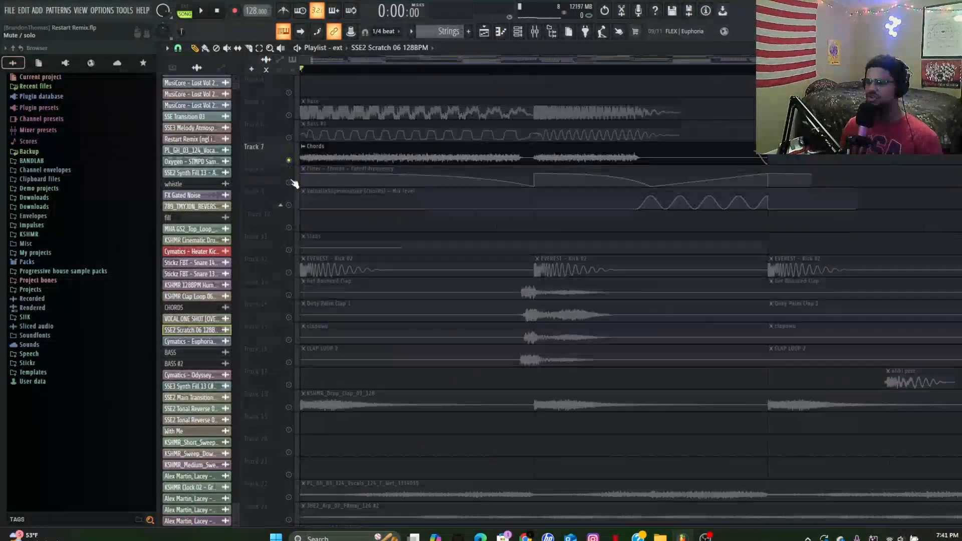
{"action": "left_click", "coordinate": [288, 183]}
{"action": "left_click", "coordinate": [288, 205]}
{"action": "left_click", "coordinate": [289, 137]}
{"action": "left_click", "coordinate": [288, 115]}
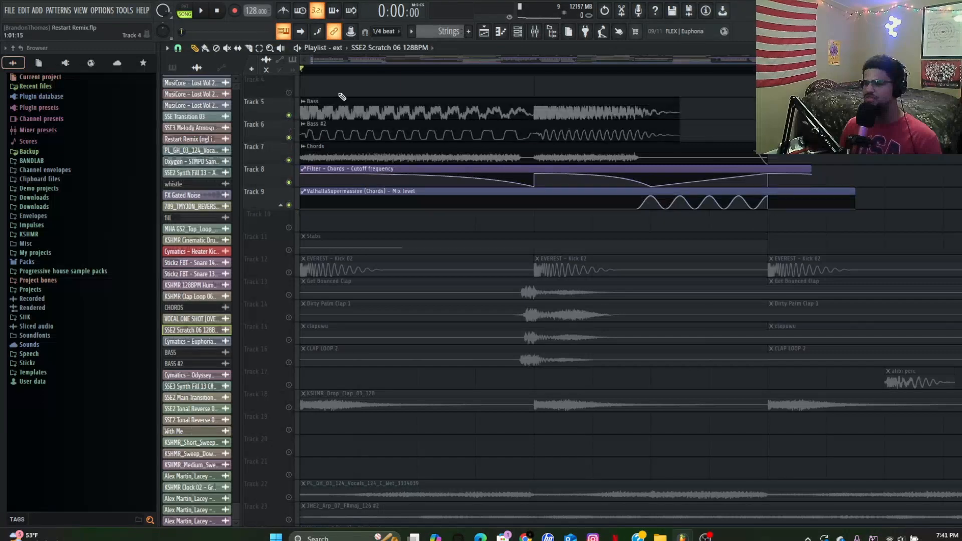
{"action": "key", "text": "space"}
{"action": "scroll", "coordinate": [326, 114], "scroll_direction": "down", "scroll_amount": 4}
{"action": "scroll", "coordinate": [326, 115], "scroll_direction": "down", "scroll_amount": 5}
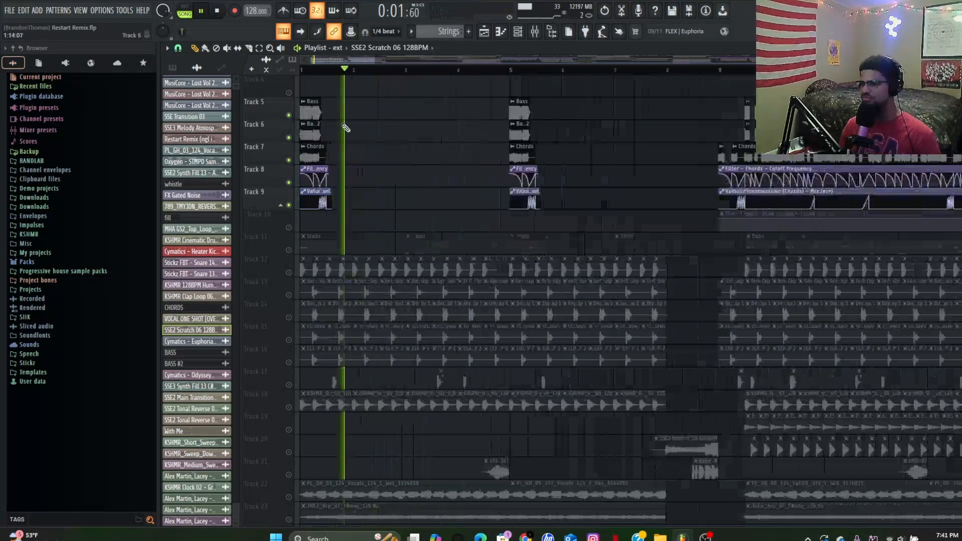
{"action": "key", "text": "space"}
Step: Enable the Stabs on Track 11 alongside the bass and chords, and play the opening from bar 1 past bar 5
{"action": "left_click", "coordinate": [288, 250]}
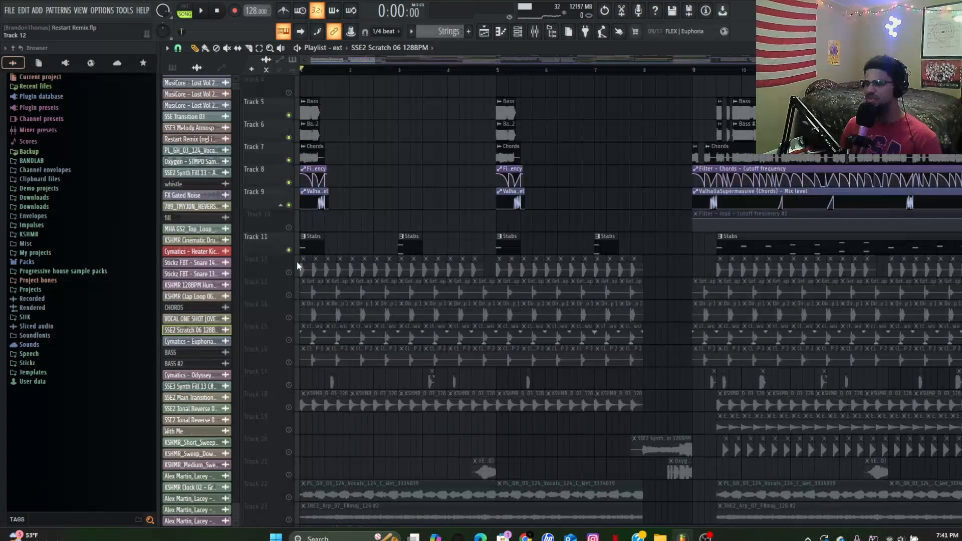
{"action": "key", "text": "space"}
{"action": "scroll", "coordinate": [417, 186], "scroll_direction": "up", "scroll_amount": 3}
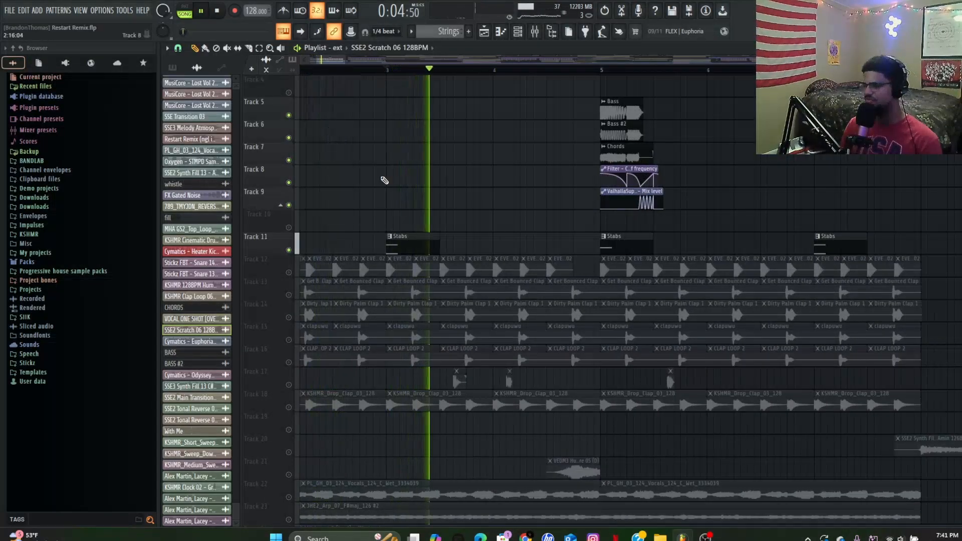
{"action": "scroll", "coordinate": [446, 195], "scroll_direction": "down", "scroll_amount": 4}
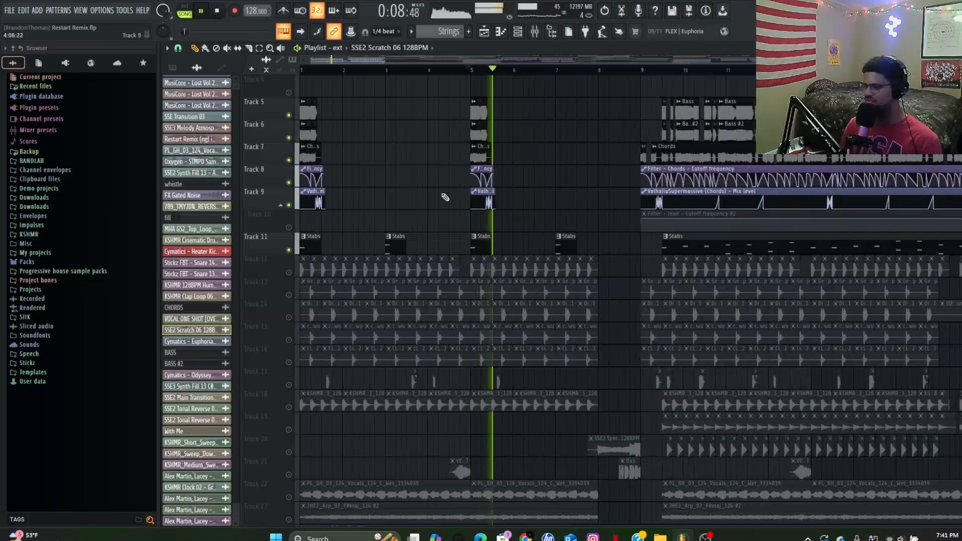
{"action": "scroll", "coordinate": [445, 197], "scroll_direction": "down", "scroll_amount": 3}
{"action": "key", "text": "space"}
Step: Enable all muted tracks again and return the playlist to the Radio Version arrangement
{"action": "scroll", "coordinate": [547, 279], "scroll_direction": "up", "scroll_amount": 3}
{"action": "scroll", "coordinate": [548, 281], "scroll_direction": "down", "scroll_amount": 7}
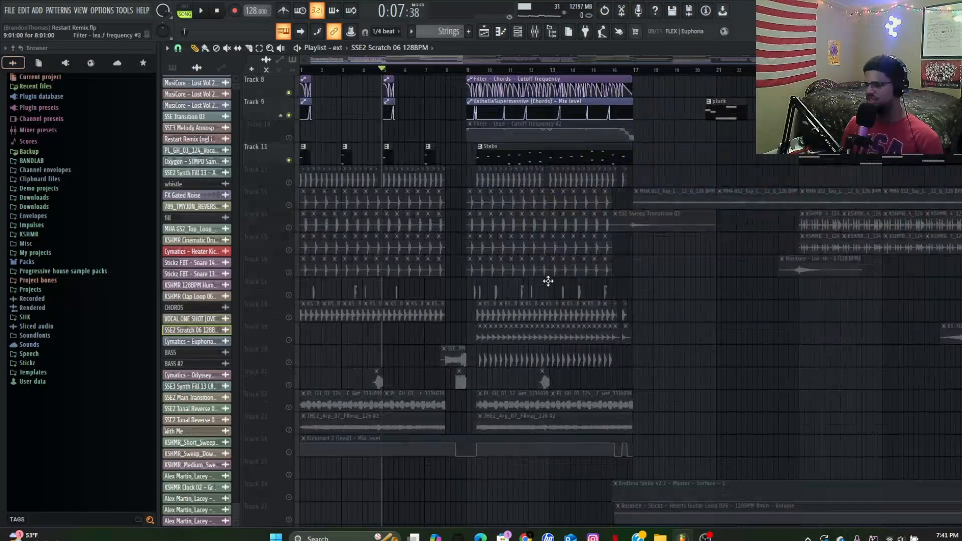
{"action": "scroll", "coordinate": [478, 313], "scroll_direction": "down", "scroll_amount": 4}
{"action": "scroll", "coordinate": [381, 281], "scroll_direction": "down", "scroll_amount": 3}
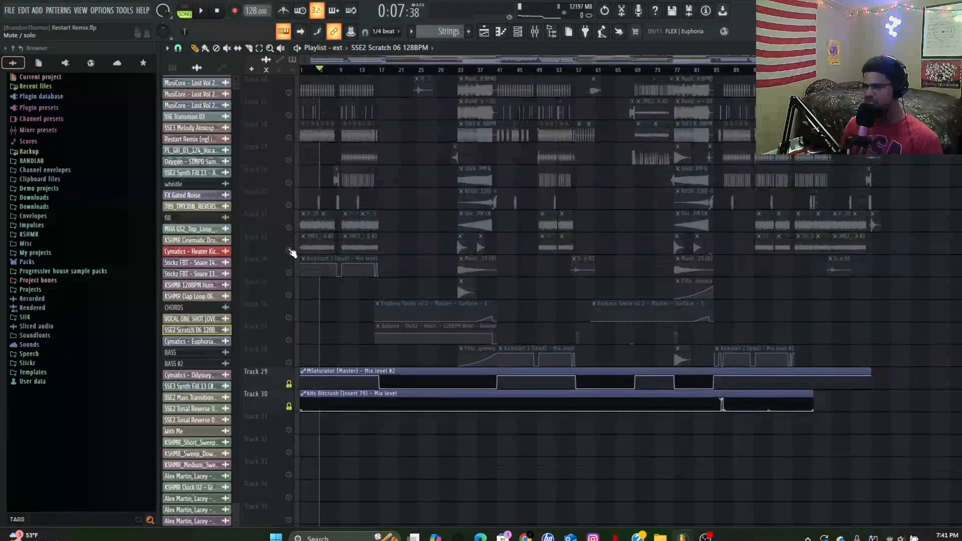
{"action": "scroll", "coordinate": [293, 220], "scroll_direction": "up", "scroll_amount": 3}
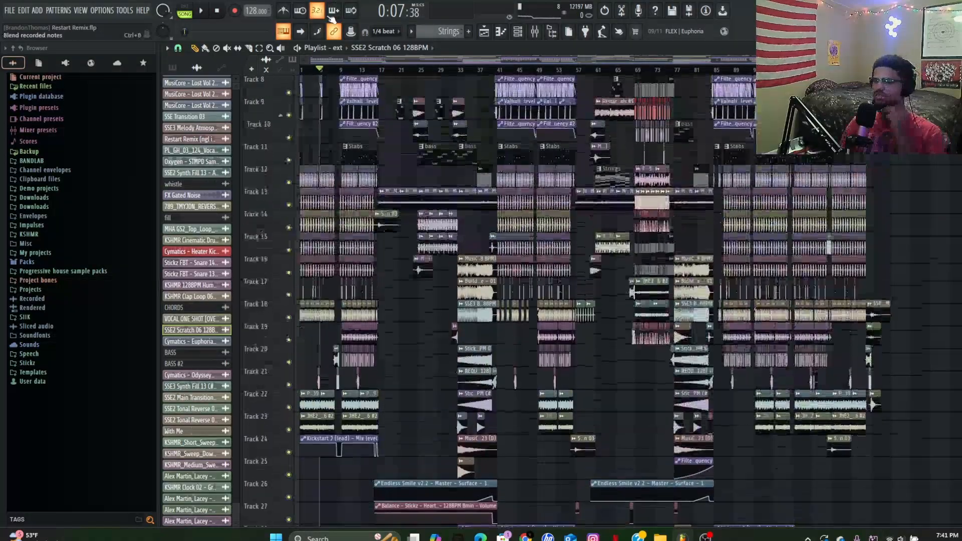
{"action": "left_click", "coordinate": [337, 48]}
{"action": "left_click", "coordinate": [349, 87]}
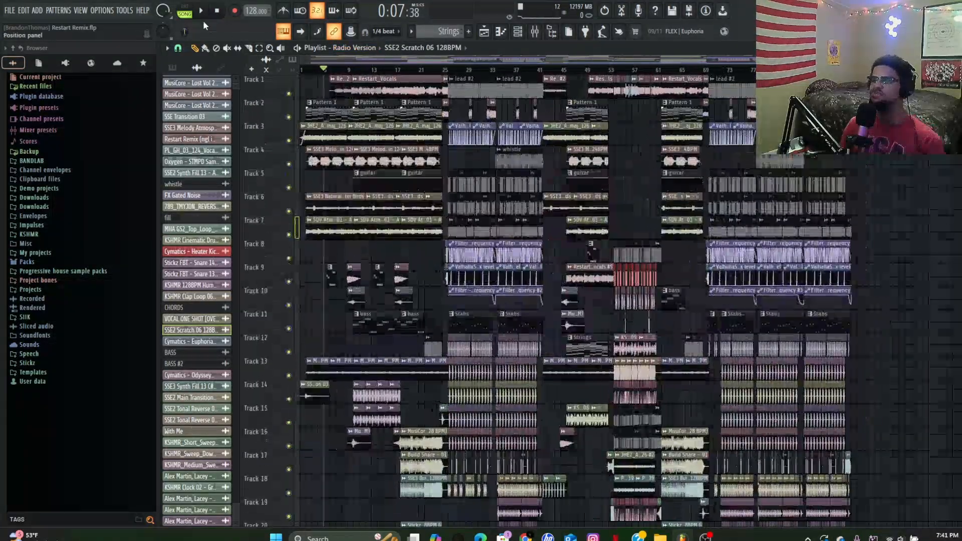
Step: Open the project info to check its start date, total working time and project statistics
{"action": "left_click", "coordinate": [103, 10]}
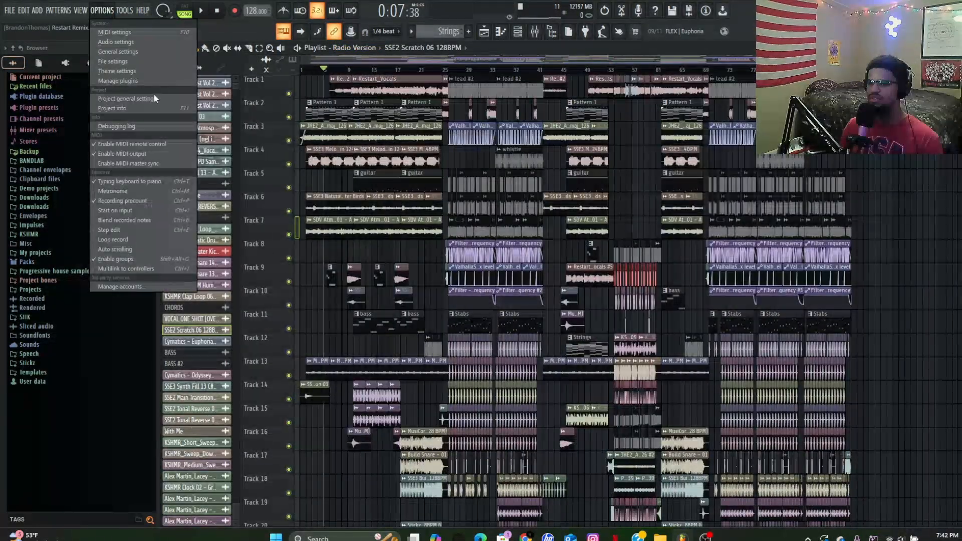
{"action": "left_click", "coordinate": [113, 109]}
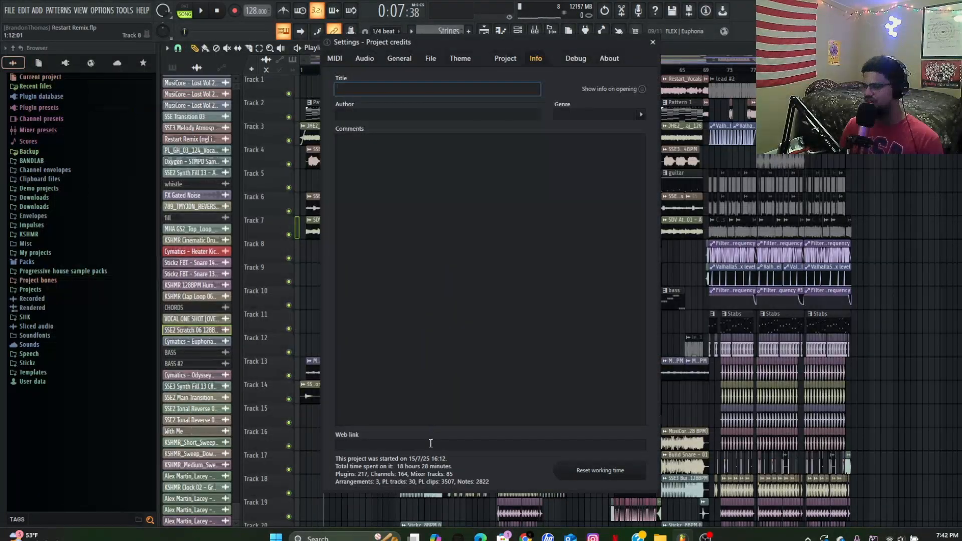